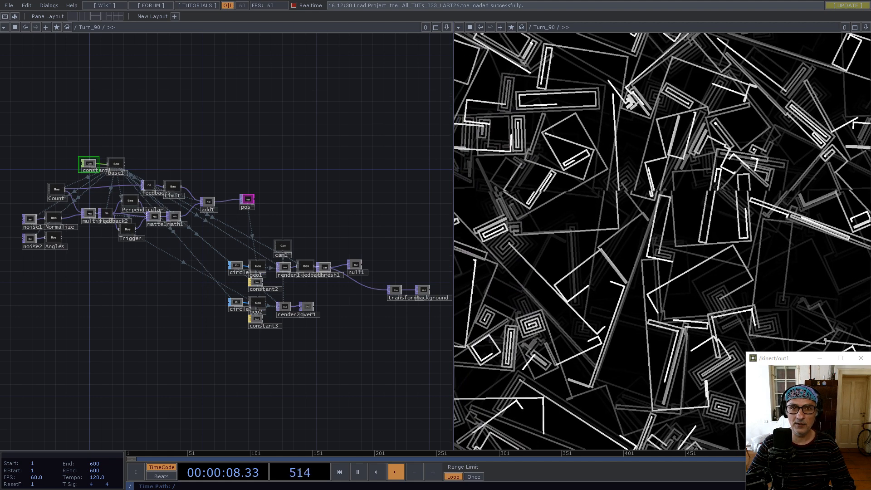
- Close the second pane showing the render output and go from the Turn_90 network to the project1 network
left_click(341, 471)
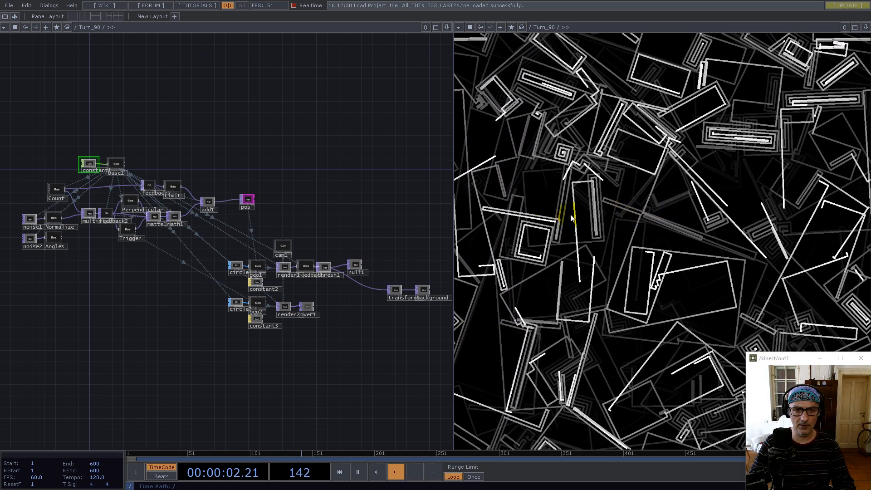
left_click(865, 27)
left_click(796, 92)
scroll(379, 274, "down", 6)
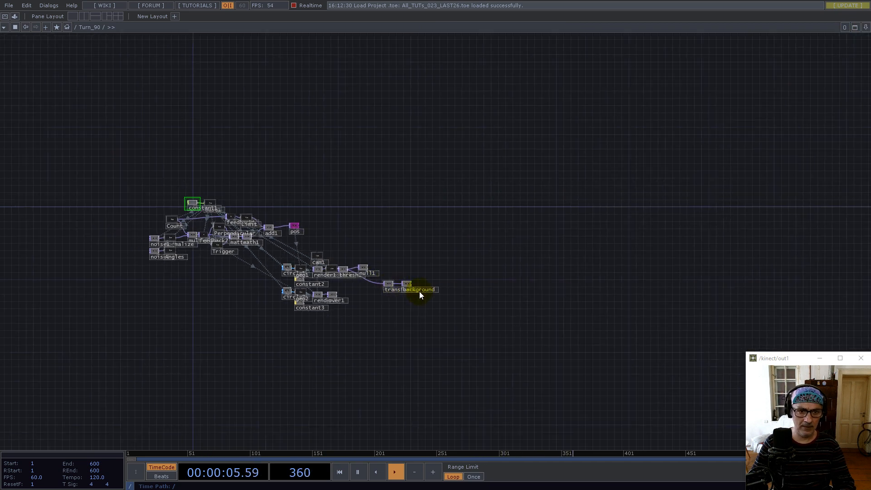
scroll(329, 385, "up", 8)
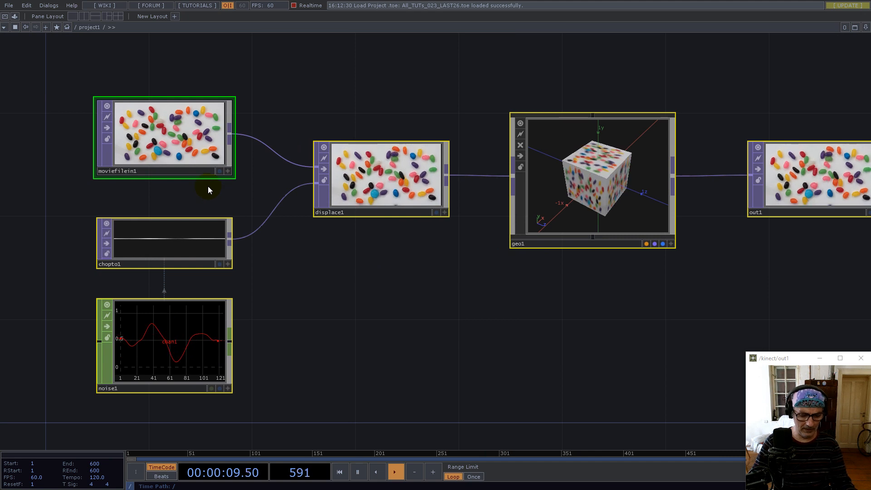
- Delete all default operators from the project1 network
key("ctrl+a")
key("Delete")
left_click(160, 259)
- Add a Constant CHOP to the empty network and show its parameters
key("Tab")
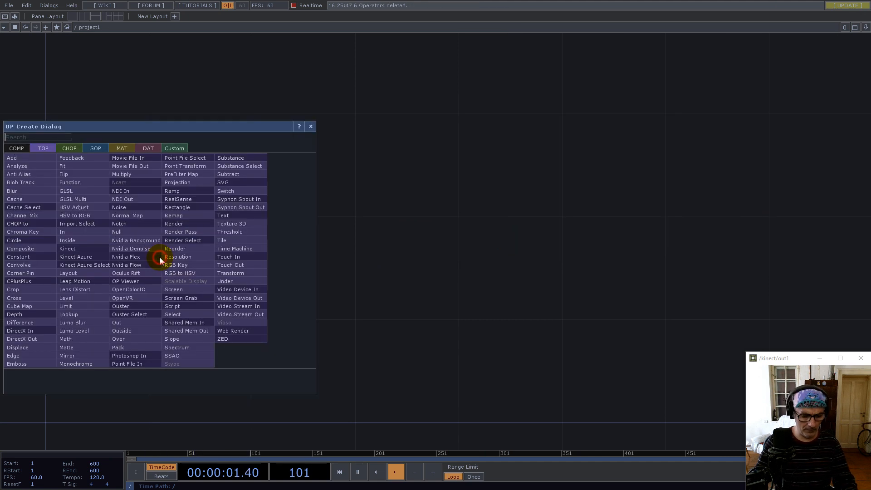
type("con")
left_click(69, 148)
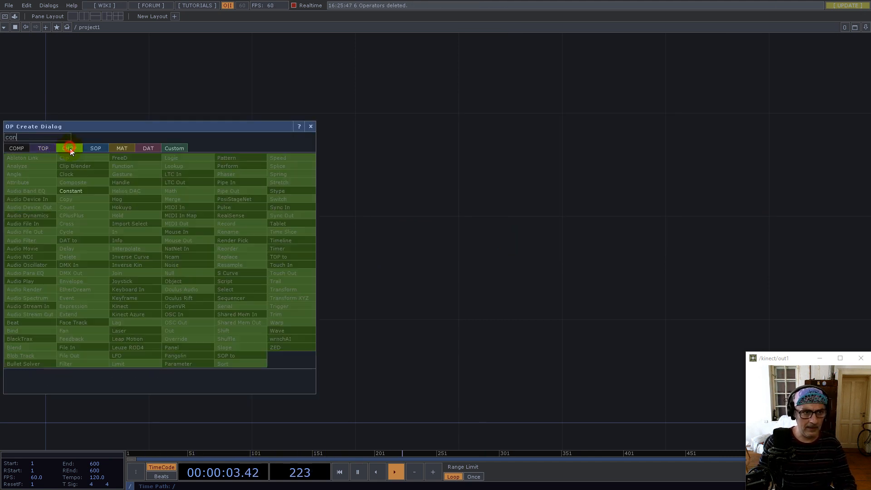
left_click(83, 190)
left_click(109, 367)
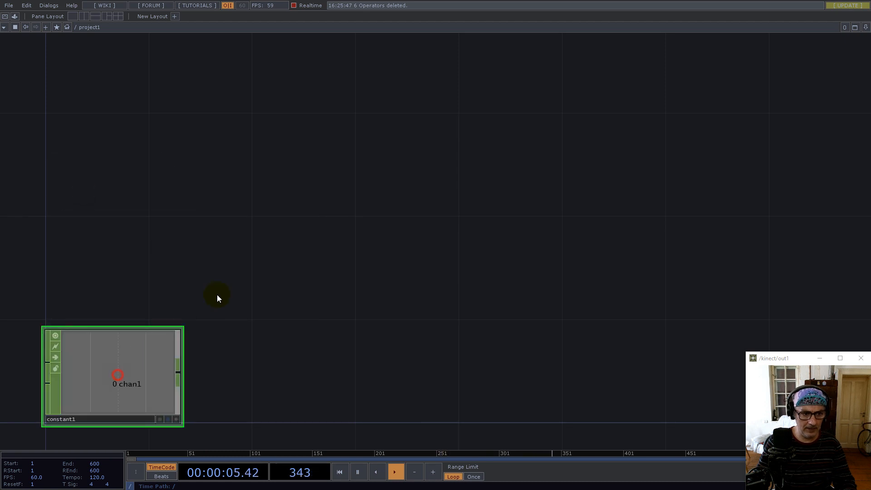
key("h")
key("p")
- Name the first channel of the Constant CHOP res and set its value to 1280
left_click(766, 76)
type("res")
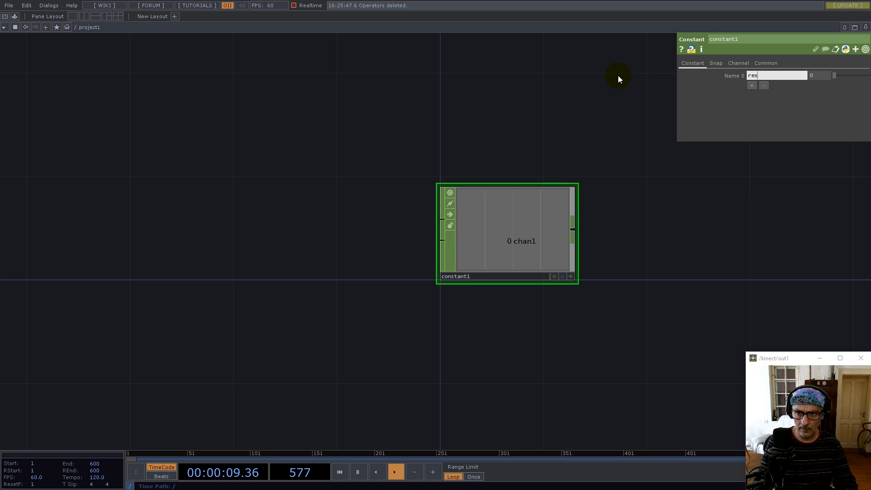
left_click(776, 75)
key("Tab")
type("1280")
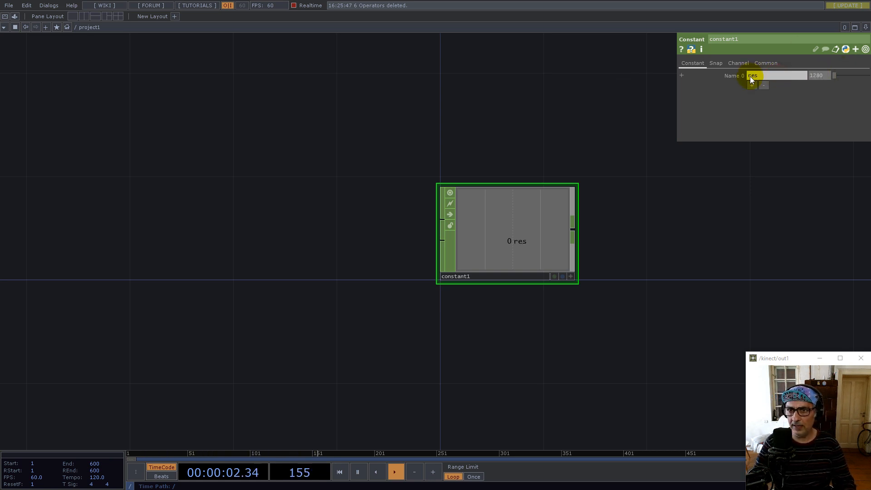
- Add a second channel named count to the Constant CHOP with the value 32
left_click(751, 86)
left_click(766, 86)
type("count")
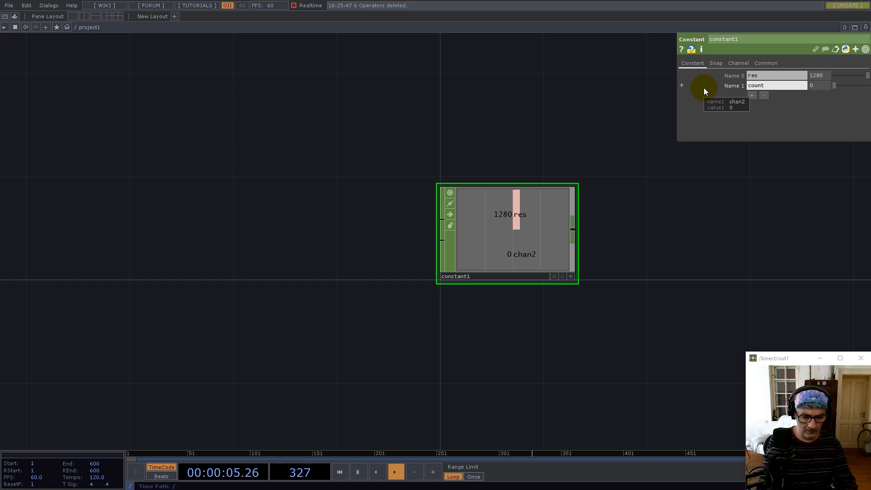
key("Tab")
type("32")
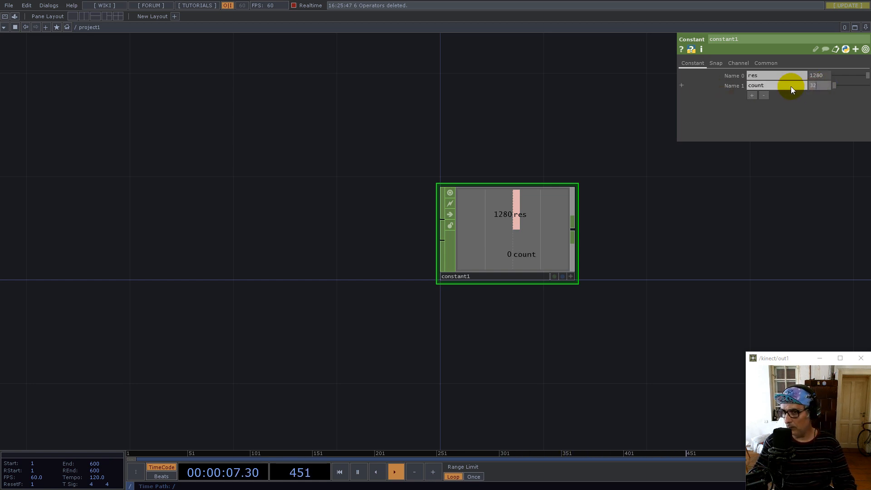
key("Return")
- Add a third channel named radius to the Constant CHOP with the value 1/512
left_click(752, 95)
left_click(771, 96)
type("radius")
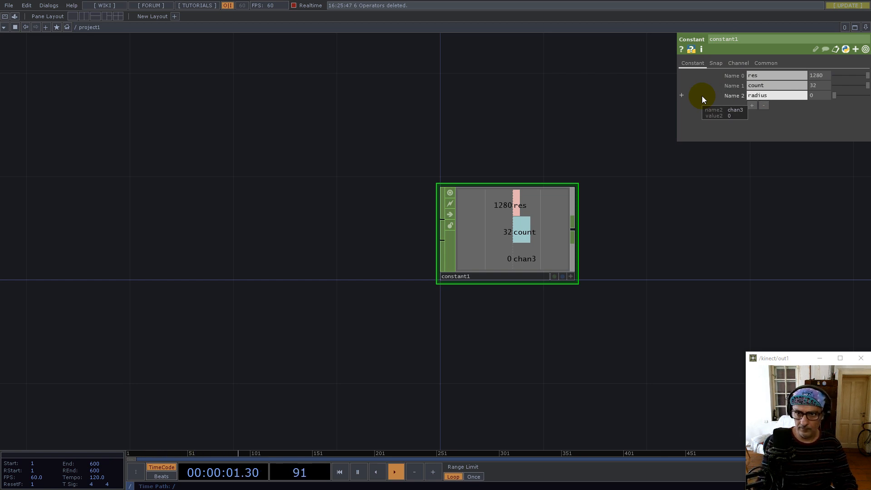
left_click(819, 95)
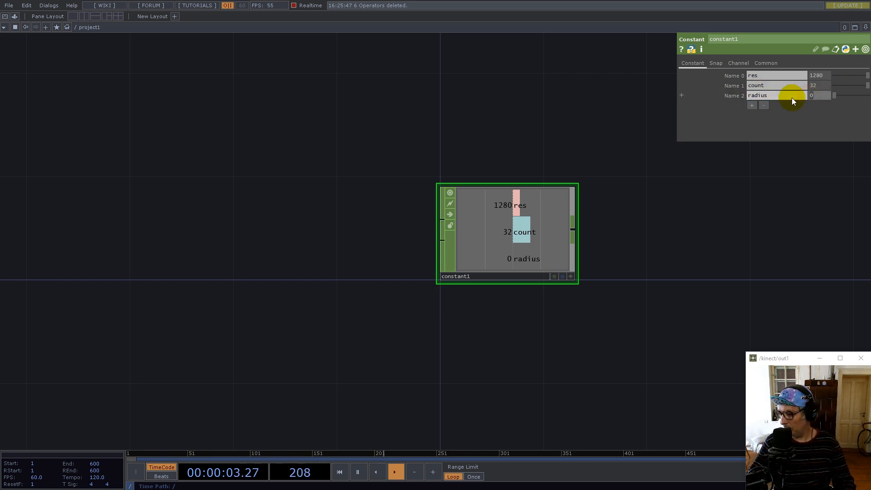
type("1/512")
key("Return")
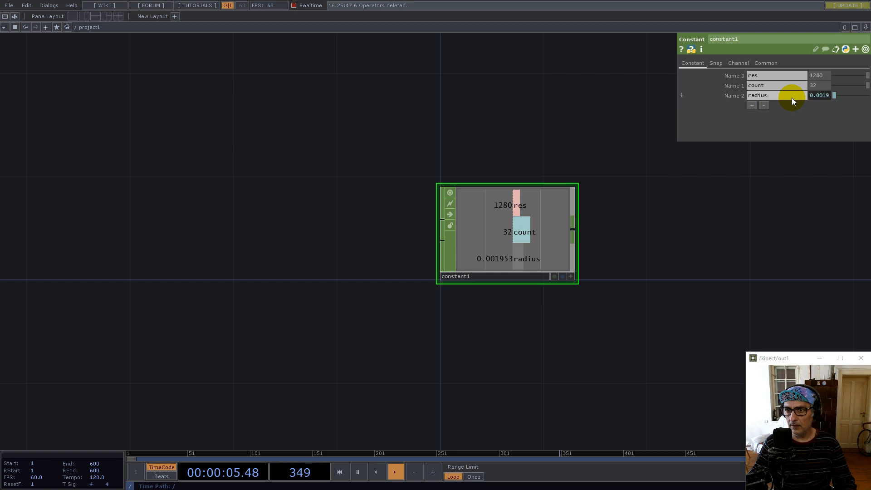
- Add a fourth channel named speed to the Constant CHOP with the value 0.625
left_click(751, 105)
type("speed")
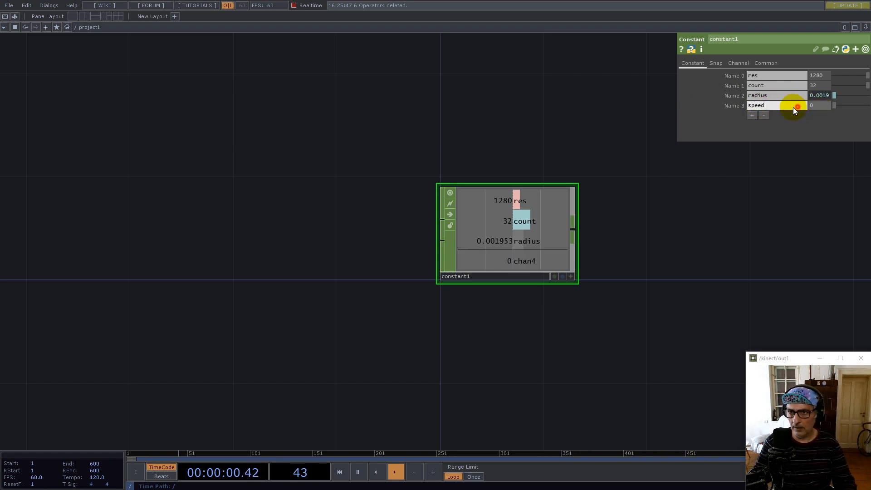
key("Tab")
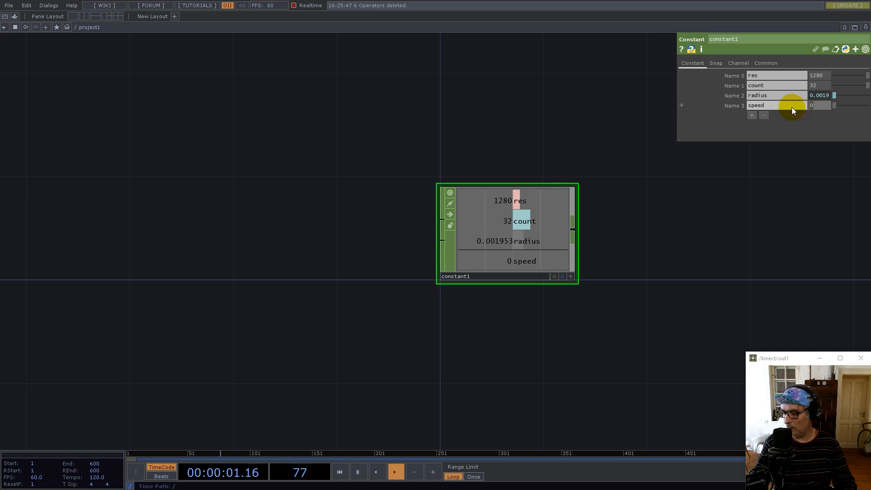
type("0.625")
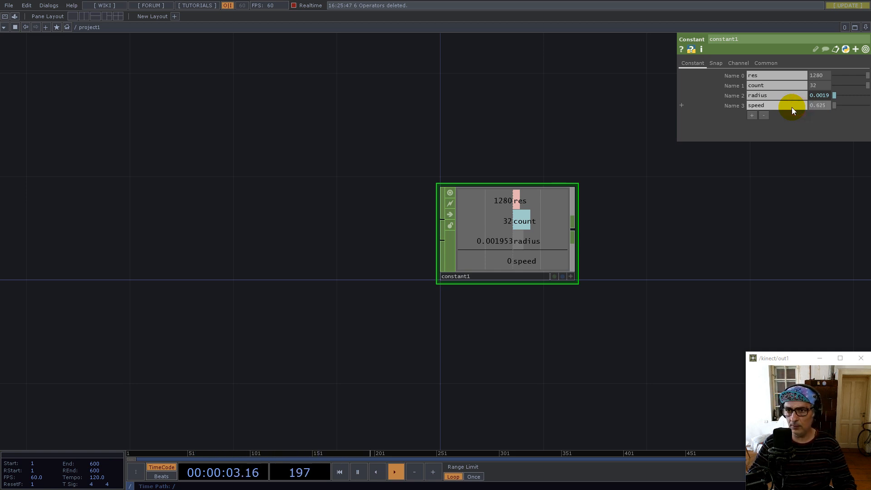
key("Return")
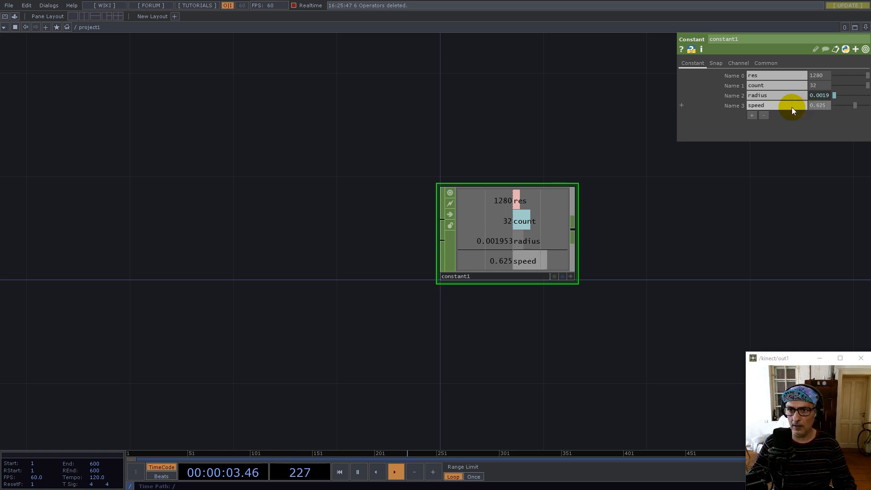
- Append a Null CHOP to the output of constant1, leaving room between the two operators
right_click(572, 229)
type("nu")
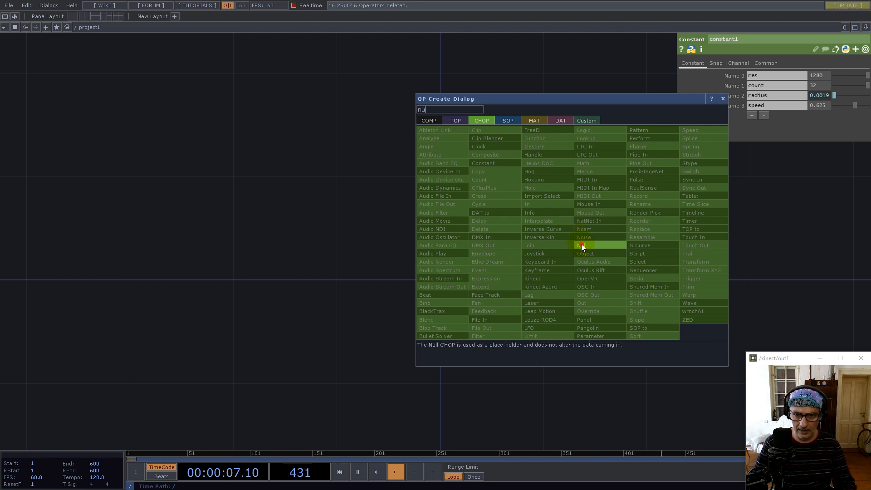
left_click(581, 244)
scroll(414, 241, "down", 3)
left_click(701, 239)
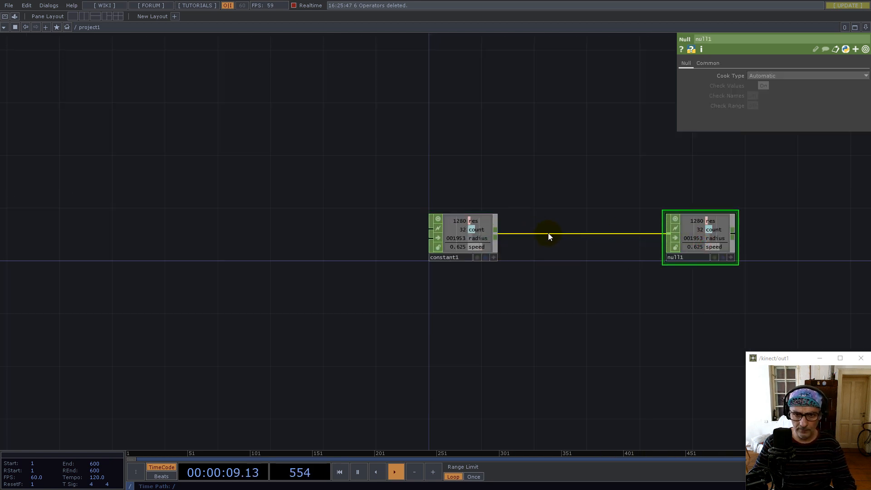
- Insert another Null CHOP on the wire between constant1 and null1 and collapse it into a Base component
right_click(548, 233)
left_click(558, 224)
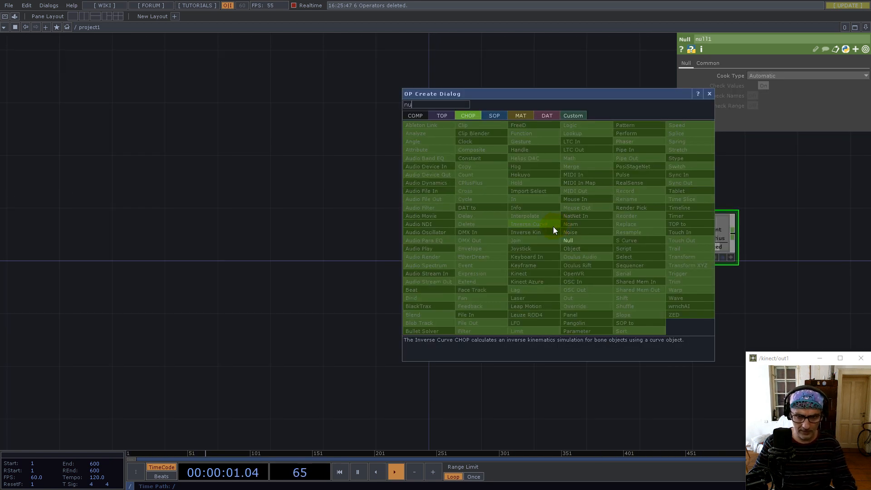
left_click(569, 240)
left_click(572, 240)
right_click(575, 294)
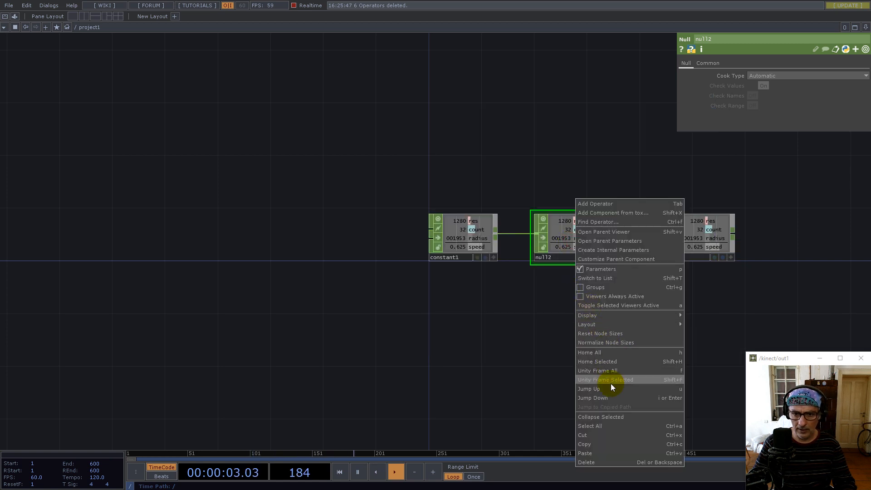
left_click(611, 415)
left_click_drag(540, 326, 396, 355)
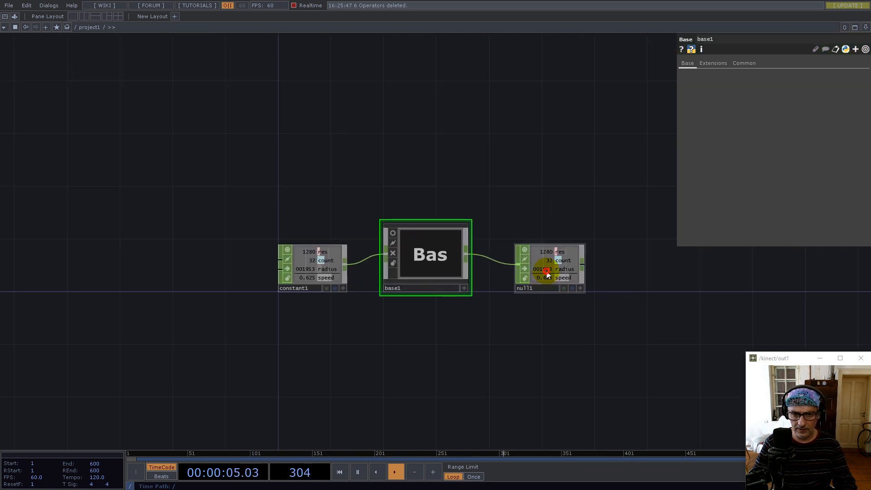
- Delete the Null CHOP after base1 and make base1's viewer show its output channels
left_click(546, 271)
key("Delete")
left_click(392, 232)
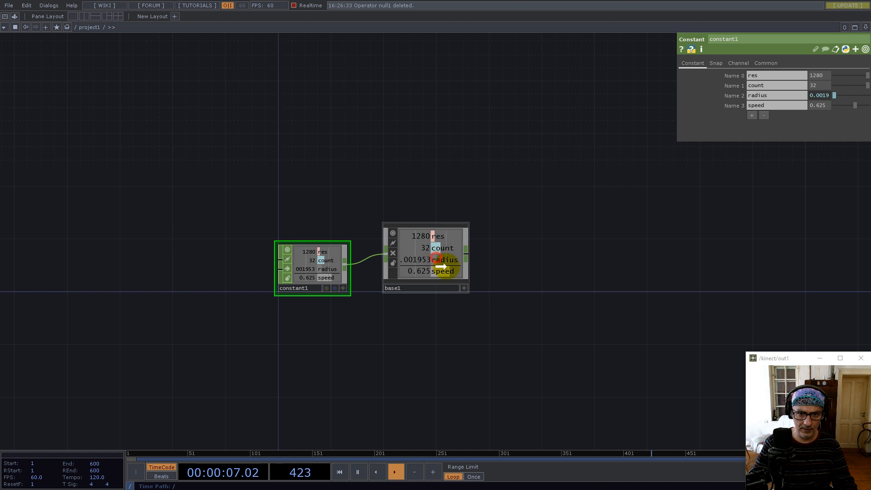
- Open base1's viewer in a floating window and move it clear of the operators
left_click_drag(440, 265, 451, 273)
right_click(451, 273)
left_click(471, 249)
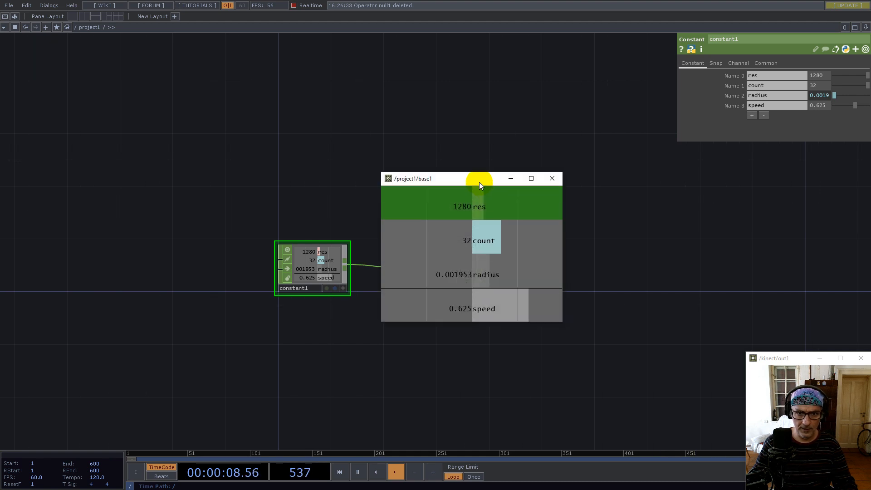
left_click_drag(475, 178, 736, 154)
- Enter the base1 component and delete the Null CHOP between its input and output
left_click_drag(434, 149, 252, 147)
middle_click_drag(300, 208, 299, 229)
left_click_drag(260, 349, 297, 316)
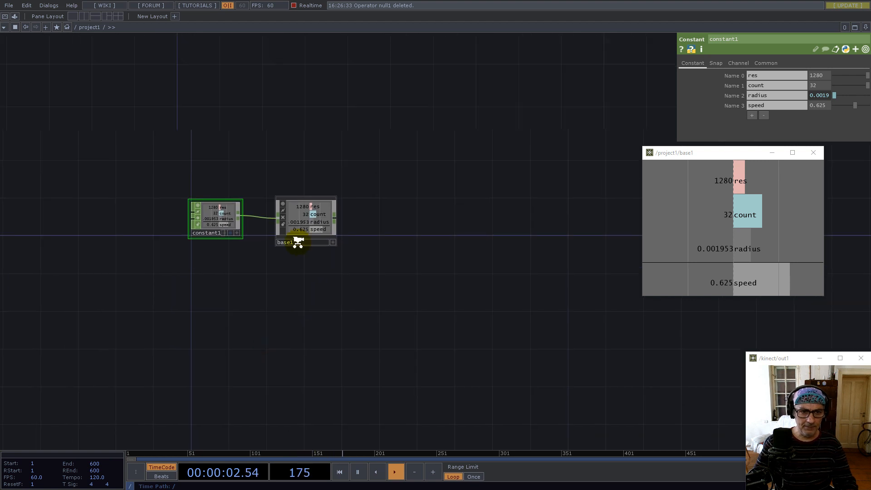
scroll(297, 241, "up", 3)
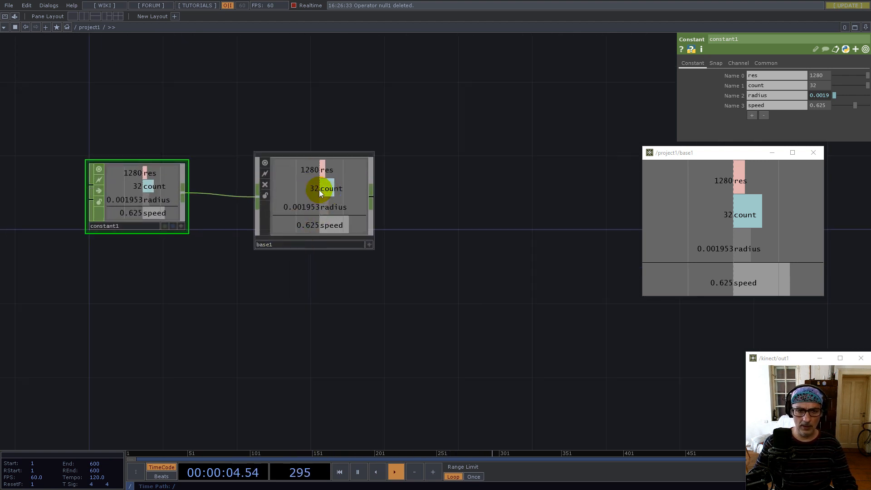
scroll(333, 188, "down", 3)
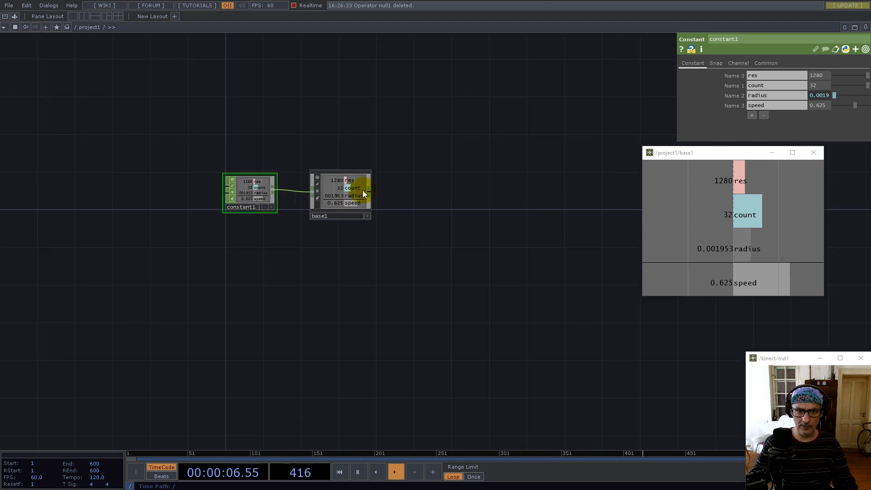
double_click(338, 197)
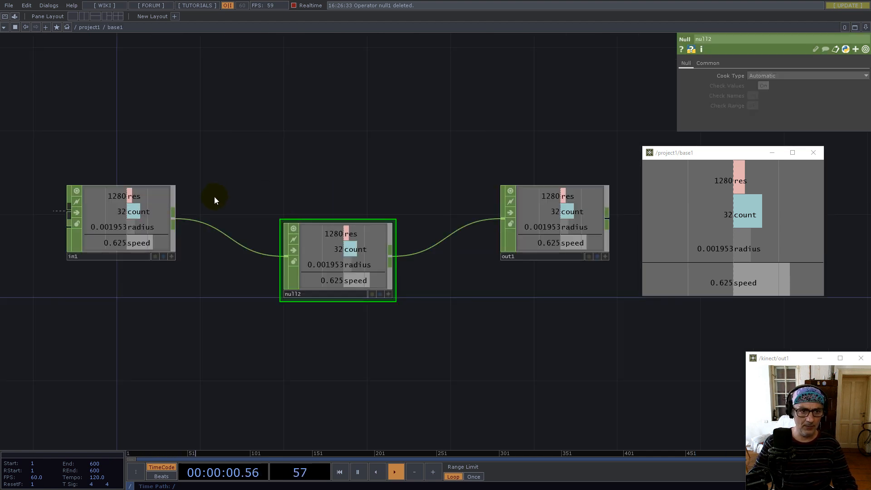
key("Delete")
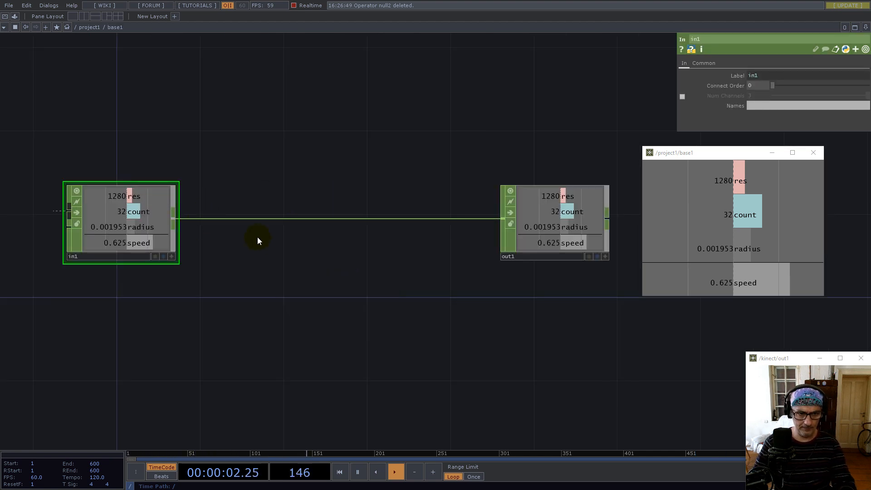
- Branch a Select CHOP off the output of in1 and place it above the main wire
right_click(176, 218)
type("se")
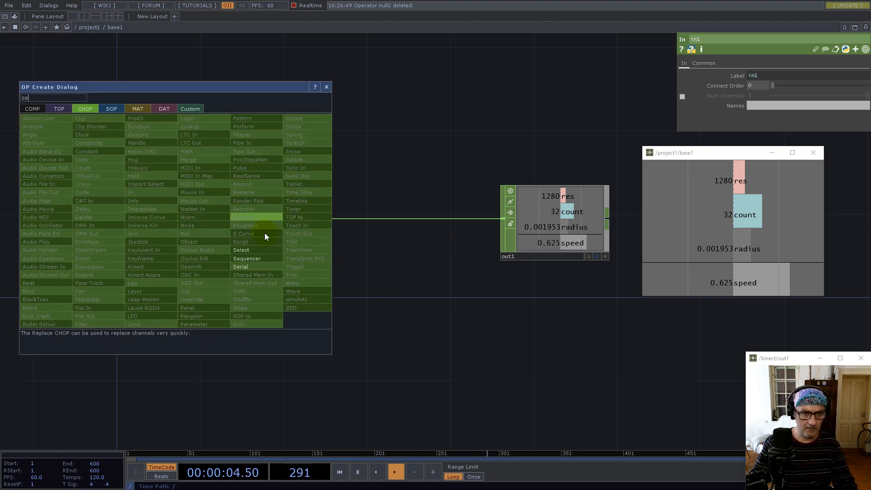
left_click(252, 250)
left_click(290, 123)
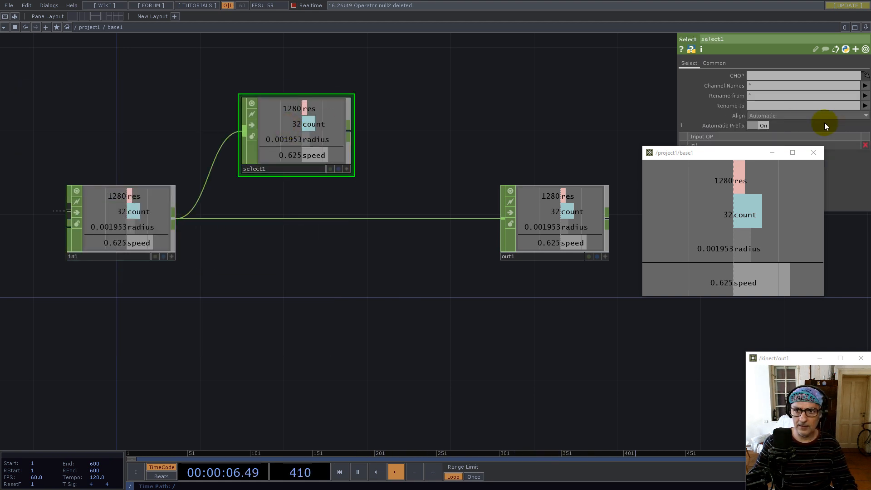
- Move the floating viewer off the parameters, then have select1 pick the count channel and rename it to map
left_click_drag(743, 152, 650, 289)
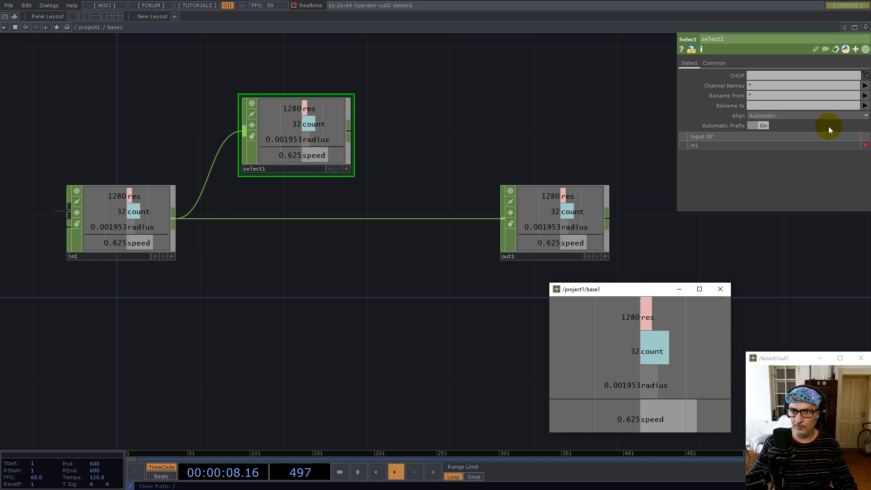
left_click(865, 86)
left_click(856, 113)
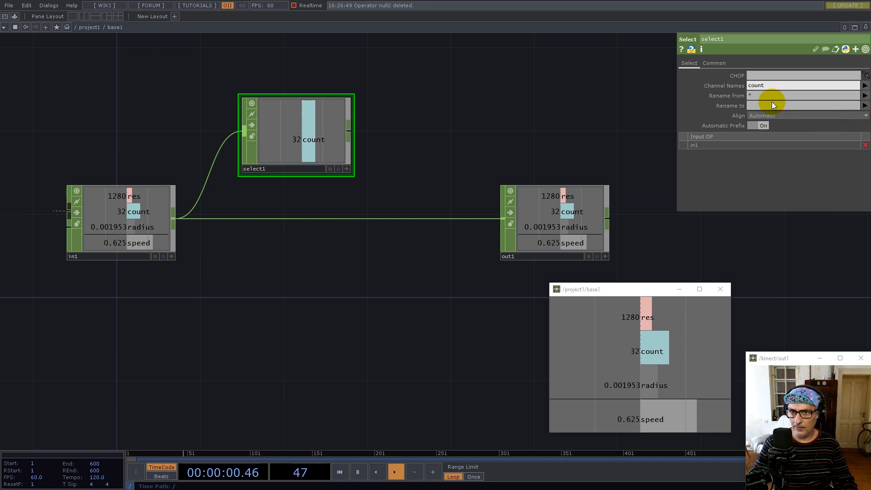
left_click(771, 104)
type("map")
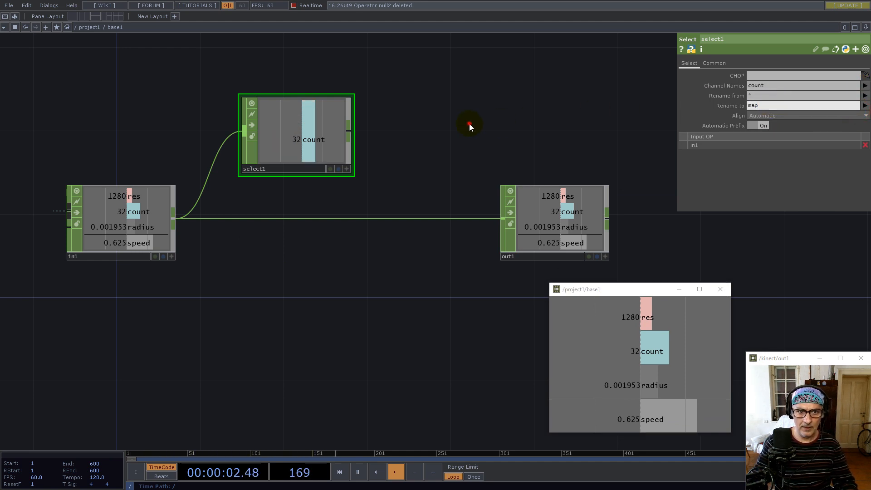
- Append a Math CHOP to select1 and set its Channel Pre OP to Root and Integer to Ceiling
right_click(349, 132)
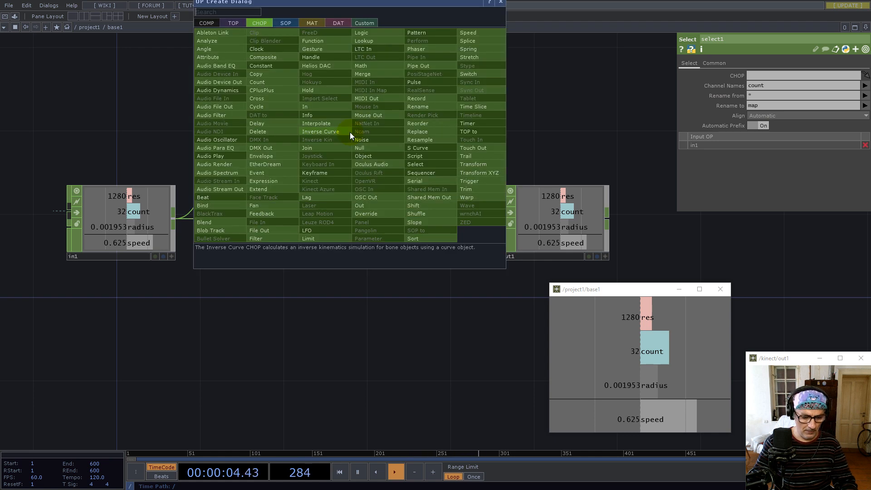
left_click(361, 66)
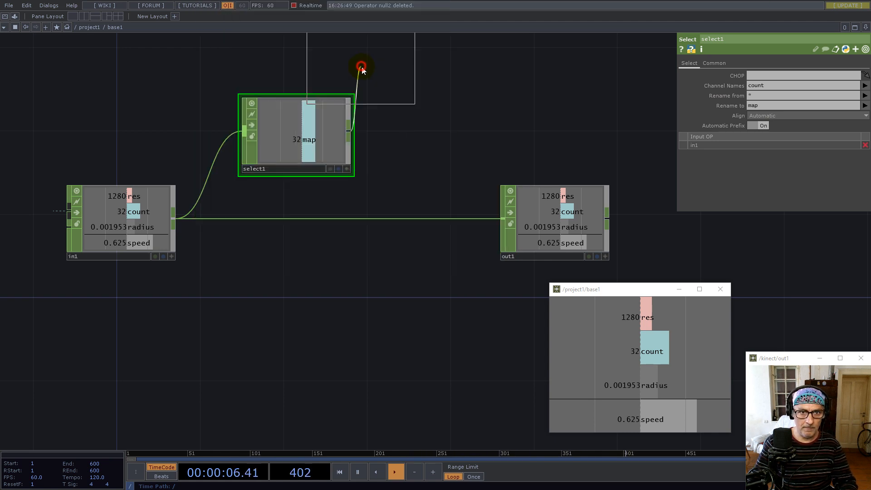
left_click(416, 134)
left_click(759, 76)
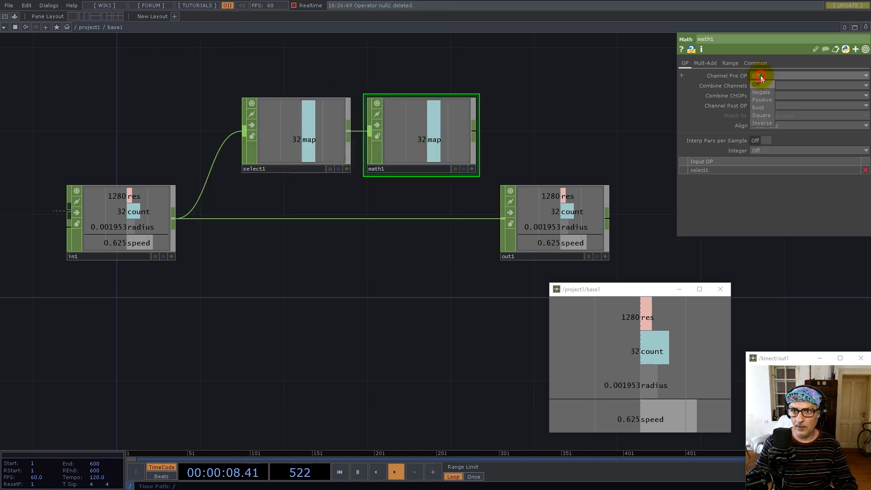
left_click(761, 109)
left_click(761, 151)
left_click(761, 167)
- Move out1 farther away and insert a Merge CHOP on the wire between in1 and out1
left_click_drag(552, 134, 334, 130)
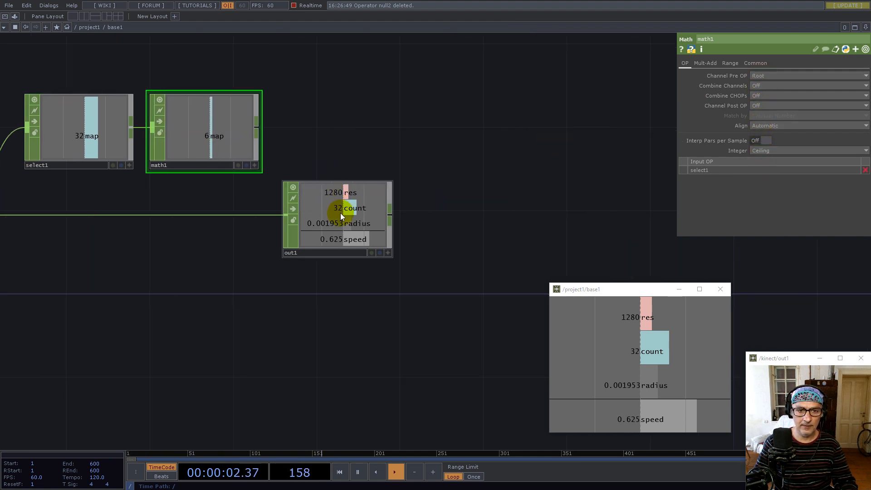
left_click_drag(337, 209, 499, 219)
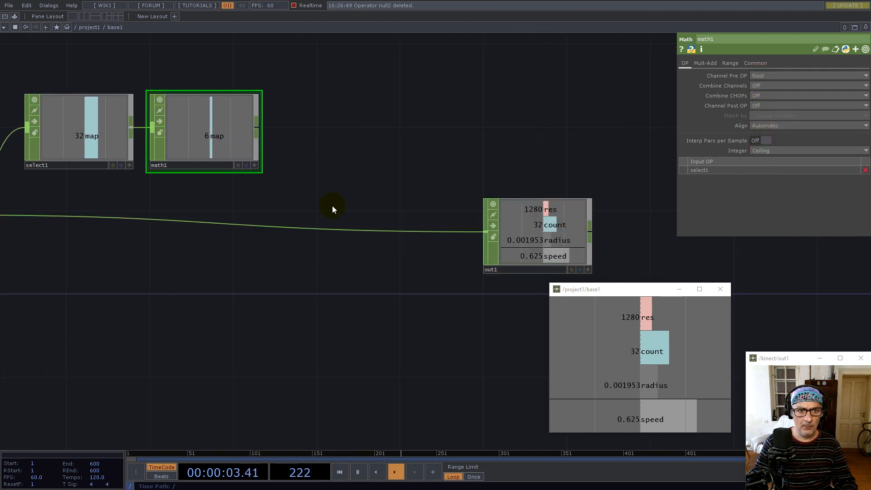
right_click(344, 229)
left_click(361, 221)
type("r")
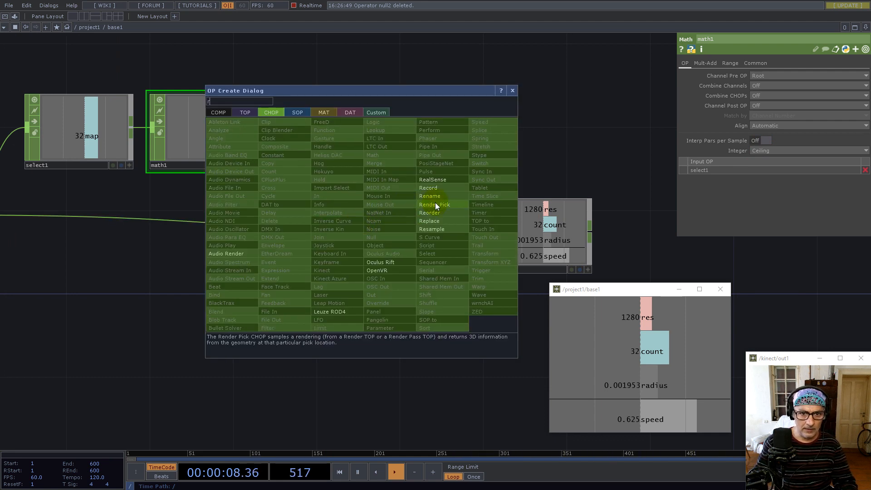
type("merg")
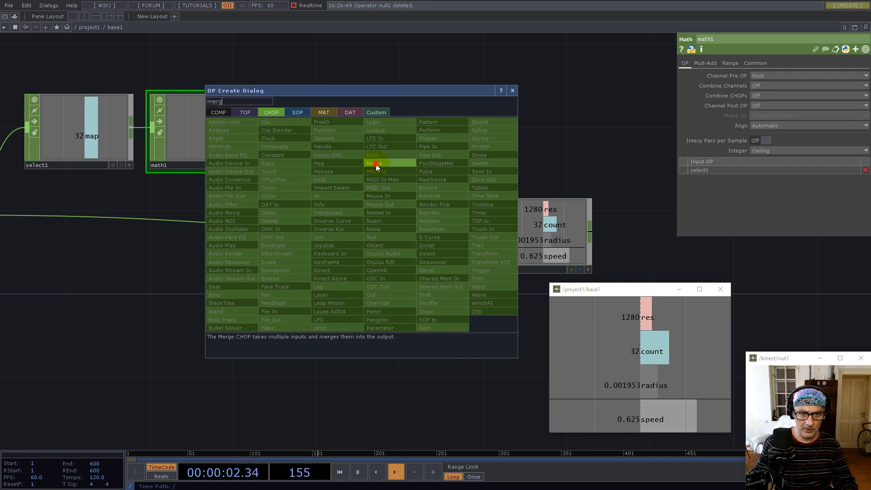
left_click(375, 164)
left_click(388, 226)
- Connect math1's output into merge1 and move out1 farther from the merge
left_click(257, 130)
left_click(340, 234)
scroll(503, 216, "down", 5)
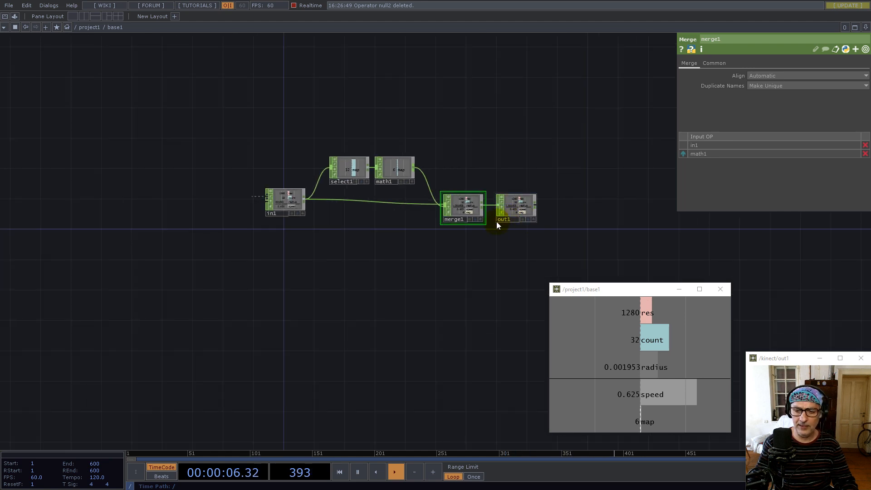
scroll(499, 220, "up", 3)
left_click_drag(516, 200, 557, 189)
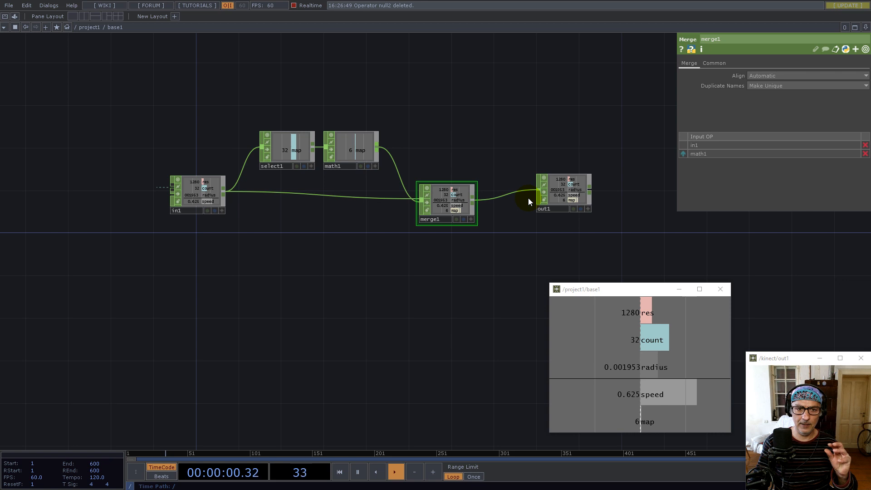
- Add a Keyboard In CHOP below the main wire and append a Trigger CHOP to it
double_click(262, 261)
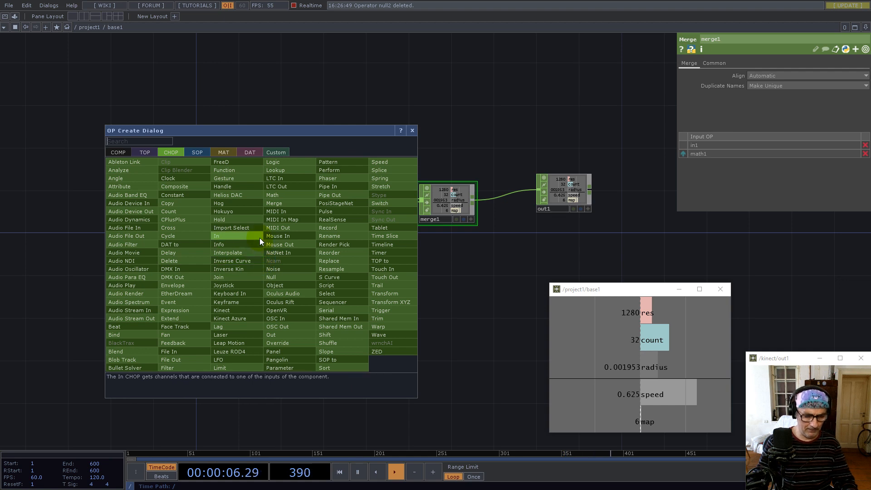
type("k")
left_click(241, 295)
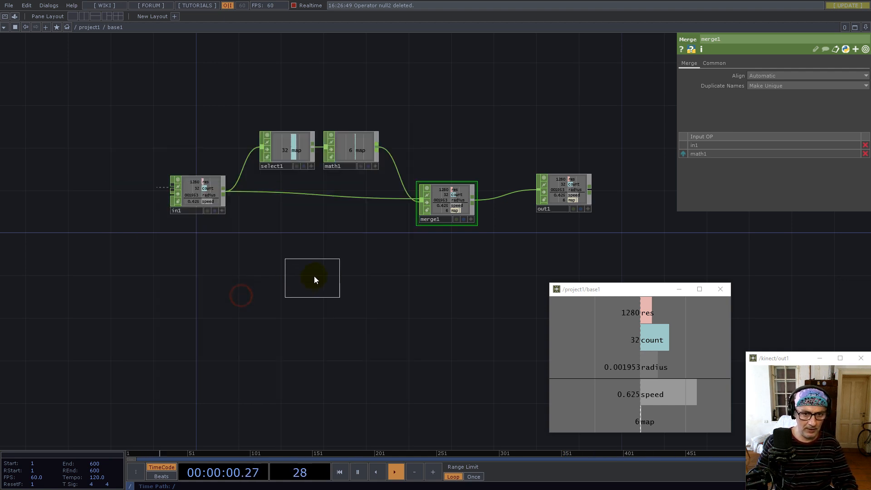
left_click(265, 271)
right_click(273, 265)
type("t")
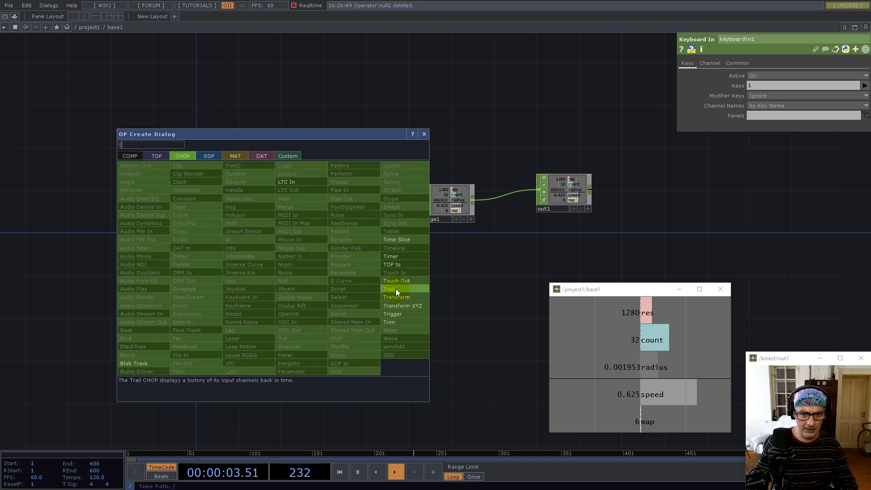
left_click(397, 314)
left_click(309, 265)
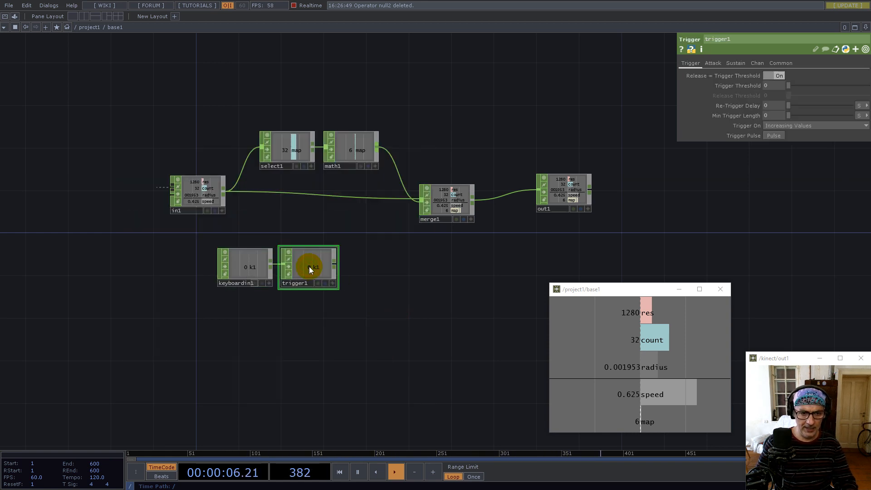
- Test keyboardin1 with repeated inputs of 1 and watch how trigger1 responds
scroll(309, 266, "up", 5)
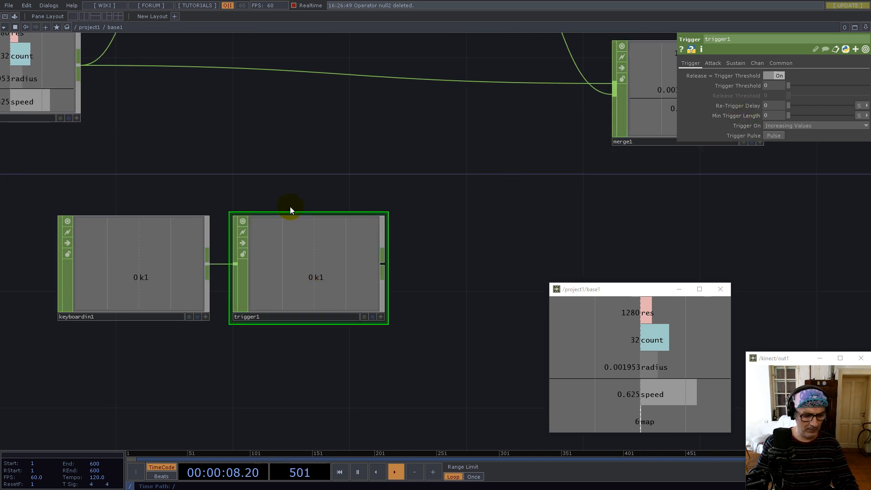
key("1")
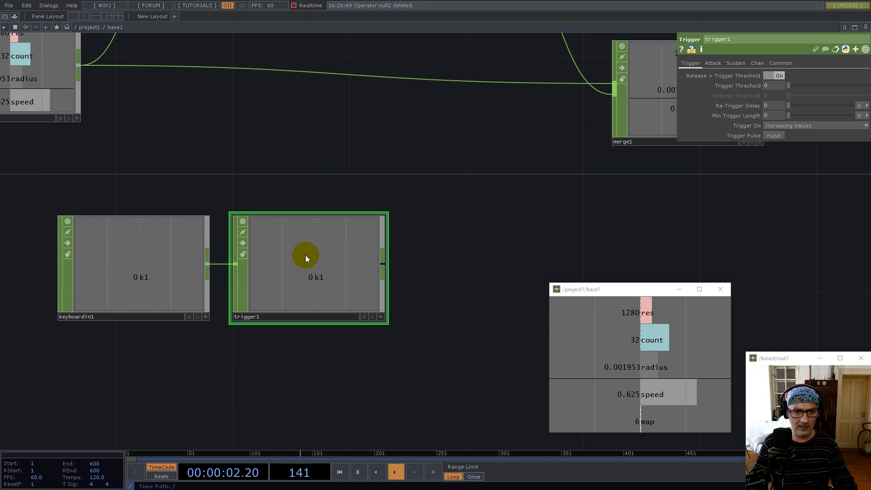
key("1")
key("1")
key("1")
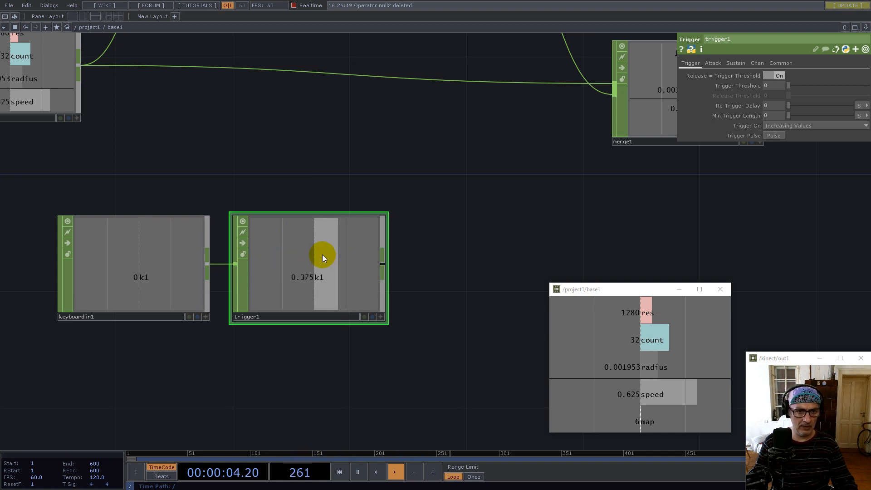
key("1")
left_click(336, 257)
- Set trigger1's attack length and peak length to 0, and zero its sustain-stage values as well
left_click(723, 64)
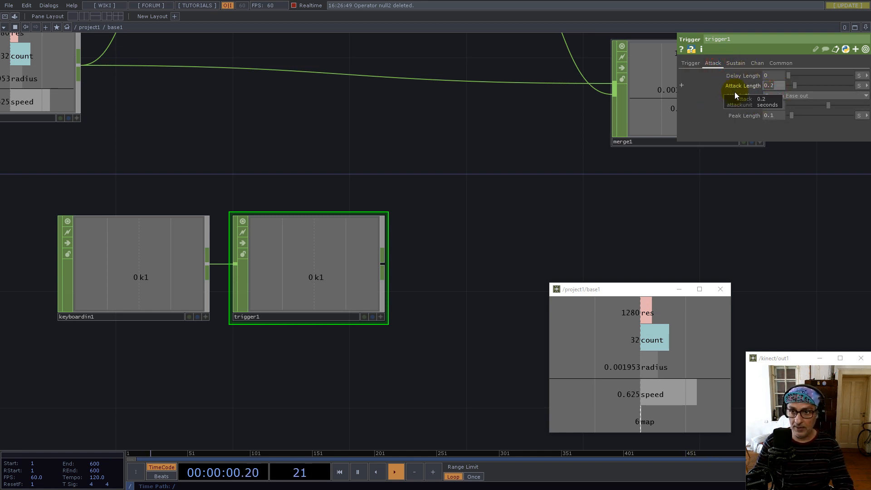
type("0")
left_click_drag(777, 115, 746, 115)
type("0")
left_click(735, 64)
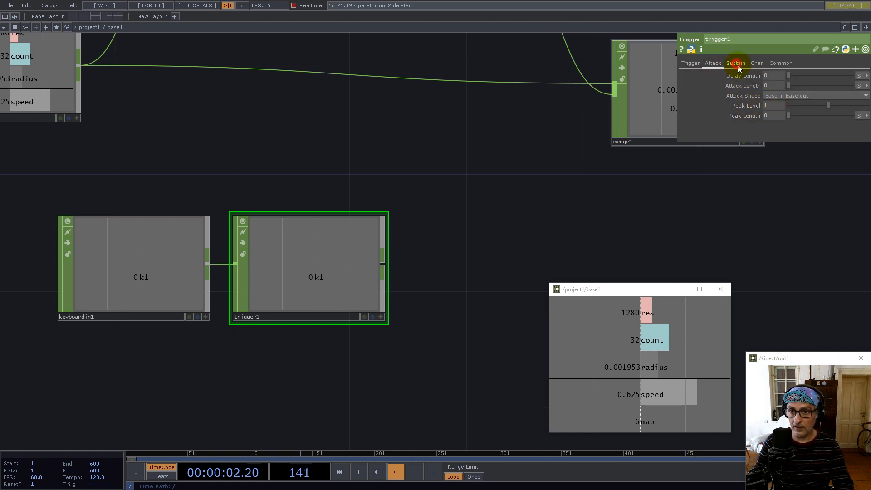
left_click_drag(778, 77, 733, 113)
type("000")
left_click(713, 64)
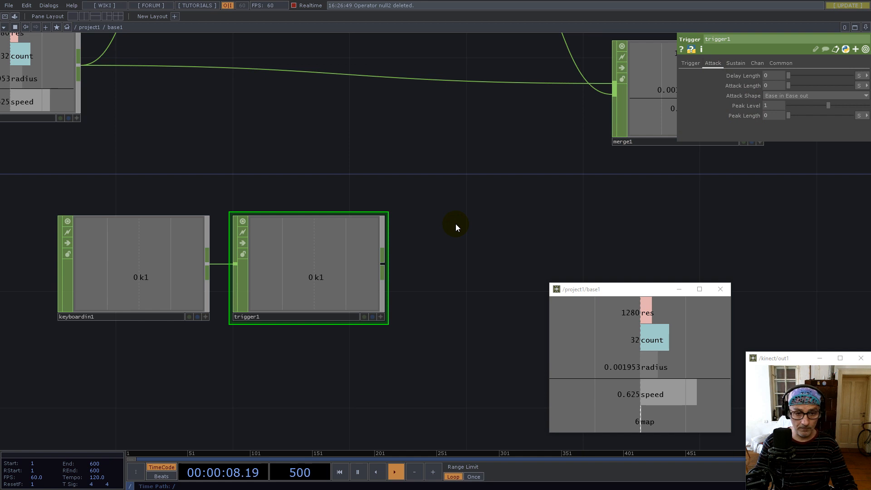
- Send 1 to keyboardin1 several more times to check trigger1's response with the zeroed envelope
key("1")
key("1")
key("1")
key("1")
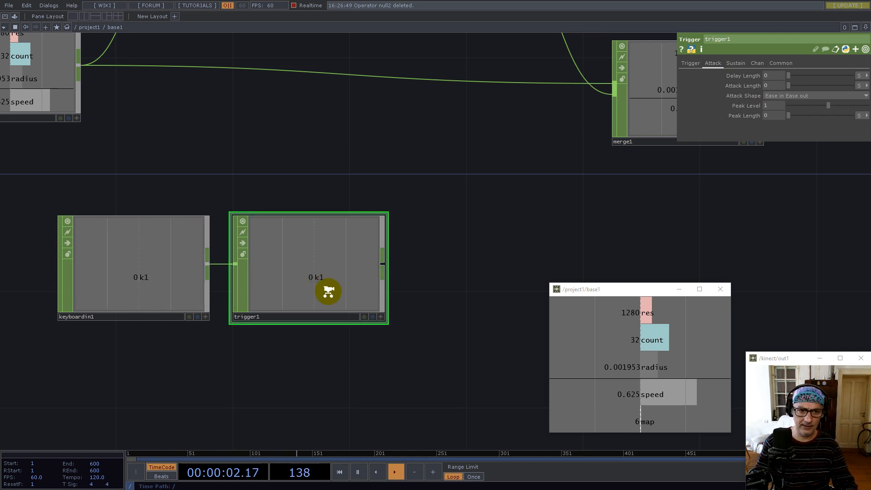
- Append a Rename CHOP to trigger1 and rename its channel to reset
scroll(327, 291, "down", 3)
right_click(358, 275)
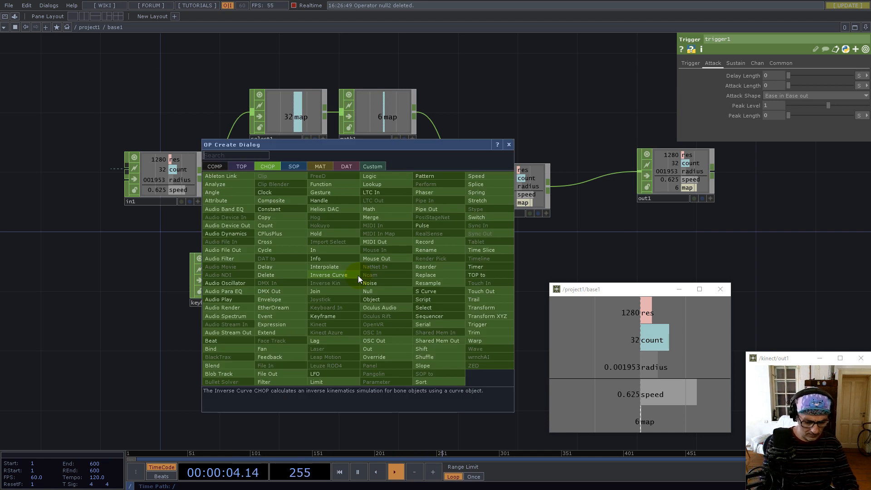
type("ren")
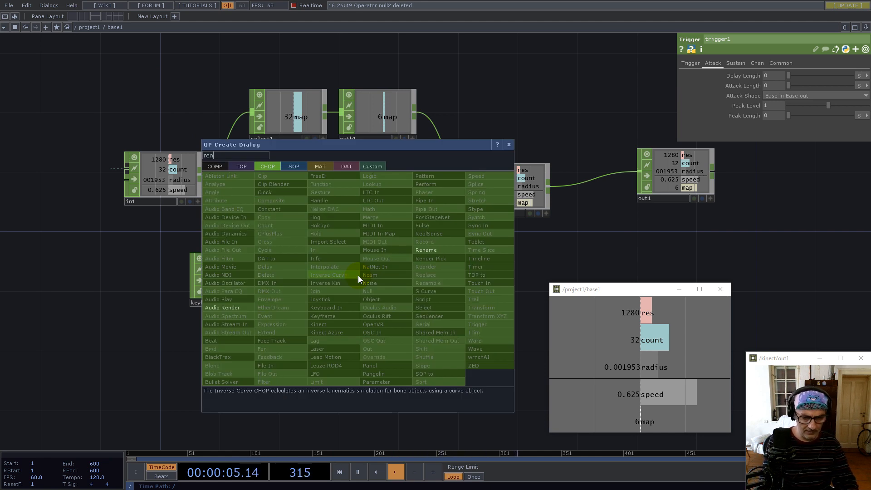
left_click(435, 250)
left_click(408, 278)
left_click(761, 85)
type("t")
type("ese")
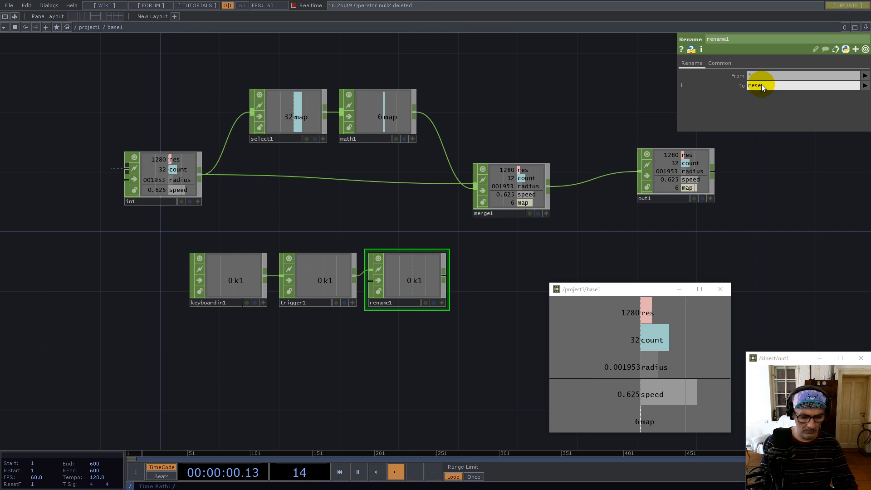
type("t")
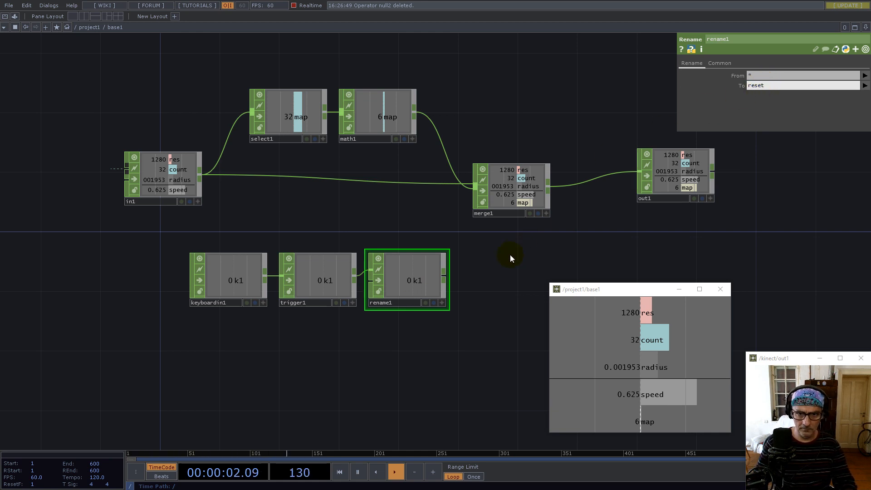
- Connect rename1's output into merge1 and shift merge1 closer to out1
left_click(444, 275)
left_click(502, 185)
left_click_drag(502, 185, 545, 199)
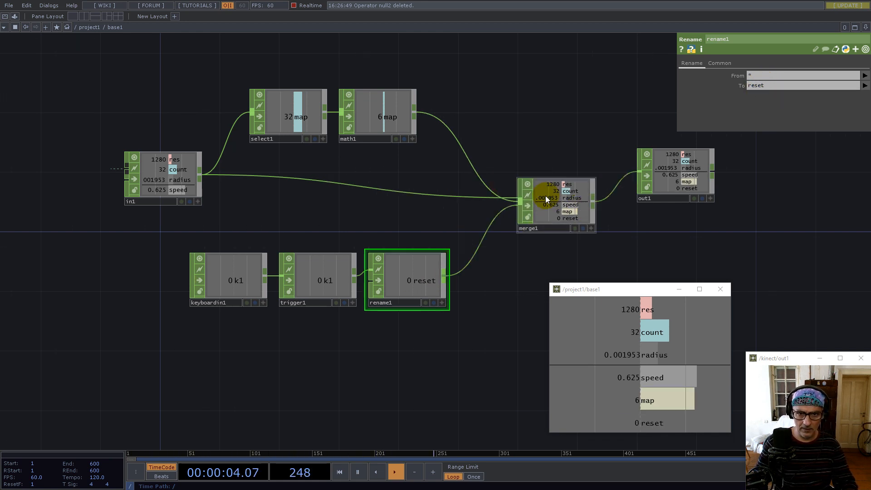
- Leave base1 for the project1 network and place a Noise TOP below base1
scroll(481, 190, "down", 9)
scroll(343, 204, "down", 4)
left_click_drag(375, 311, 443, 235)
left_click_drag(381, 274, 347, 279)
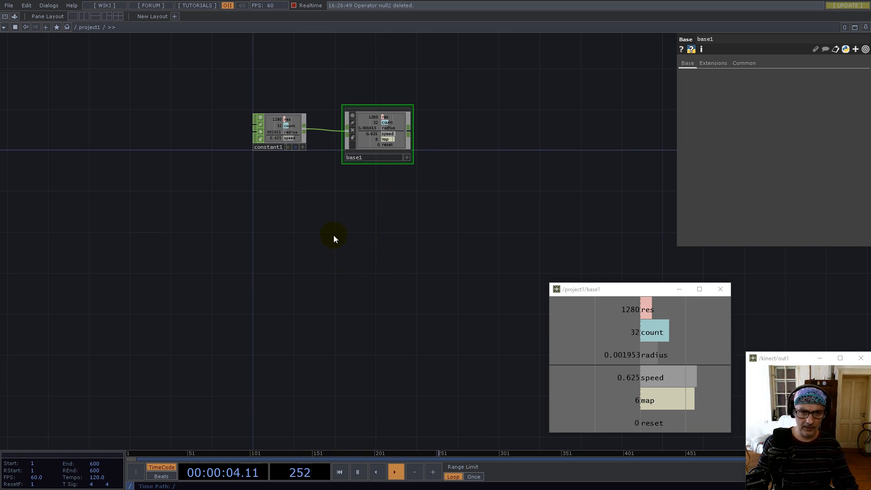
key("Tab")
type("noi")
left_click(220, 121)
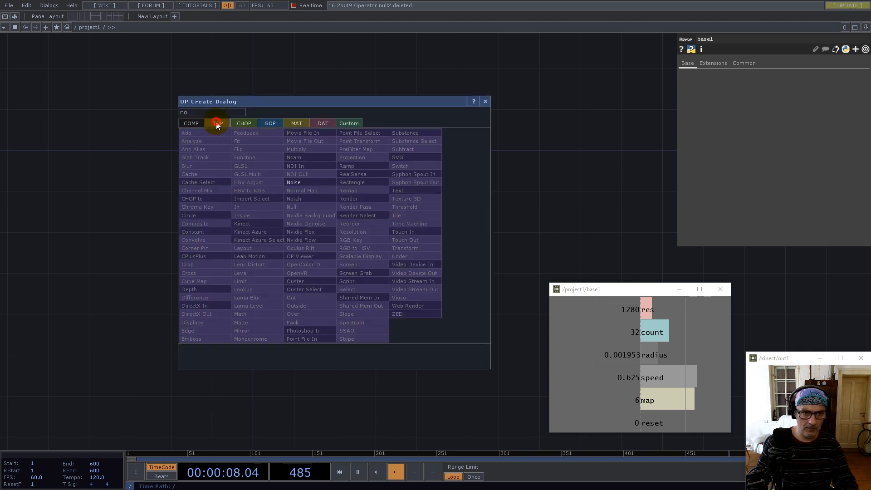
left_click(300, 184)
left_click(381, 227)
- Drive both resolution values of noise1 with the map channel from base1
left_click(647, 417)
left_click_drag(647, 417, 747, 87)
left_click(748, 85)
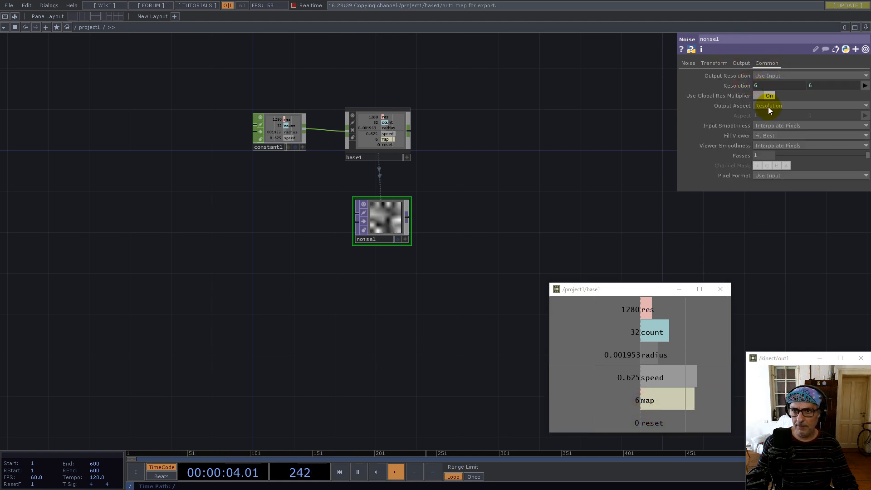
- Set noise1's Input Smoothness and Viewer Smoothness to Nearest Pixel and its Pixel Format to 32-bit float (RG)
left_click(778, 127)
left_click(777, 134)
left_click(776, 144)
left_click(778, 154)
left_click(779, 175)
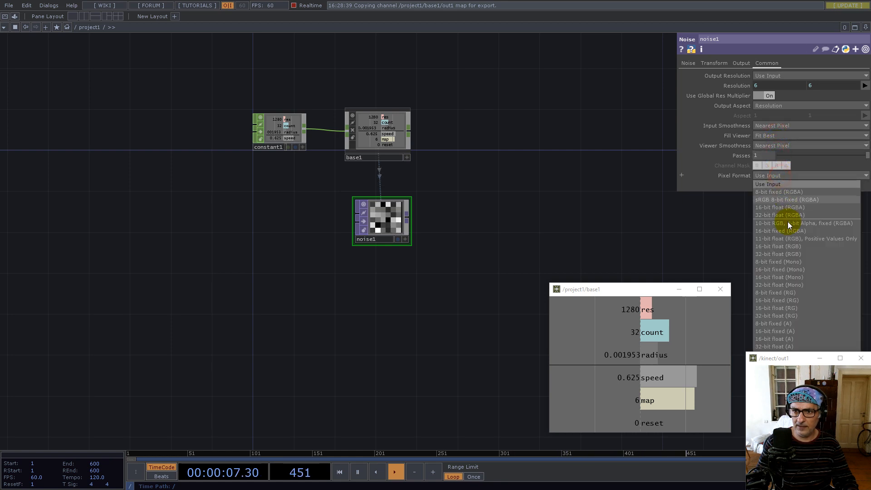
left_click(783, 315)
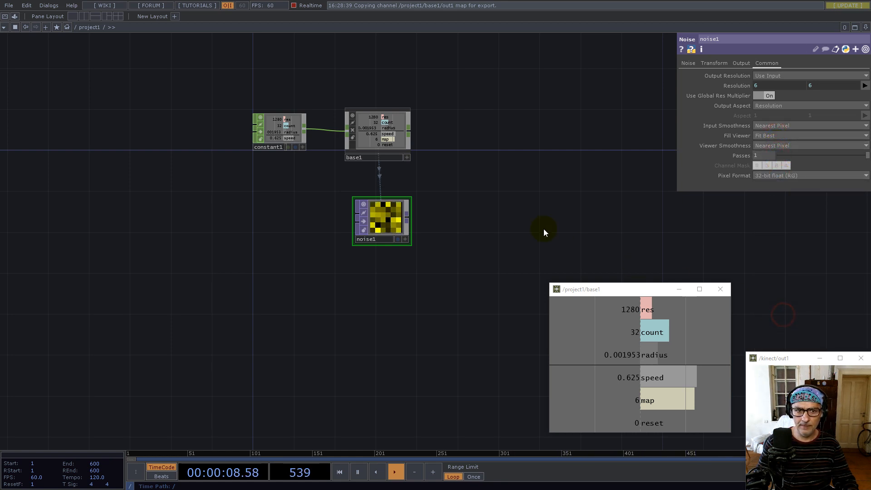
- Turn off Monochrome for noise1 and move it farther below base1
left_click(688, 63)
left_click(769, 175)
left_click_drag(391, 226, 391, 257)
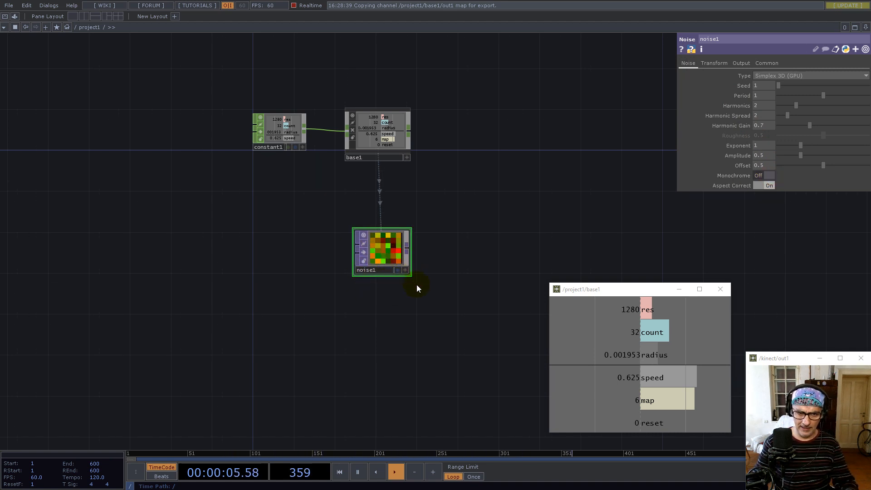
- Collapse noise1 into its own Base component and name the component Count
right_click(420, 301)
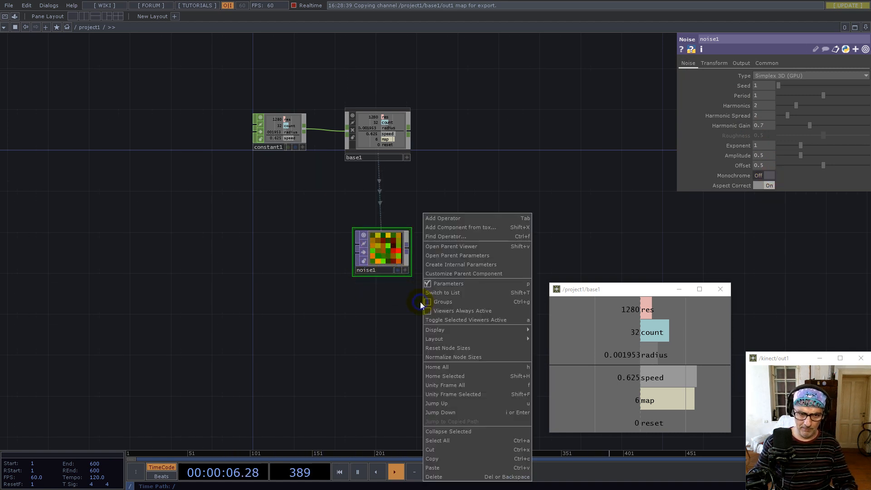
left_click(457, 431)
left_click_drag(399, 249, 387, 249)
left_click(367, 270)
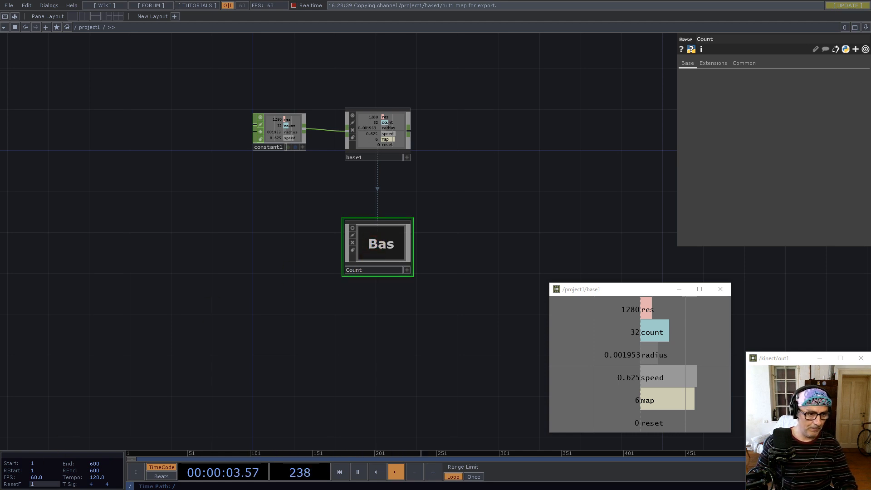
- Give the Count component the darkest node colour and enter its network
left_click(31, 399)
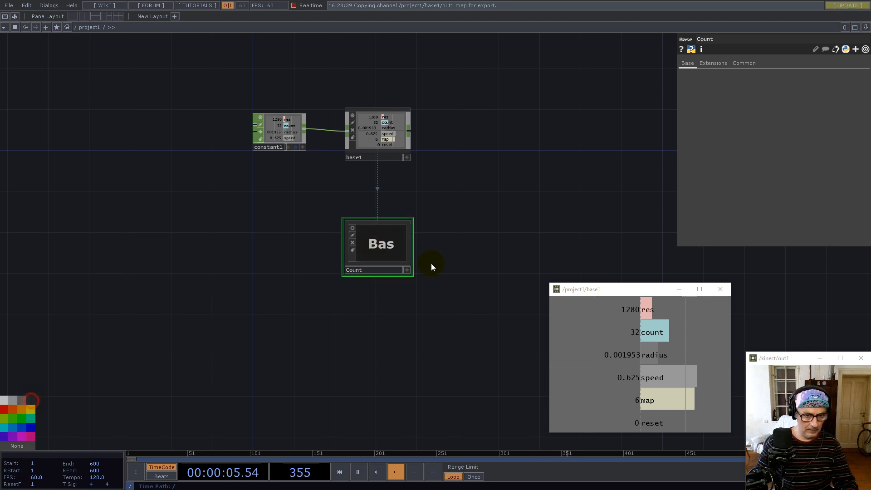
double_click(396, 247)
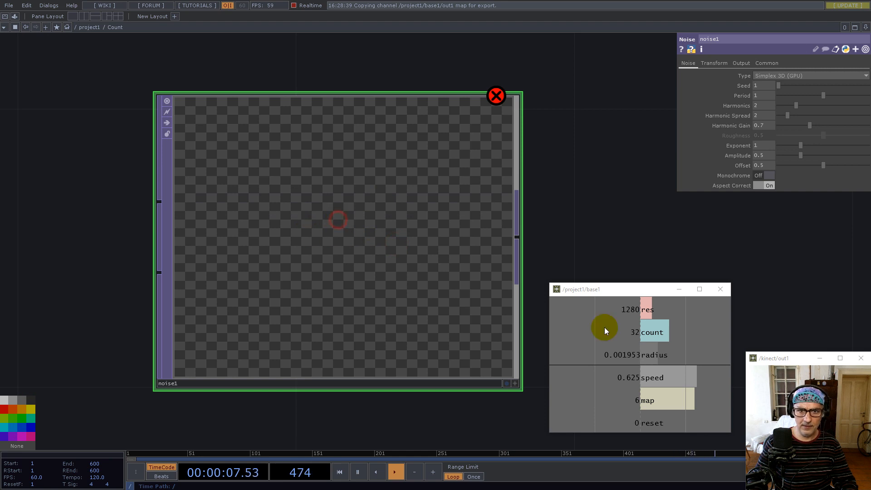
- Reference base1's res channel in both Resolution values of noise1 as a CHOP Reference
left_click_drag(641, 312, 745, 86)
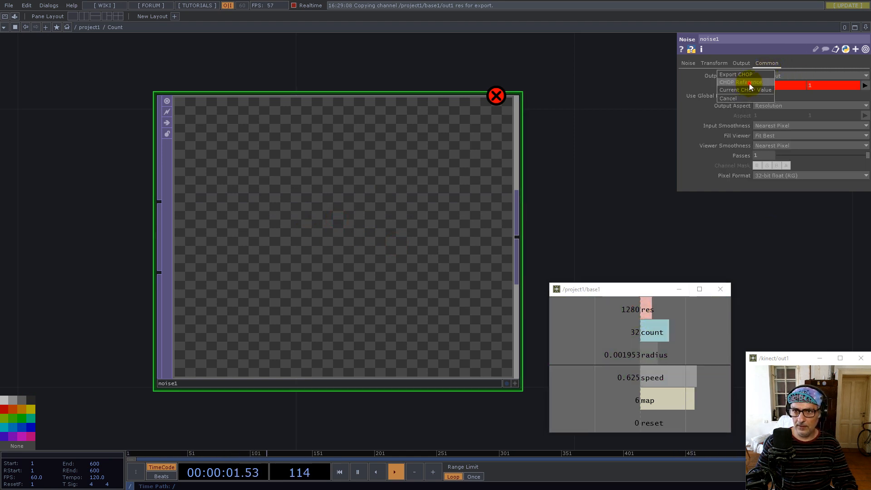
left_click(748, 85)
scroll(313, 249, "down", 5)
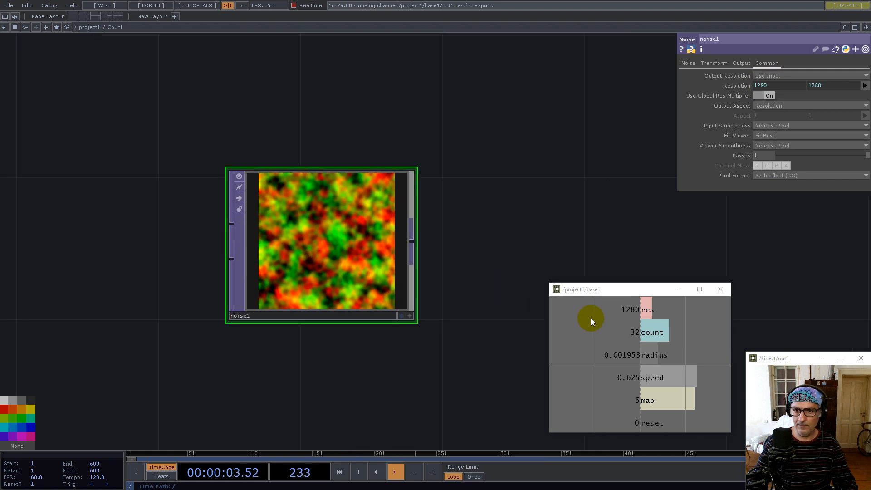
- Reference base1's map channel in both Resolution values of noise1 and move the base1 viewer window away from the working area
left_click_drag(647, 407, 731, 87)
left_click(739, 85)
left_click_drag(504, 216, 370, 195)
scroll(437, 242, "down", 4)
left_click_drag(646, 291, 111, 59)
left_click_drag(374, 255, 451, 291)
scroll(402, 304, "down", 4)
right_click(414, 282)
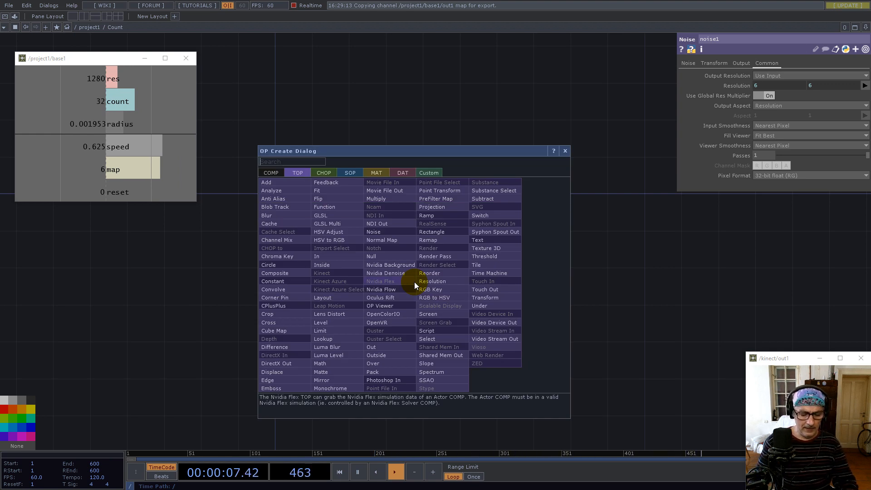
left_click(565, 150)
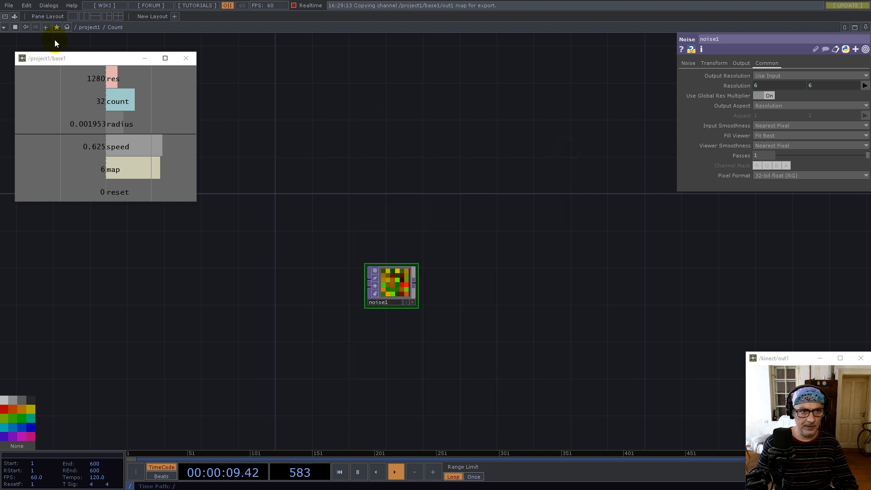
- Add the pointRepack component from the PointClouds palette and wire it after noise1
left_click_drag(70, 58, 156, 62)
left_click(15, 16)
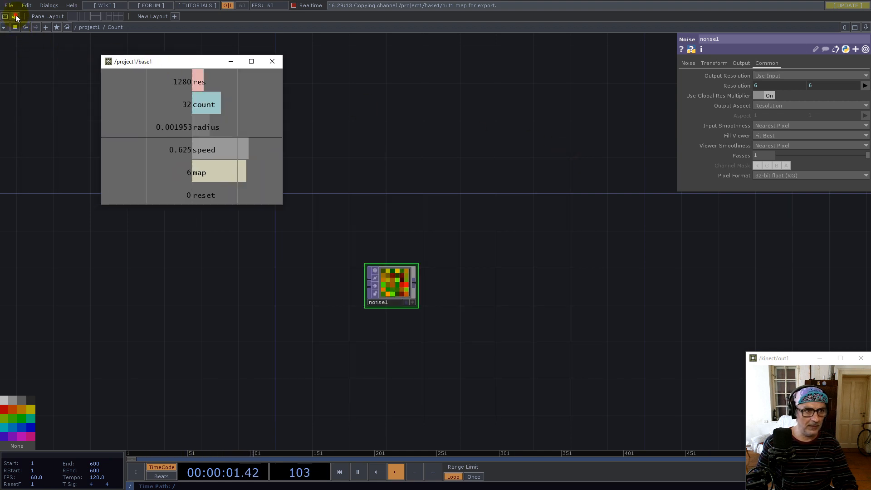
scroll(23, 129, "down", 2)
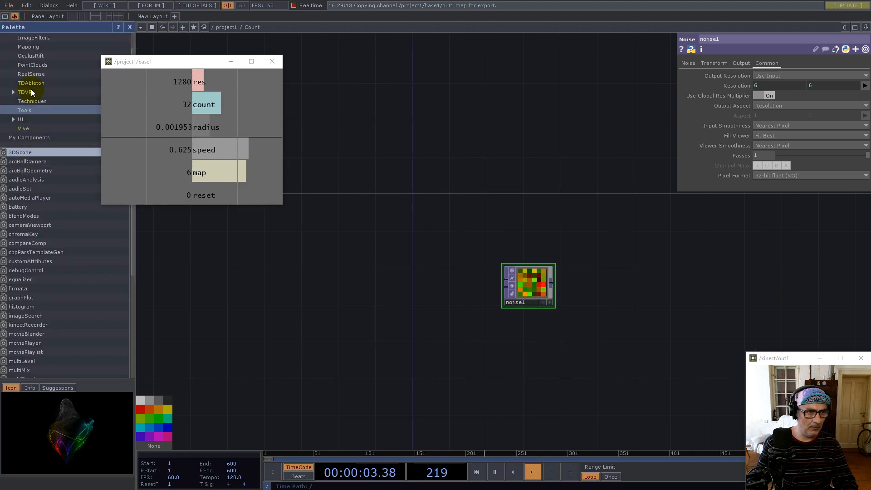
left_click(32, 65)
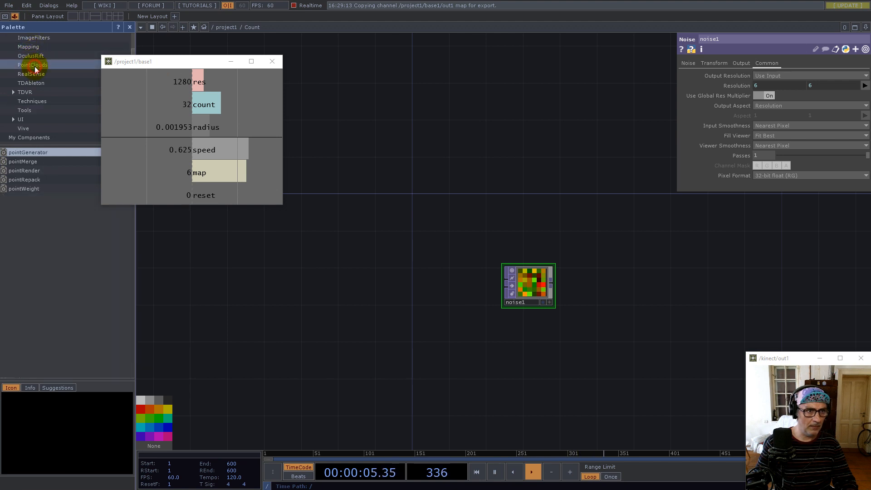
left_click_drag(26, 180, 573, 286)
- Reference base1's count channel in pointRepack's Resolution width and set the height to 1
left_click_drag(192, 105, 776, 114)
left_click(782, 110)
left_click(832, 113)
left_click(568, 206)
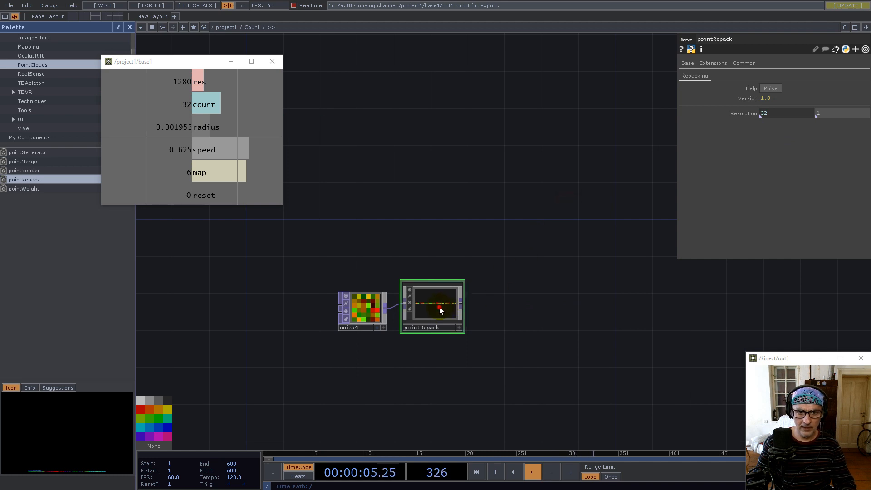
- Duplicate pointRepack and wire the copy after the original
key("ctrl+c")
key("ctrl+v")
left_click_drag(429, 365, 491, 305)
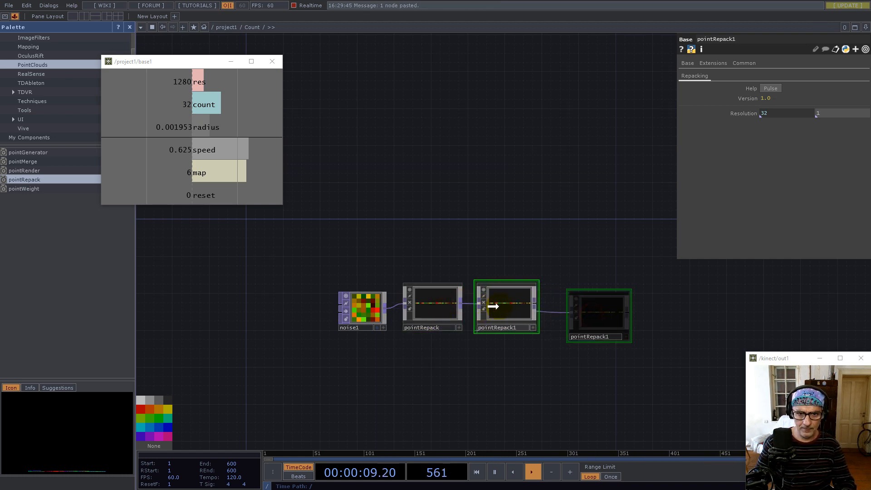
- Reference base1's map channel in both Resolution values of the copied pointRepack and close the palette
left_click(202, 174)
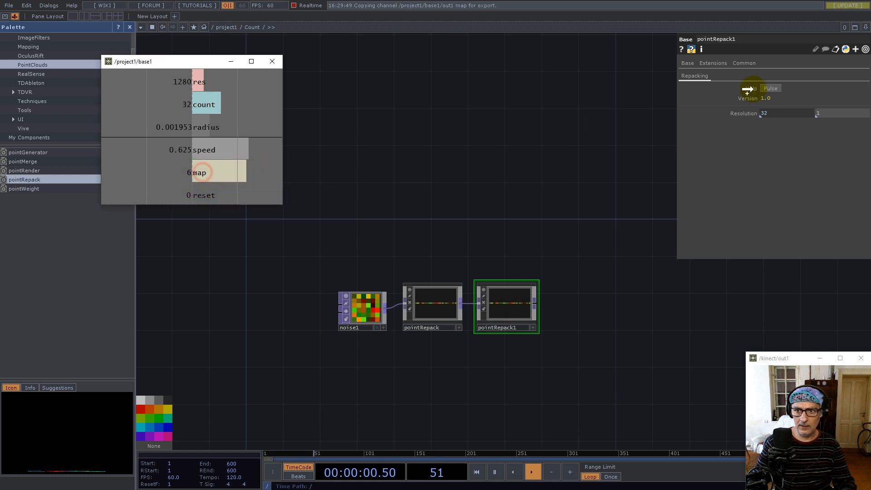
left_click_drag(753, 115, 755, 115)
left_click(757, 115)
scroll(516, 297, "up", 6)
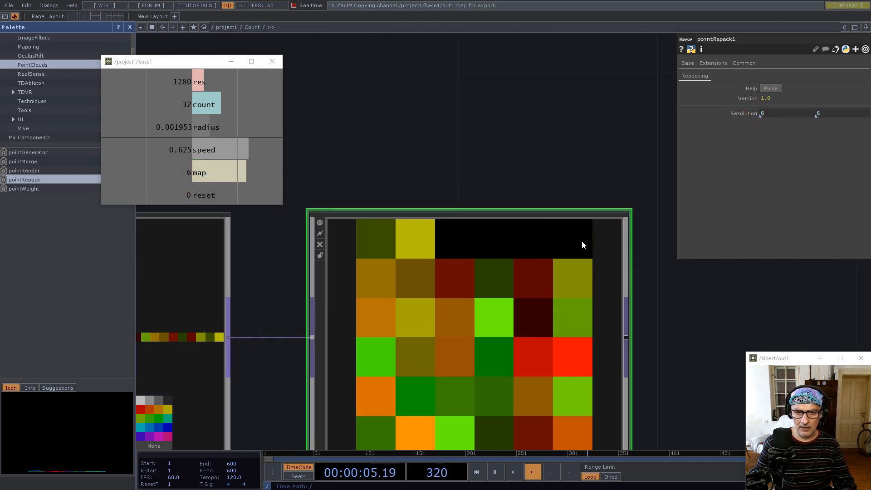
left_click(129, 28)
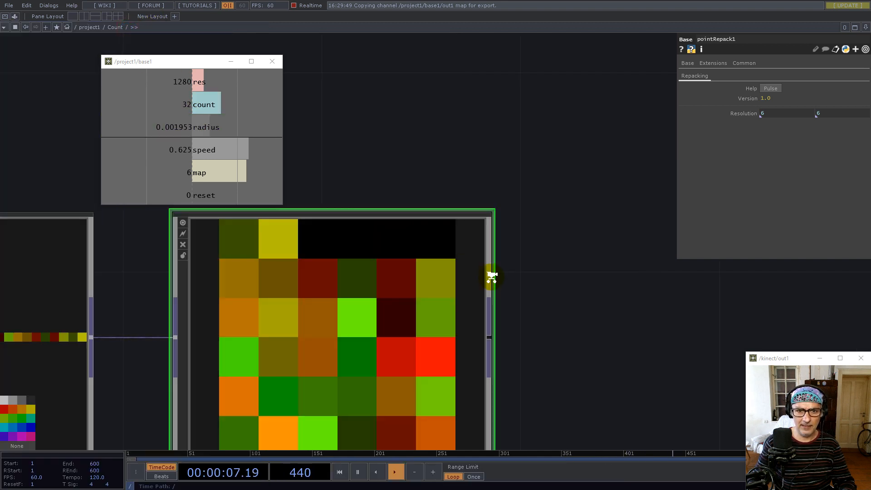
- Add an Out TOP wired from the output of pointRepack1
scroll(491, 277, "down", 6)
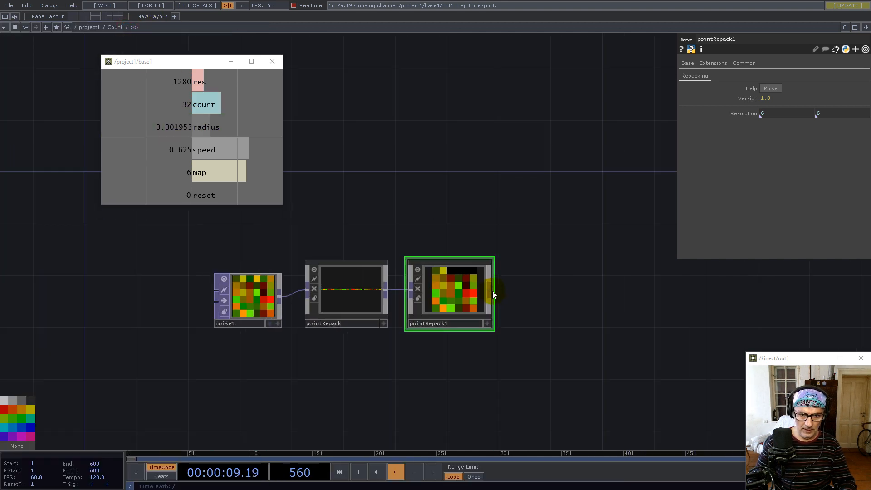
right_click(493, 294)
type("ou")
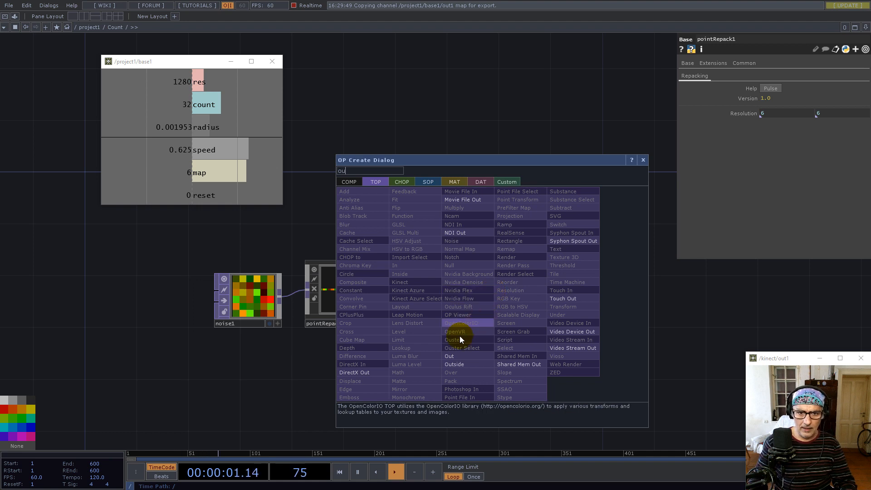
left_click(454, 355)
left_click(680, 292)
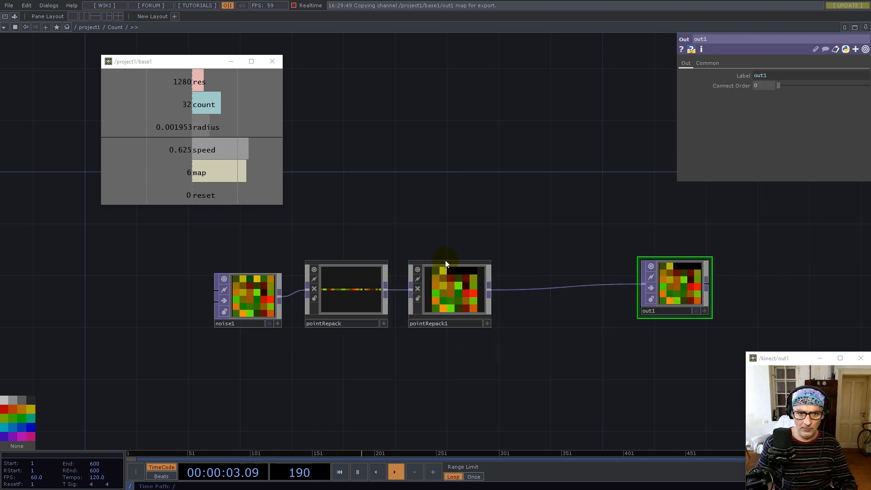
- Give both pointRepack components the darkest node colour
right_click_drag(463, 311, 470, 319)
left_click(31, 399)
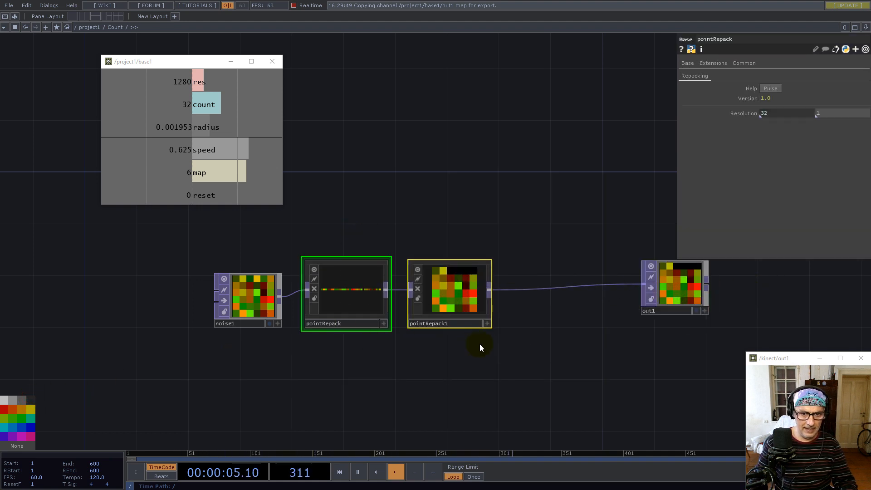
left_click_drag(489, 343, 392, 310)
scroll(388, 306, "down", 2)
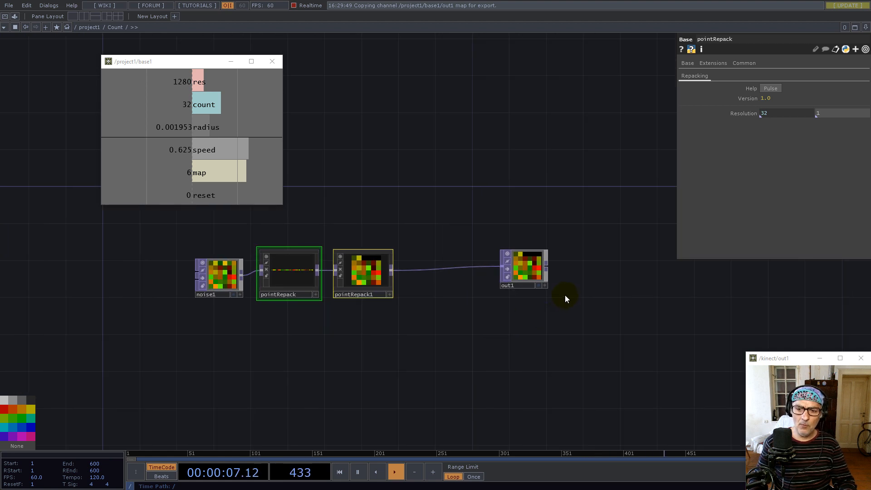
- Add a second Out TOP branching from pointRepack1 and place it below out1
scroll(566, 293, "up", 2)
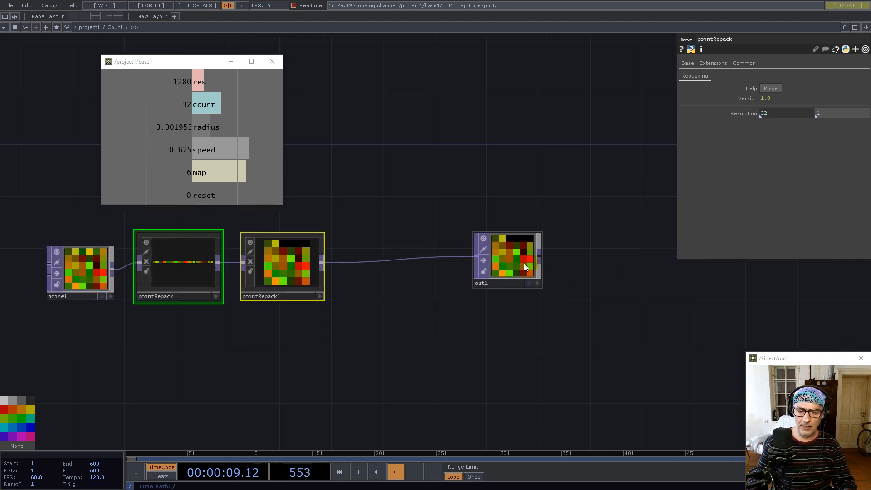
scroll(508, 257, "up", 2)
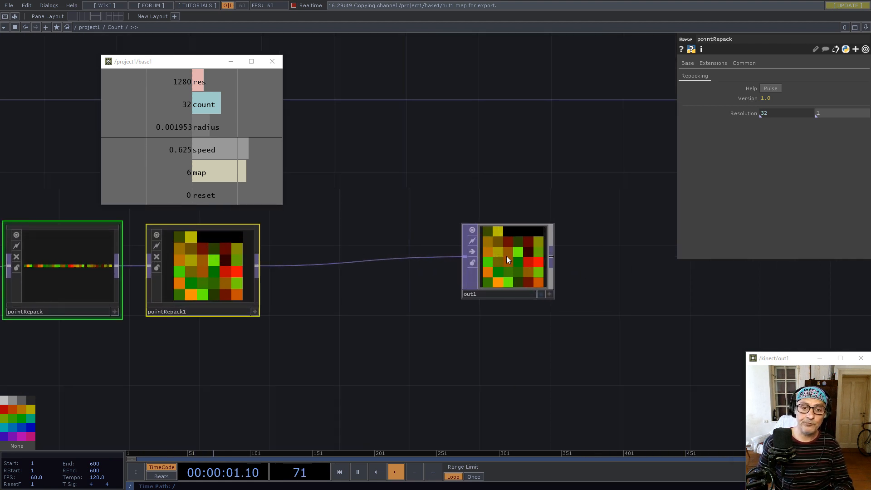
scroll(510, 239, "up", 3)
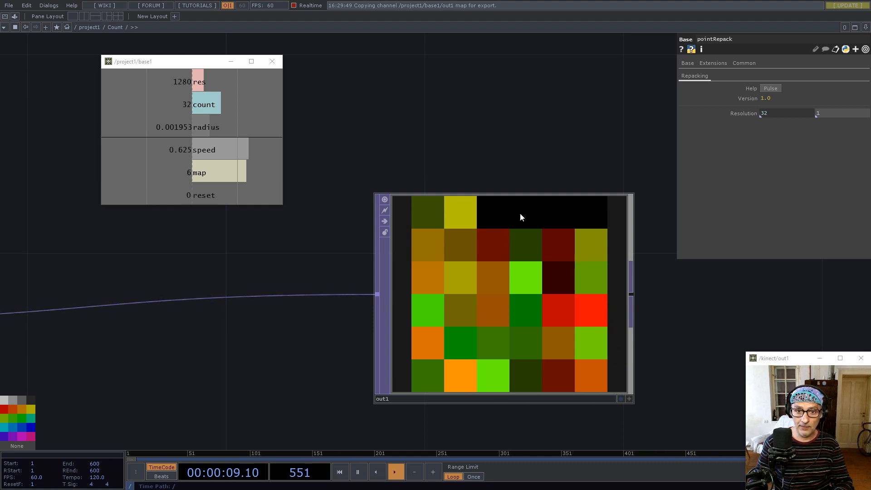
scroll(548, 216, "down", 5)
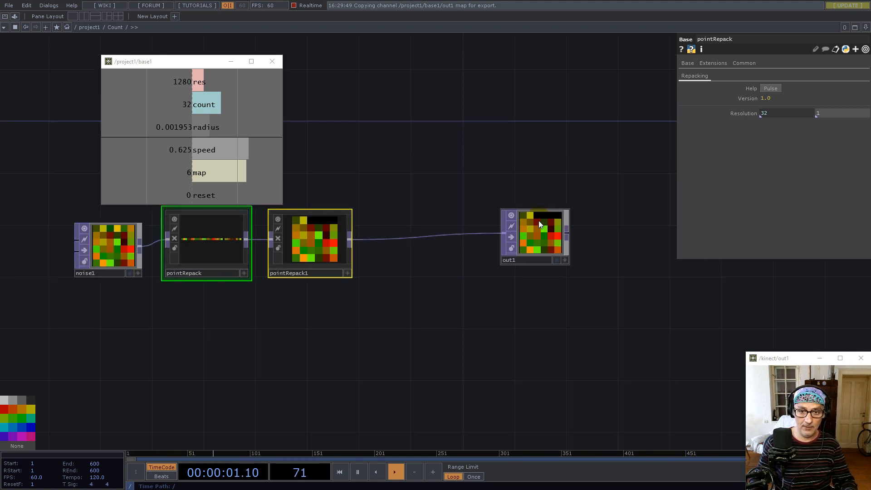
right_click(350, 238)
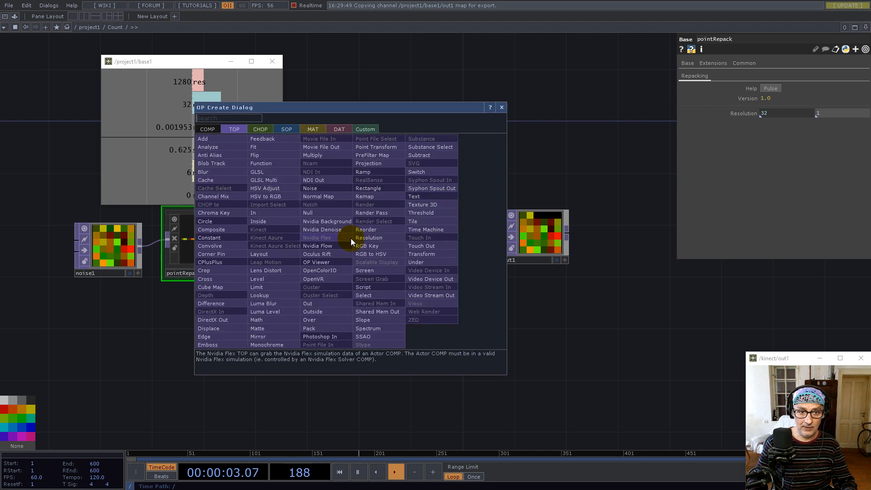
left_click(315, 303)
left_click(534, 331)
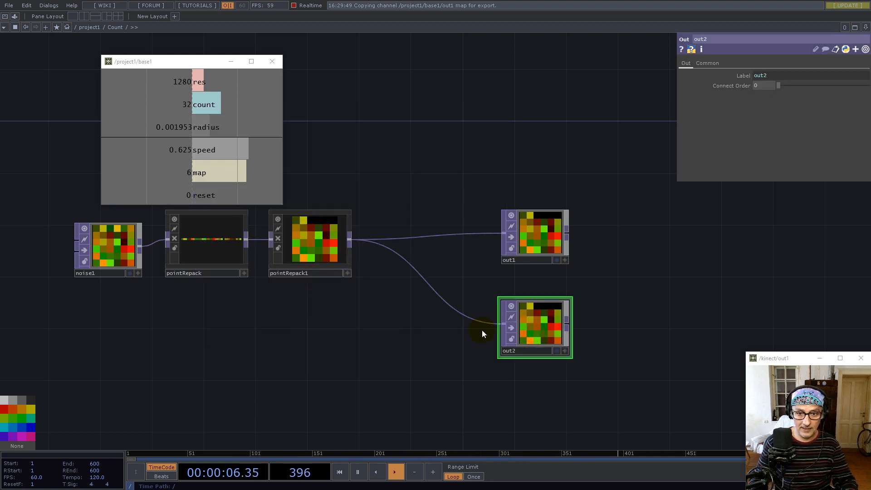
- Insert a Null TOP on the wire between pointRepack1 and out2
right_click(418, 274)
left_click(428, 265)
type("nu")
left_click(385, 240)
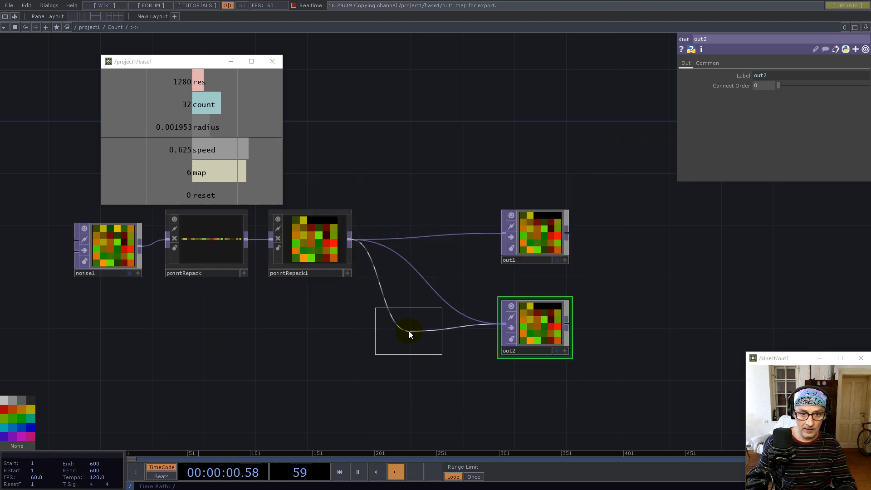
left_click(409, 352)
- Collapse the Null into its own Base component and name the component Mask
right_click(409, 352)
left_click(449, 440)
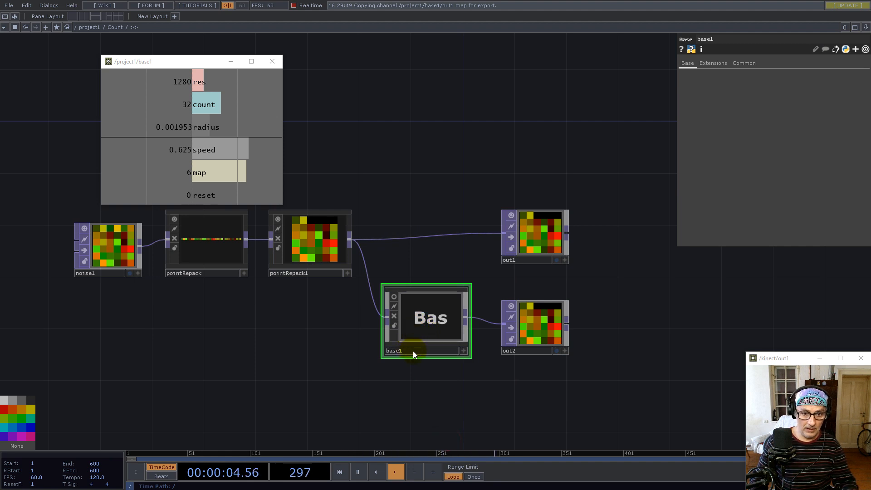
type("Mas")
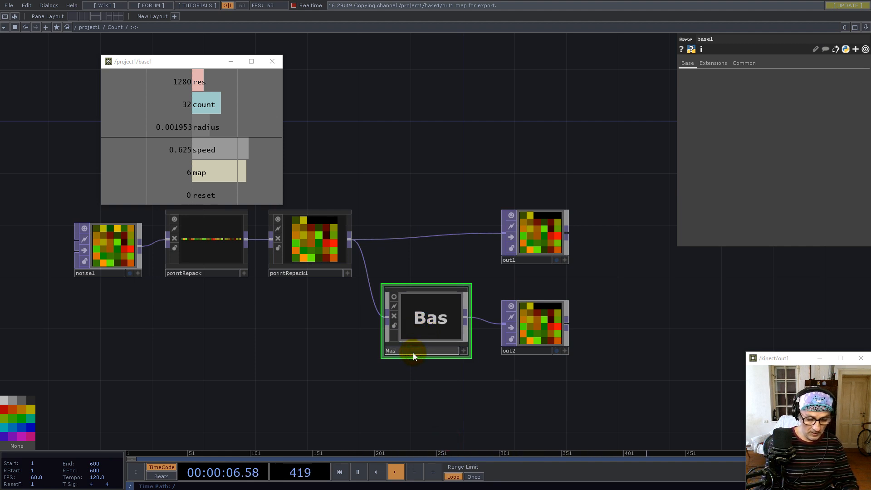
type("k")
key("Return")
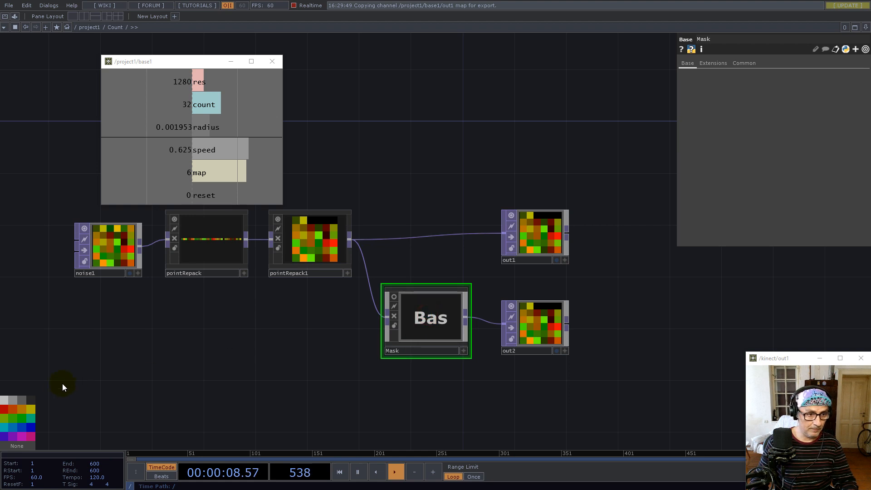
- Inside the Mask component, delete the Null and insert a Math TOP between in1 and out3
double_click(427, 314)
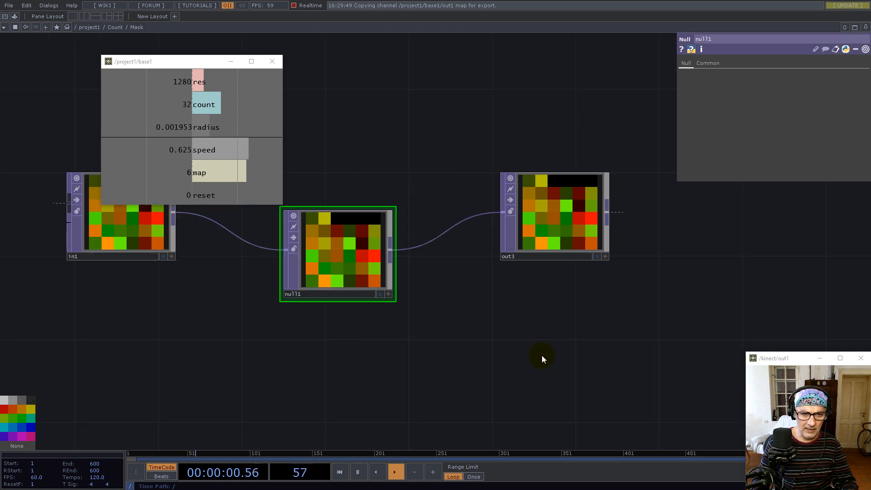
scroll(532, 347, "down", 3)
key("Delete")
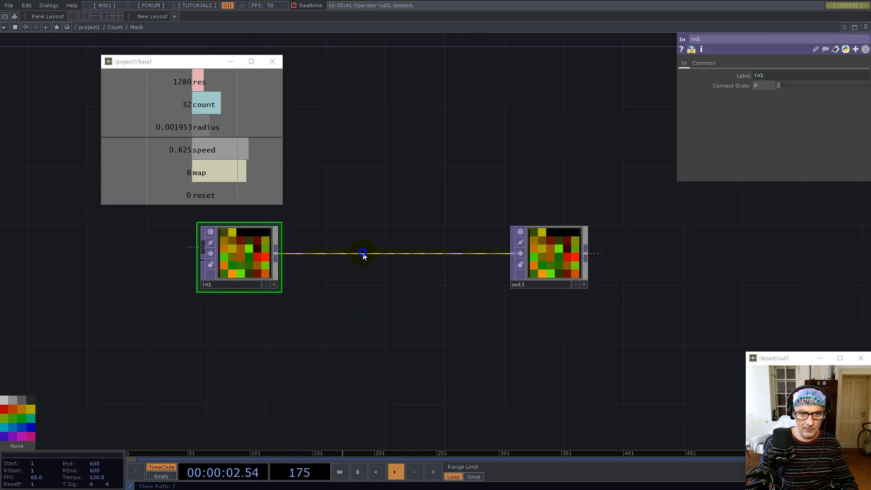
right_click(379, 244)
left_click(379, 243)
type("ma")
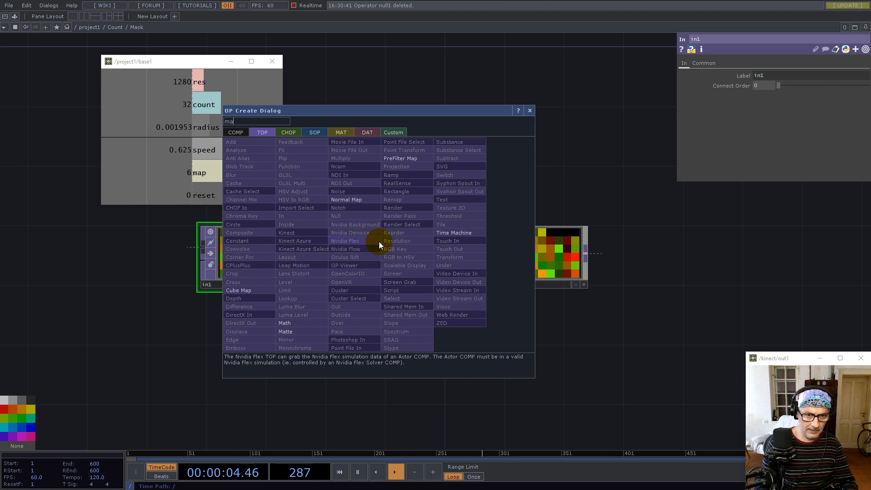
left_click(285, 323)
left_click(364, 252)
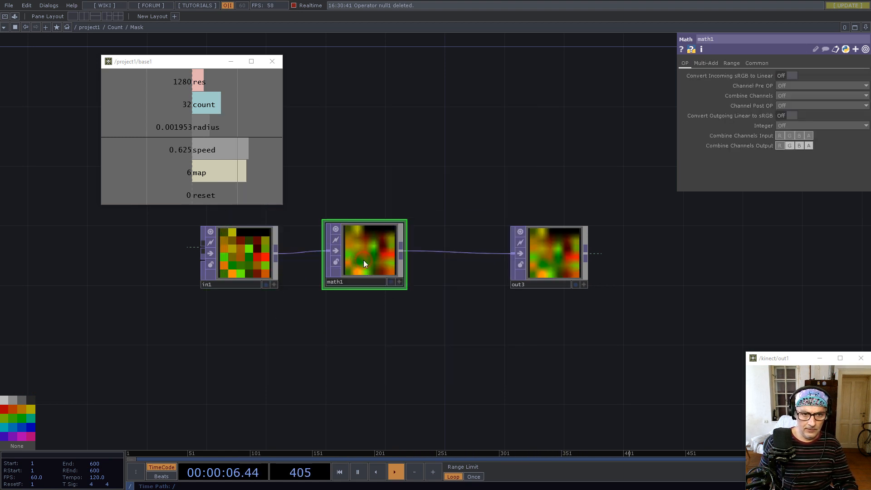
- Set math1's Input Smoothness and Viewer Smoothness to Nearest Pixel
left_click(766, 64)
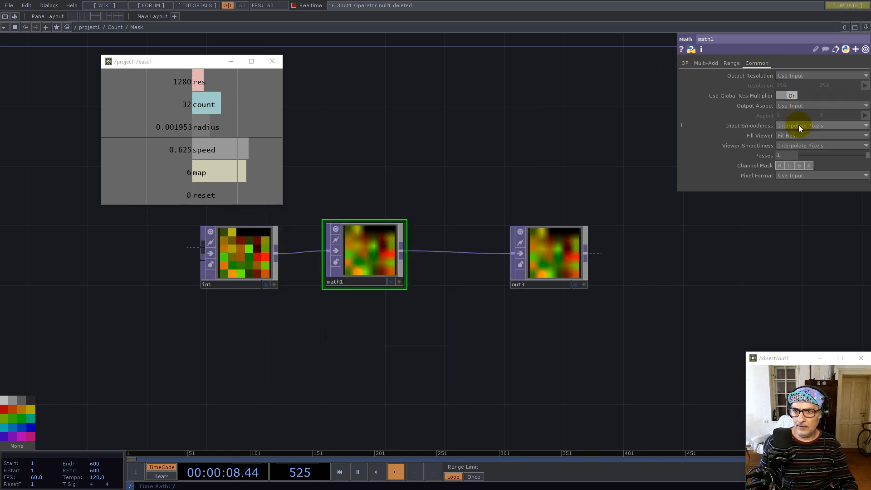
left_click(800, 146)
left_click(798, 155)
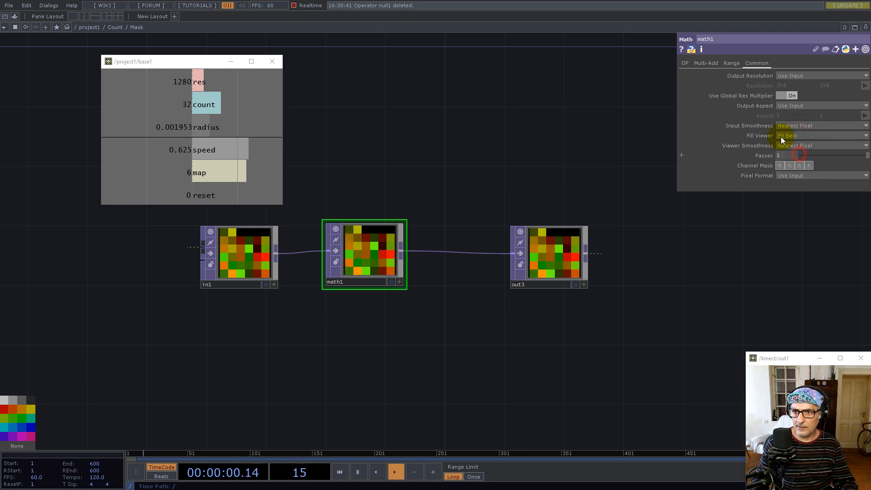
- Set math1's Channel Pre OP to Square
left_click(704, 63)
left_click(686, 63)
left_click(786, 84)
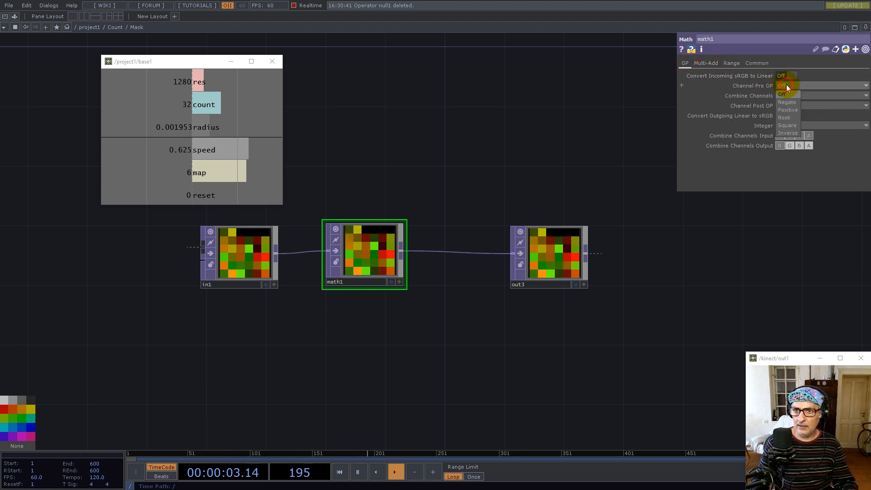
left_click(788, 125)
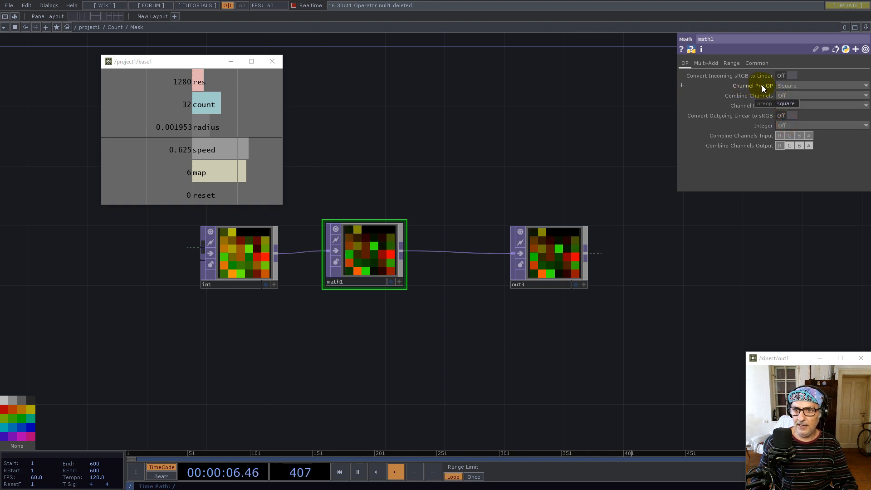
- Set math1's Combine Channels to Add and exclude alpha from the combine channels input
left_click(789, 96)
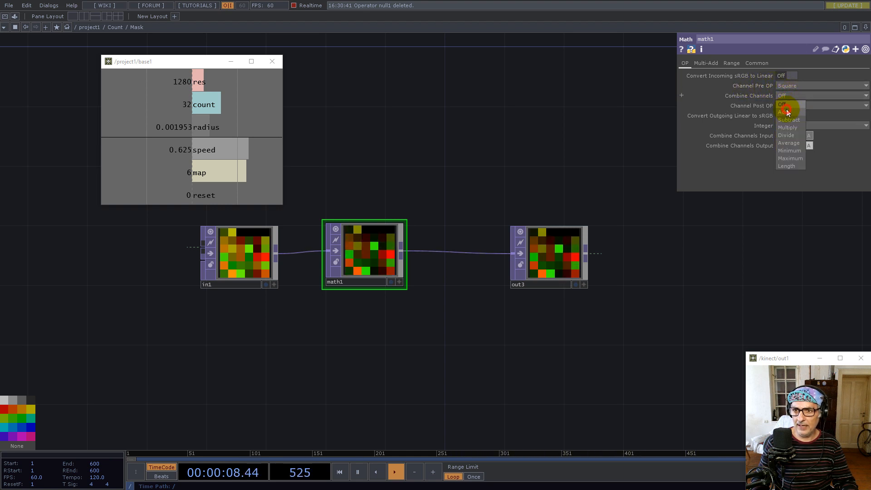
left_click(787, 112)
left_click(809, 136)
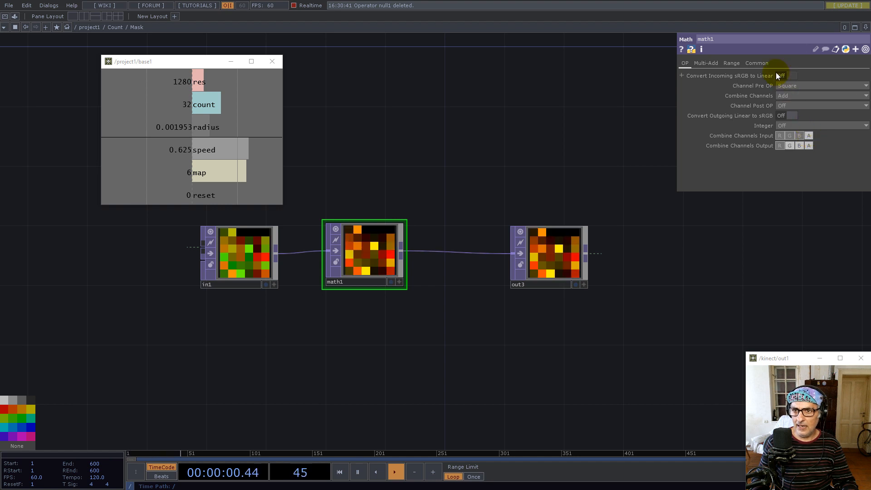
- Set math1's Pixel Format to 32-bit float (Mono) and move out3 farther from math1
left_click(762, 64)
left_click(784, 175)
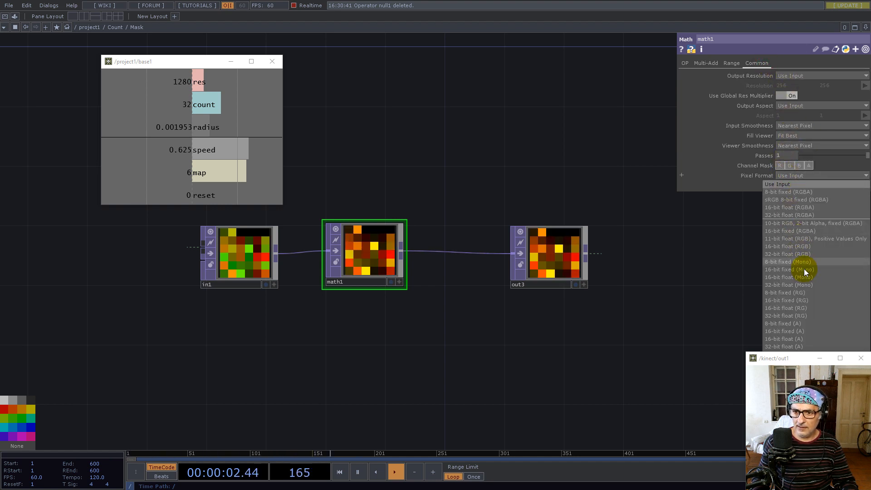
left_click(800, 284)
left_click_drag(553, 250, 636, 248)
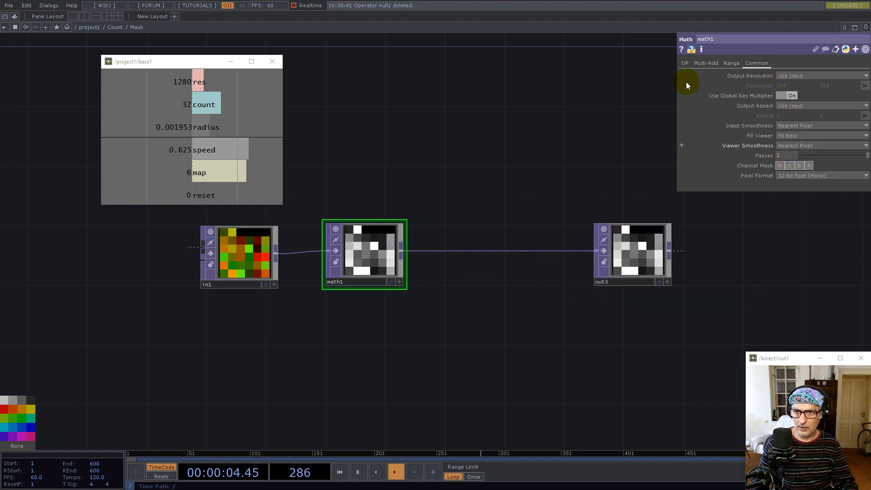
- Set math1's Integer option to Ceiling
left_click(684, 64)
left_click(776, 127)
left_click(792, 137)
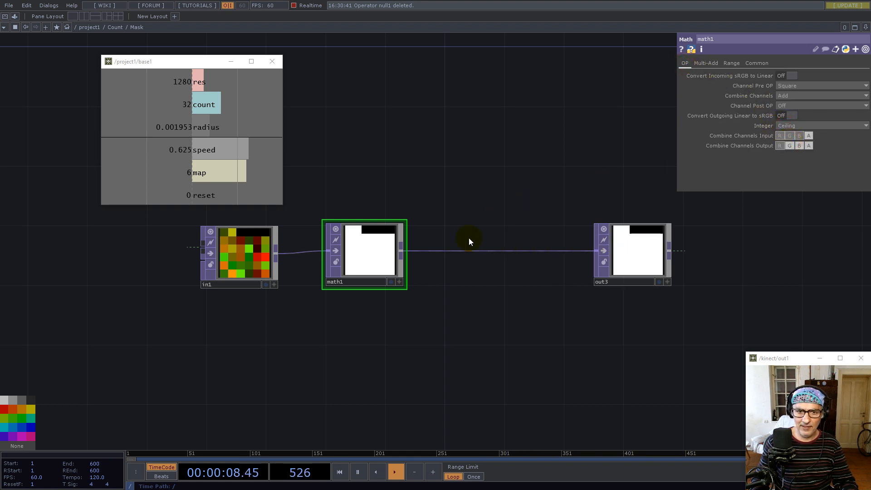
- Insert a Limit TOP between math1 and out3
right_click(443, 250)
left_click(436, 251)
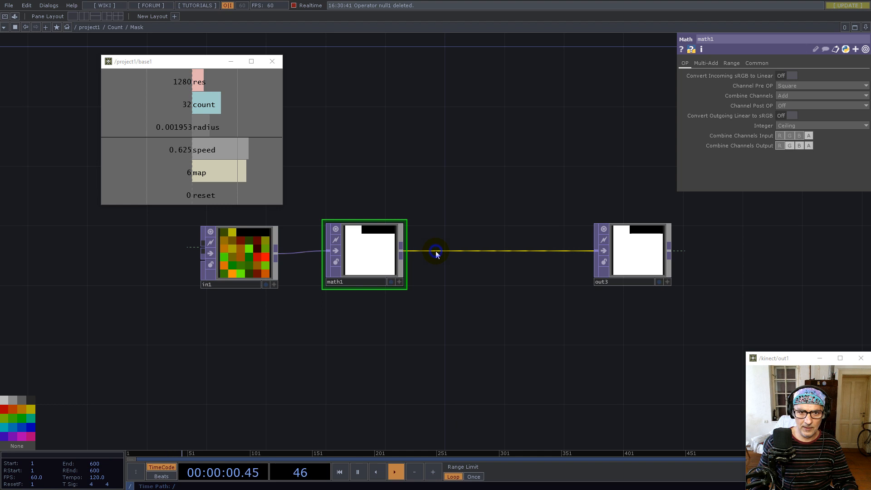
right_click(437, 251)
left_click(447, 242)
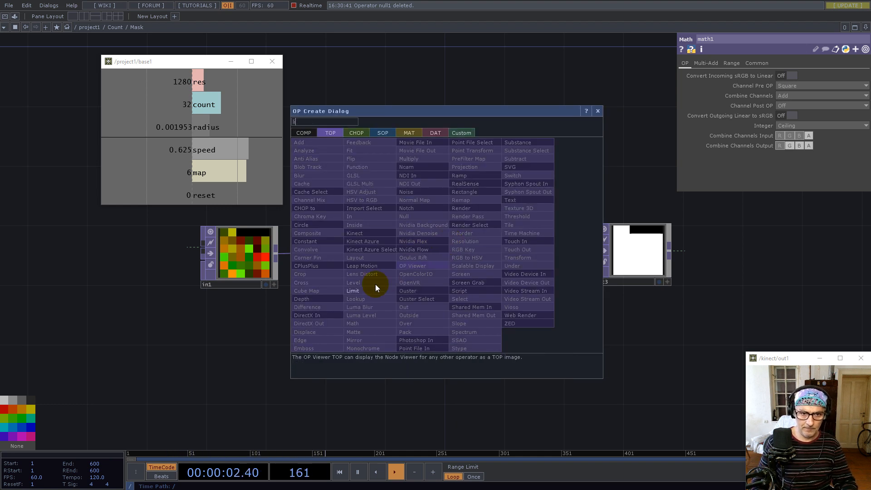
left_click(363, 293)
left_click(455, 256)
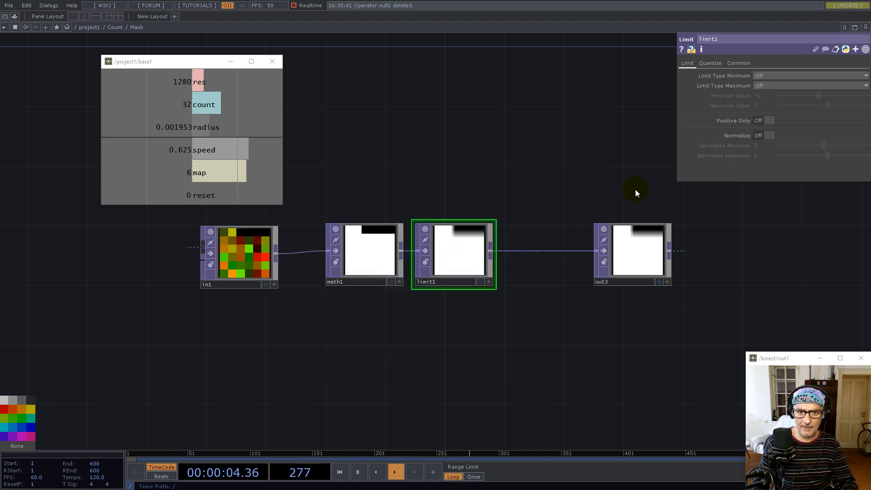
- Set limit1's Input Smoothness and Viewer Smoothness to Nearest Pixel
left_click(736, 63)
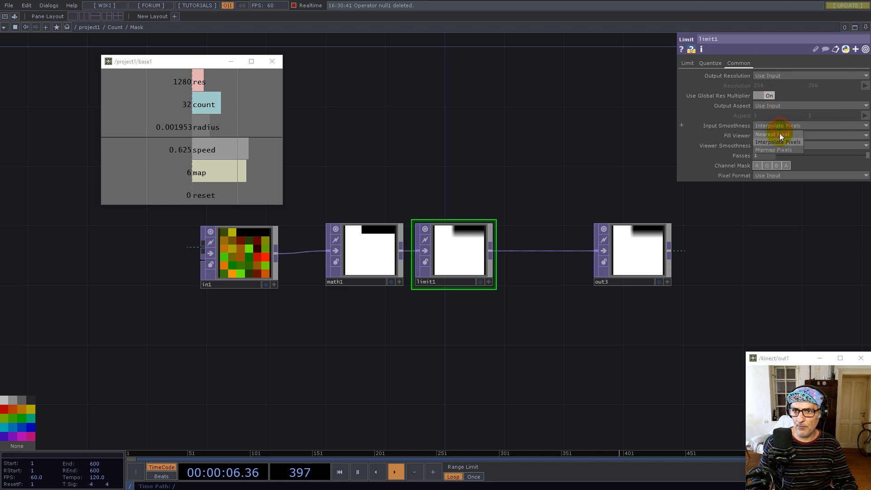
left_click(780, 142)
left_click(777, 154)
- Set limit1's minimum and maximum limit types to Clamp, with a Minimum Value of 0
left_click(687, 66)
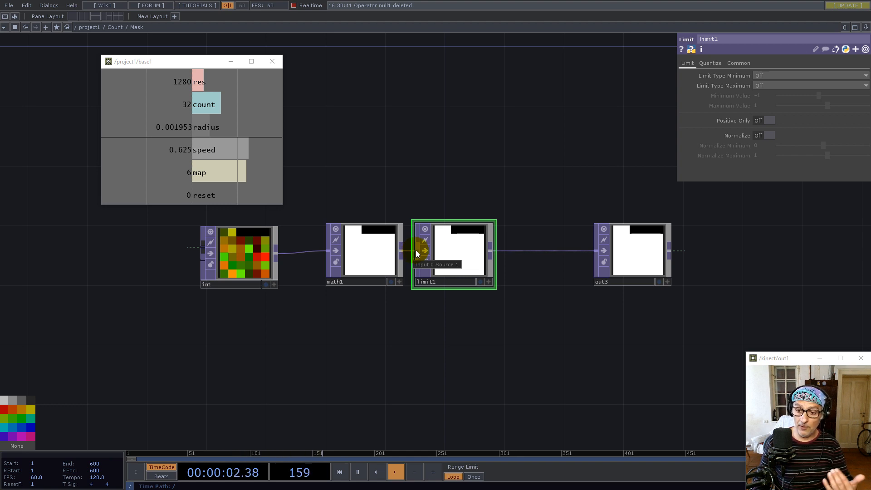
left_click(764, 73)
left_click(763, 92)
left_click(766, 86)
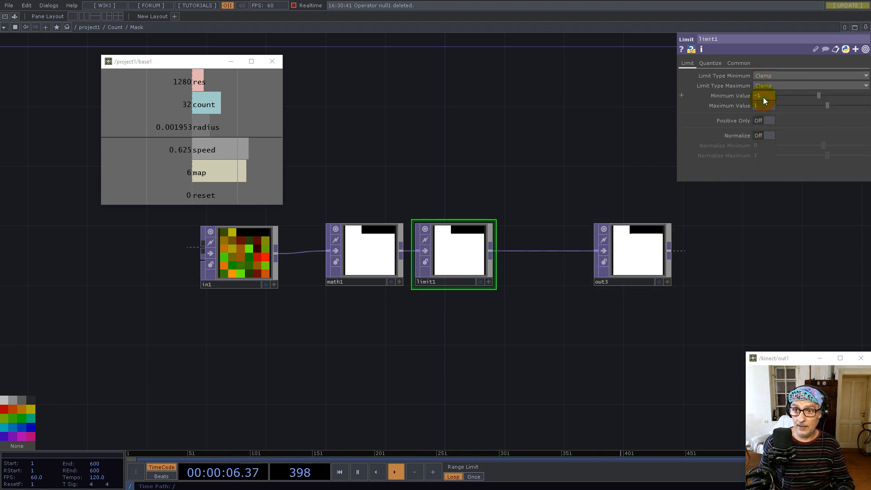
type("0")
key("Return")
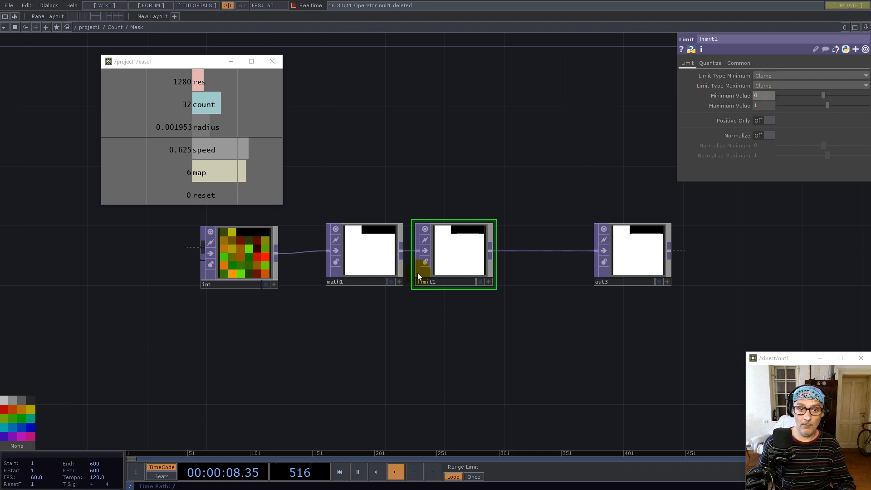
- Go back up to project1, move the Count component closer beneath base1 and show its output in its viewer
scroll(396, 290, "down", 5)
scroll(396, 298, "down", 3)
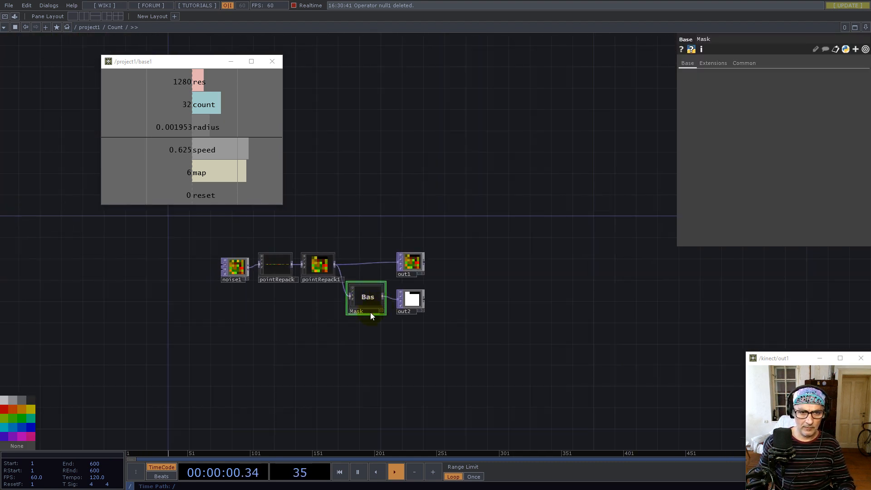
scroll(381, 310, "down", 6)
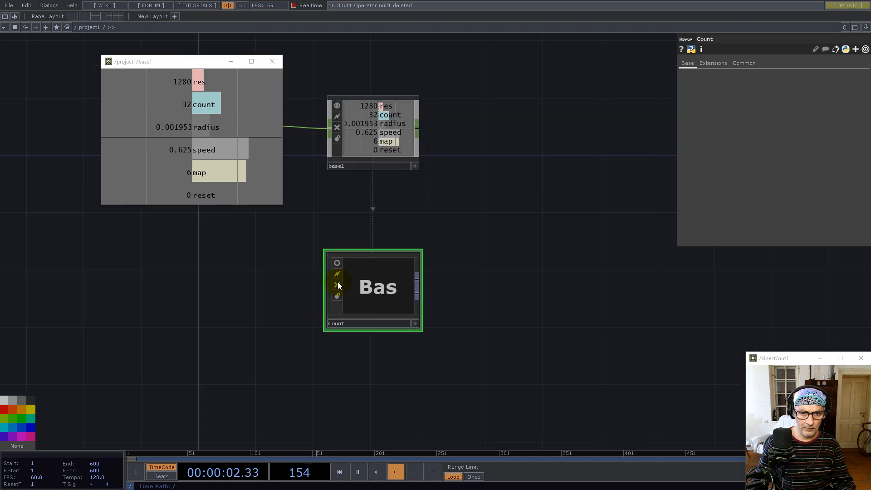
left_click_drag(382, 288, 382, 243)
left_click_drag(463, 311, 437, 354)
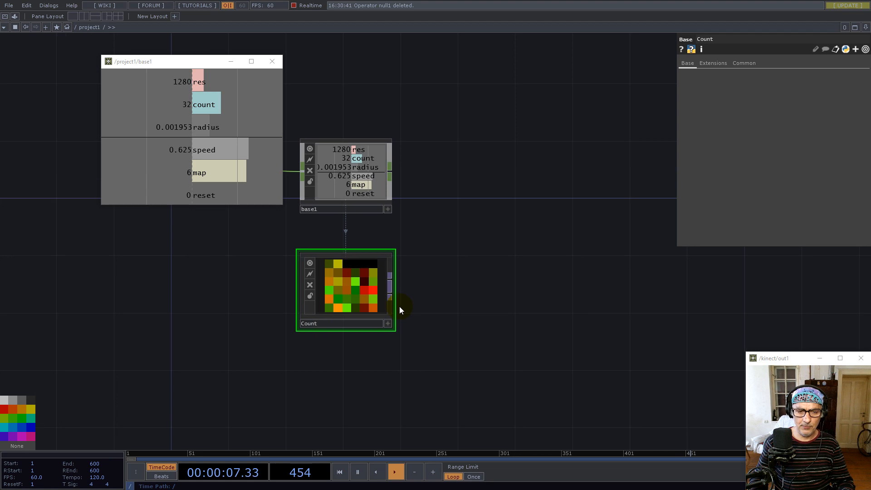
- Add a Feedback TOP fed by Count's first output
left_click(390, 279)
type("fe")
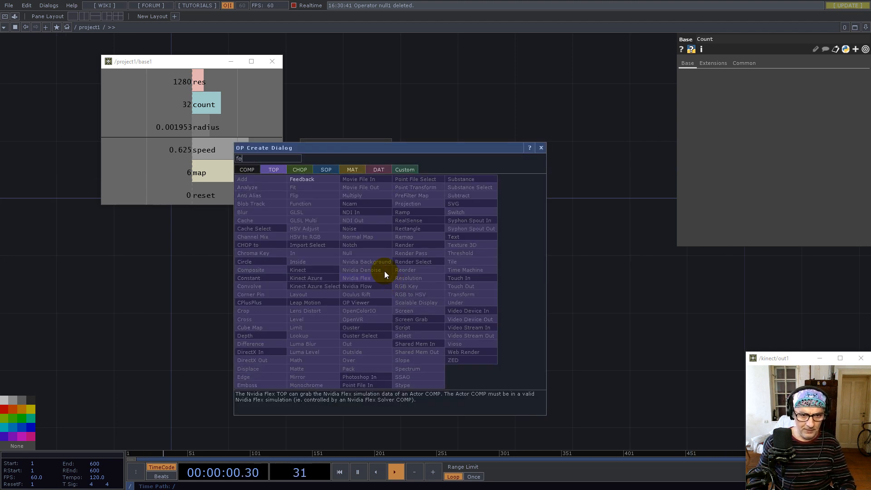
left_click(305, 180)
left_click(493, 296)
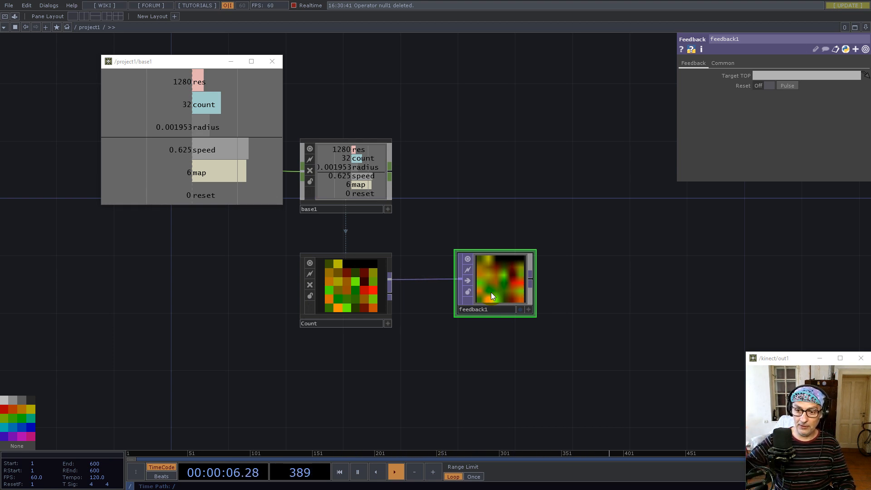
- Set feedback1's Input Smoothness and Viewer Smoothness to Nearest Pixel
left_click(820, 126)
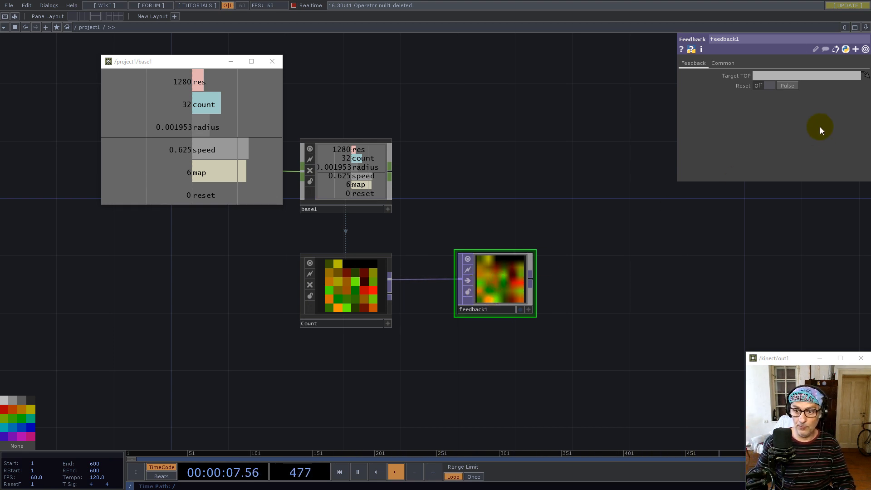
left_click(746, 66)
left_click(779, 145)
left_click(767, 155)
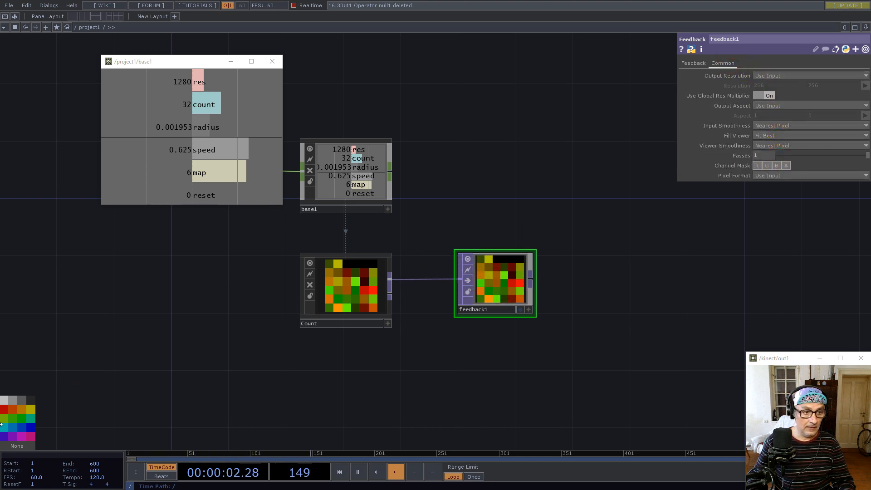
- Turn off feedback1's viewer and export base1's reset channel to its Reset and Reset Pulse parameters
left_click(466, 259)
left_click_drag(228, 198, 791, 85)
left_click(801, 88)
left_click_drag(210, 196, 765, 86)
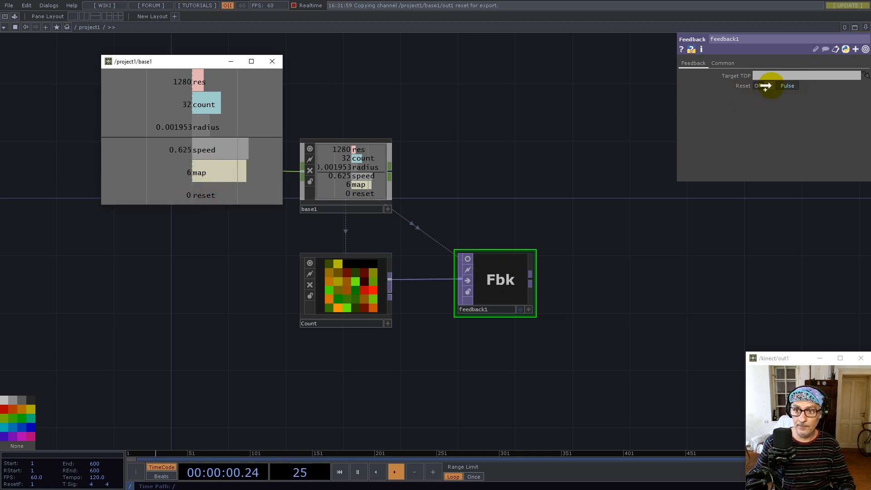
- Add an Add TOP fed by feedback1's output
left_click_drag(633, 260, 477, 200)
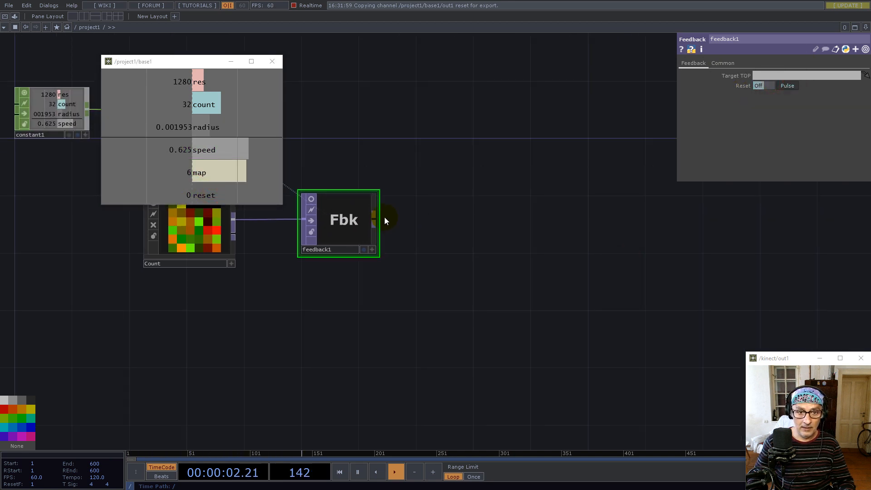
right_click(377, 217)
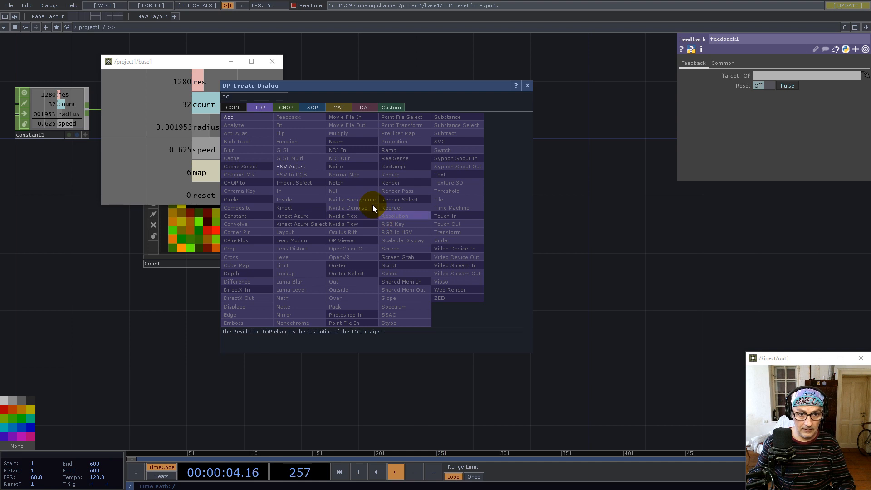
left_click(241, 132)
left_click(545, 312)
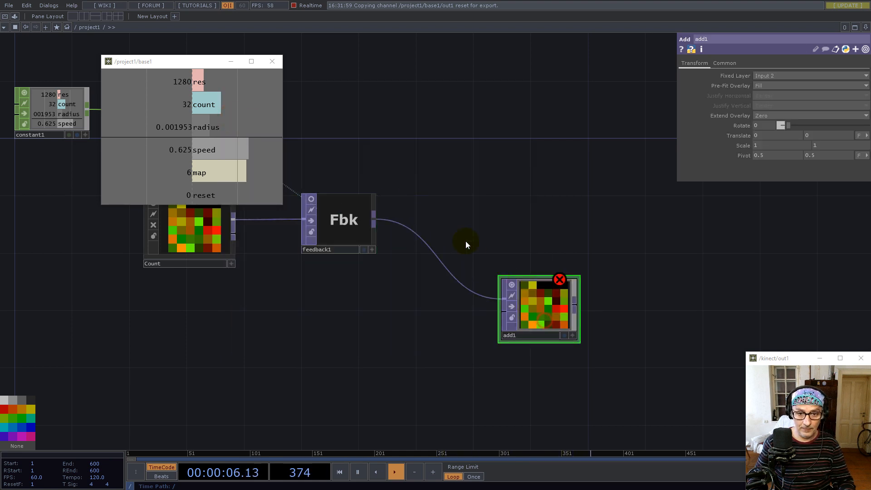
- Create a Noise TOP in the empty area below Count
key("h")
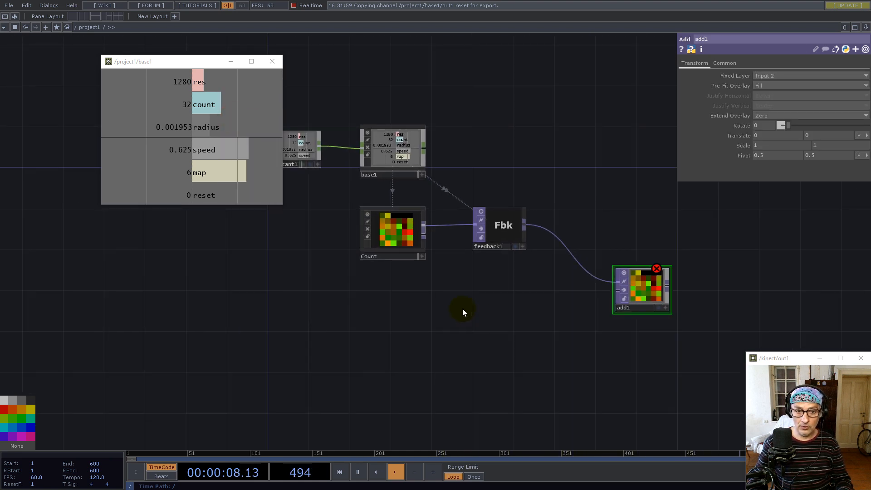
double_click(391, 352)
type("noi")
left_click(357, 301)
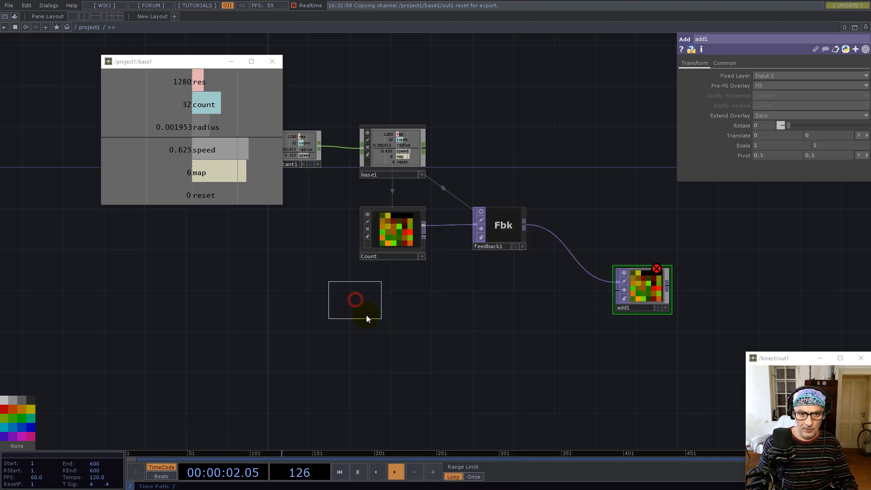
left_click(354, 351)
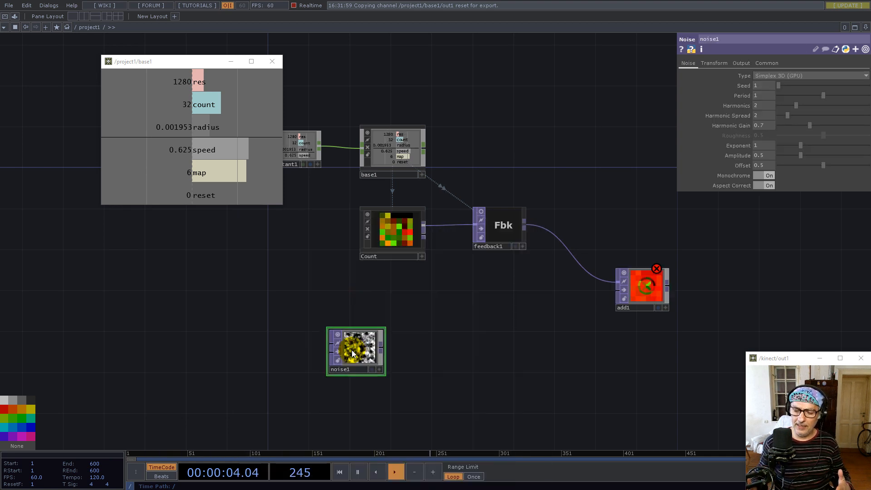
scroll(401, 119, "up", 3)
scroll(401, 119, "down", 3)
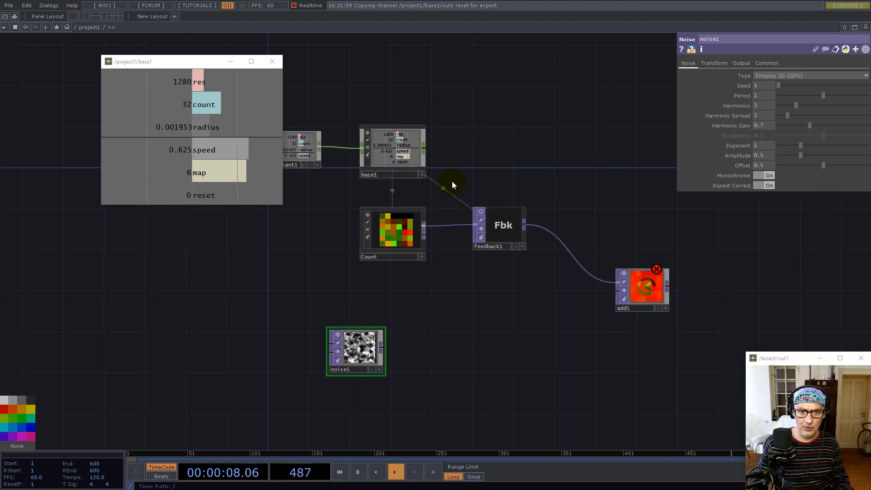
- Export base1's map channel to noise1's Resolution and set its Input Smoothness and Viewer Smoothness to Nearest Pixel
left_click_drag(208, 173, 749, 84)
left_click(769, 126)
left_click(768, 133)
left_click(770, 146)
left_click(771, 154)
- Configure noise1 with Monochrome off, Pixel Format 32-bit float (RG) and an Offset of 0
left_click(688, 64)
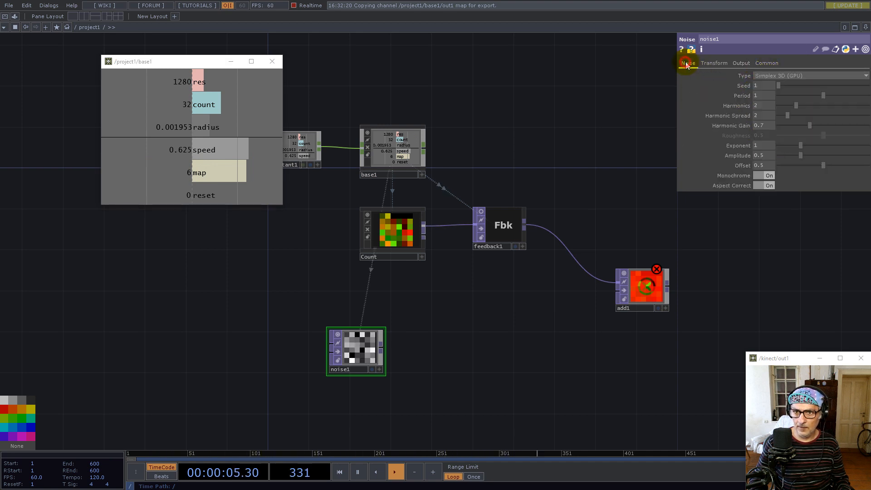
left_click(770, 176)
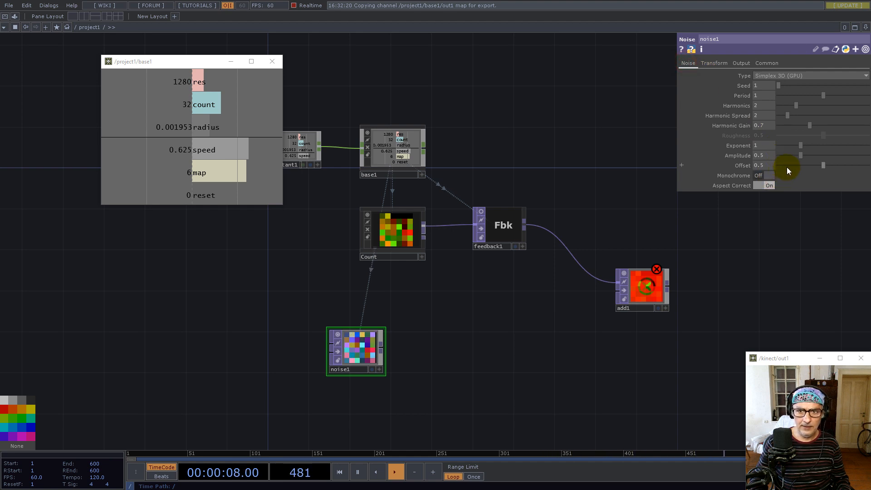
left_click(768, 64)
left_click(783, 175)
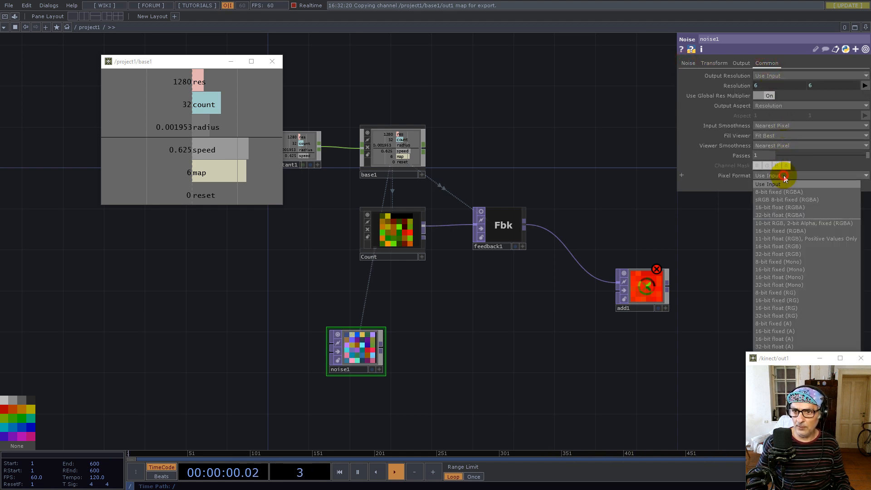
left_click(788, 316)
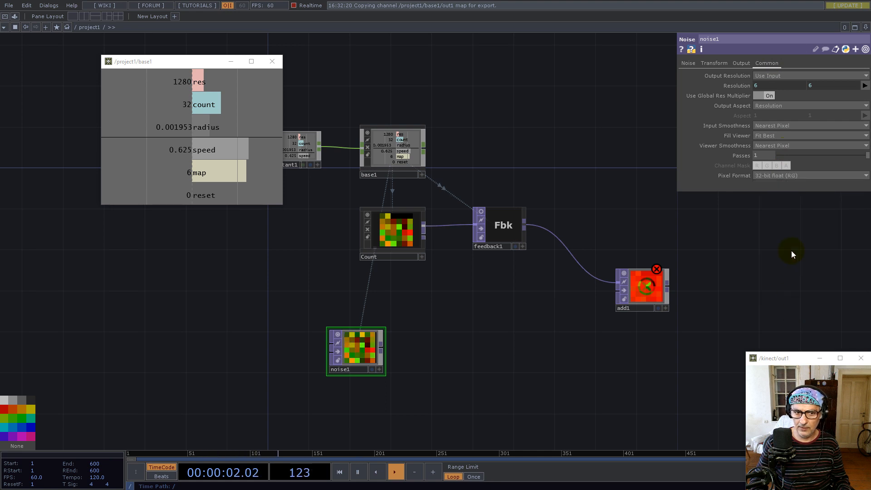
left_click(689, 64)
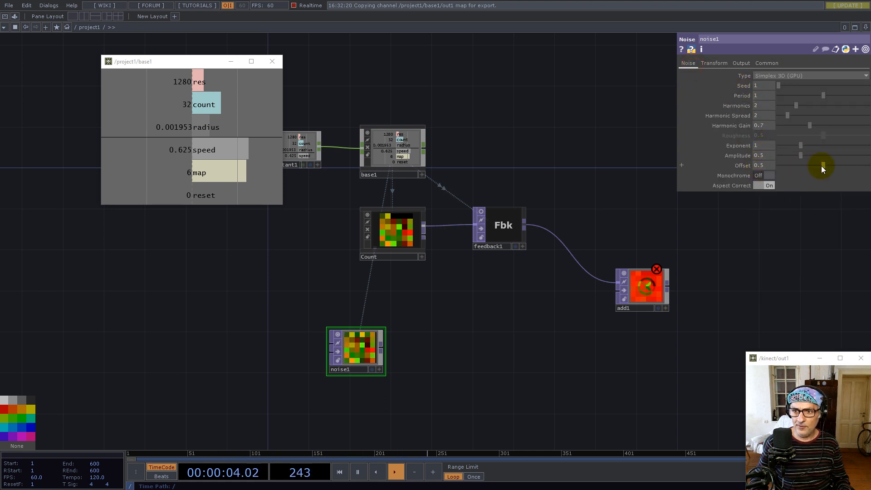
left_click_drag(820, 165, 725, 160)
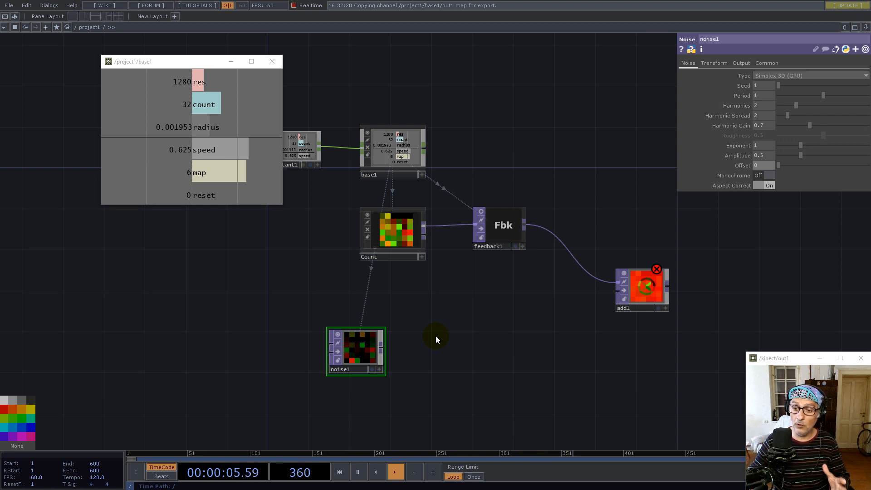
- Add the Normalize component from My Components beside noise1, connect noise1 to it and open its network
left_click(15, 17)
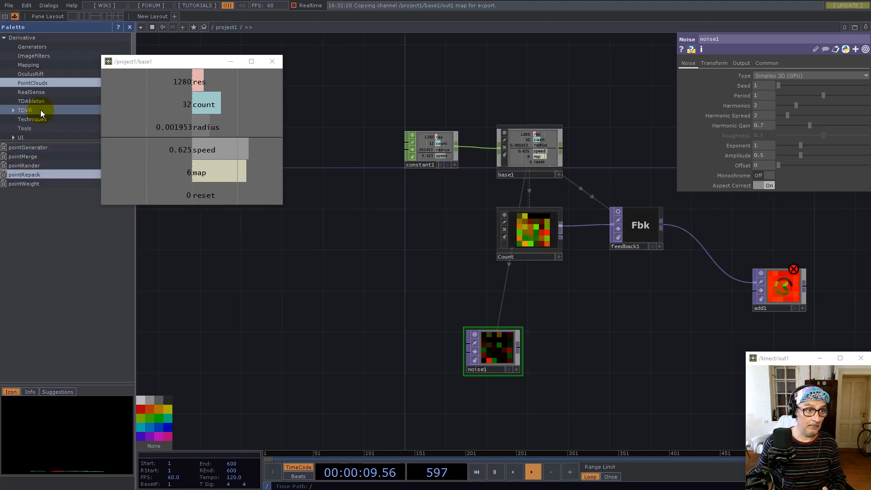
left_click(27, 136)
left_click_drag(21, 194, 585, 358)
left_click_drag(518, 346, 576, 338)
left_click_drag(610, 339, 563, 346)
double_click(563, 345)
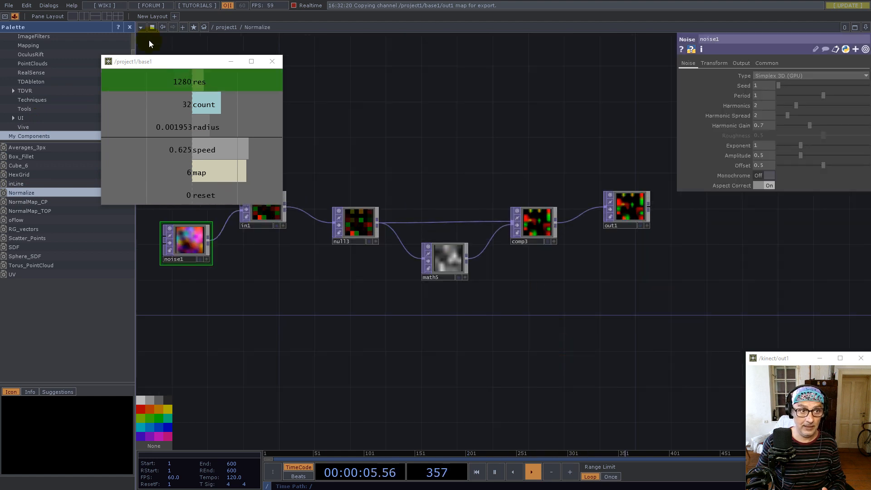
- Close the Palette and set Viewer Smoothness to Nearest Pixel for null3, math5 and comp3 in the Normalize network, and return to the parent network
left_click(129, 27)
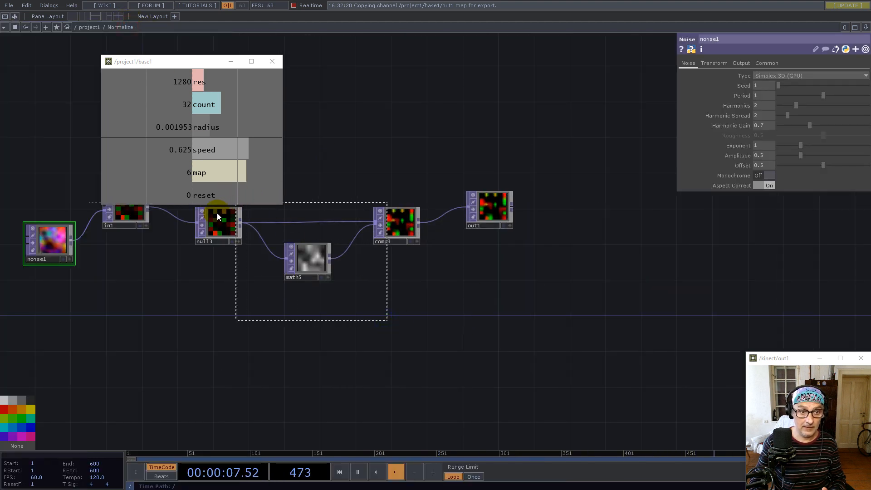
left_click_drag(216, 215, 217, 215)
left_click(707, 64)
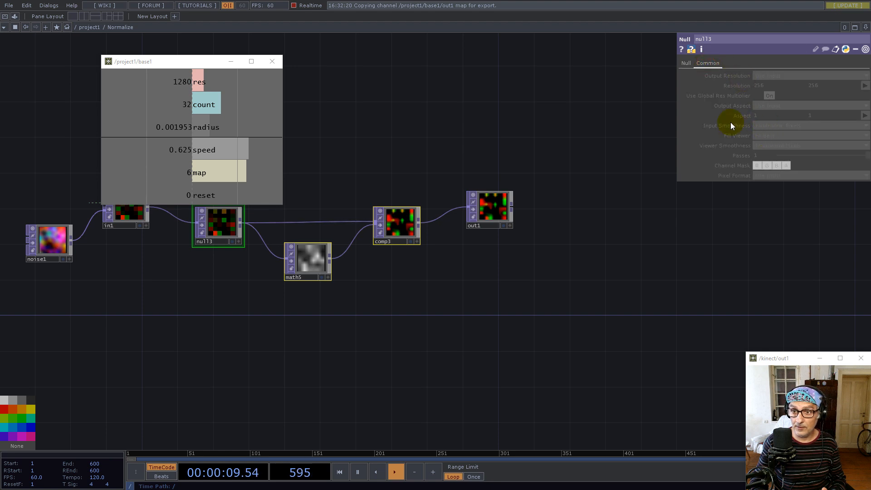
left_click(408, 227)
left_click_drag(406, 306, 226, 219)
left_click(748, 63)
left_click(788, 146)
left_click(788, 154)
scroll(417, 318, "down", 10)
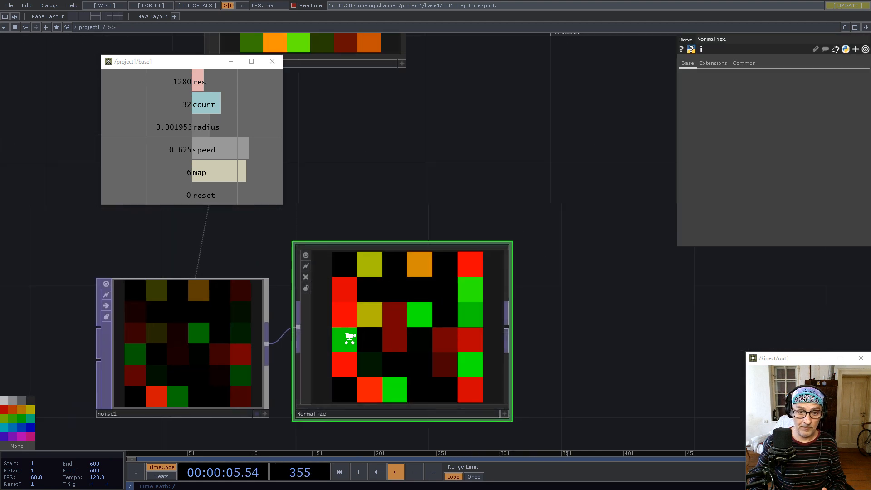
- Add a Math TOP connected to the output of Normalize, placed beside it
scroll(355, 340, "down", 2)
left_click_drag(354, 338, 366, 350)
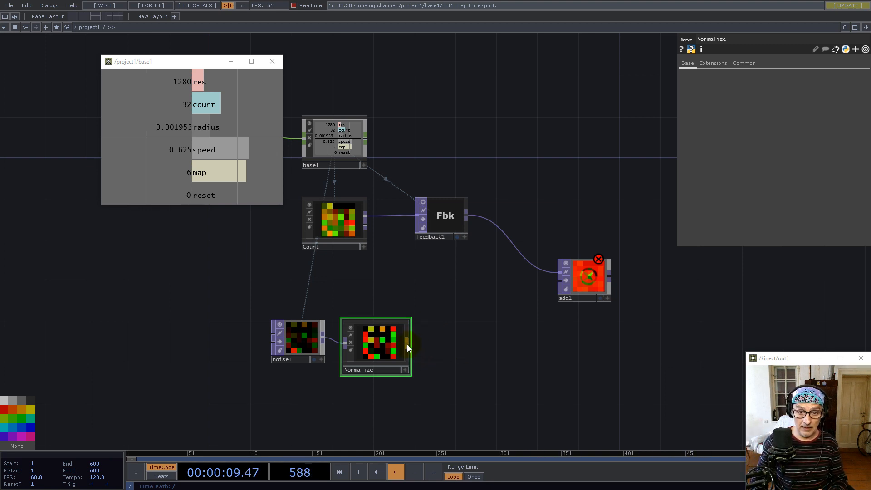
key("Tab")
type("m")
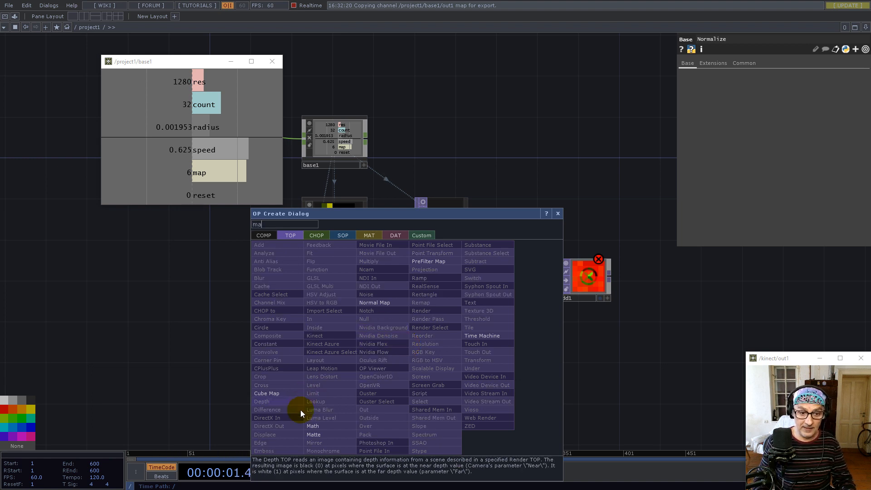
left_click(312, 426)
left_click(461, 350)
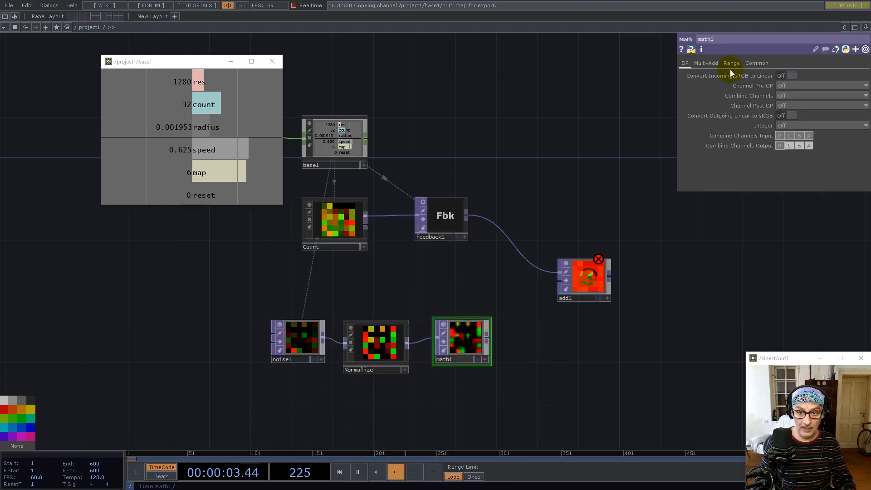
- Set math1's Input Smoothness and Viewer Smoothness to Nearest Pixel
left_click(763, 65)
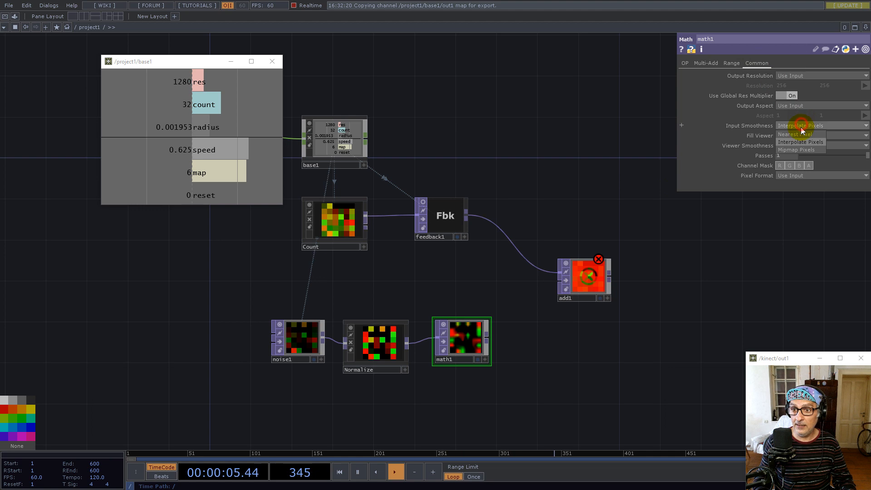
left_click(799, 146)
left_click(800, 154)
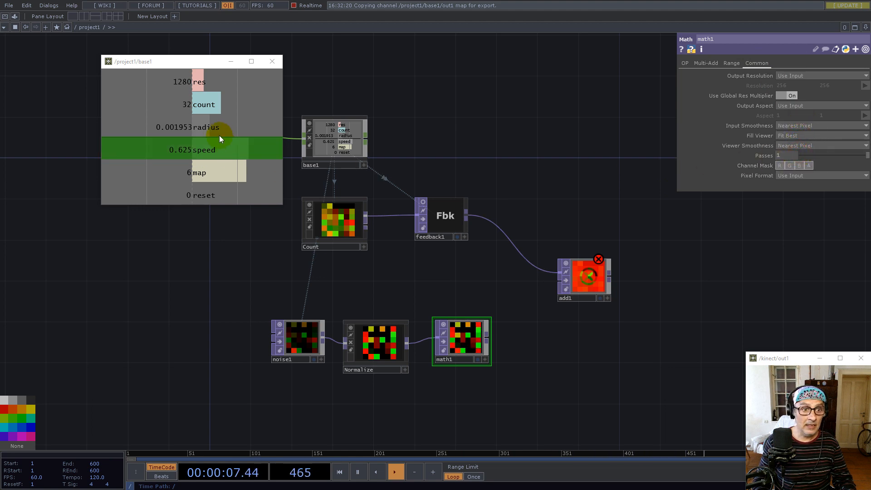
- Reference base1's res channel in math1's Multiply and make the expression 1/op('base1/out1')['res']
left_click_drag(191, 83, 758, 74)
left_click(785, 82)
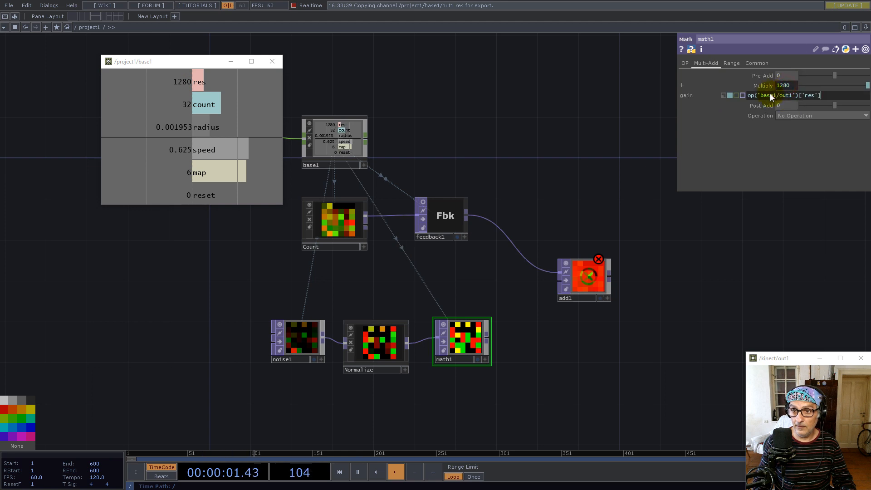
left_click(749, 96)
type("1/")
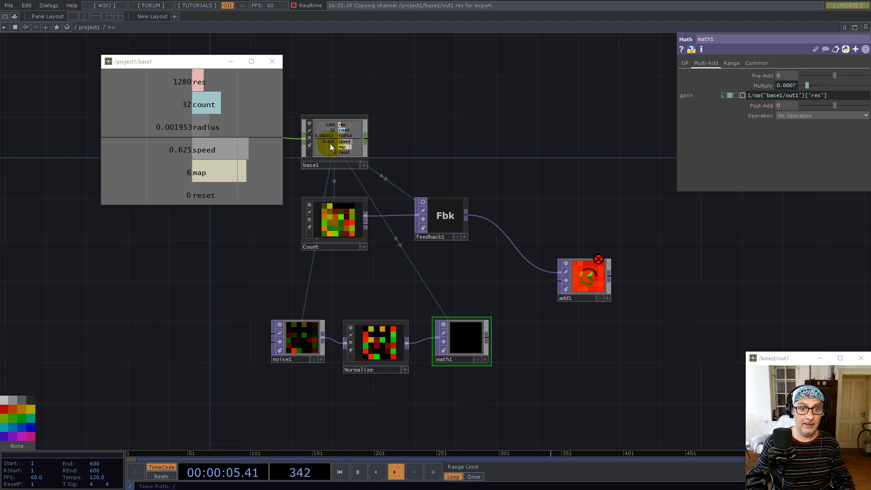
- Reference base1's speed channel in math1's Post-Add, clear it there, and append *op('base1/out1')['speed'] to the Multiply expression
left_click_drag(197, 155, 736, 107)
left_click(788, 95)
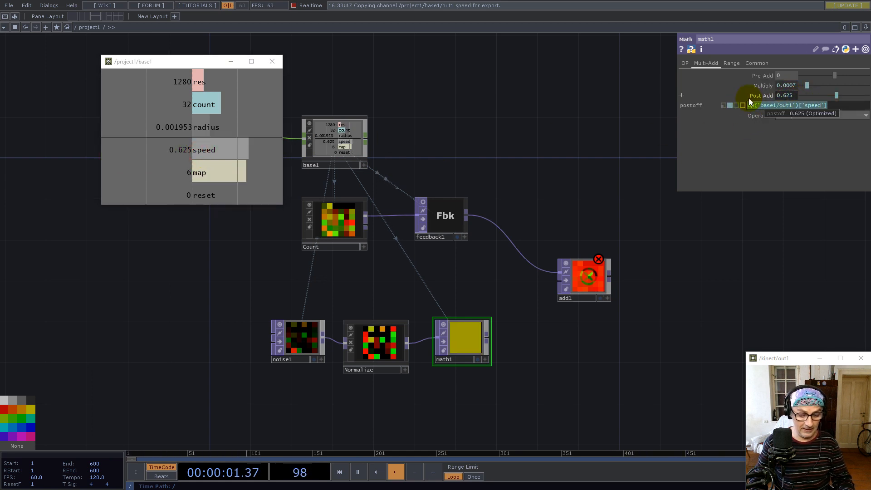
key("BackSpace")
key("Return")
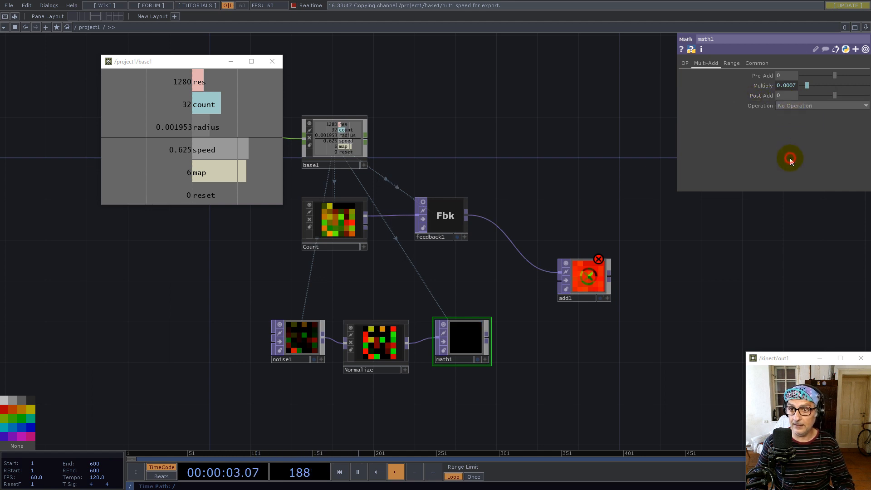
left_click(799, 85)
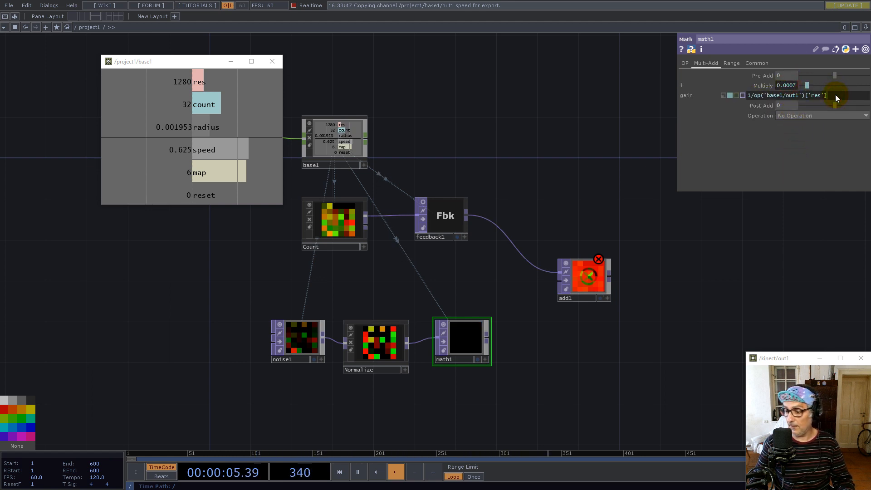
type("*op('base1/ou")
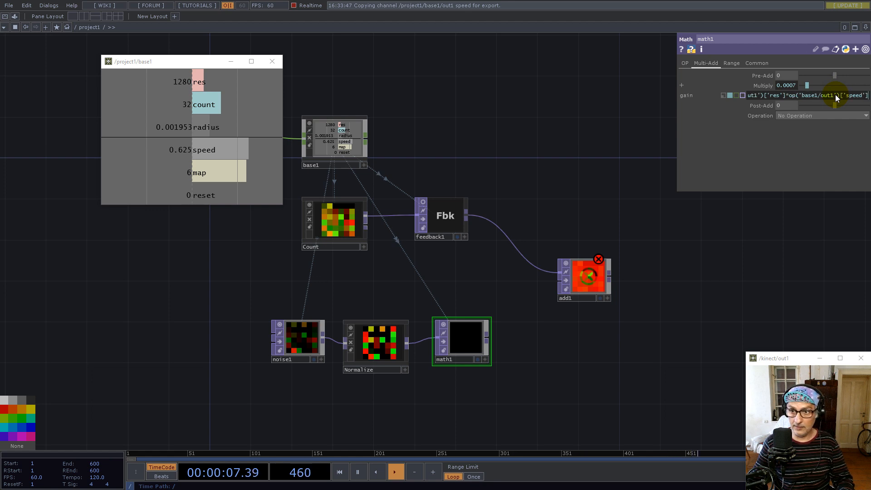
- Connect math1 to add1 as its second input and set feedback1's Target TOP to add1
left_click_drag(493, 326, 760, 76)
left_click(585, 276)
left_click(439, 221)
- Set add1's Input Smoothness and Viewer Smoothness to Nearest Pixel
left_click(585, 277)
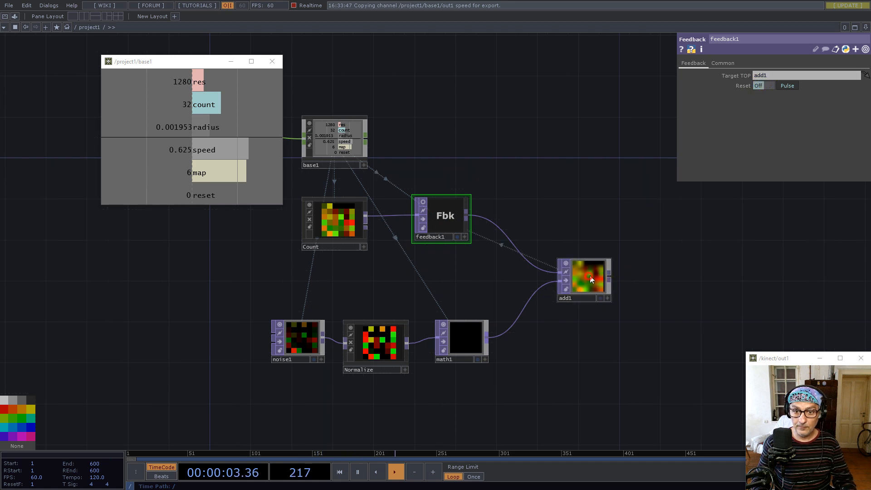
left_click(724, 63)
left_click(775, 127)
left_click(775, 135)
left_click(778, 146)
left_click(778, 154)
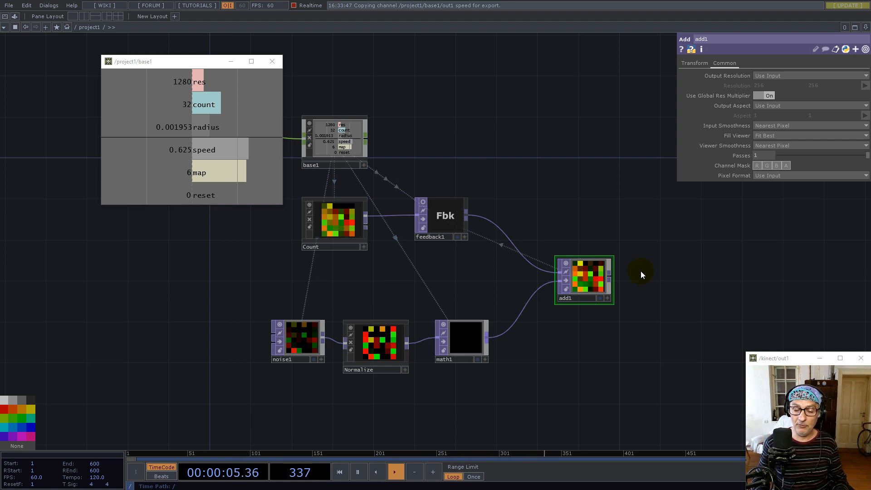
- Examine add1's output as points in its viewer and switch the viewer back to the image display
scroll(640, 271, "up", 5)
left_click(594, 358)
right_click(520, 306)
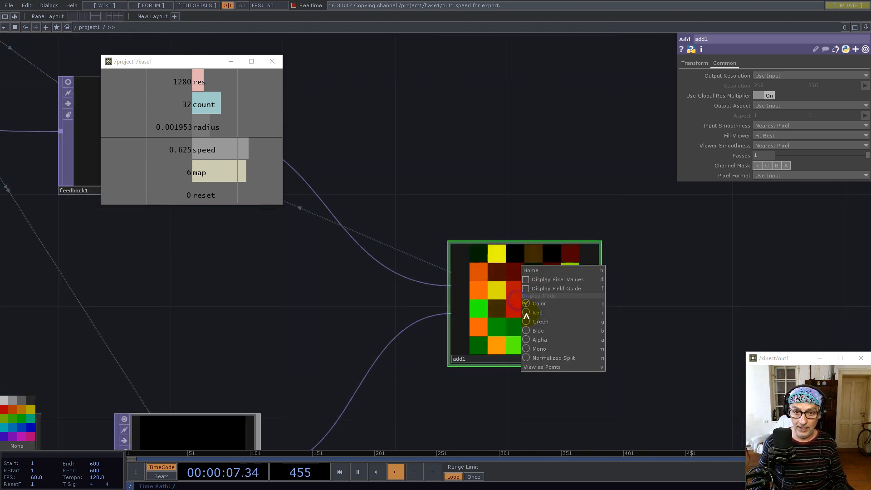
left_click(542, 362)
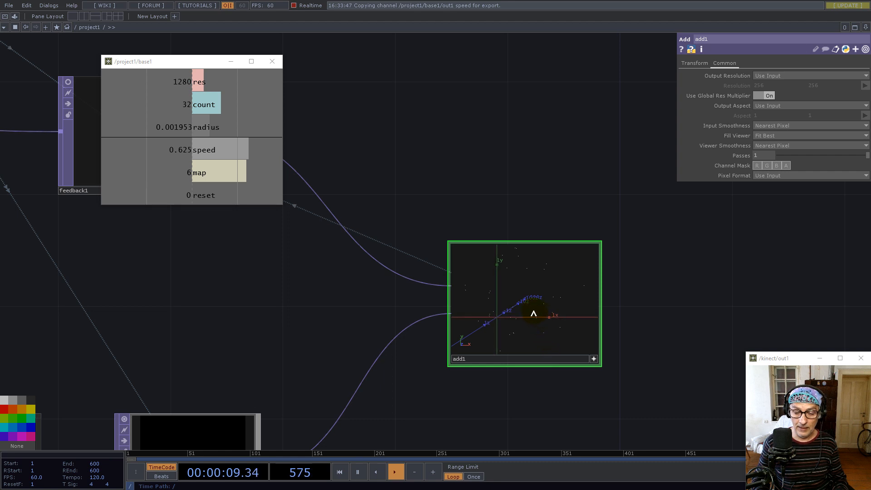
right_click(531, 297)
left_click(546, 274)
scroll(621, 291, "up", 4)
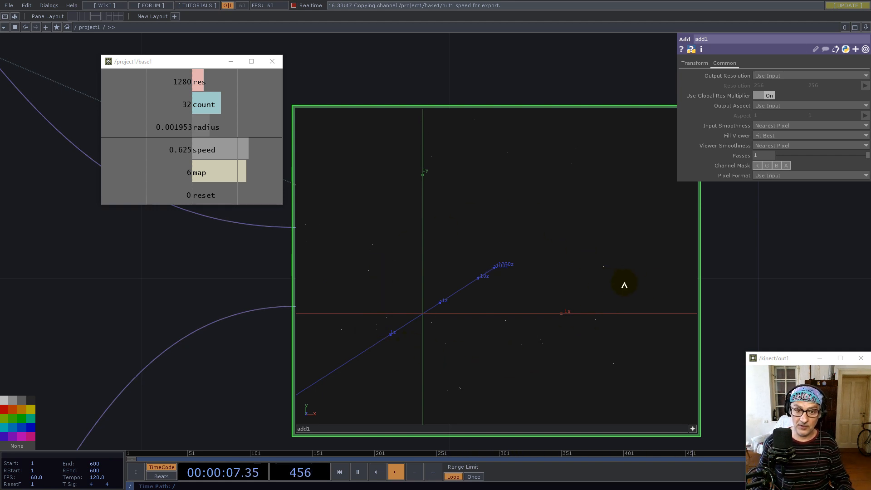
scroll(738, 263, "down", 6)
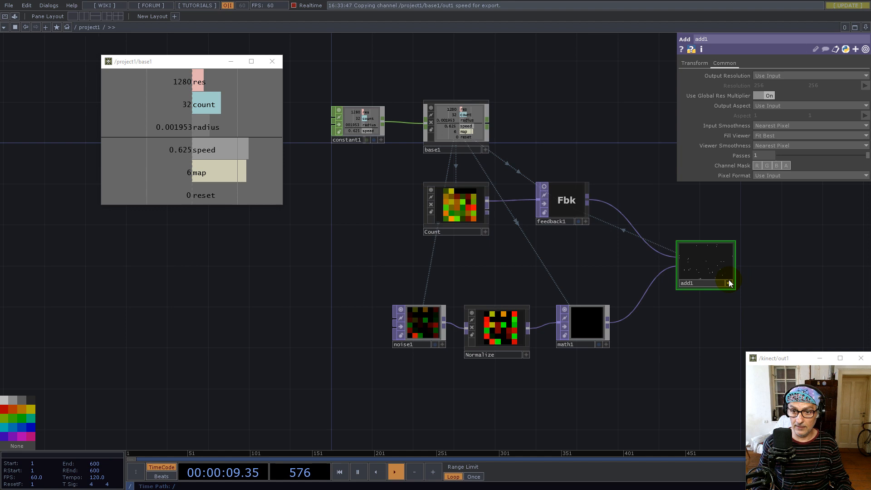
right_click(711, 264)
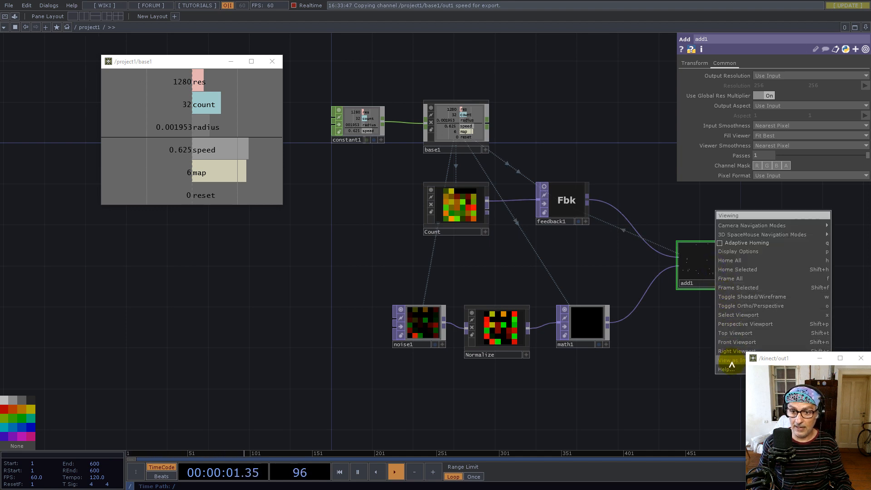
left_click(731, 362)
left_click_drag(782, 251, 700, 251)
left_click(648, 286)
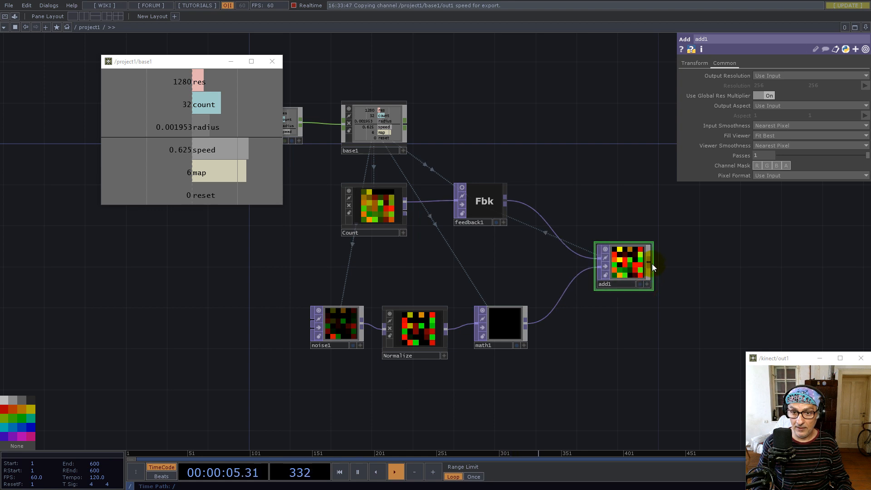
- Add a Null TOP after add1 and name it pos
right_click(651, 262)
left_click(627, 238)
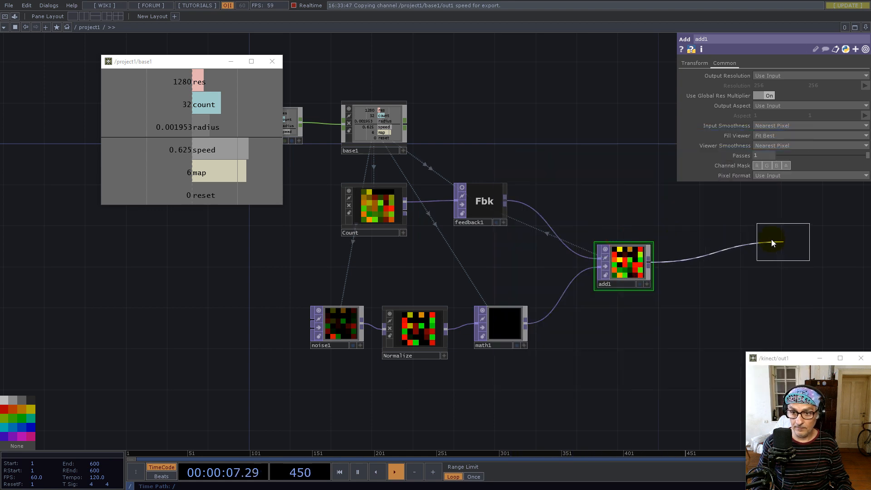
left_click(775, 253)
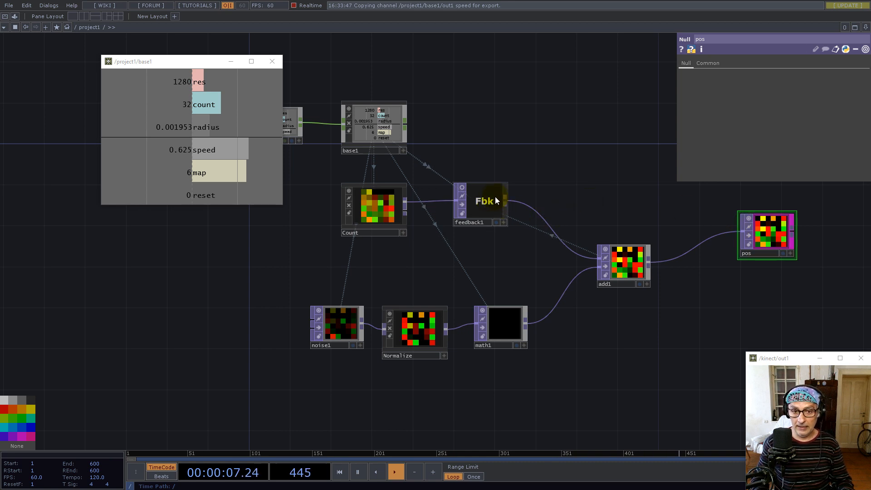
- Insert a Limit TOP on the connection between feedback1 and add1
right_click(542, 203)
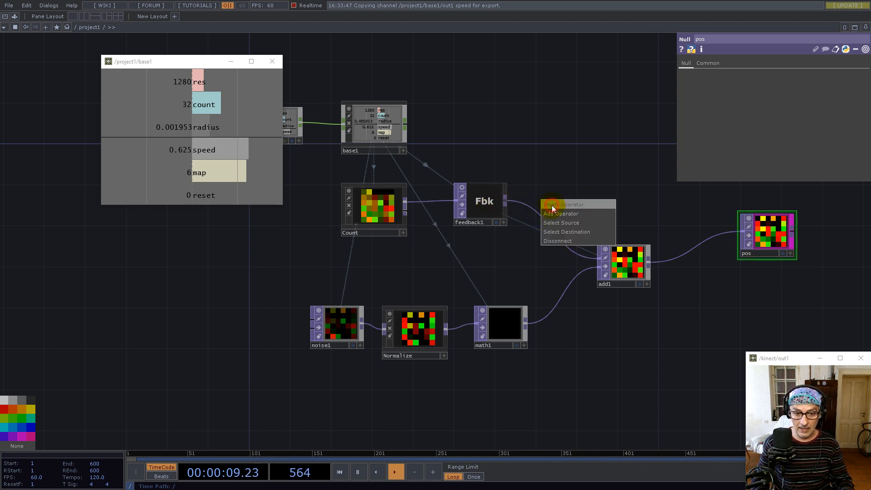
left_click(551, 205)
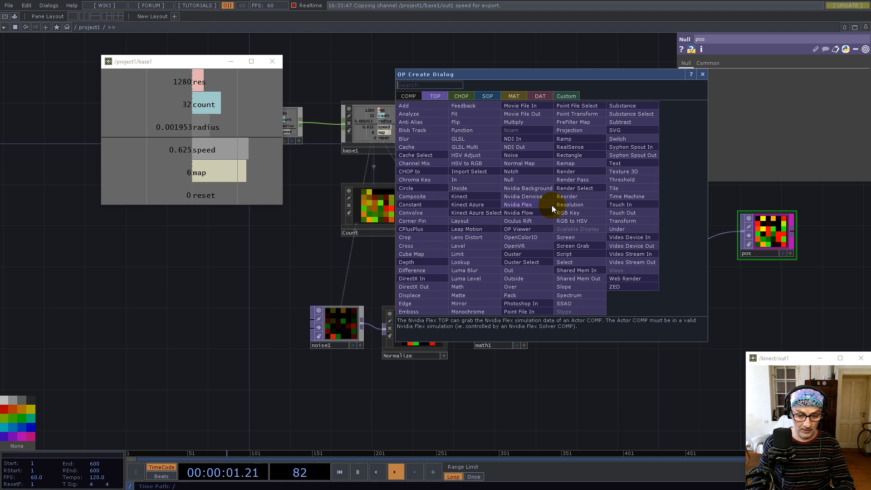
left_click(464, 255)
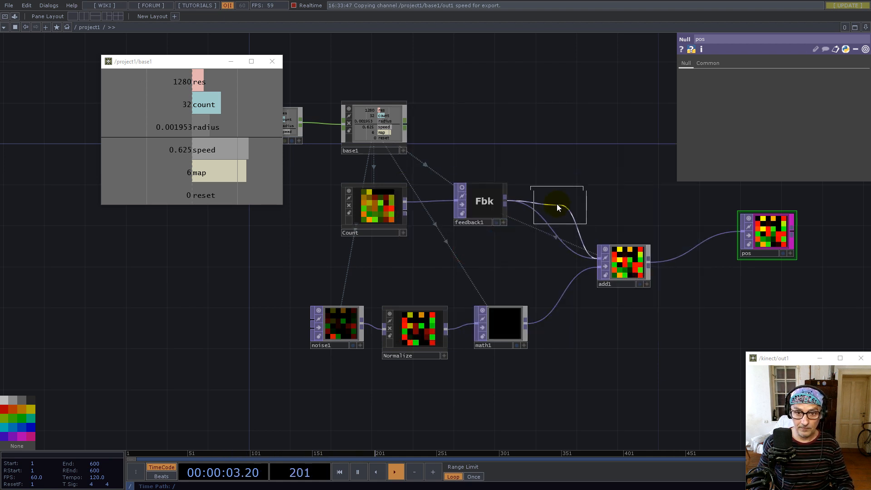
left_click(544, 203)
- Set limit1's Input Smoothness and Viewer Smoothness to Nearest Pixel and move add1 slightly away from it
left_click(754, 62)
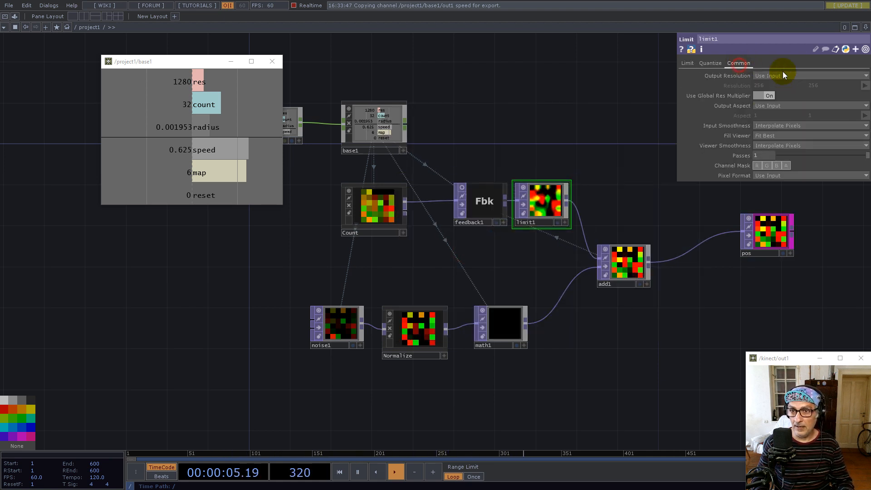
left_click(787, 146)
left_click(789, 152)
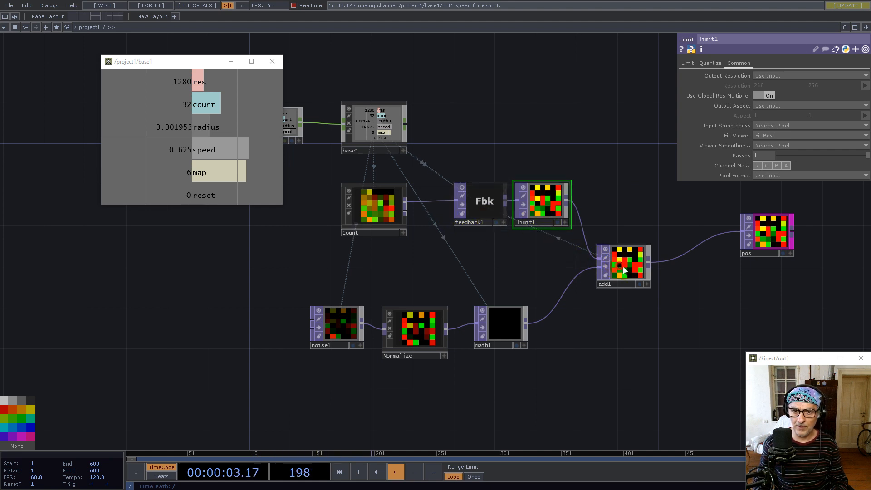
left_click_drag(608, 263, 628, 273)
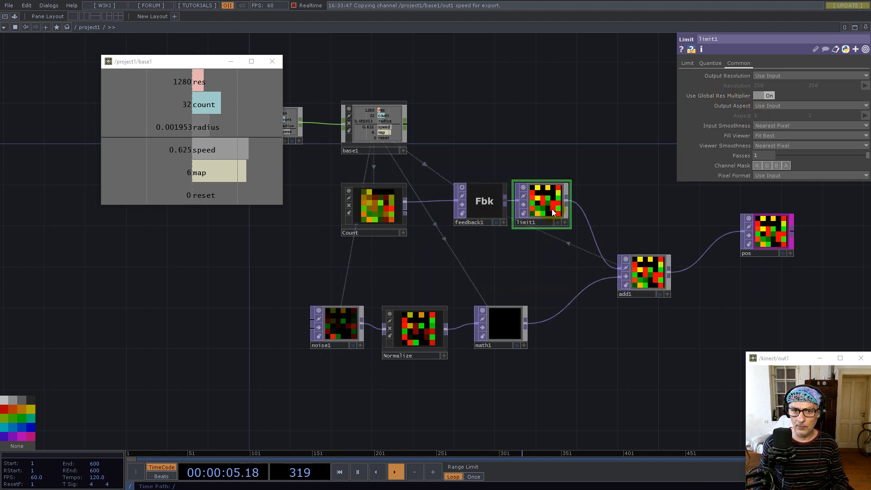
- Set limit1's Limit Type Minimum and Limit Type Maximum to Loop
left_click(676, 61)
left_click(687, 63)
left_click(768, 75)
left_click(765, 99)
left_click(765, 86)
left_click(763, 109)
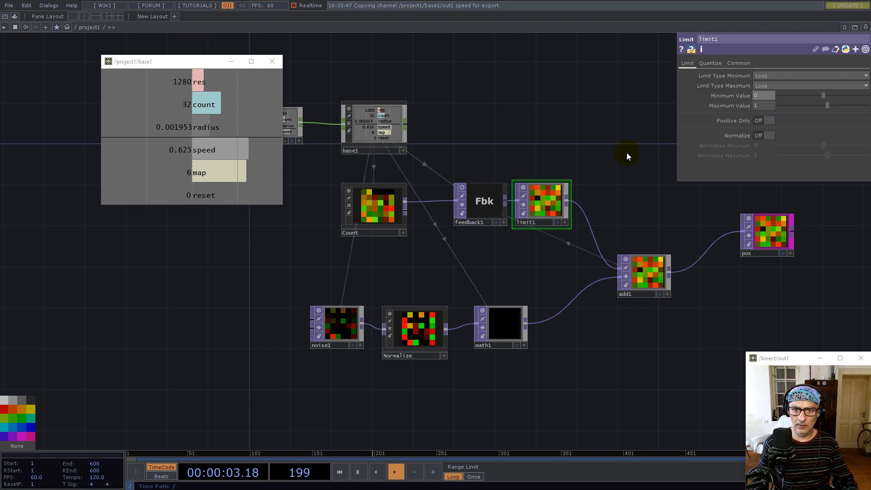
- Create a Circle SOP in the empty area below add1 and pos
left_click_drag(578, 197, 413, 173)
scroll(431, 301, "down", 5)
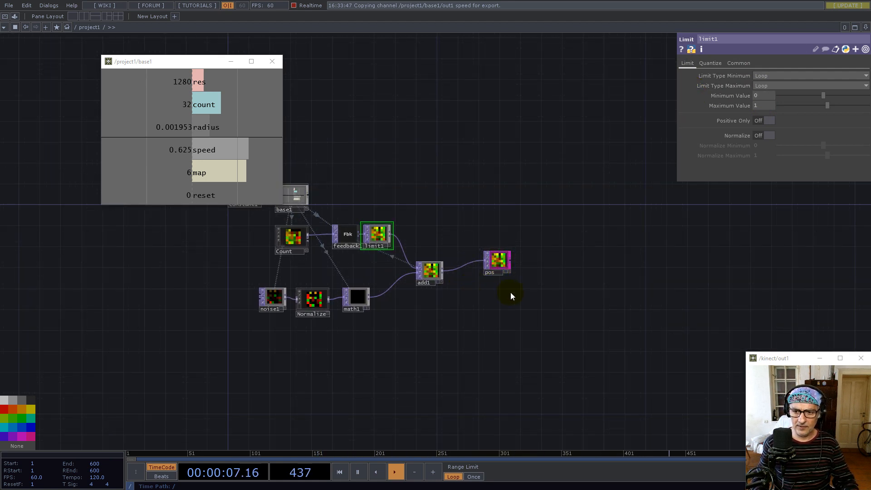
double_click(461, 331)
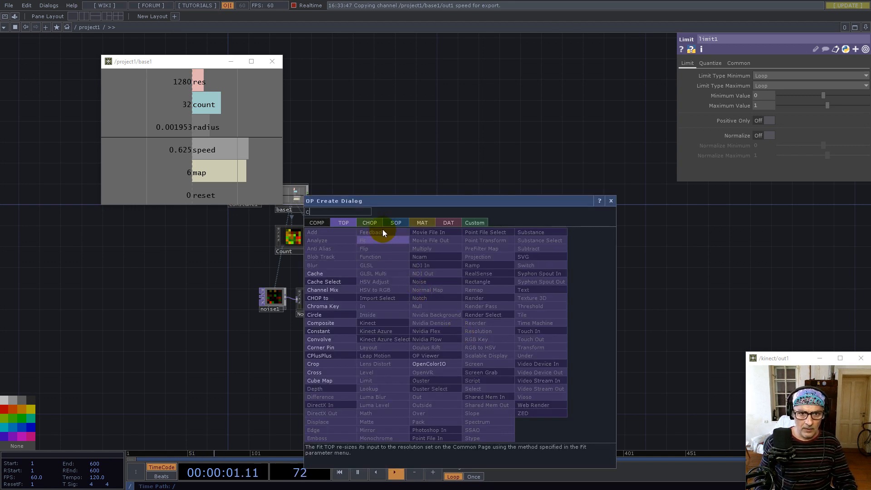
left_click(396, 222)
type("c")
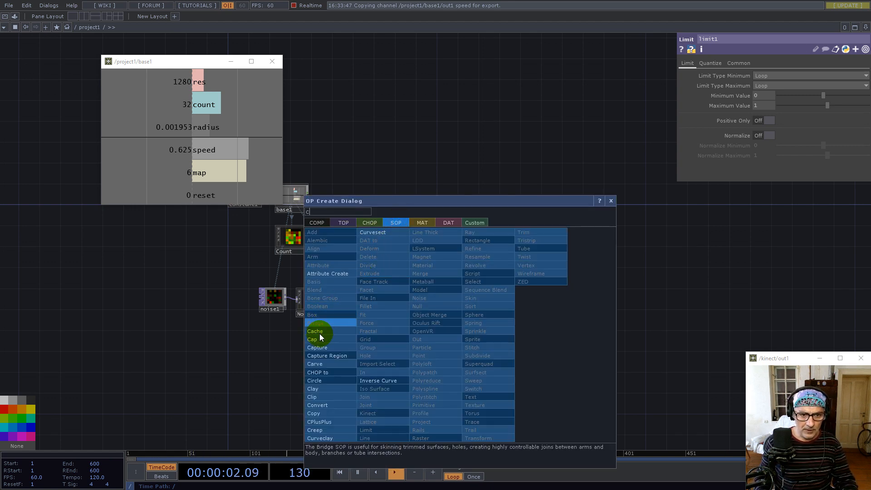
left_click(317, 380)
left_click(453, 320)
scroll(471, 322, "up", 2)
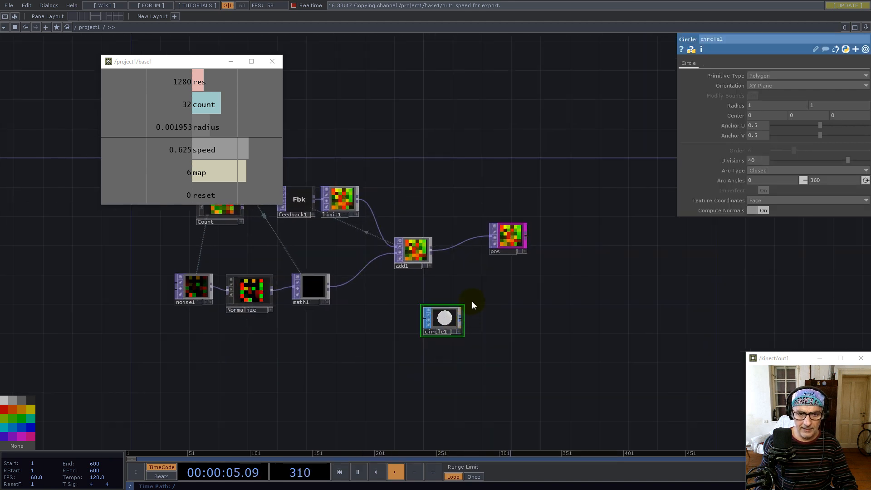
- Reference the radius channel in both Radius values of circle1 and feed the circle into a new Geometry COMP
left_click_drag(186, 129, 657, 81)
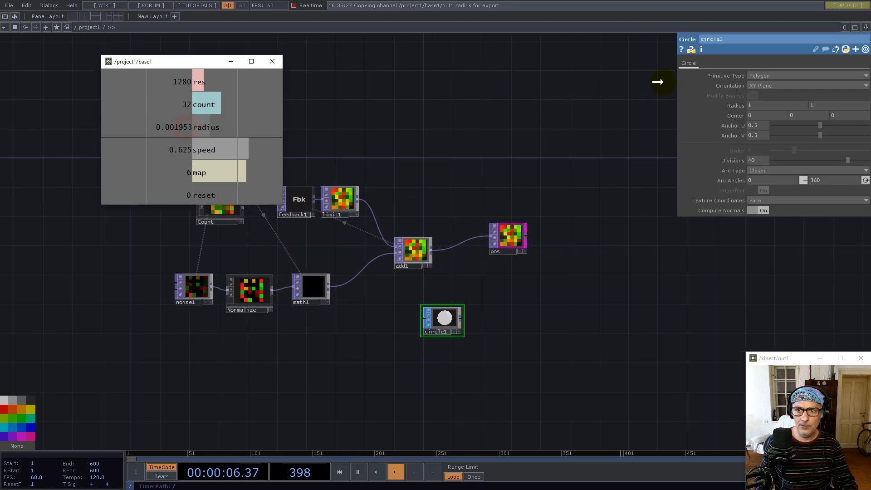
left_click(741, 102)
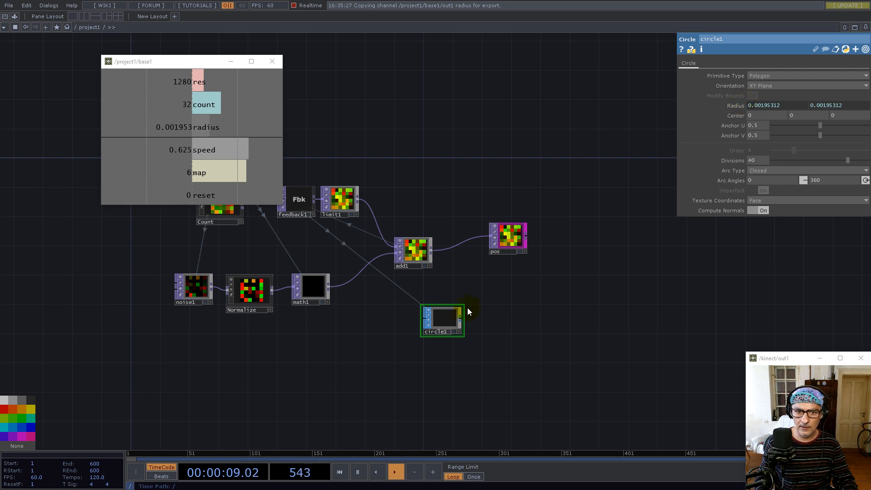
left_click(461, 317)
type("g")
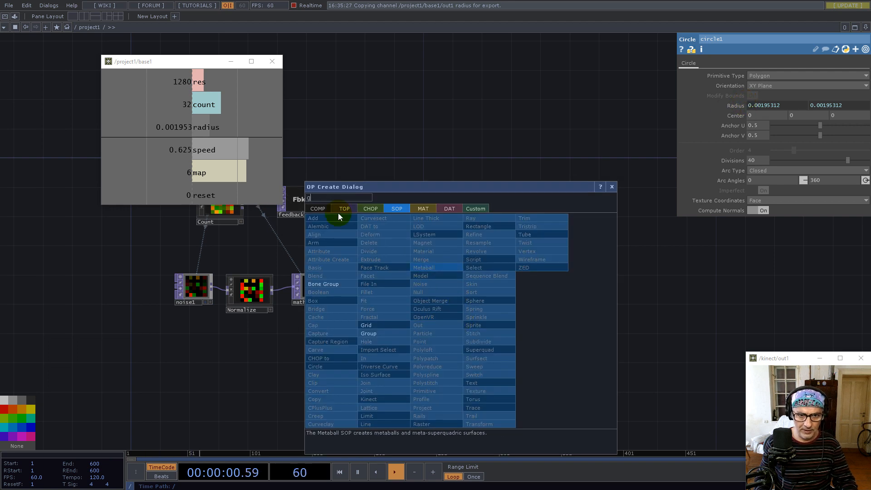
left_click(317, 209)
left_click(323, 283)
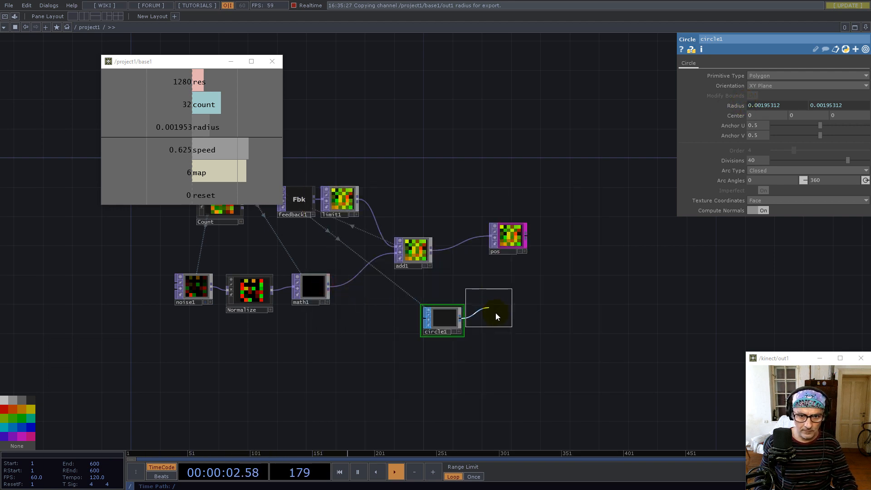
left_click(506, 316)
- Add a Camera COMP near pos with Orthographic projection, Ortho Origin Bottom-Left and Ortho Width 1
key("Tab")
type("c")
left_click(426, 205)
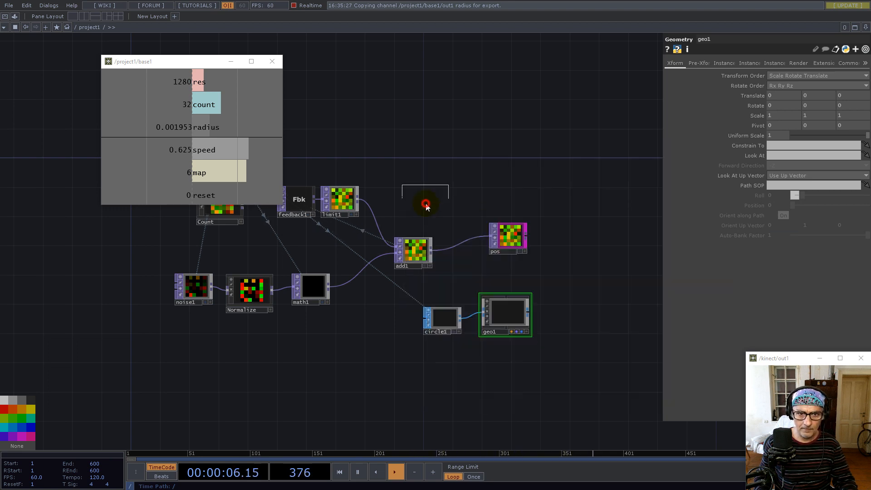
left_click(573, 272)
left_click(734, 64)
left_click(766, 75)
left_click(769, 93)
left_click(771, 96)
left_click(771, 112)
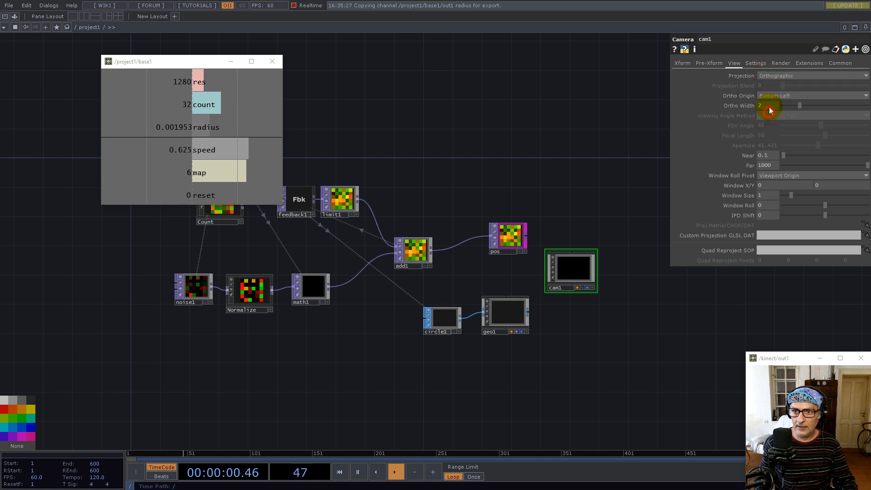
- Add a Render TOP below cam1, beside geo1, and set its Anti-Alias to 1x (Off)
key("Tab")
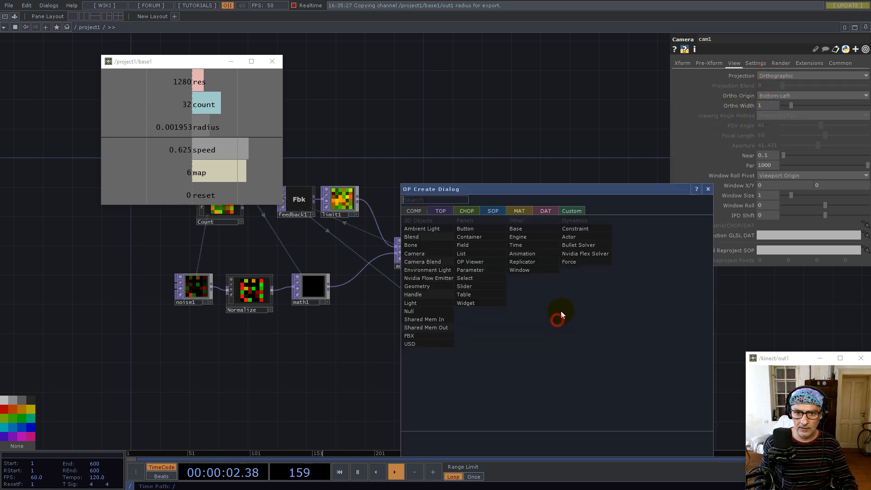
left_click(440, 211)
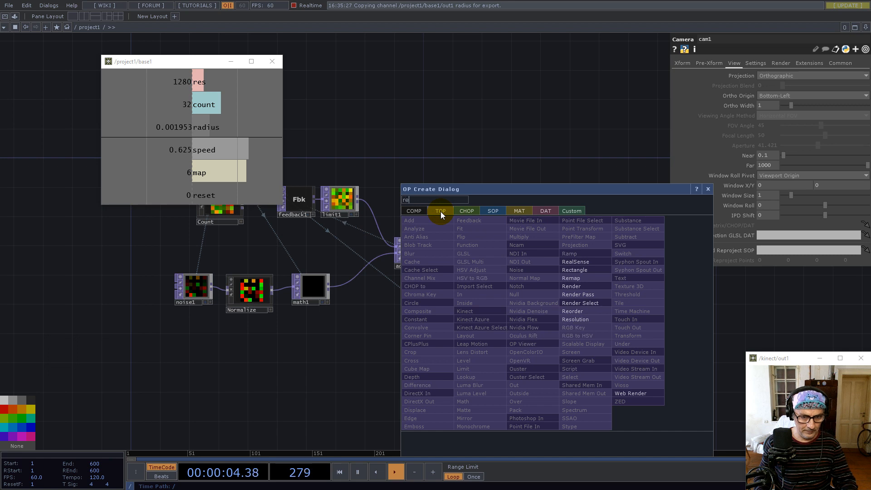
left_click(581, 284)
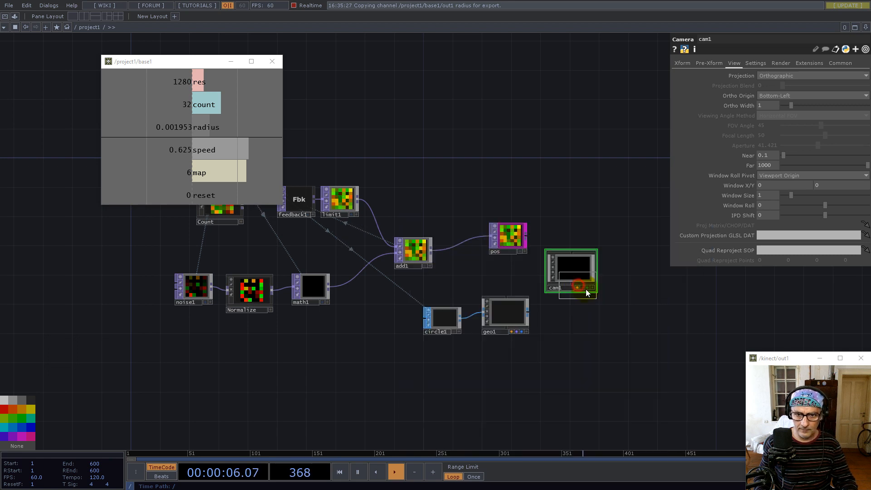
left_click(567, 321)
left_click(773, 131)
left_click(783, 129)
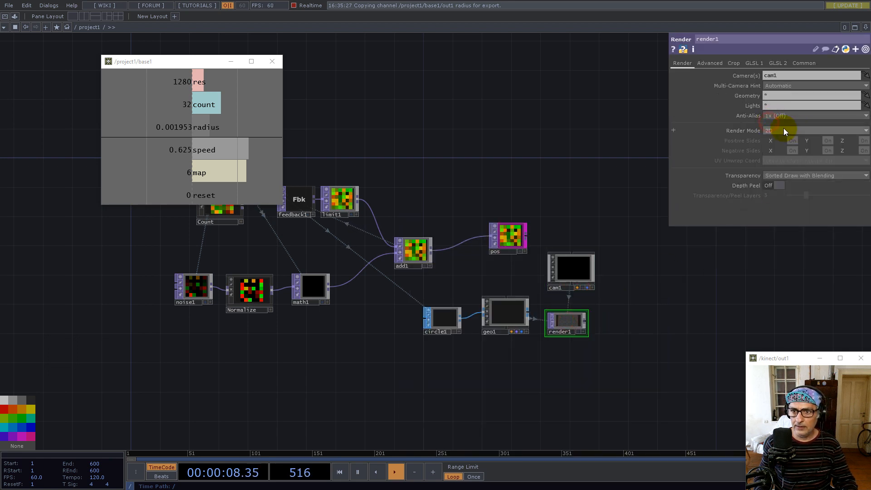
- Reference the res channel in render1's width and height resolution and set its Pixel Format to 32-bit float (RGBA)
left_click(809, 66)
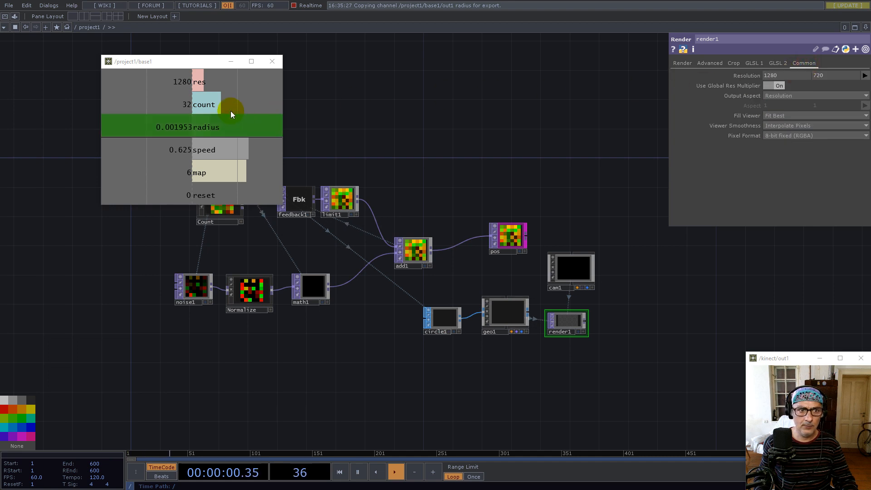
left_click_drag(194, 84, 780, 78)
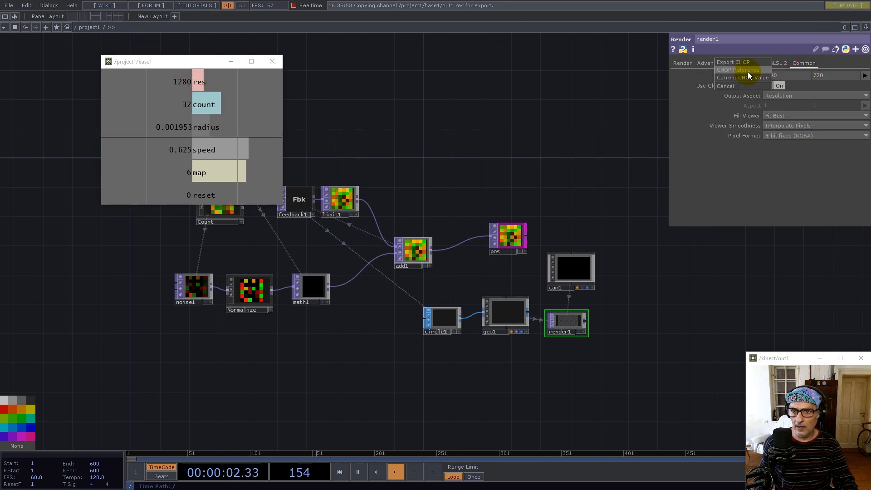
left_click(747, 72)
left_click(778, 135)
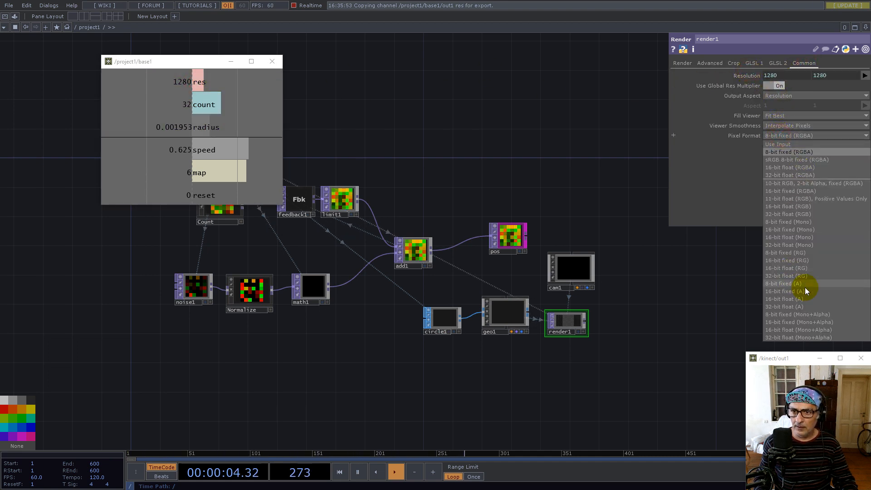
left_click(795, 175)
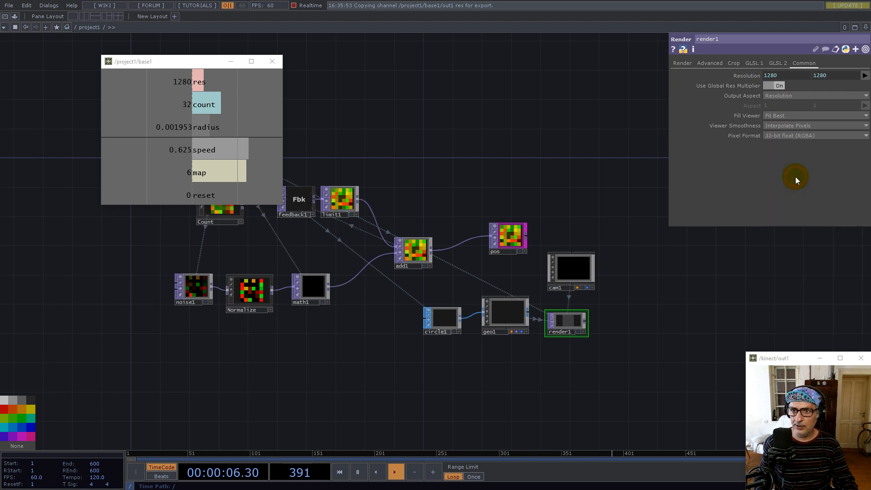
- Turn on instancing for geo1, using pos as Translate OP with r for Translate X and g for Translate Y
left_click_drag(594, 271, 545, 244)
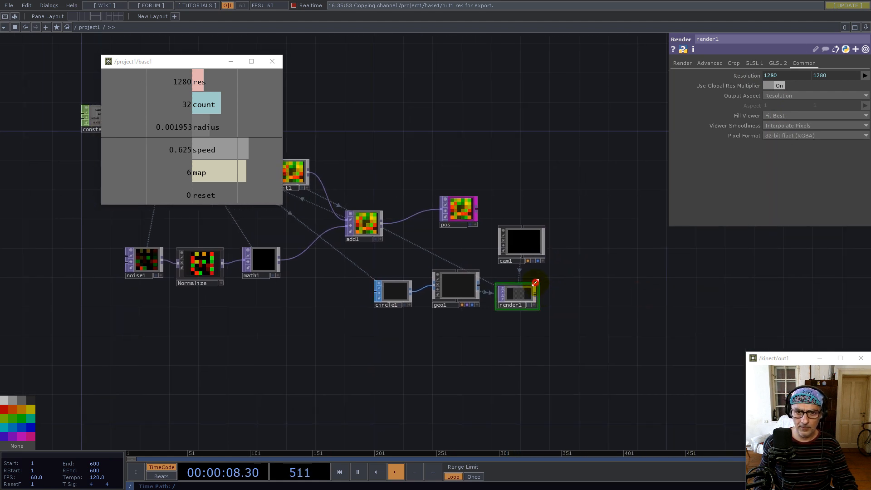
scroll(539, 291, "up", 5)
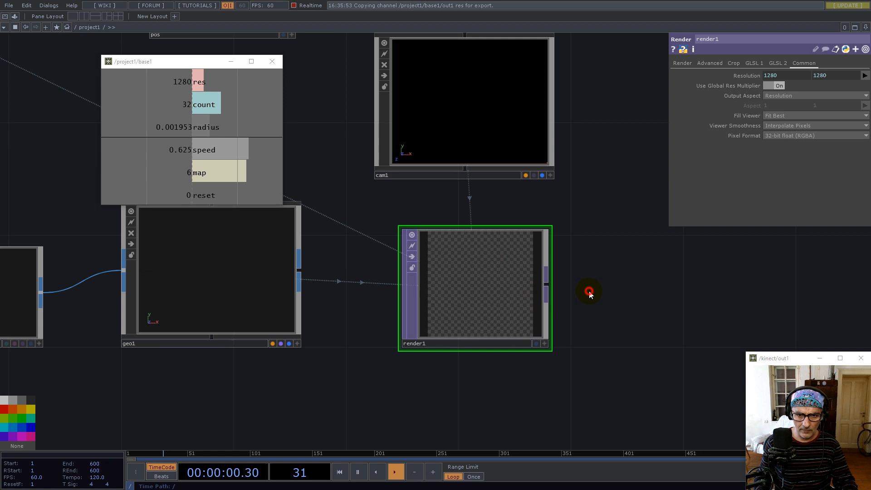
scroll(506, 311, "up", 3)
scroll(570, 284, "down", 5)
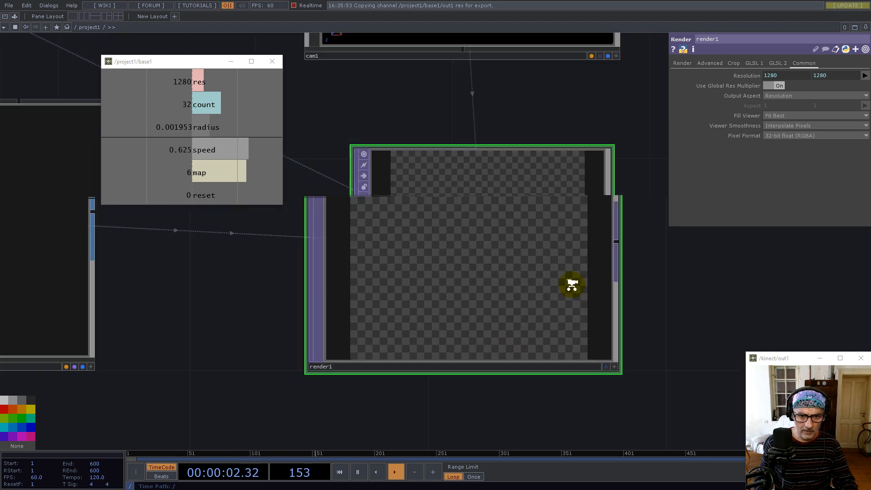
scroll(572, 284, "down", 2)
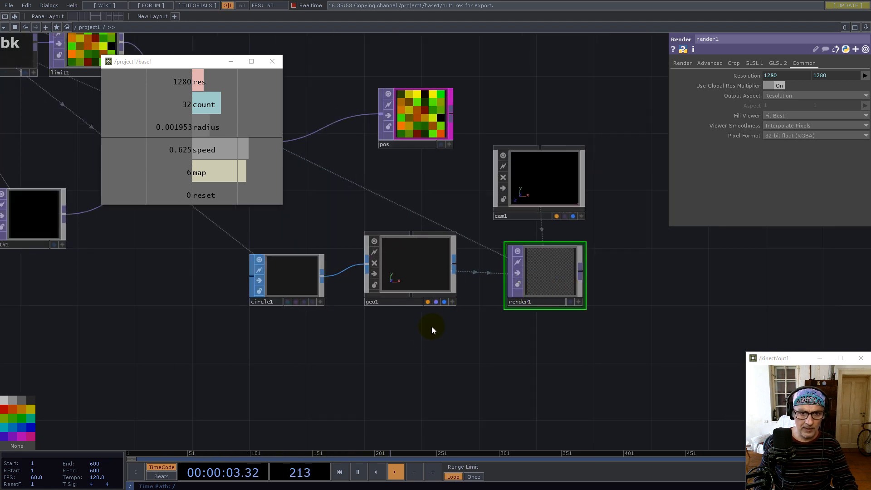
left_click(418, 261)
left_click(725, 63)
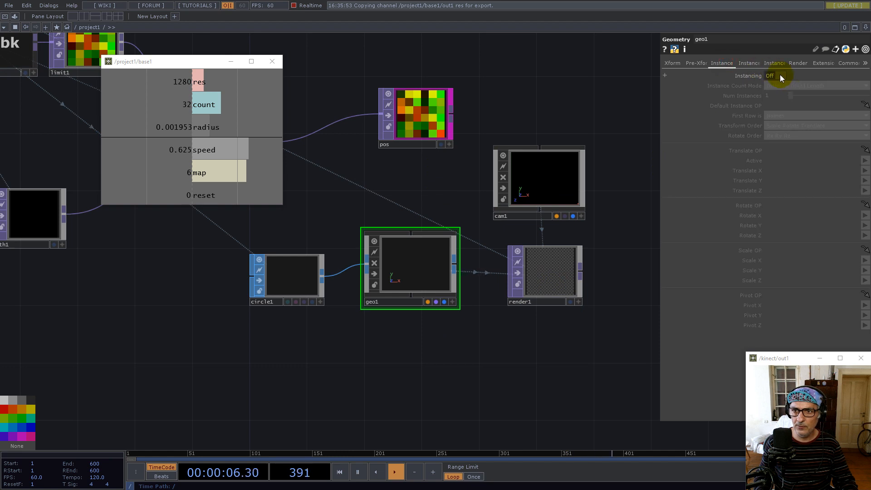
left_click(779, 76)
left_click_drag(421, 123, 774, 150)
left_click(768, 171)
type("r")
left_click(769, 181)
type("g")
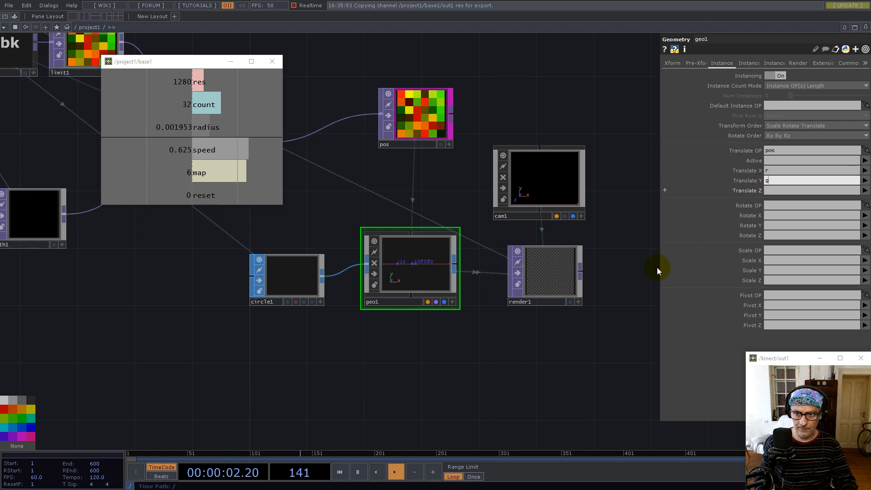
- Create a Constant MAT below geo1 and assign it as geo1's material
left_click(414, 359)
key("Tab")
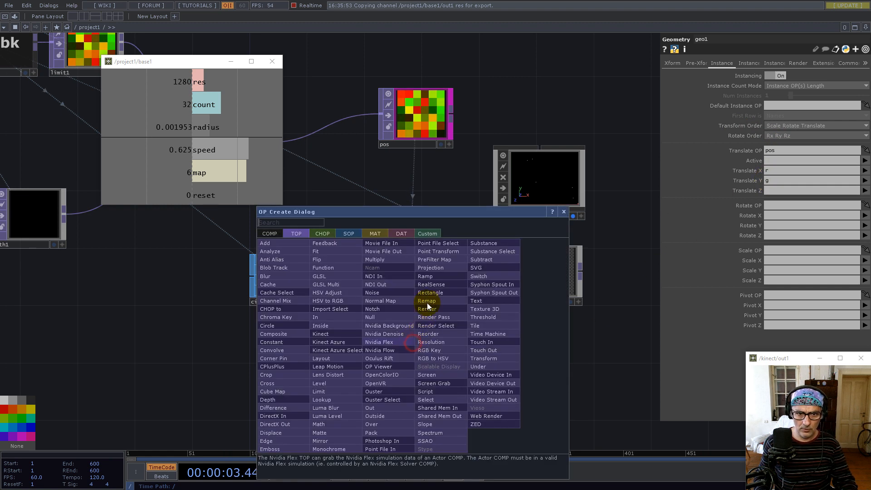
left_click(375, 233)
left_click(278, 244)
left_click(411, 349)
left_click(411, 270)
left_click_drag(802, 65, 794, 76)
- Add the feedback component from the Palette's ImageFilters group after render1 and connect it to render1's output
scroll(529, 262, "up", 10)
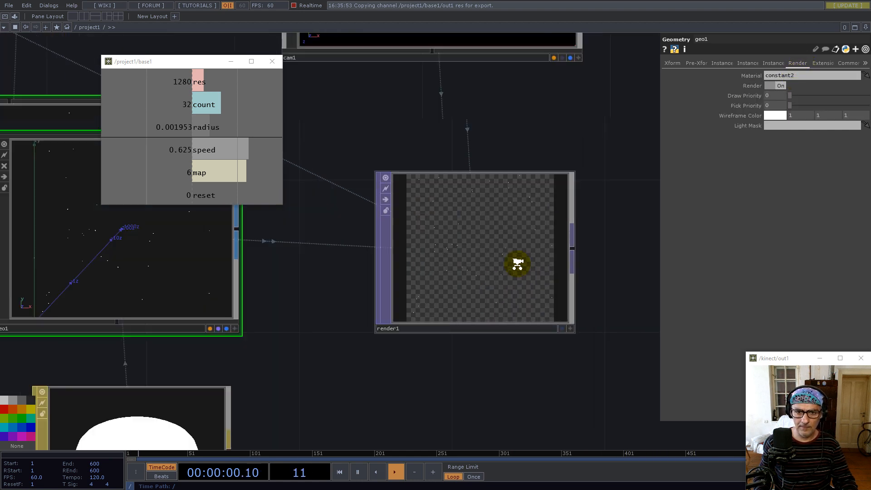
scroll(366, 279, "down", 10)
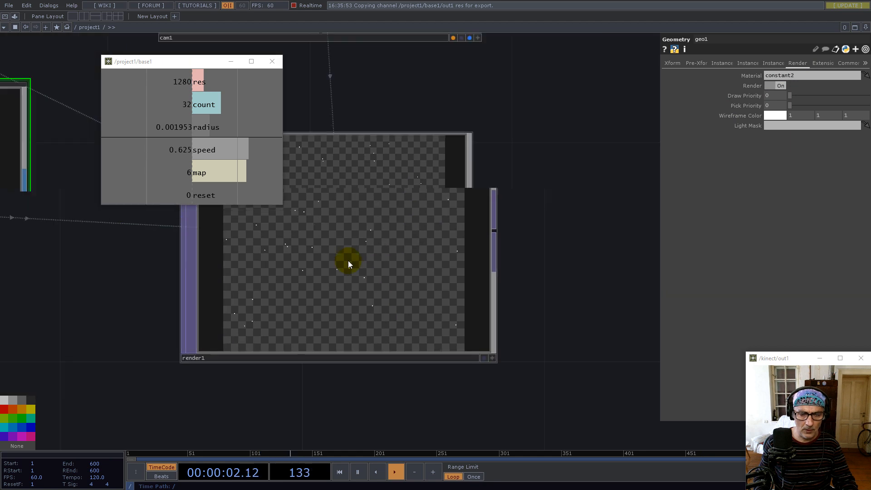
left_click(5, 6)
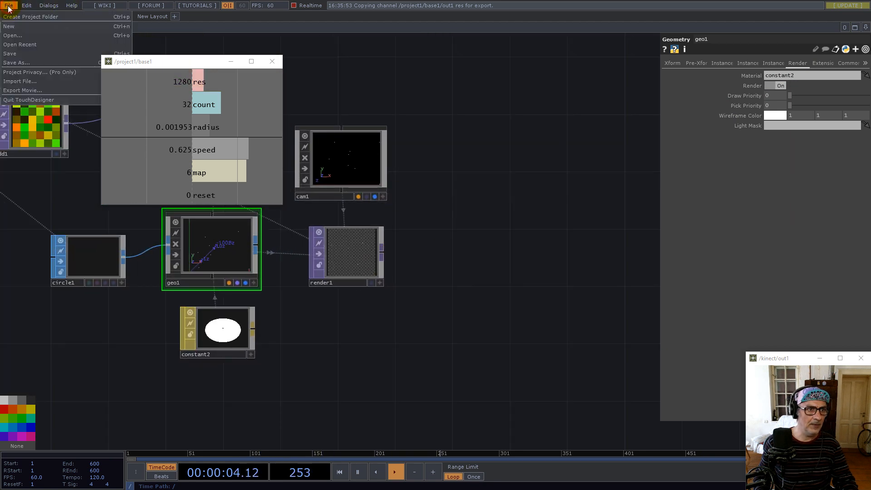
left_click(420, 58)
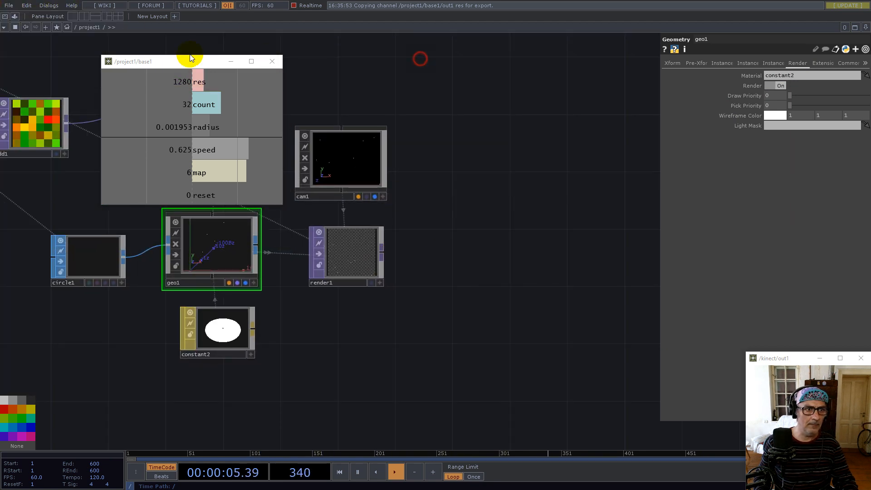
left_click(14, 17)
left_click(30, 55)
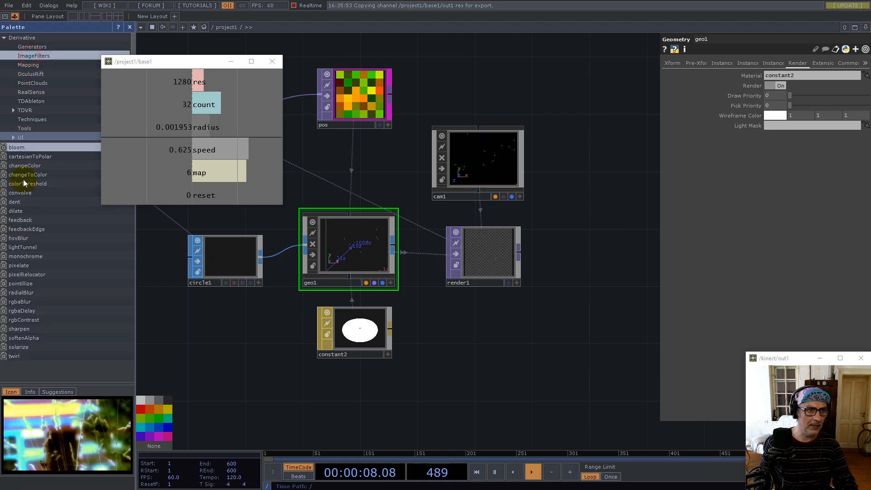
left_click_drag(20, 220, 552, 210)
left_click_drag(587, 212, 605, 258)
left_click_drag(616, 183, 544, 182)
- Reference the reset channel in the feedback component's Reset, set its Opacity to 0.99 and close the Palette
left_click_drag(203, 194, 767, 122)
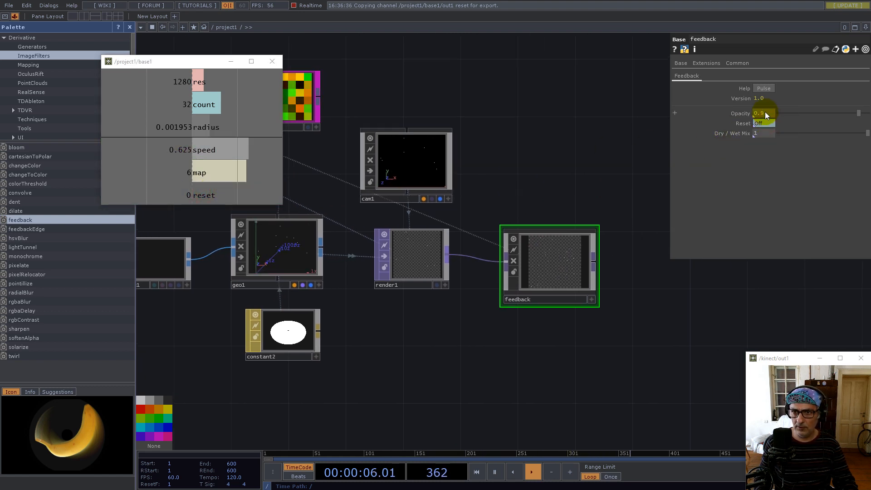
key("Return")
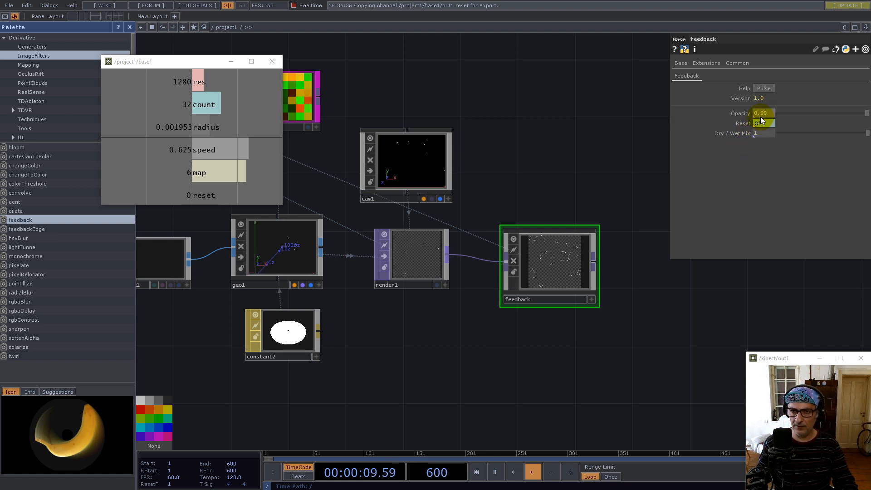
left_click(129, 28)
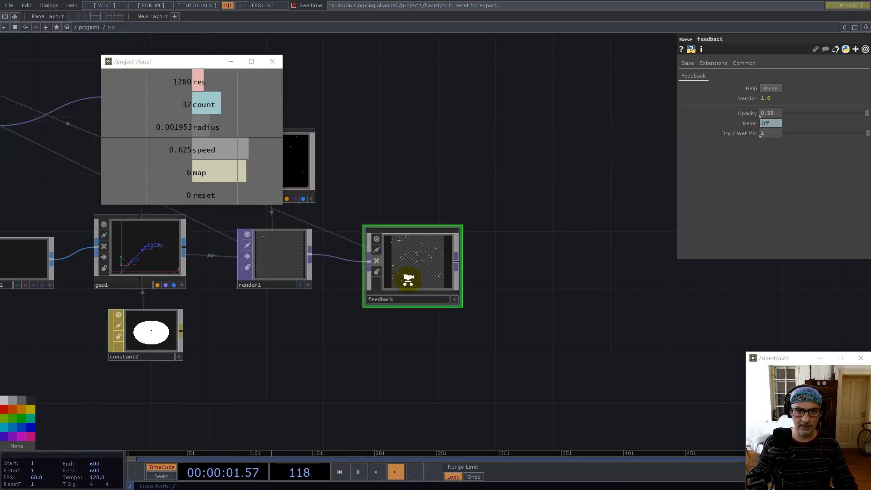
- Connect a Null TOP to the feedback component's output, leaving space between them, and turn on the null's display flag
scroll(409, 278, "up", 10)
scroll(347, 245, "down", 10)
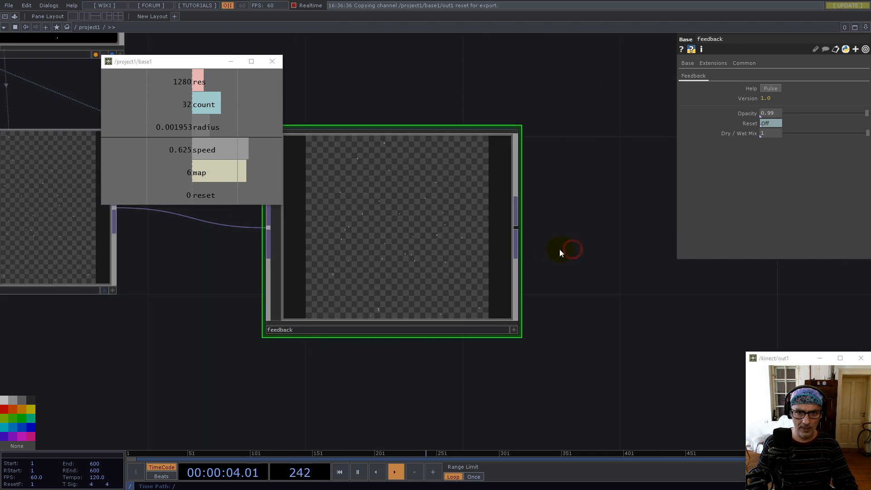
right_click(517, 226)
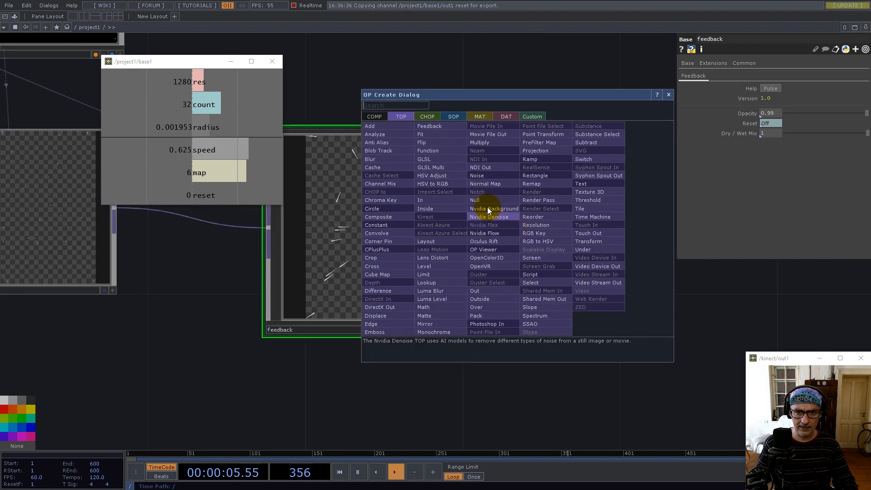
left_click(483, 204)
scroll(388, 268, "down", 5)
scroll(455, 262, "down", 3)
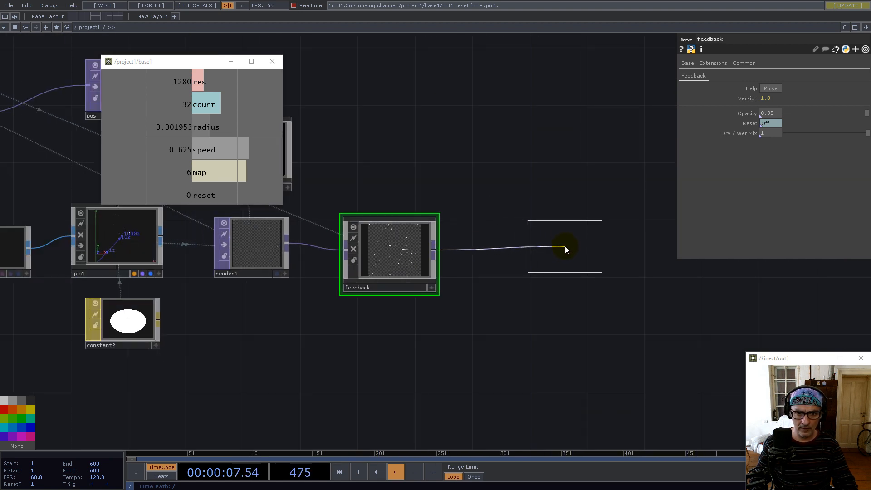
left_click(615, 247)
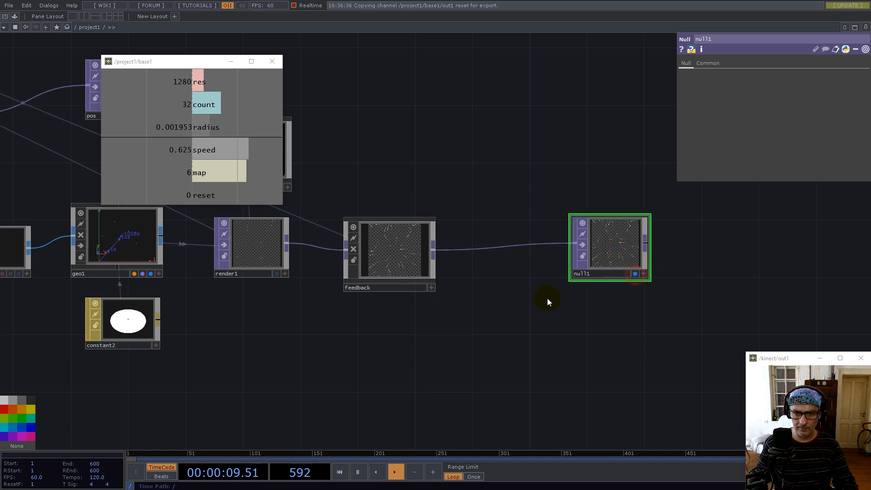
- Split the network pane side by side, make the new pane a TOP Viewer and slightly widen the network pane
left_click_drag(682, 220, 620, 213)
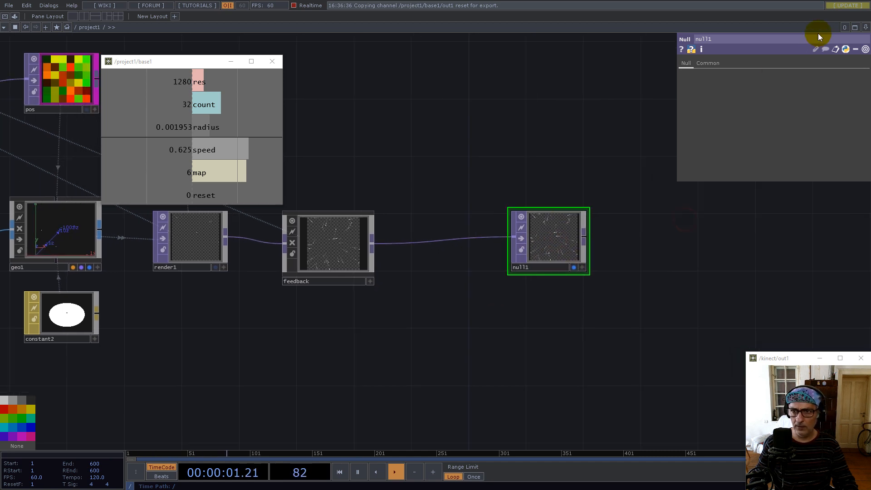
left_click(866, 28)
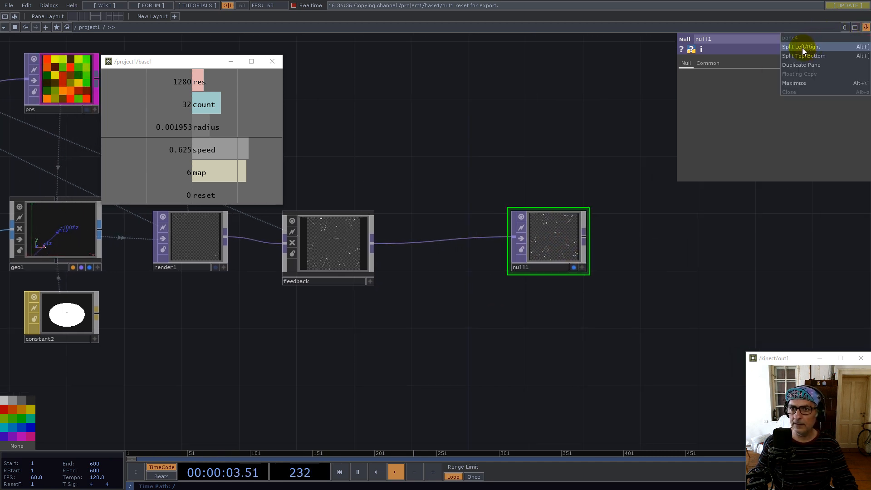
left_click(802, 47)
left_click(451, 28)
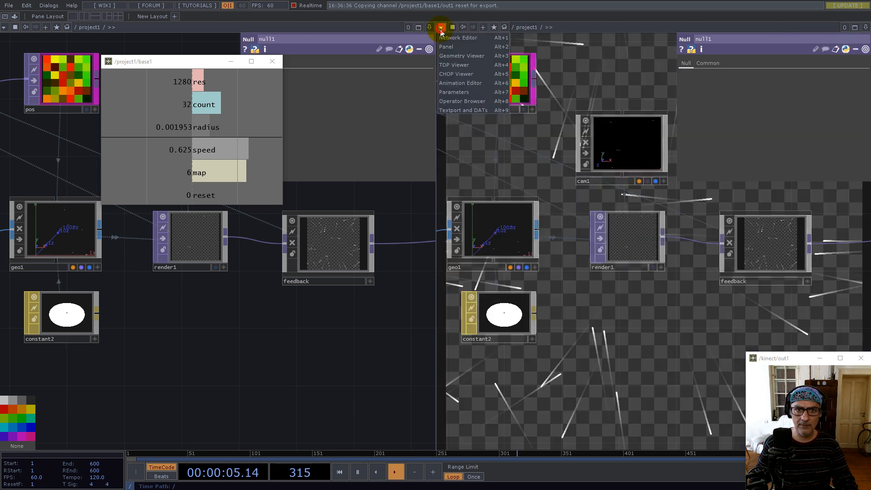
left_click(447, 64)
left_click_drag(436, 217, 454, 220)
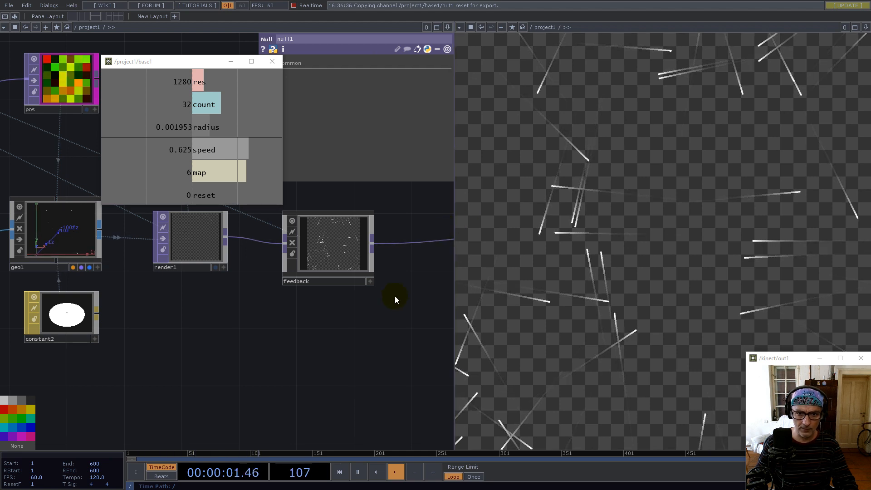
- Insert a Threshold TOP on the wire between the feedback component and null1
scroll(350, 348, "down", 5)
left_click(323, 315)
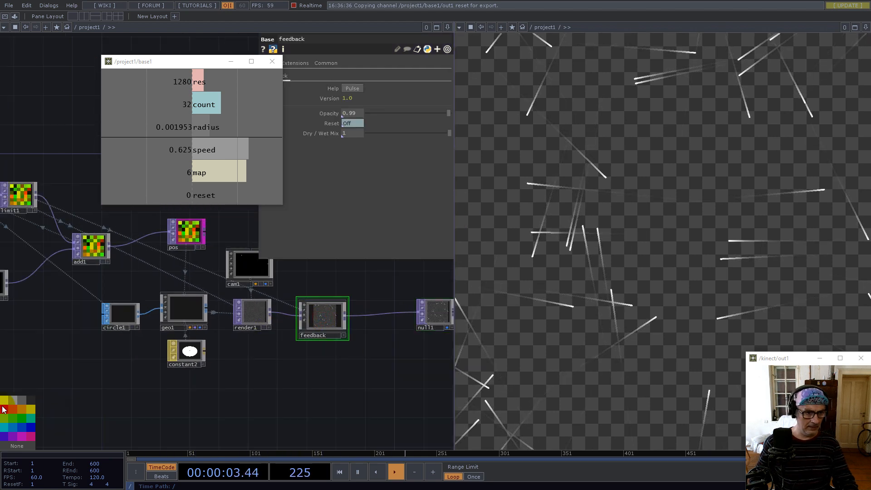
left_click_drag(376, 339, 314, 362)
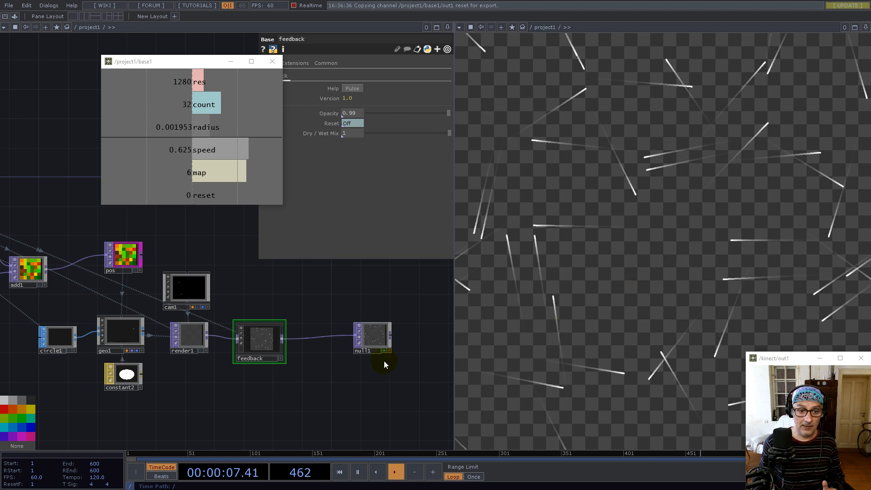
left_click(297, 337)
type("t")
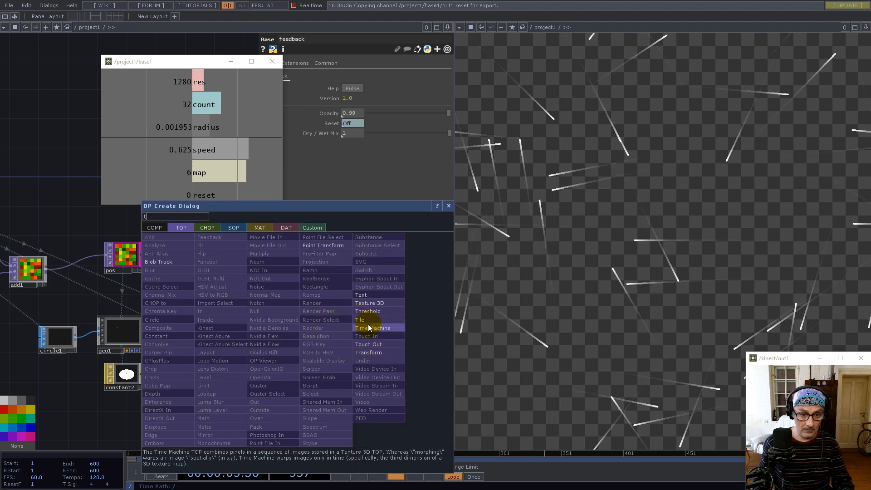
left_click(369, 312)
left_click(315, 345)
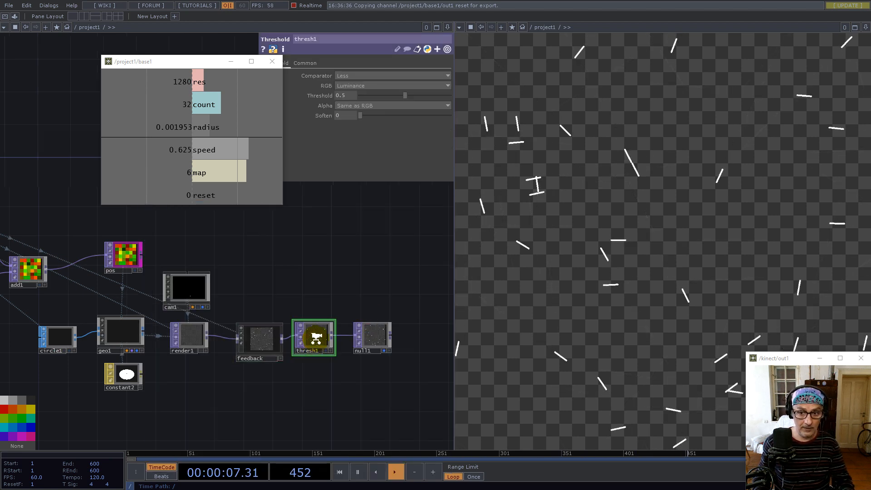
- Set the feedback component's Opacity to 0.999
scroll(316, 338, "up", 4)
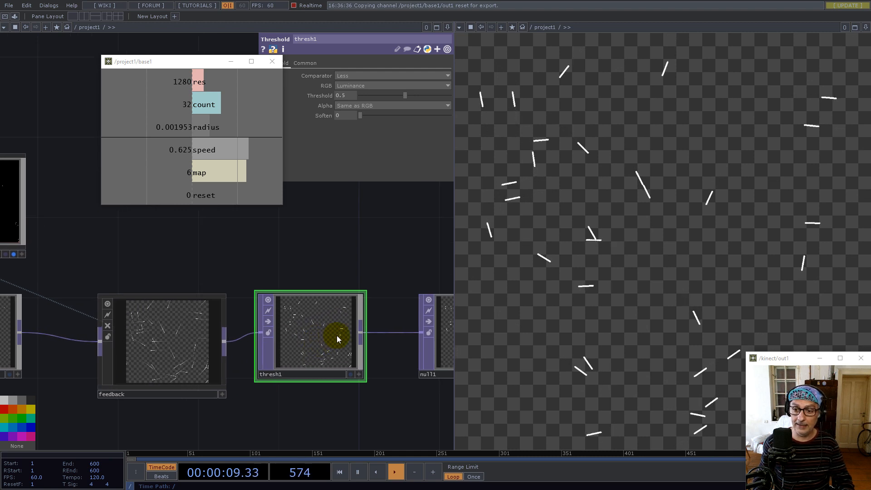
left_click(179, 349)
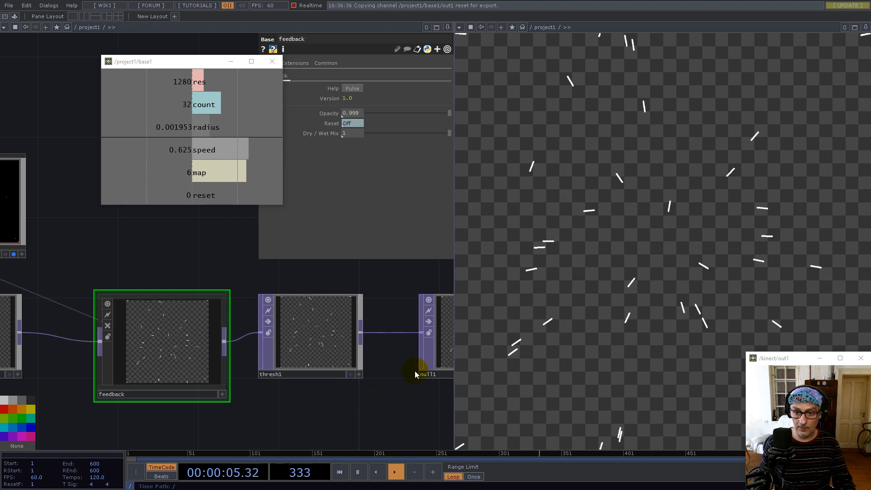
scroll(378, 304, "down", 8)
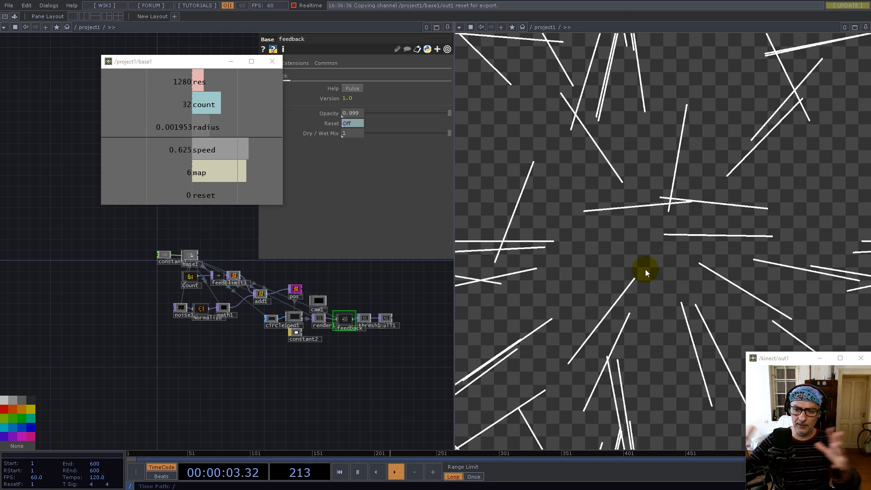
- Set noise1's Seed to 2 and trigger the reset to restart the line drawing
scroll(208, 309, "up", 5)
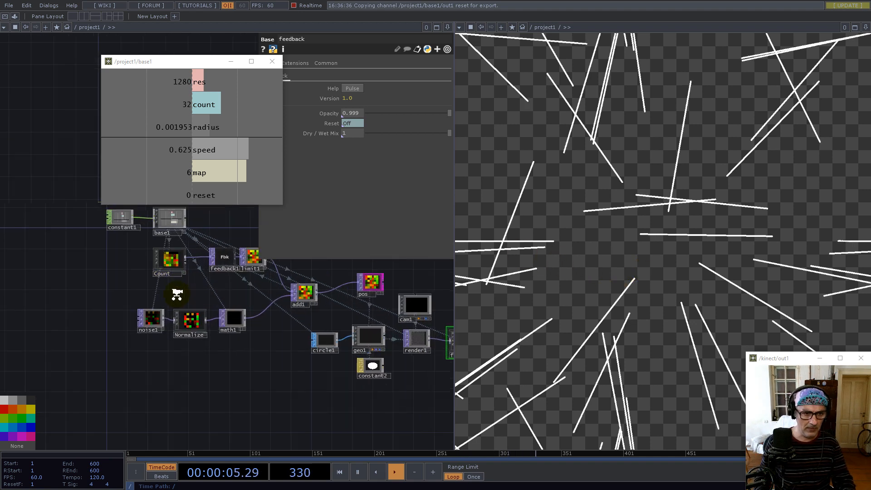
left_click(135, 333)
left_click_drag(171, 288, 180, 328)
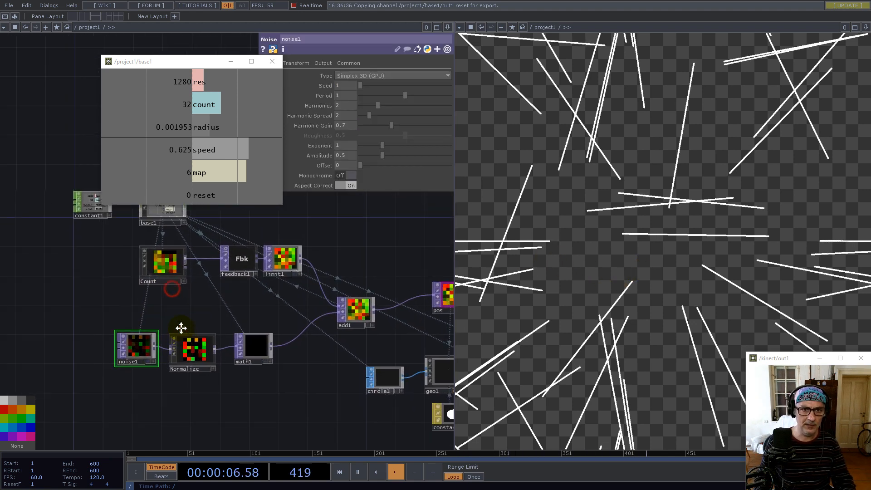
left_click(342, 85)
type("2")
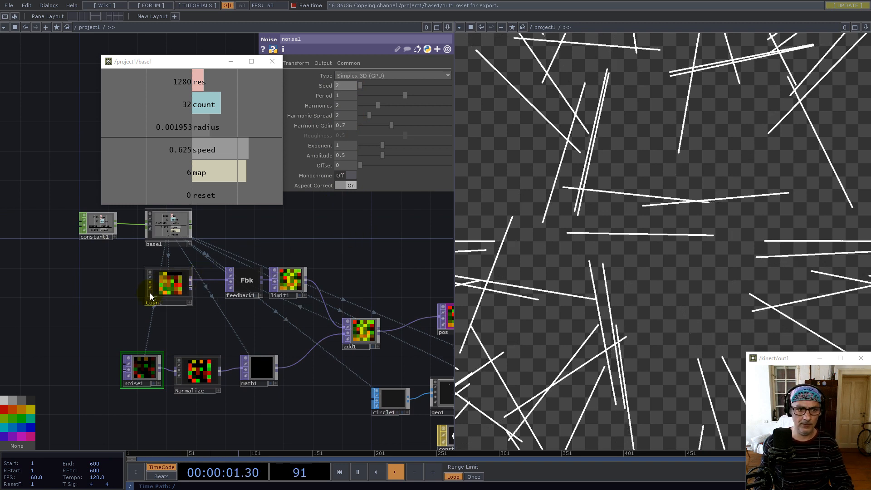
left_click(335, 229)
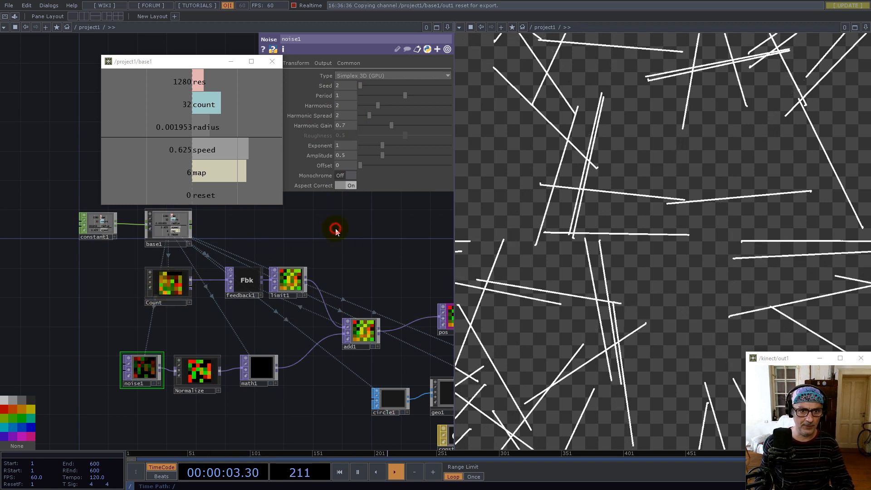
key("1")
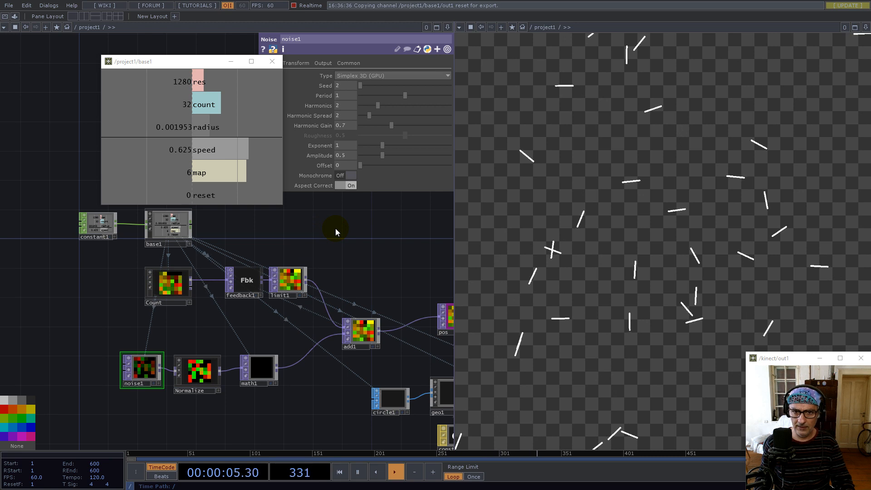
- Move null1 farther from thresh1 and rename it as buffer
scroll(249, 301, "down", 5)
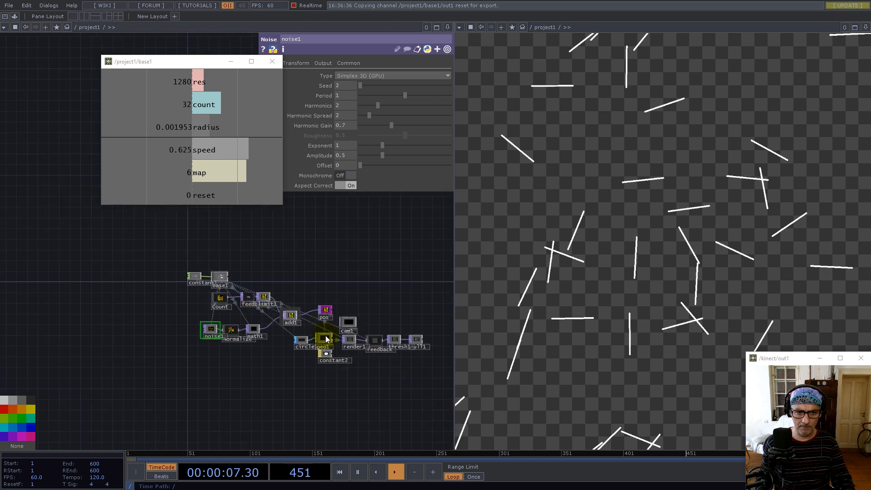
scroll(410, 353, "up", 5)
left_click_drag(411, 268, 362, 263)
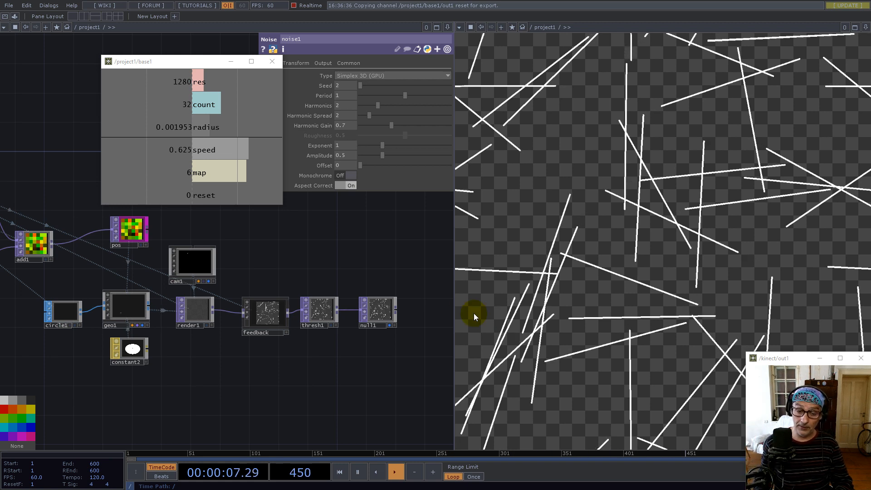
scroll(394, 312, "up", 5)
scroll(395, 312, "up", 2)
mouse_move(328, 299)
left_mouse_down()
mouse_move(335, 316)
mouse_move(337, 286)
left_mouse_up()
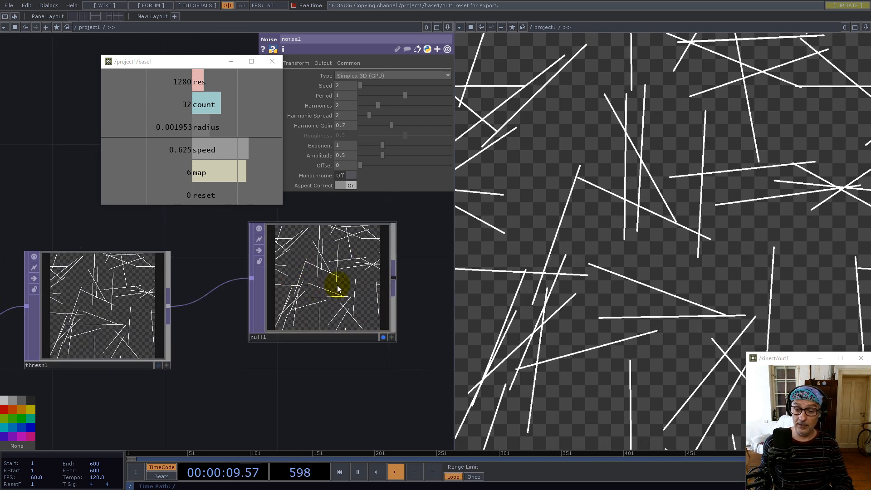
left_click(290, 337)
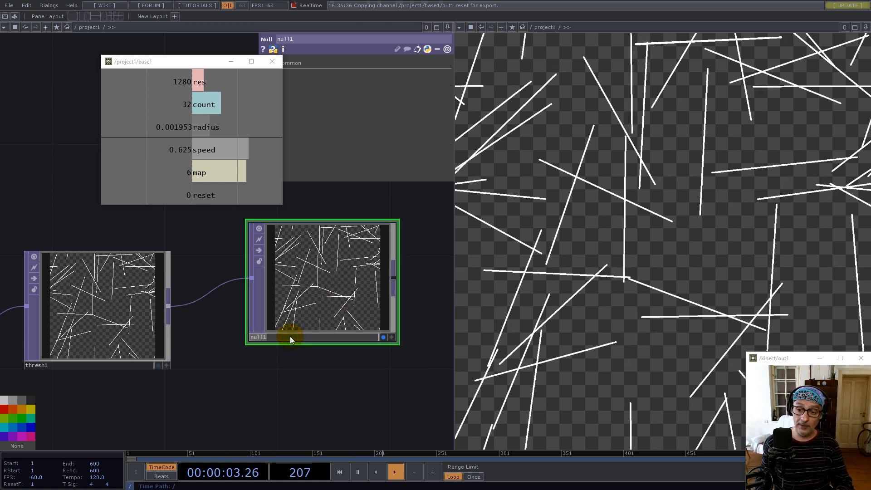
type("buffer")
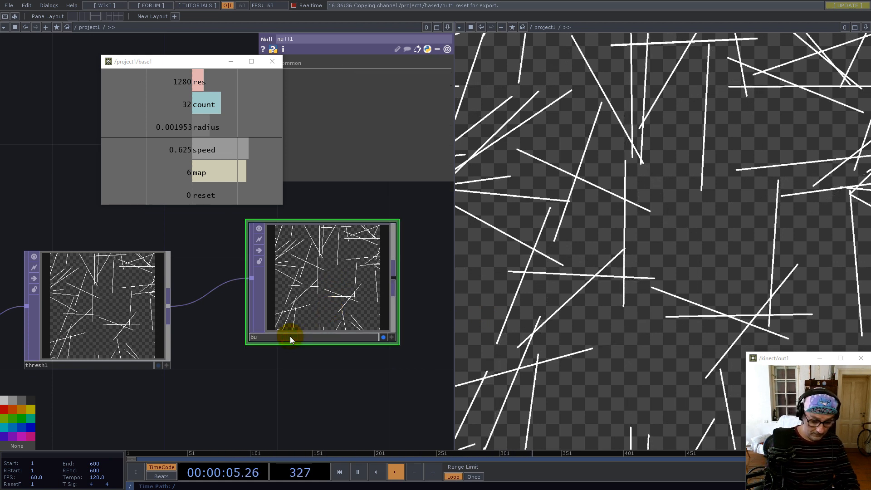
key("Return")
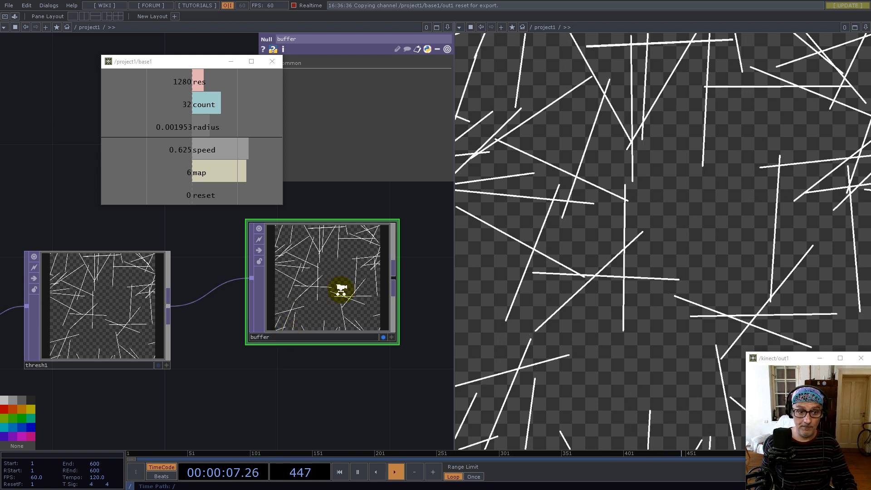
- Move math1 farther along its wire and shift noise1 and Normalize the opposite way, opening a wide gap between Normalize and math1
scroll(341, 290, "down", 5)
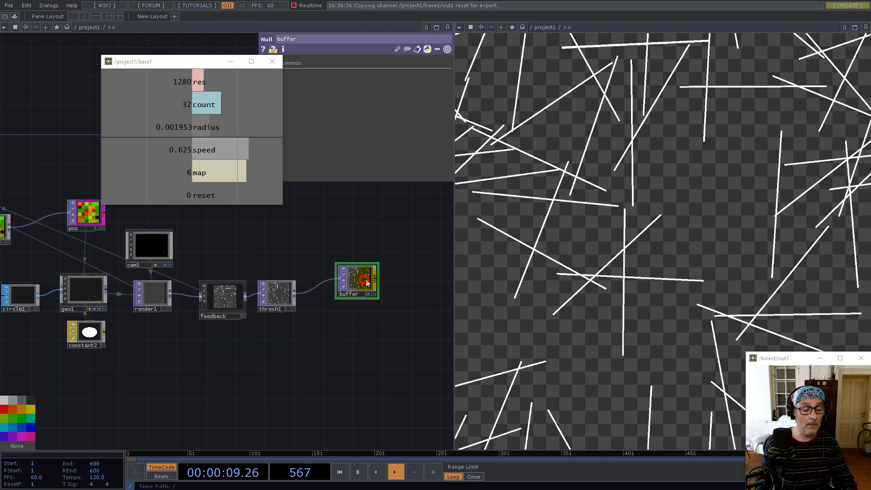
scroll(372, 317, "down", 3)
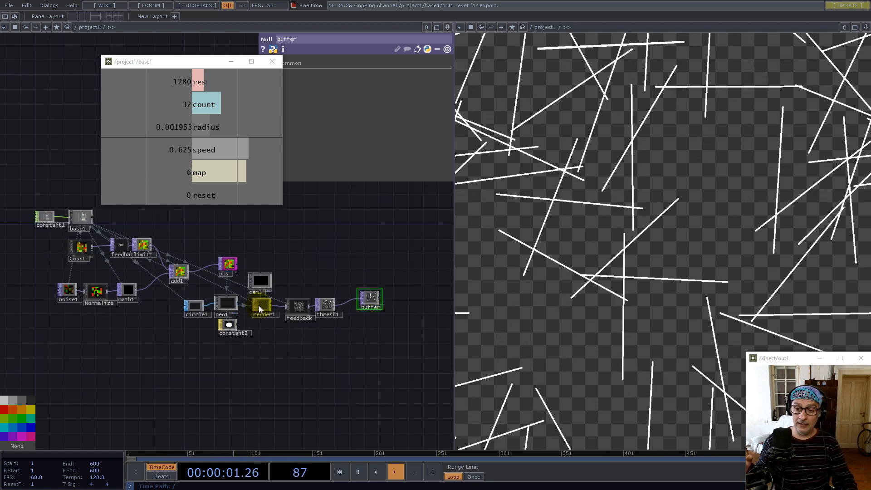
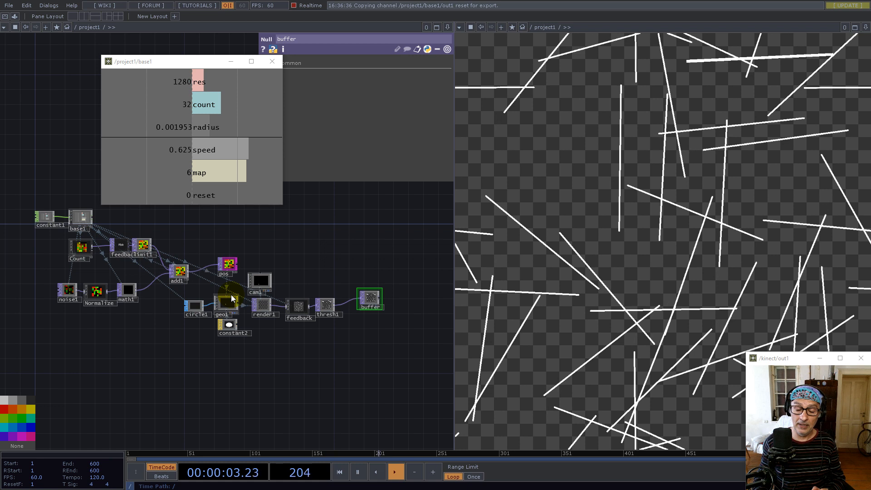
left_click_drag(143, 343, 250, 364)
scroll(187, 317, "up", 5)
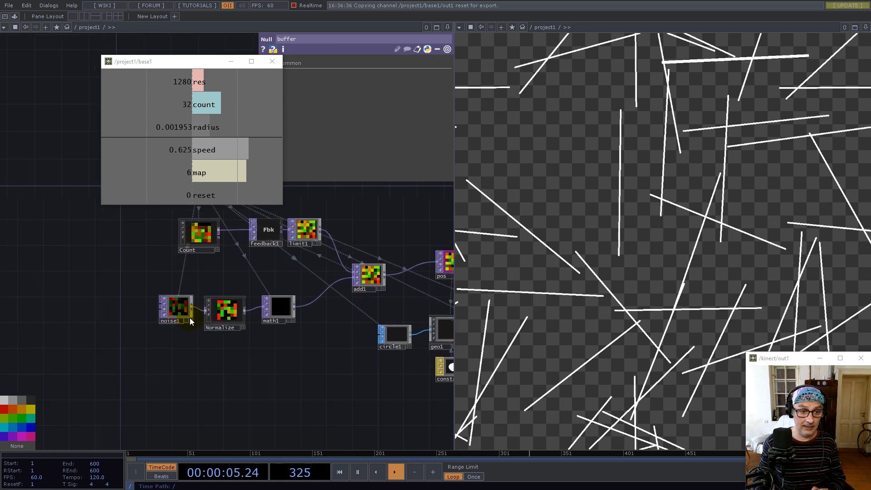
left_click(297, 307)
left_click_drag(297, 307, 326, 307)
mouse_move(253, 367)
left_mouse_down()
mouse_move(143, 296)
mouse_move(190, 304)
mouse_move(54, 304)
left_mouse_up()
left_click_drag(170, 350, 270, 359)
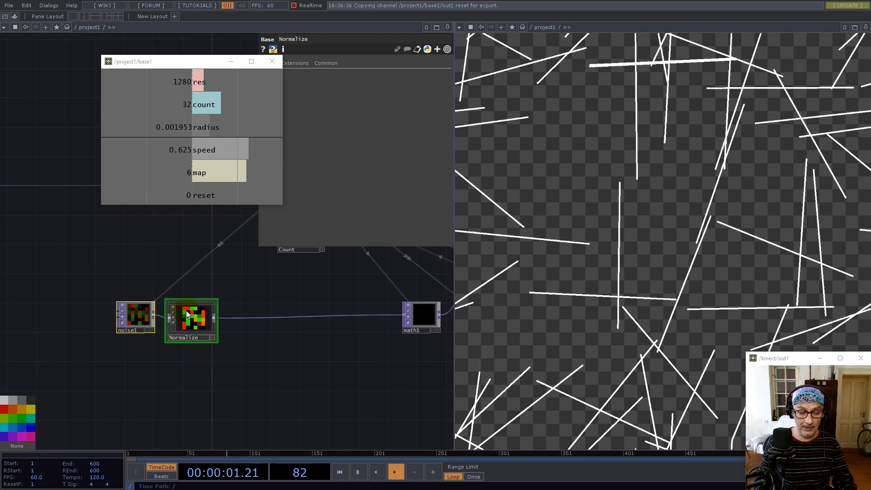
- Insert a Feedback TOP on the wire between Normalize and math1, close to Normalize
right_click(247, 316)
left_click(255, 307)
type("fe")
left_click(187, 212)
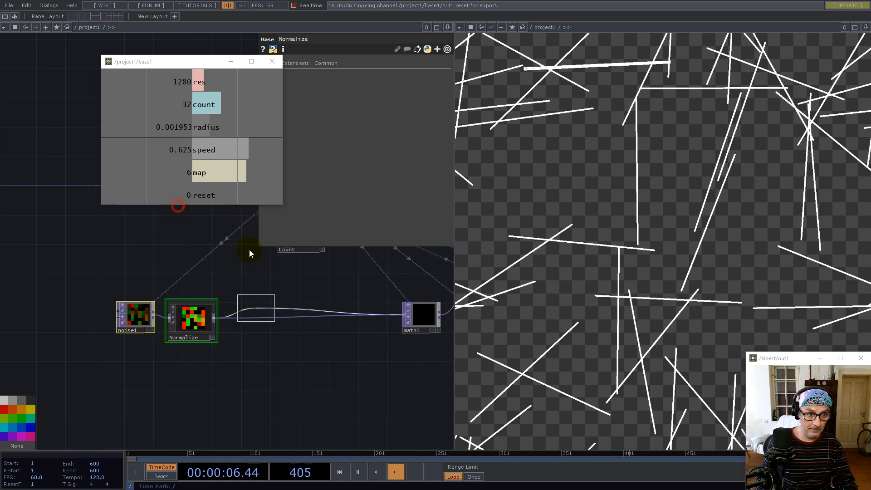
left_click(252, 321)
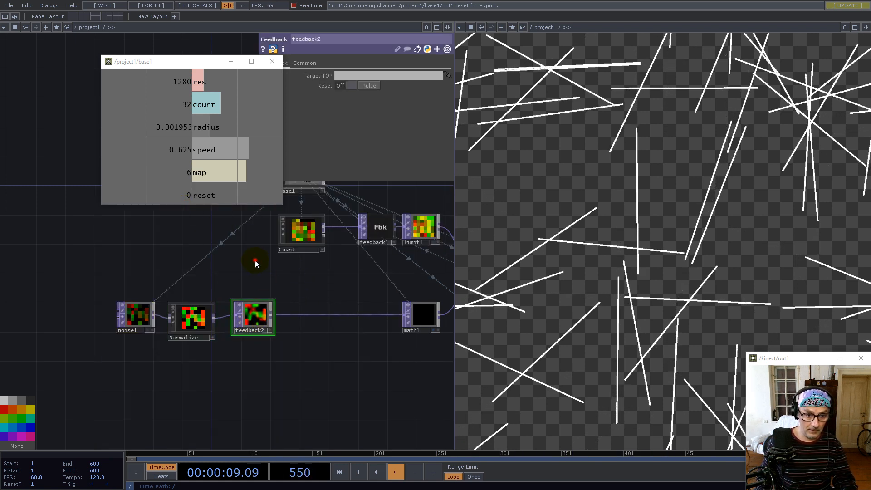
- Move the floating base1 control window clear of the parameters and reference its reset channel in feedback2's Reset
left_click_drag(213, 61, 137, 60)
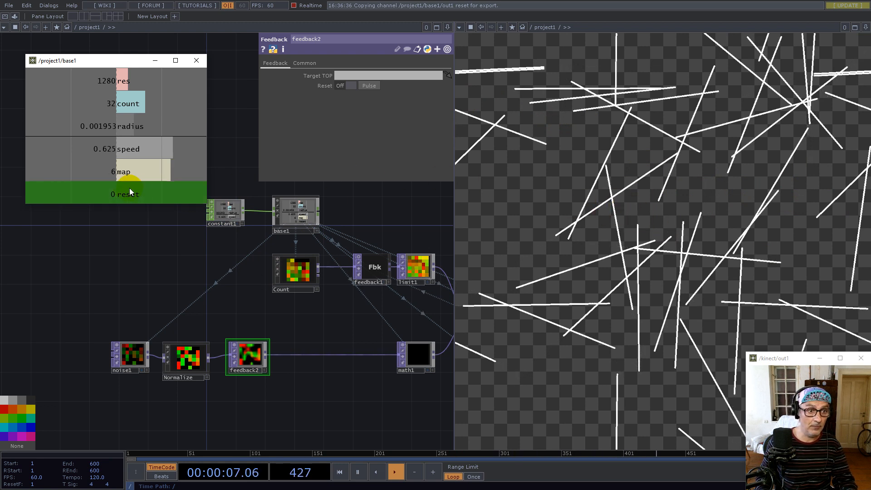
left_click_drag(123, 196, 372, 86)
left_click(375, 85)
left_click_drag(126, 194, 354, 86)
left_click(356, 83)
- Set feedback2's Viewer Smoothness to Nearest Pixel
left_click(350, 76)
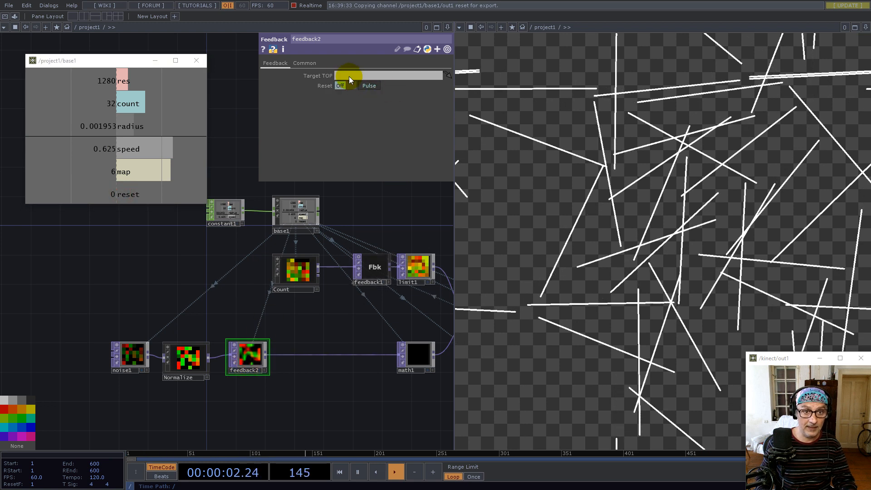
left_click(304, 63)
left_click(370, 146)
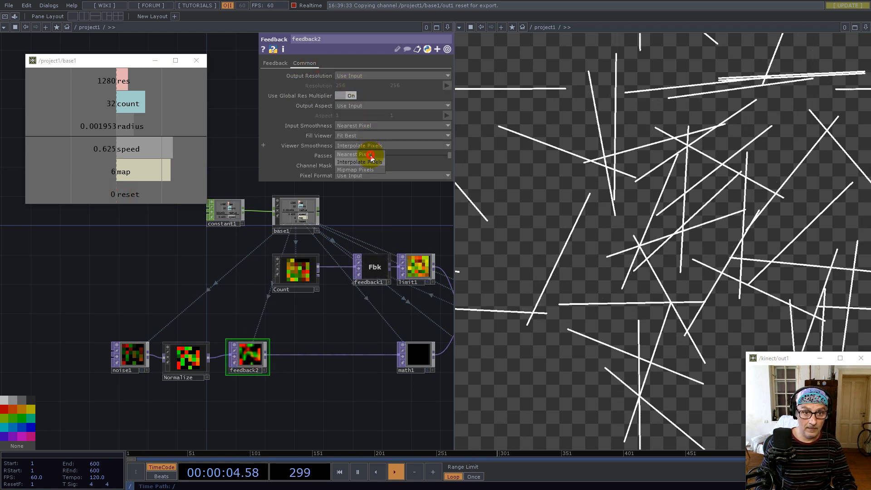
left_click(358, 155)
- Add a Math TOP fed by feedback2's output
left_click(265, 355)
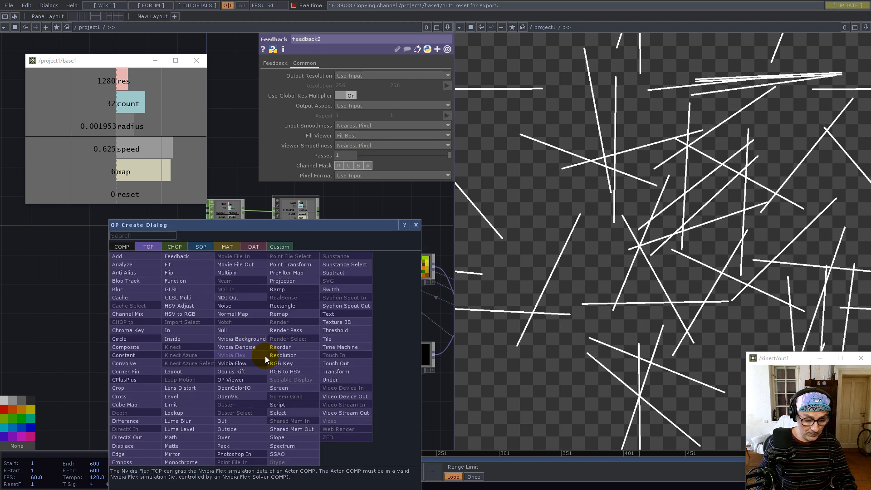
type("mat")
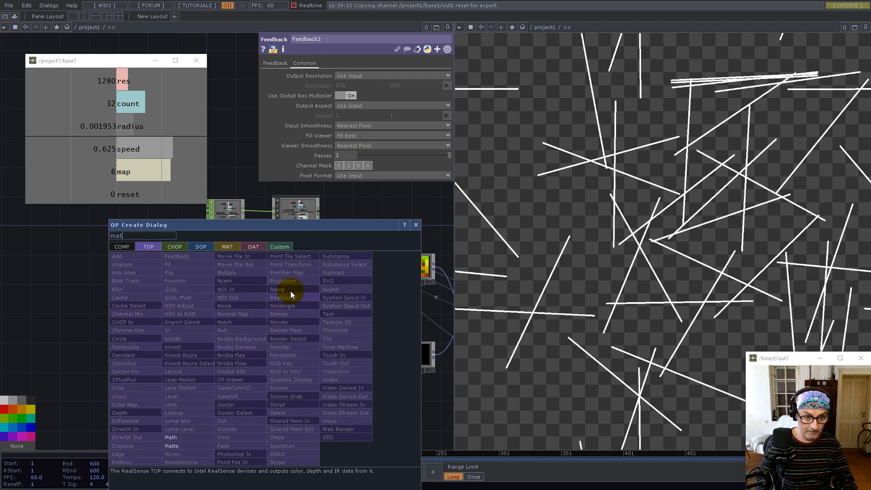
left_click(171, 438)
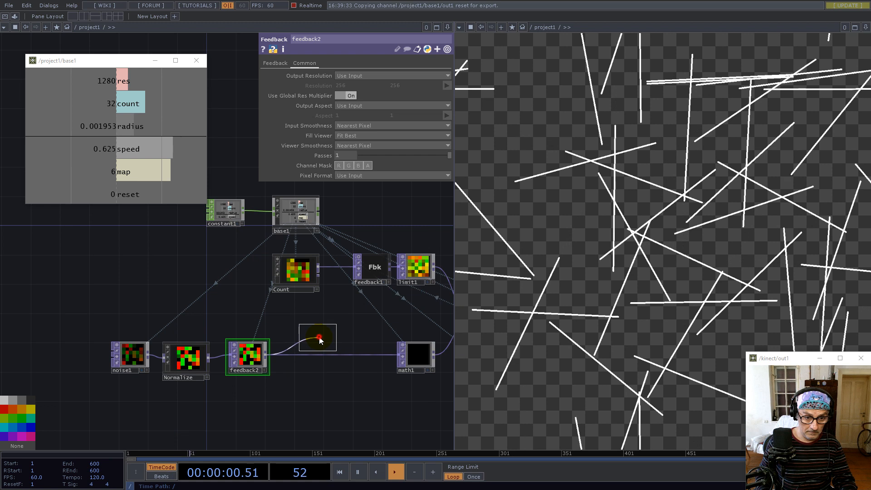
- Add a Matte TOP next to feedback2 and wire feedback2's output into all three of its inputs
left_click(318, 338)
scroll(318, 339, "up", 5)
left_click(220, 368)
left_click(289, 329)
left_click(218, 371)
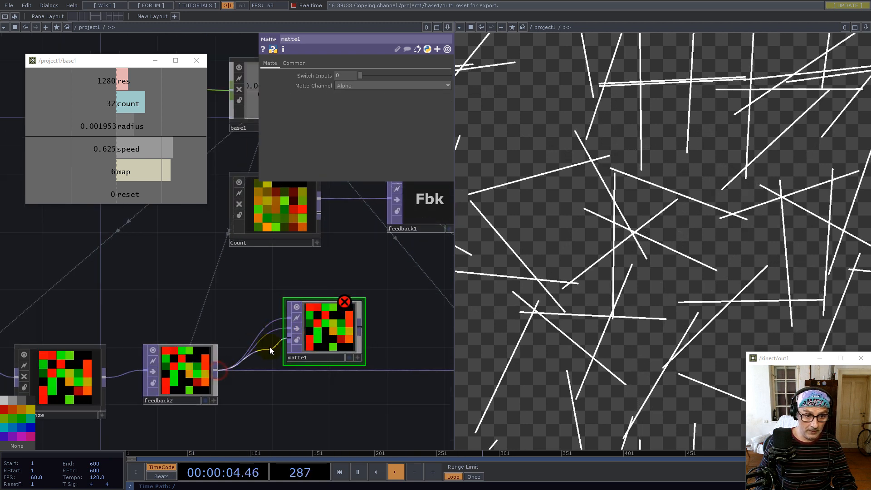
left_click(288, 338)
- Set matte1's viewer smoothness to Nearest Pixel and move the node lower, away from feedback2
left_click_drag(312, 334, 324, 255)
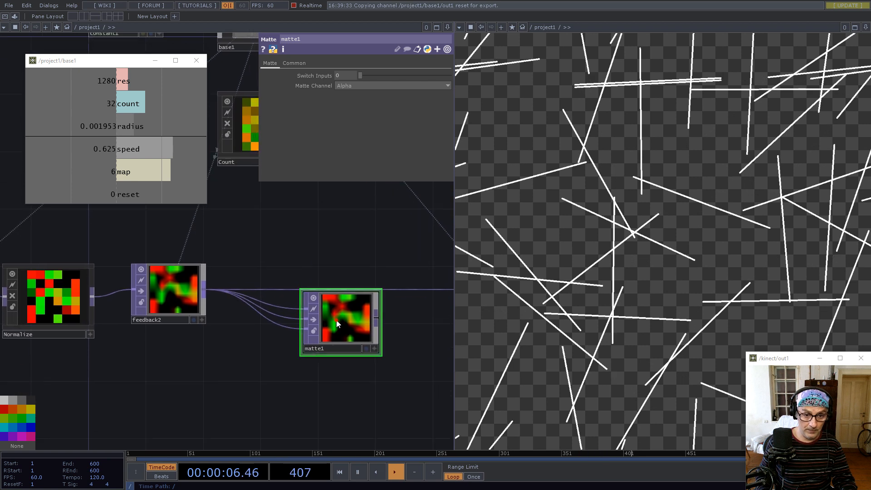
left_click(309, 64)
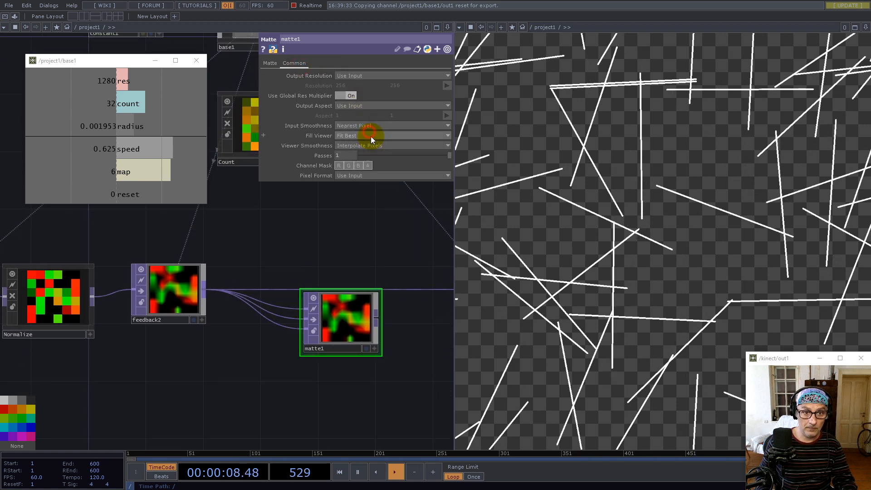
left_click_drag(355, 338, 384, 395)
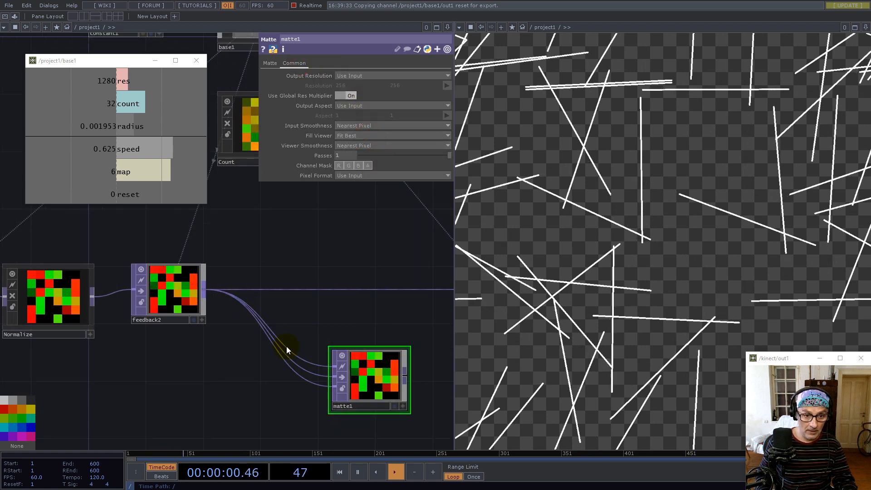
- Insert a Null TOP on the wire from feedback2 to matte1's first input and collapse it into a Base component
right_click(288, 349)
left_click(306, 337)
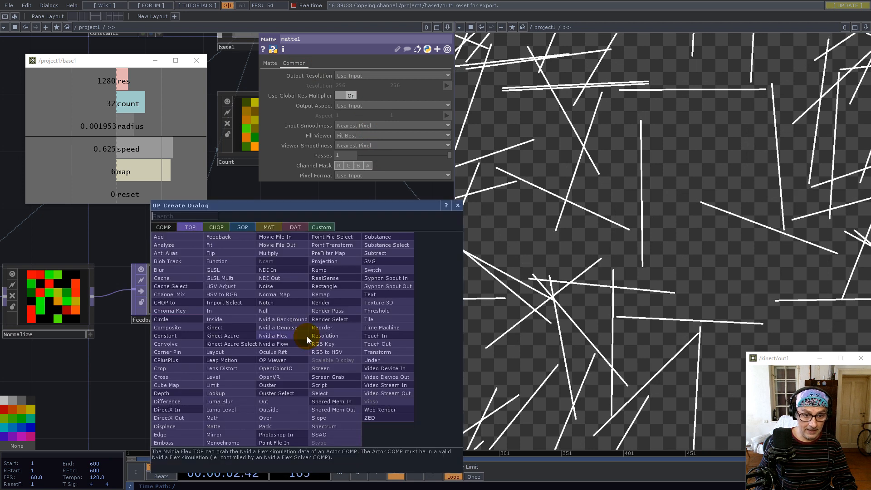
left_click(268, 305)
left_click(295, 279)
right_click(279, 235)
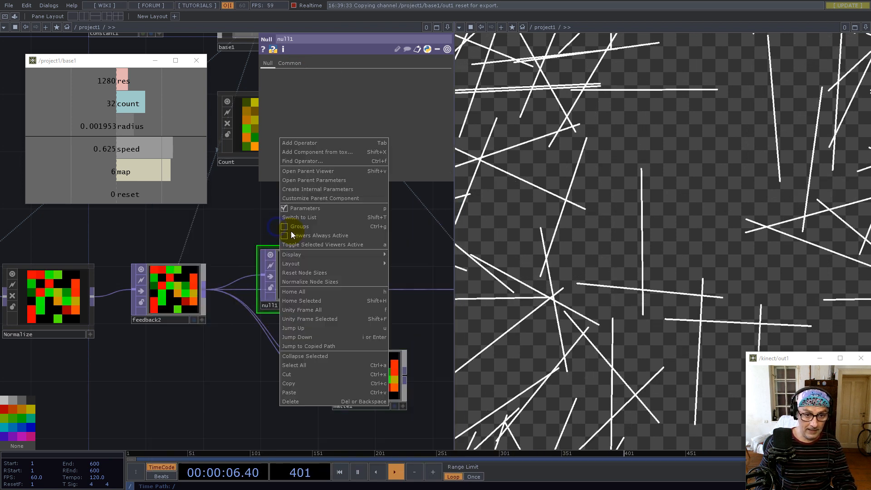
left_click(311, 356)
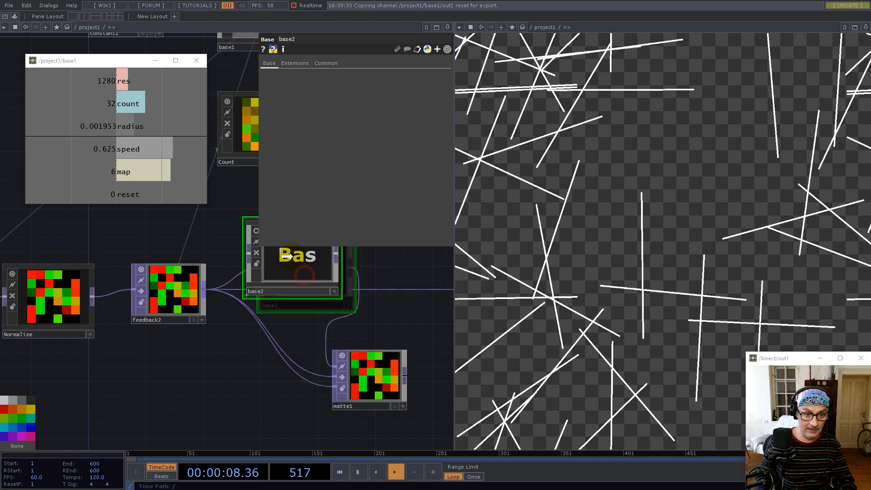
- Rename the new Base component as Perpendicular
left_click(265, 290)
type("Per")
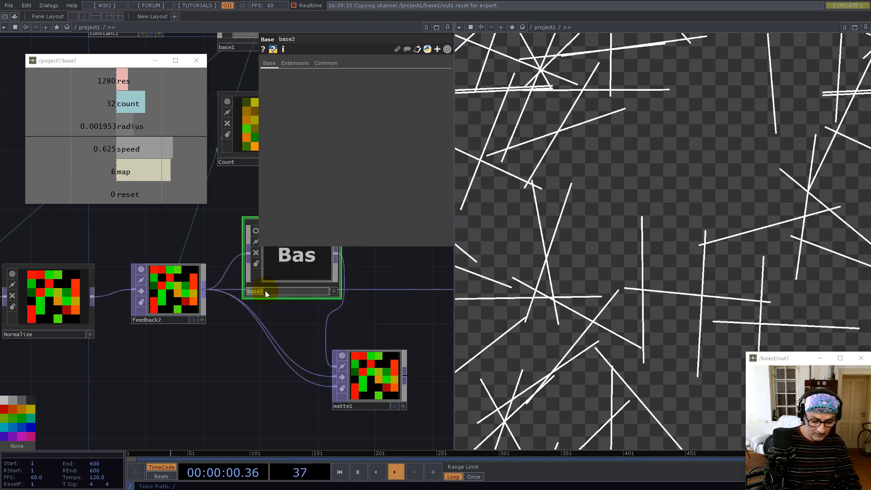
type("pen")
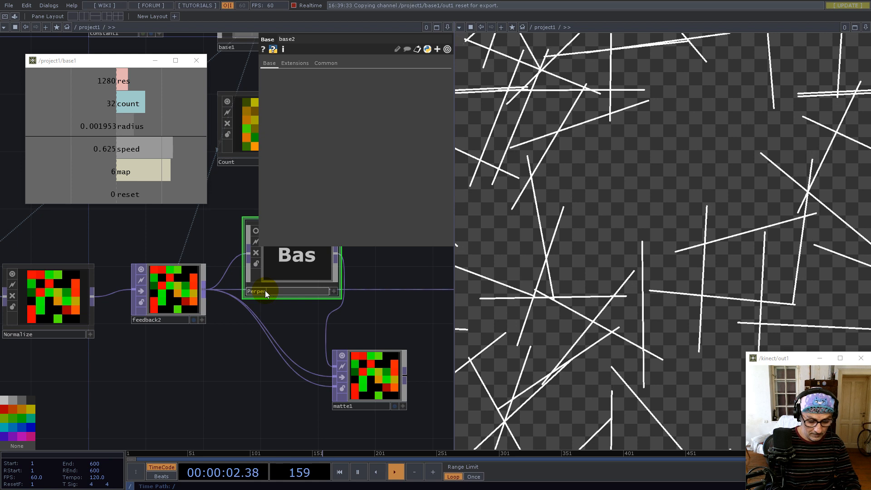
type("dicular")
key("Return")
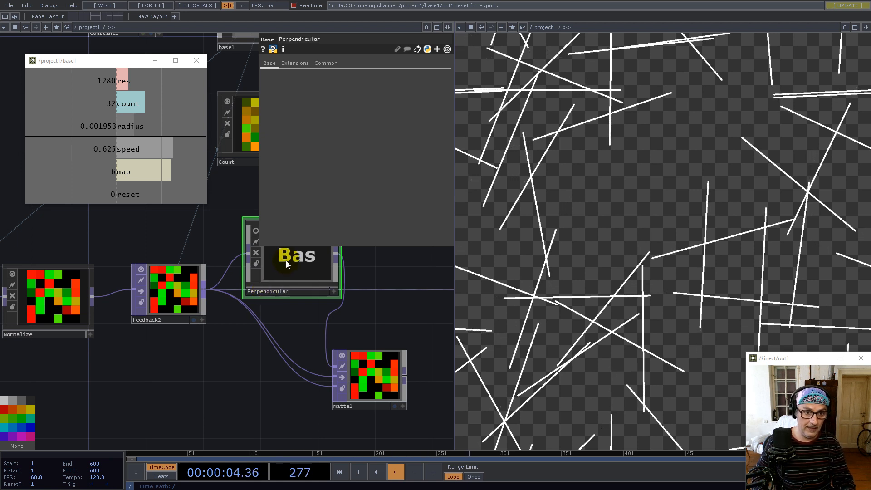
- Rearrange Perpendicular and matte1 between feedback2 and math1, leaving free space below for a second branch
scroll(197, 403, "down", 3)
left_click_drag(274, 392, 295, 367)
right_click_drag(291, 408, 61, 344)
left_click_drag(258, 330, 205, 334)
left_click(191, 341)
left_click_drag(253, 375, 275, 375)
left_click_drag(212, 384, 257, 358)
- Insert a Null TOP on the wire from feedback2 to matte1's third input and collapse it into a Base component
right_click(257, 346)
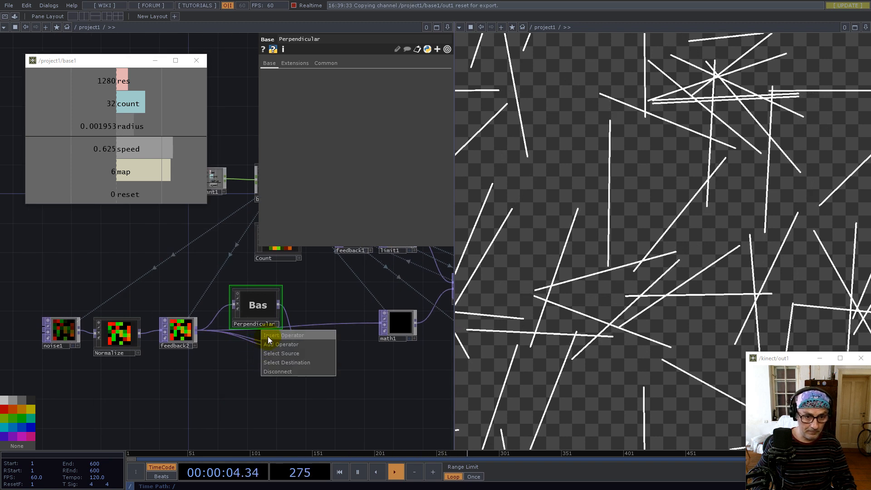
left_click(268, 336)
type("nu")
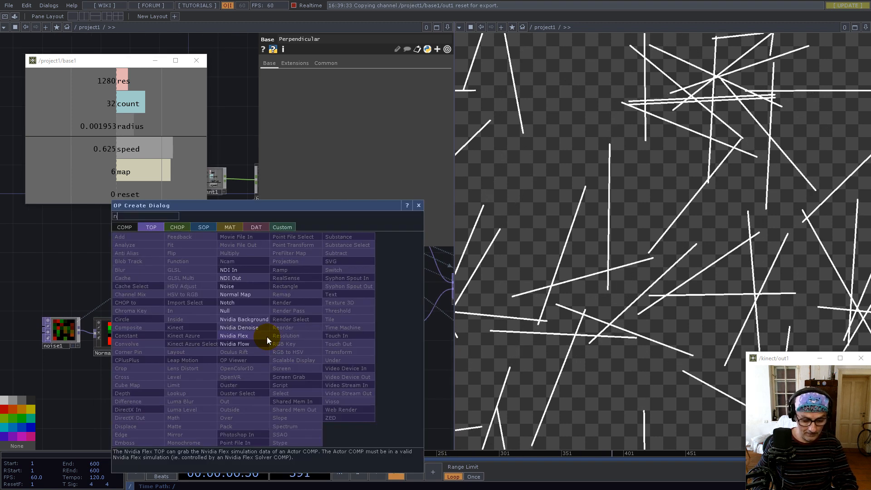
left_click(235, 313)
left_click(250, 372)
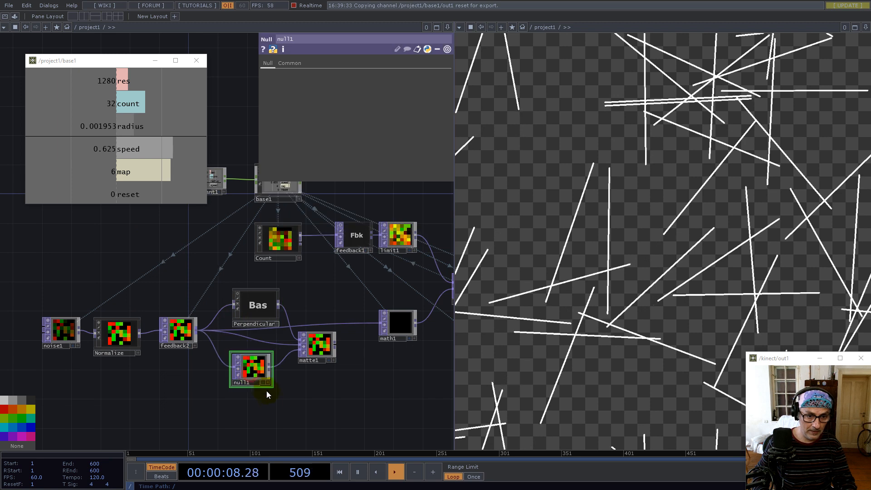
right_click(272, 396)
left_click(304, 439)
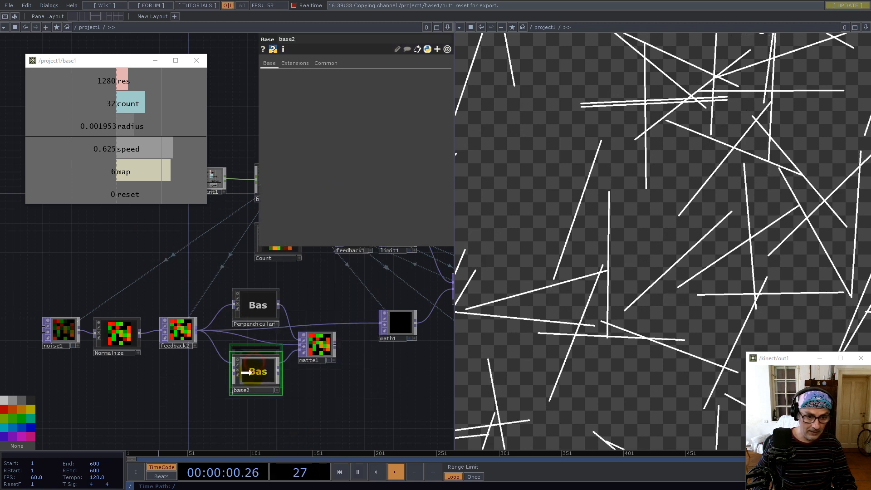
- Align the lower Base component under Perpendicular and rename it as Trigger
left_click_drag(252, 373, 244, 373)
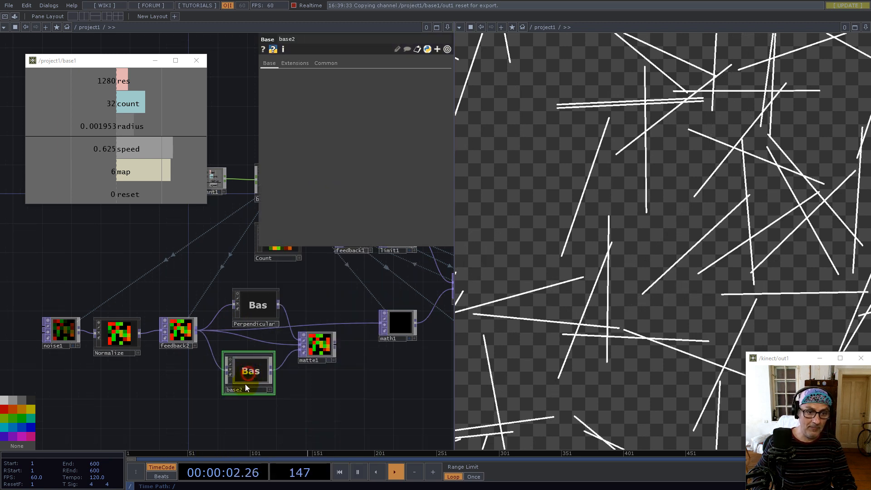
type("T")
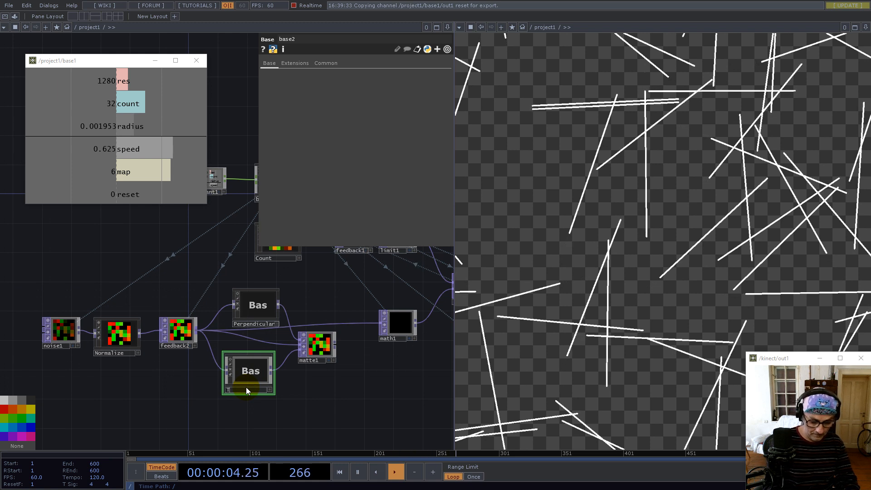
type("rigger")
key("Return")
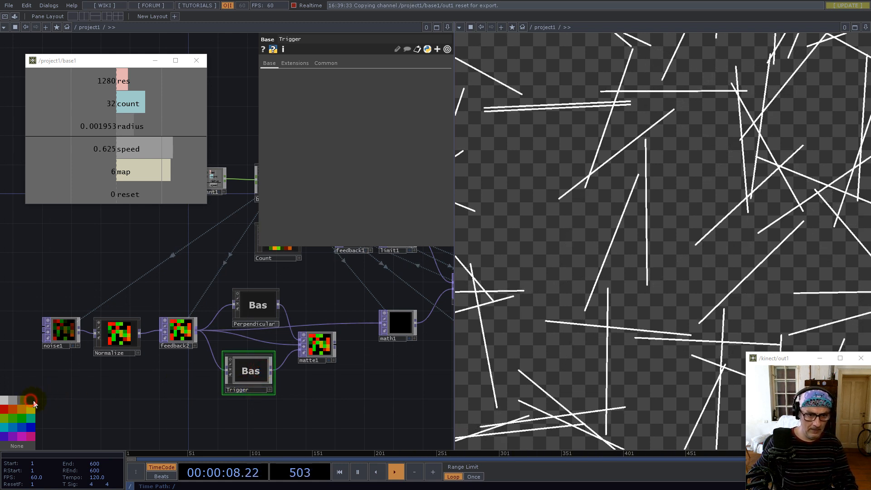
- Move matte1 farther from the Perpendicular and Trigger components and examine its three input connections
scroll(309, 351, "up", 3)
left_click_drag(309, 350, 337, 350)
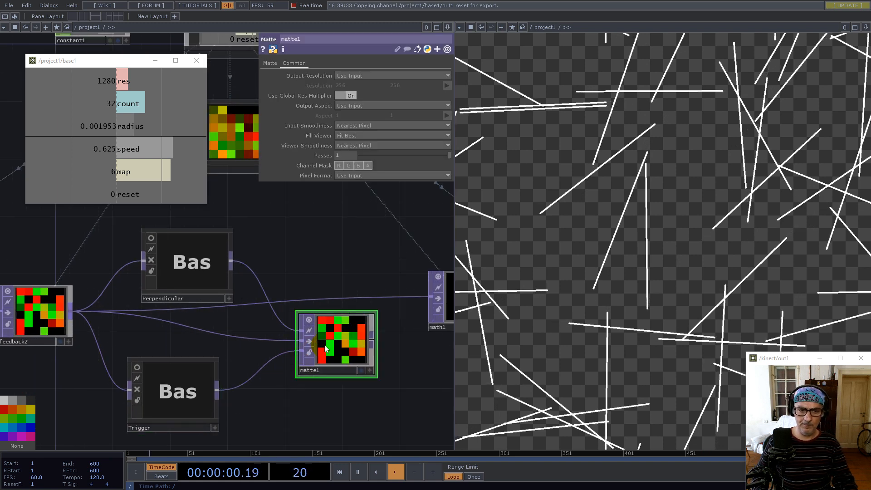
scroll(298, 351, "up", 3)
scroll(298, 351, "up", 1)
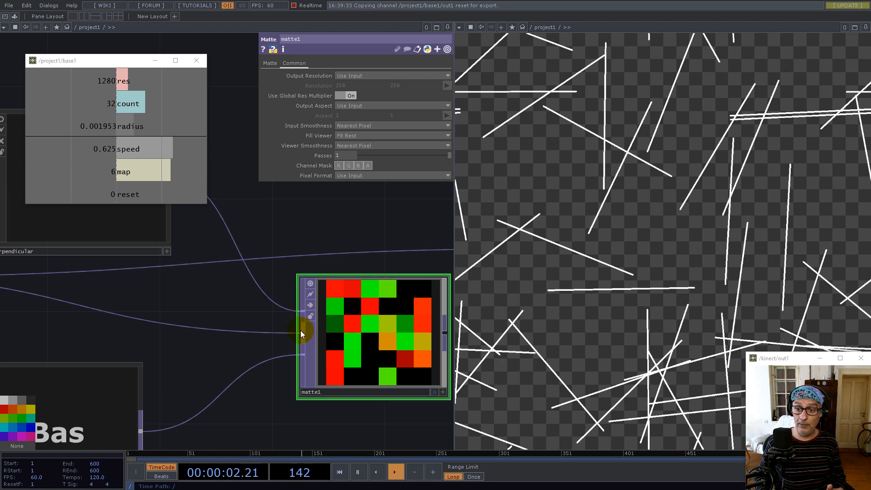
scroll(410, 349, "down", 8)
left_click_drag(391, 388, 316, 388)
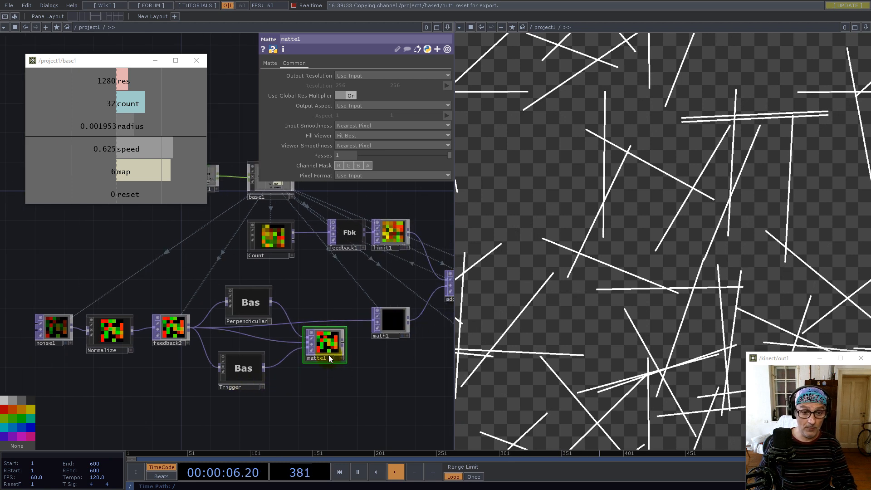
- Enter the Perpendicular component's network and delete the Null between in1 and out1
scroll(188, 318, "up", 4)
left_click(130, 317)
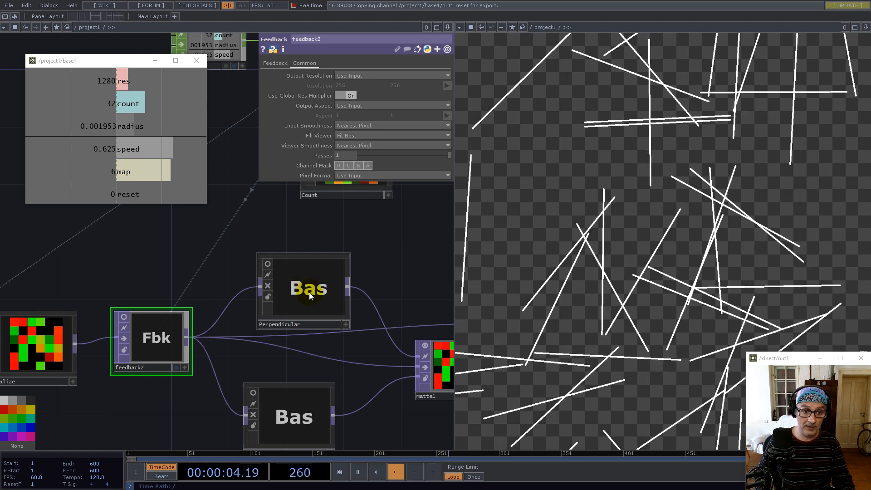
key("i")
left_click_drag(220, 291, 274, 355)
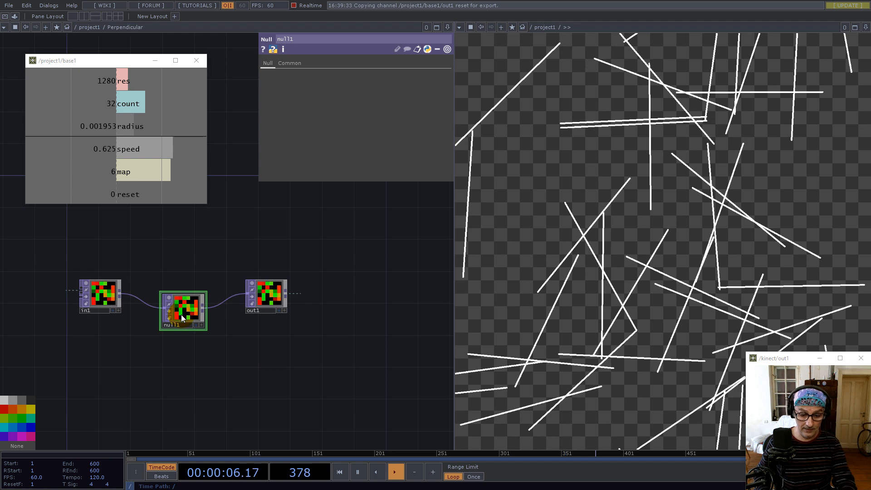
key("Delete")
- Insert a Math TOP on the wire between in1 and out1
right_click(153, 291)
left_click(162, 284)
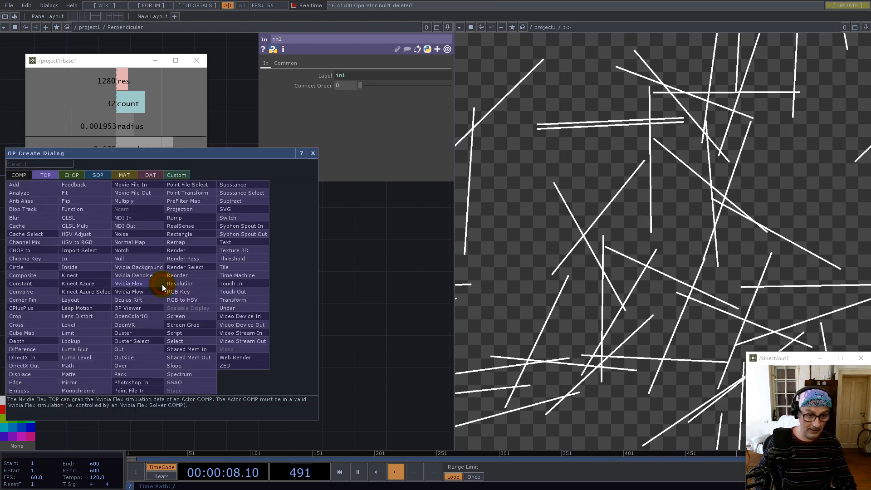
type("mat")
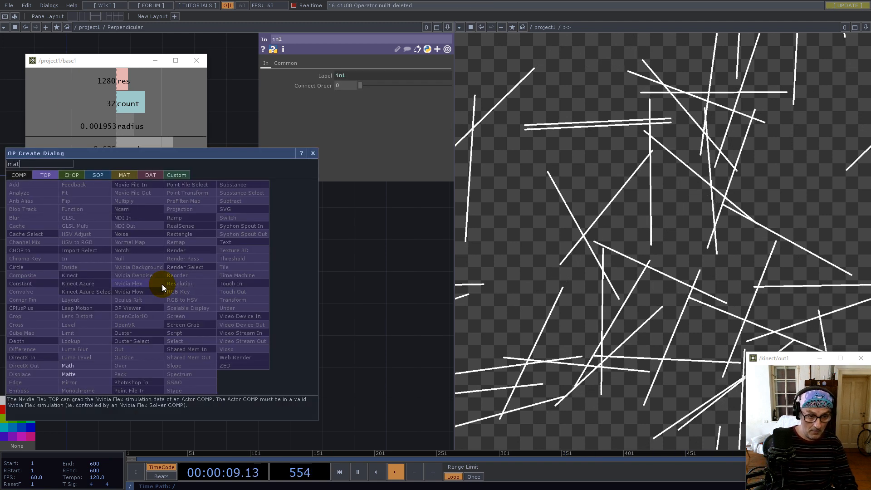
left_click(67, 365)
left_click(206, 296)
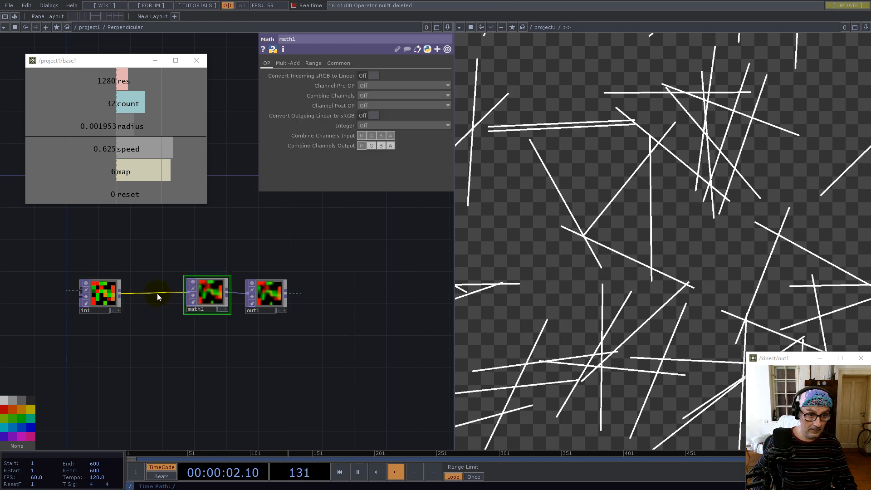
- Insert a Reorder TOP on the wire between in1 and math1
right_click(157, 295)
left_click(163, 285)
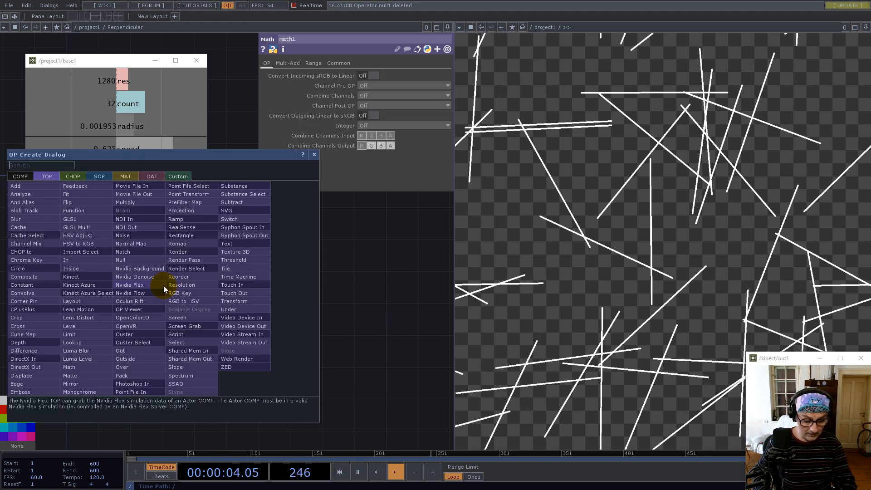
type("re")
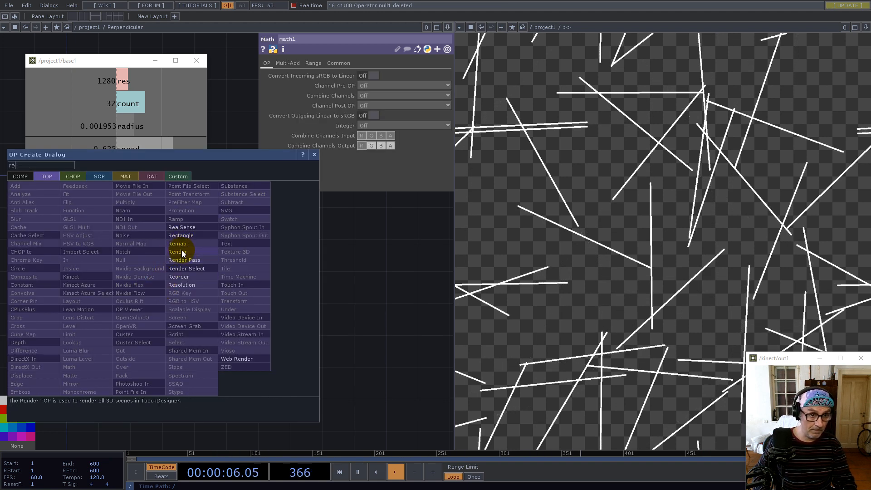
left_click(179, 276)
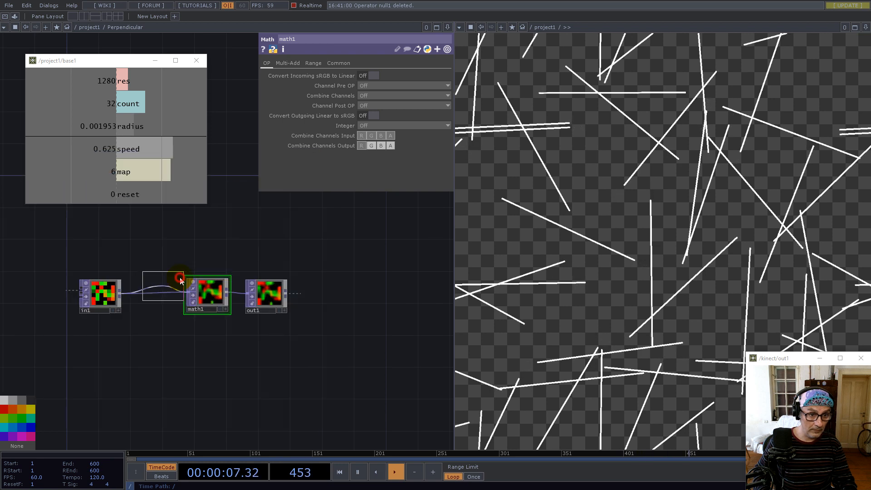
left_click(157, 298)
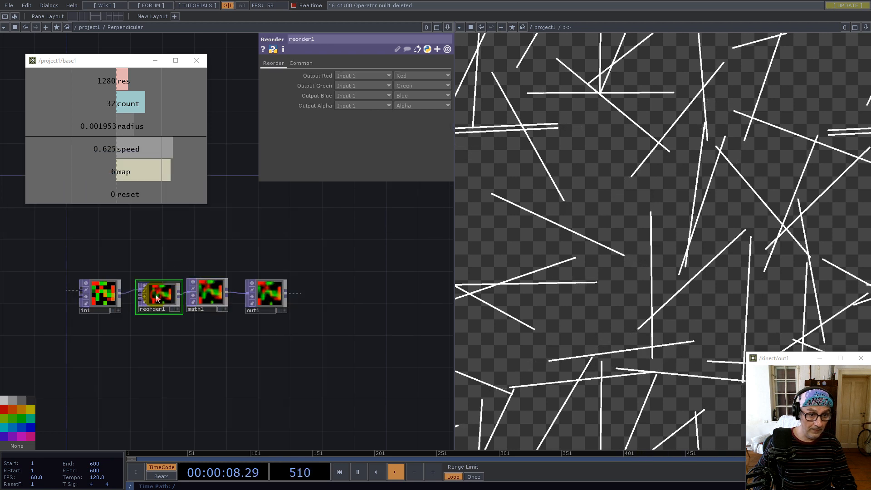
- Set reorder1's viewer smoothness to Nearest Pixel
left_click(312, 64)
left_click(361, 145)
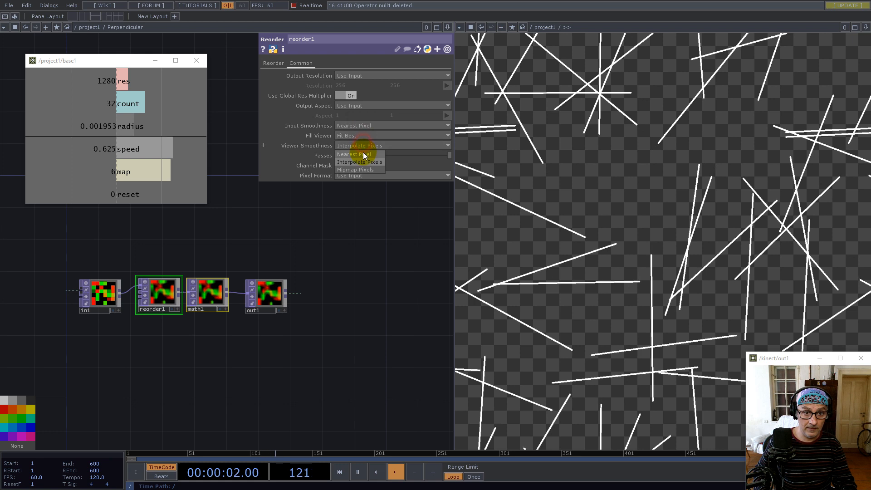
left_click(363, 154)
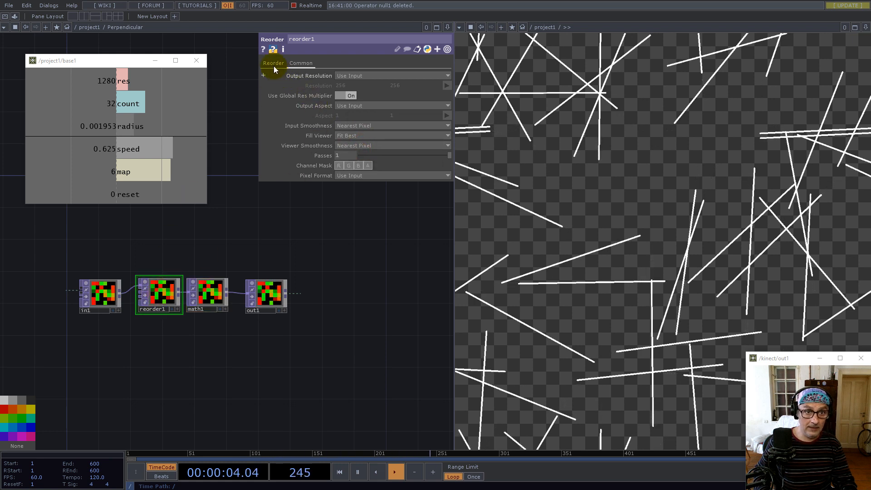
- Set the source of reorder1's Output Red to Input 2
left_click(273, 63)
left_click(376, 77)
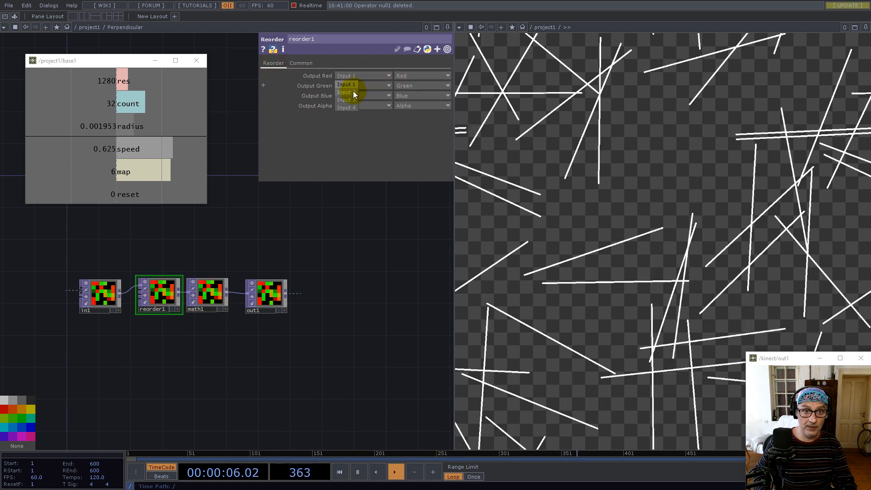
left_click(353, 92)
left_click(363, 84)
left_click(353, 103)
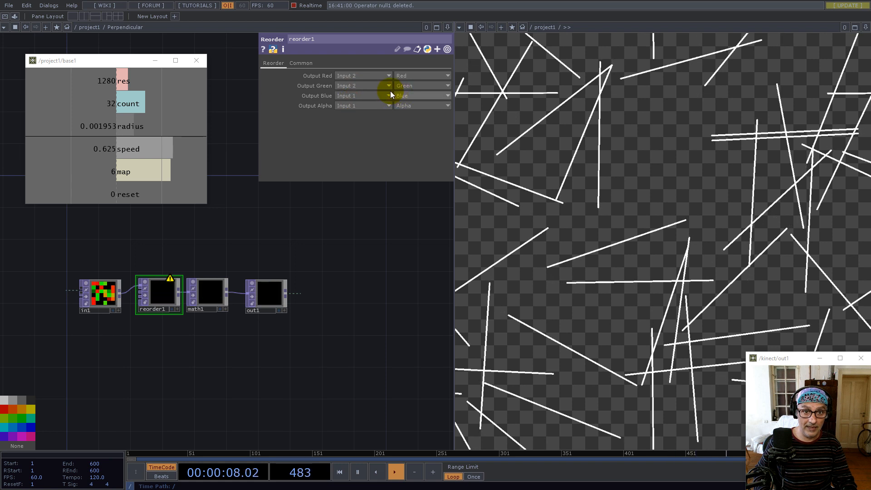
left_click(347, 86)
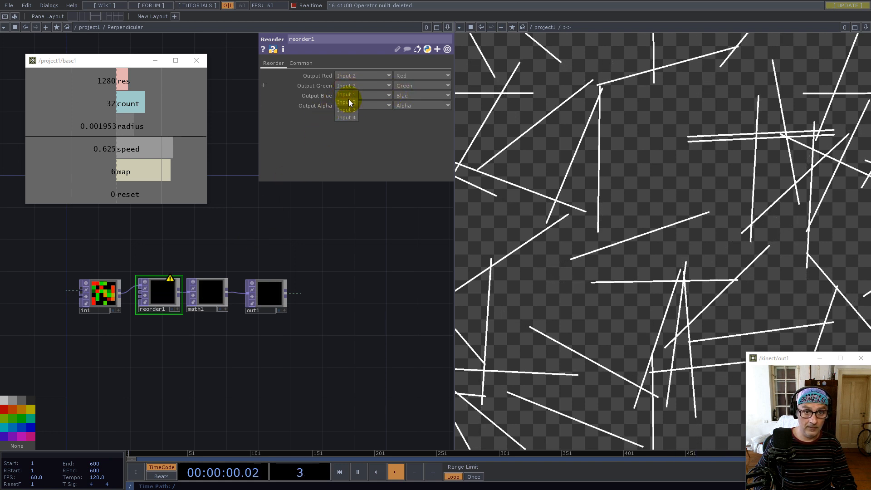
left_click(348, 95)
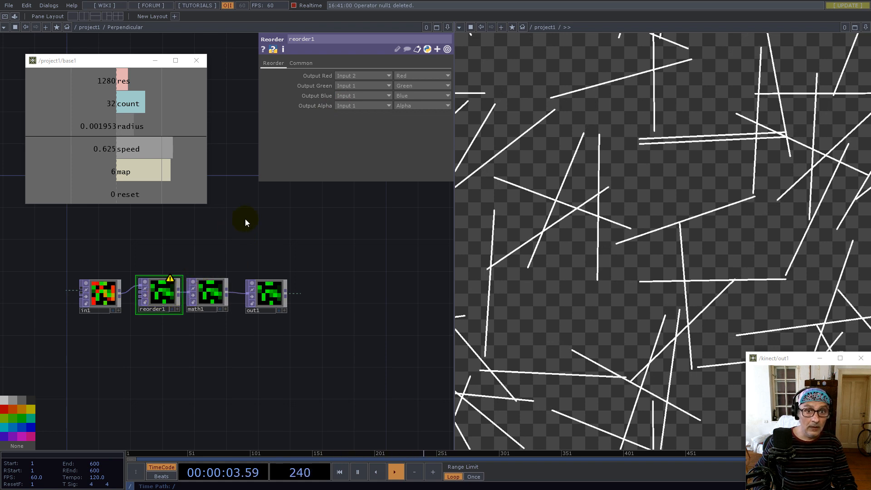
- Undo the Output Red input change on reorder1, and swap its channels: Output Red from Green, Output Green from Red
key("ctrl+z")
left_click(399, 75)
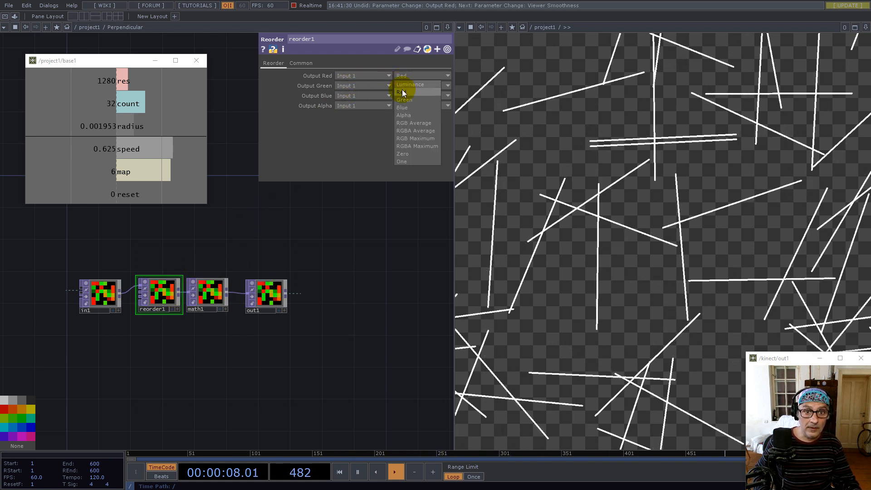
left_click(404, 100)
left_click(411, 86)
left_click(405, 100)
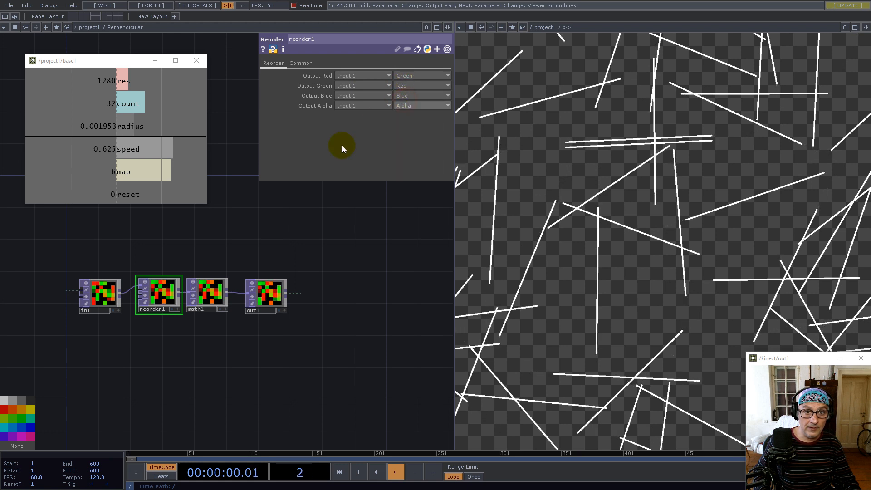
- Set math1's Multiply to -1 and restrict its channel mask to the green channel
scroll(204, 295, "up", 3)
left_click(233, 282)
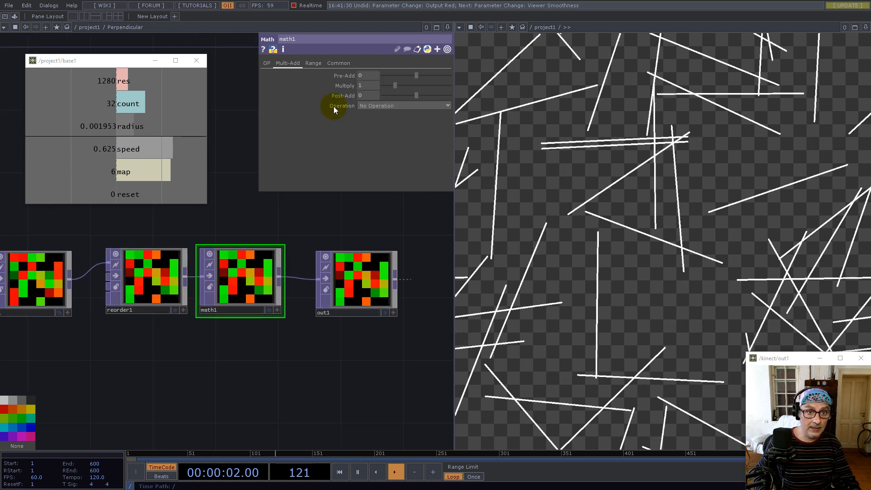
left_click(364, 85)
type("-")
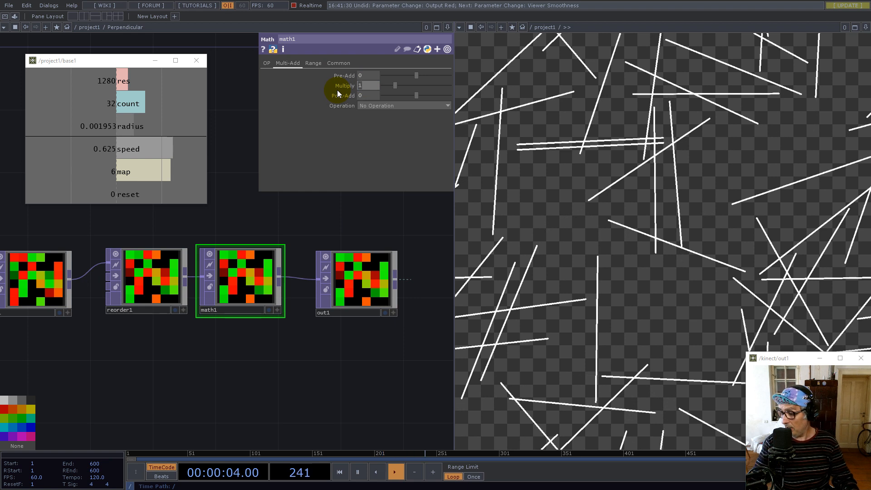
type("1")
key("Return")
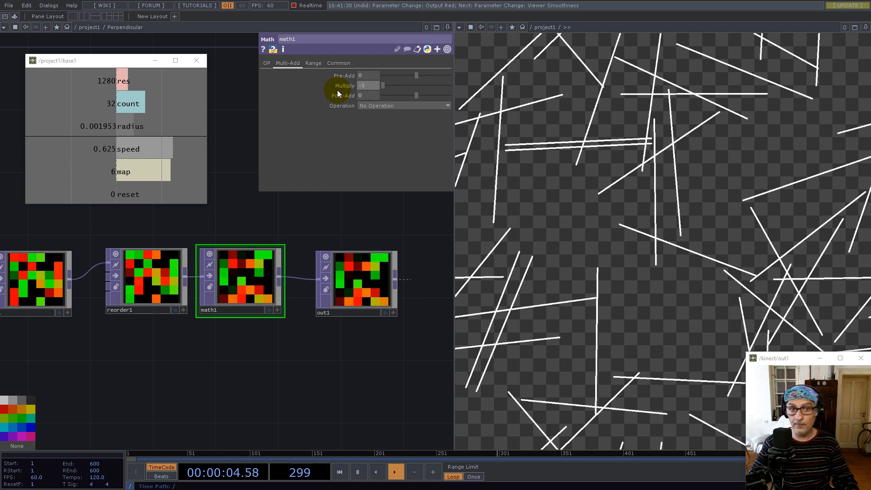
left_click(338, 64)
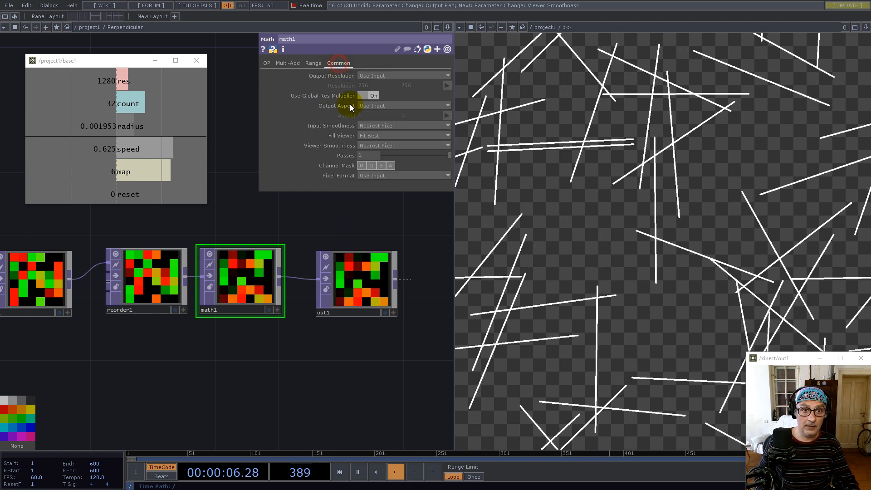
left_click(372, 166)
- Return to the project1 network and show the live output on the Perpendicular and feedback2 nodes
scroll(301, 301, "down", 5)
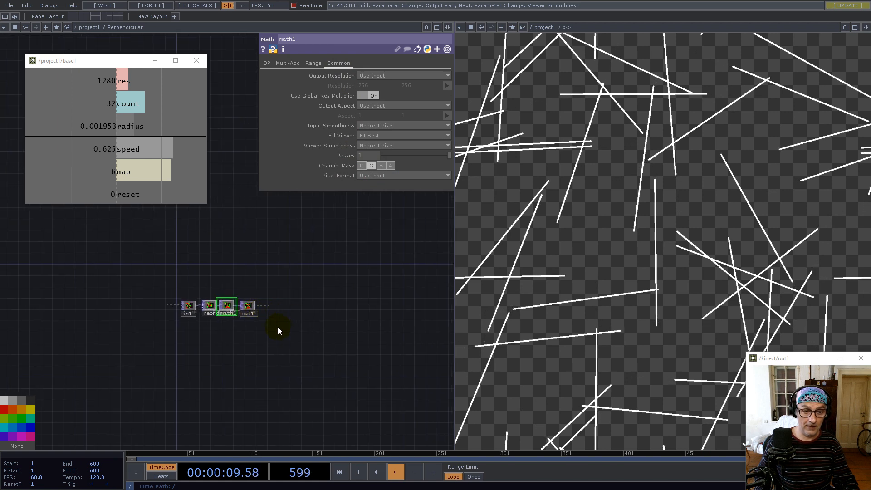
scroll(226, 346, "down", 5)
scroll(225, 338, "up", 4)
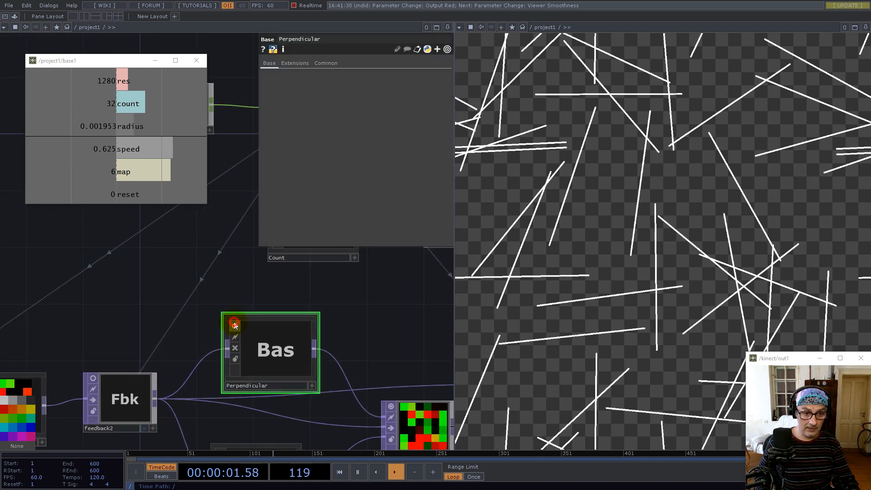
left_click(234, 324)
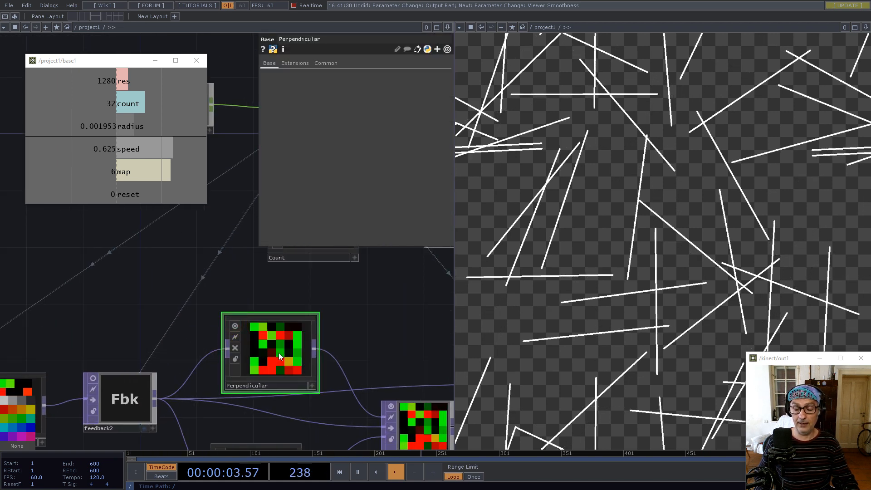
left_click(125, 399)
left_click(93, 378)
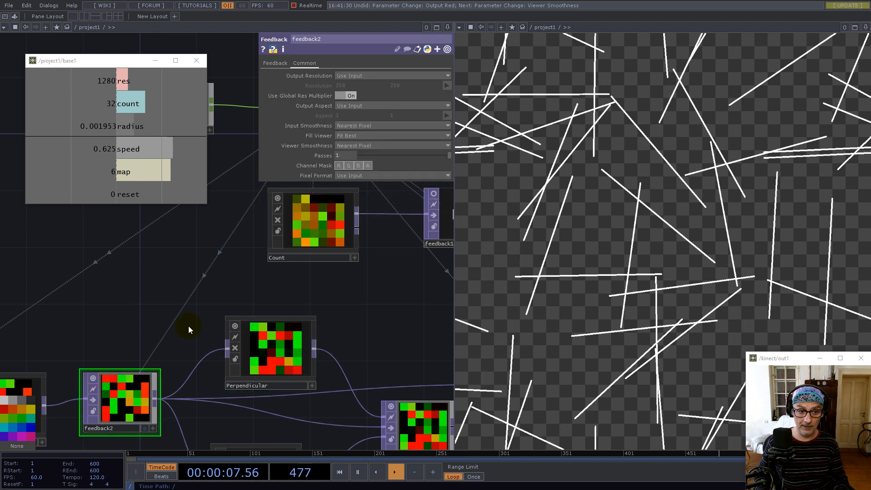
- Enter the Trigger component, delete null1 between in1 and out1, and move in1 lower than out1
scroll(202, 294, "down", 5)
double_click(227, 342)
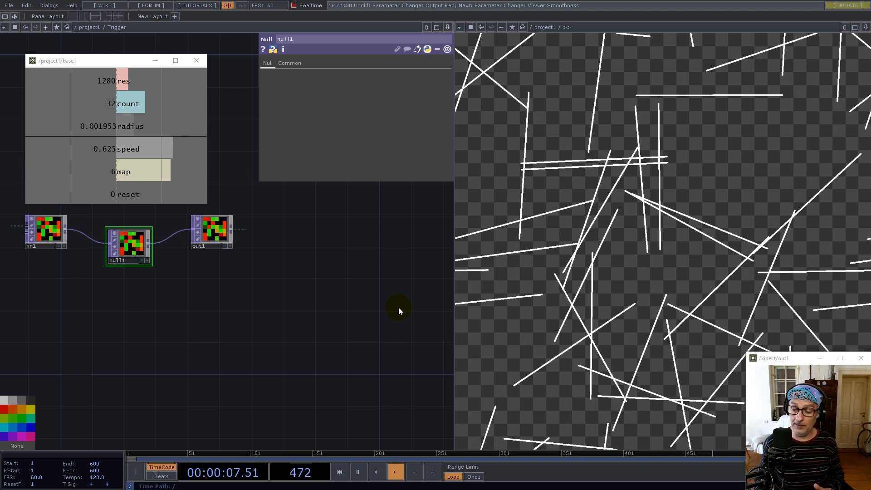
left_click_drag(211, 330, 309, 362)
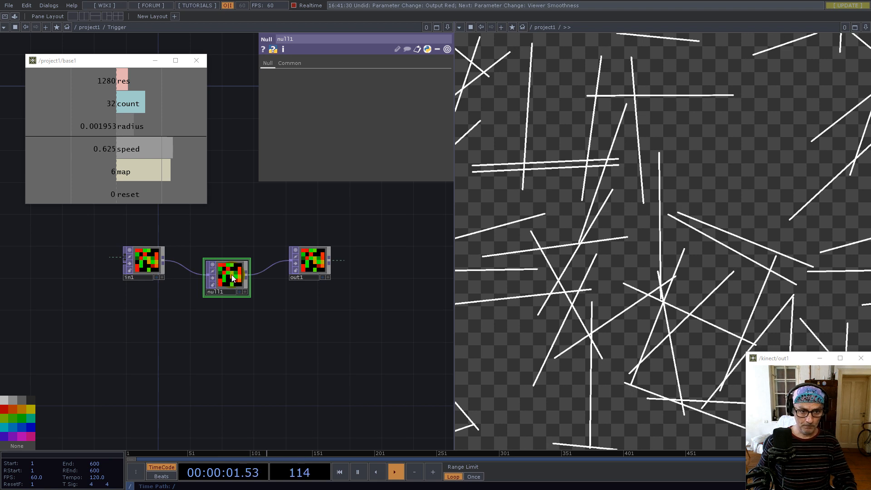
key("Delete")
left_click_drag(139, 262, 134, 324)
- Add a Constant TOP above in1 and link both of its resolution values to base1's res channel
left_click_drag(189, 369, 288, 371)
scroll(242, 331, "up", 6)
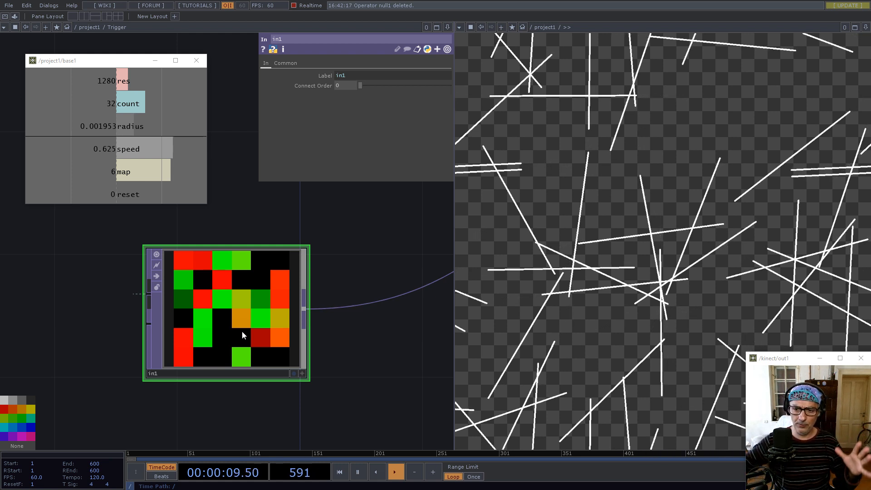
scroll(290, 333, "down", 5)
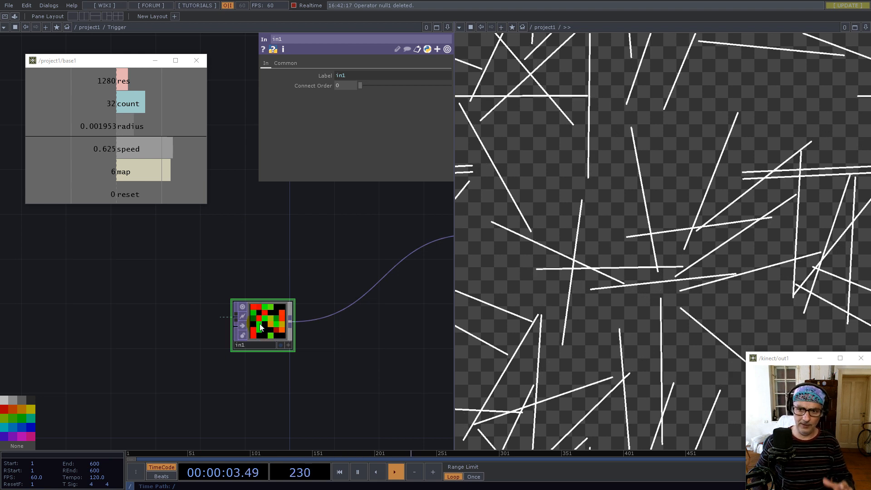
scroll(267, 368, "down", 3)
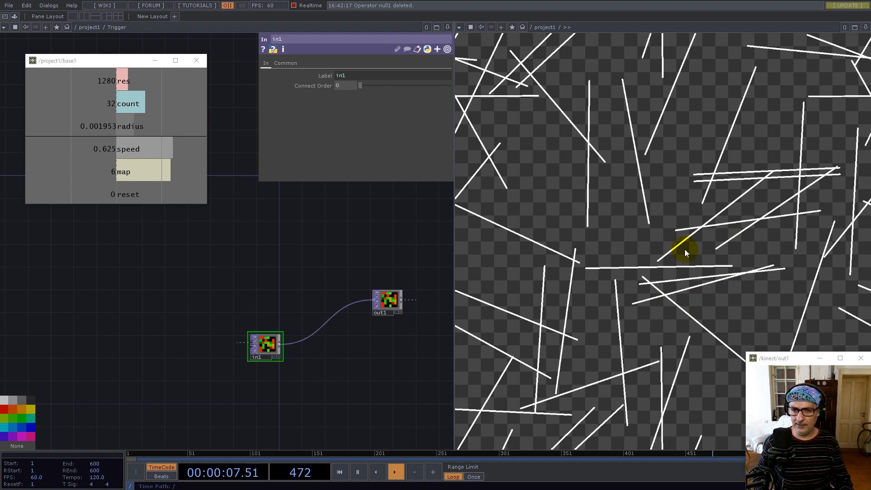
double_click(161, 257)
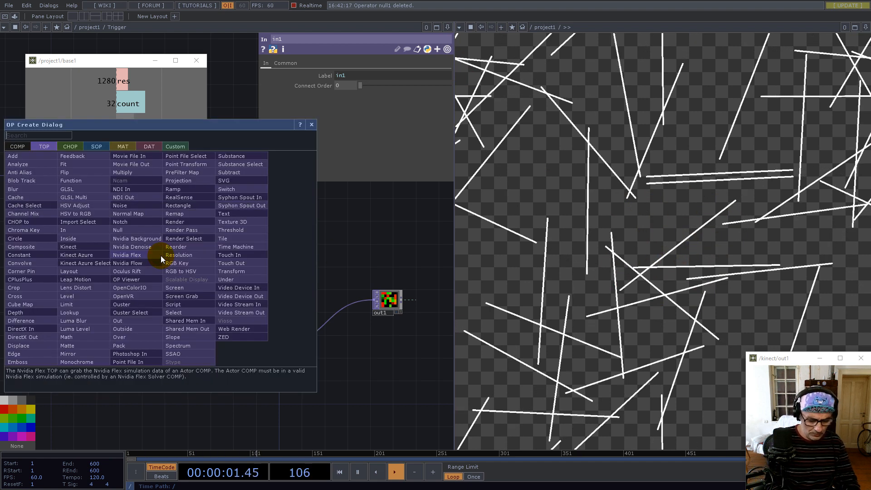
type("co")
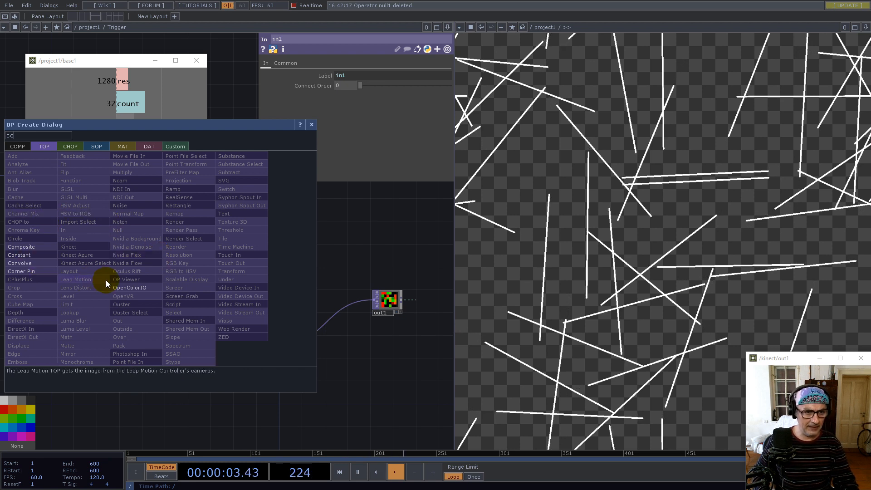
left_click(20, 255)
left_click(179, 274)
left_click_drag(122, 81, 313, 85)
left_click(324, 87)
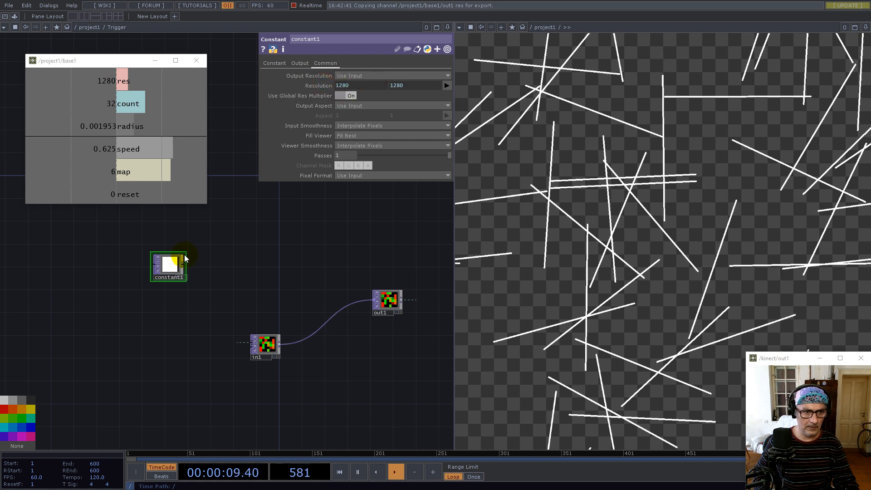
- Set constant1's color to black (0, 0, 0) and its pixel format to 32-bit float (RG)
left_click(280, 63)
middle_click_drag(326, 76, 117, 71)
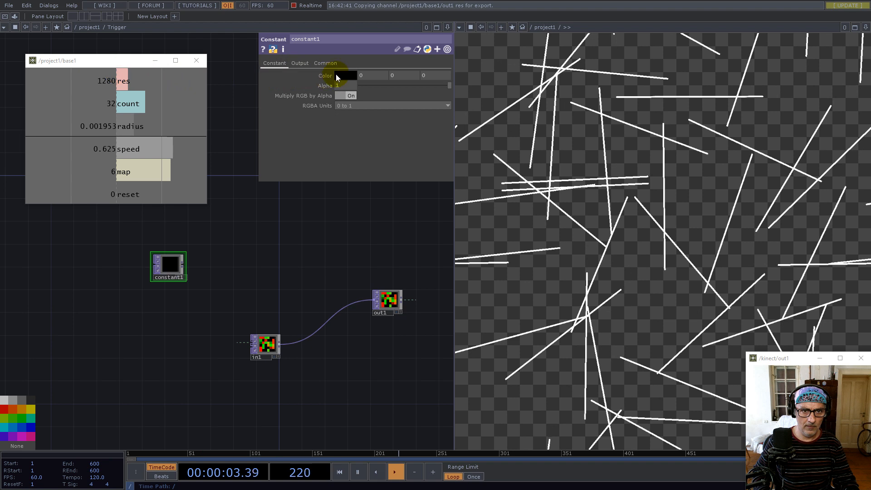
left_click(334, 63)
left_click(384, 174)
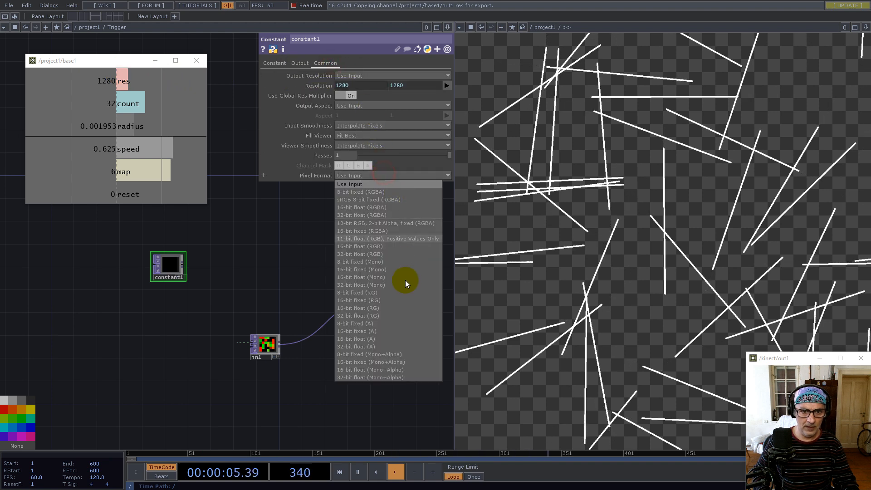
left_click(369, 316)
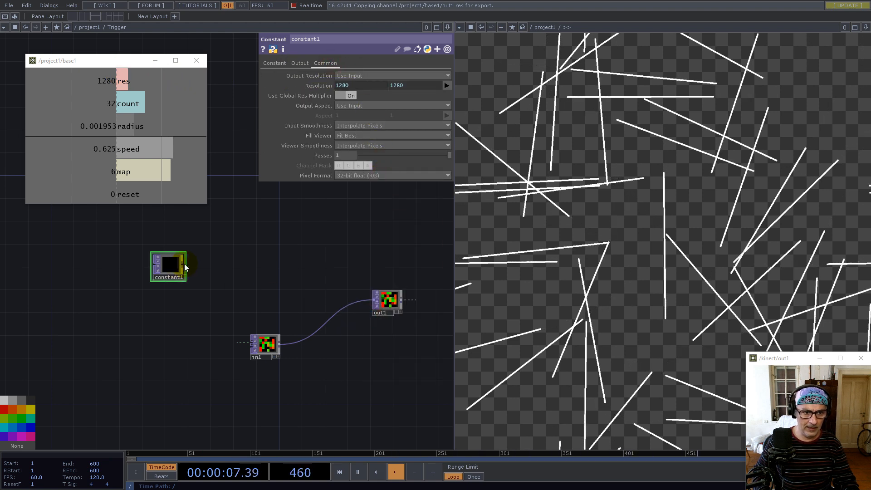
- Append a Feedback TOP to the output of constant1
right_click(185, 267)
type("feed")
left_click(114, 164)
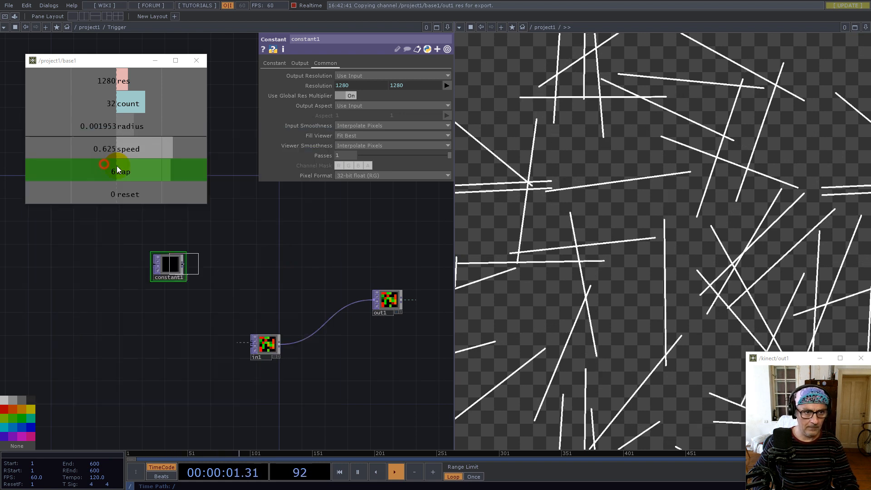
left_click(209, 265)
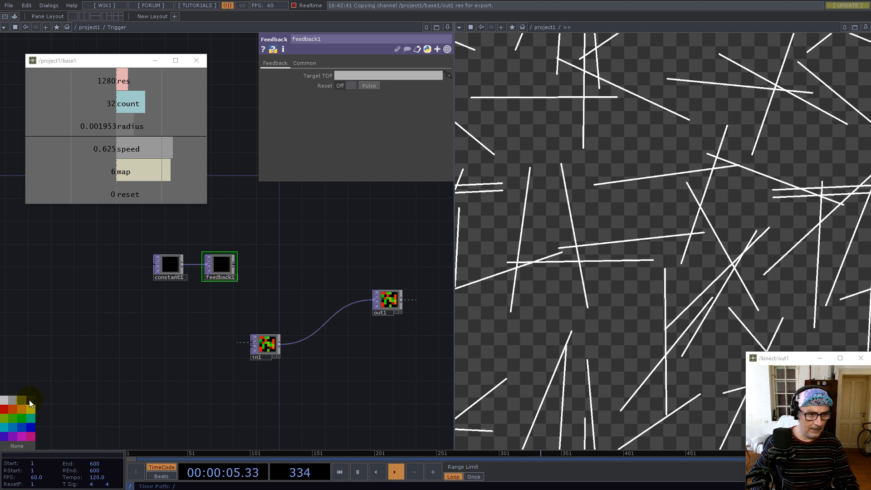
- Split the Trigger network pane into upper and lower halves and move the base1 control window off the network area
left_click(448, 27)
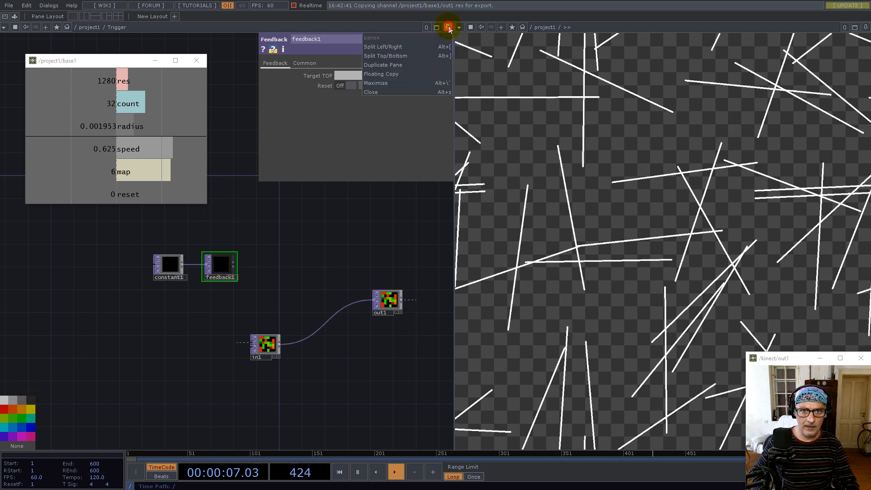
left_click(390, 56)
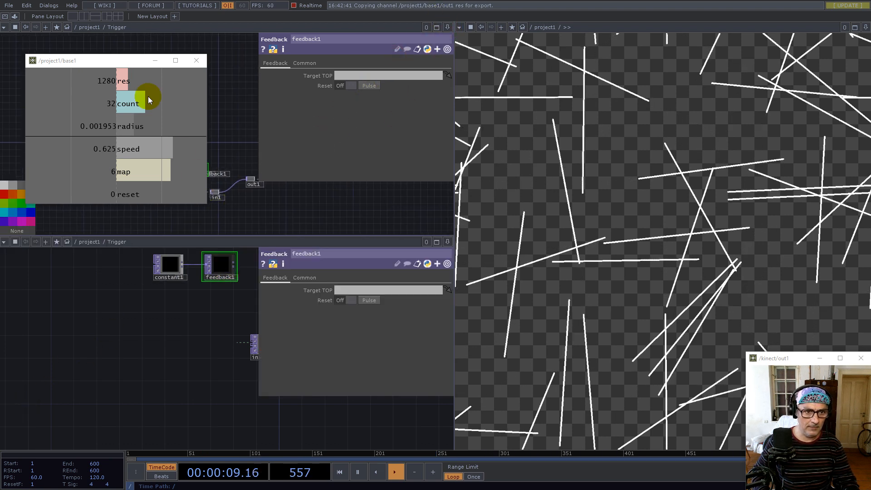
left_click_drag(117, 61, 795, 130)
- Show the project1 network in the upper pane and set feedback1's Target TOP to /project1/buffer
scroll(142, 187, "down", 4)
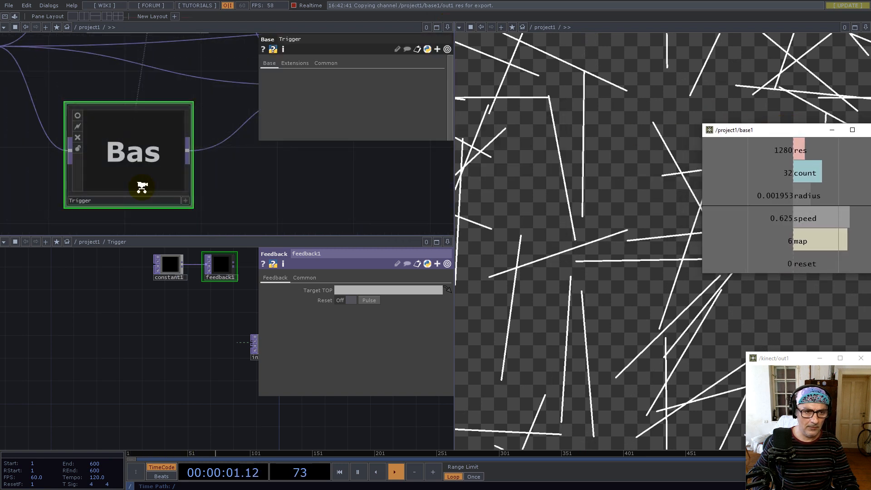
scroll(142, 187, "down", 6)
left_click_drag(224, 92, 124, 102)
left_click_drag(206, 103, 114, 94)
scroll(235, 163, "up", 5)
left_click_drag(204, 323, 140, 448)
left_click_drag(236, 185, 388, 289)
left_click_drag(185, 362, 173, 362)
left_click_drag(166, 326, 171, 299)
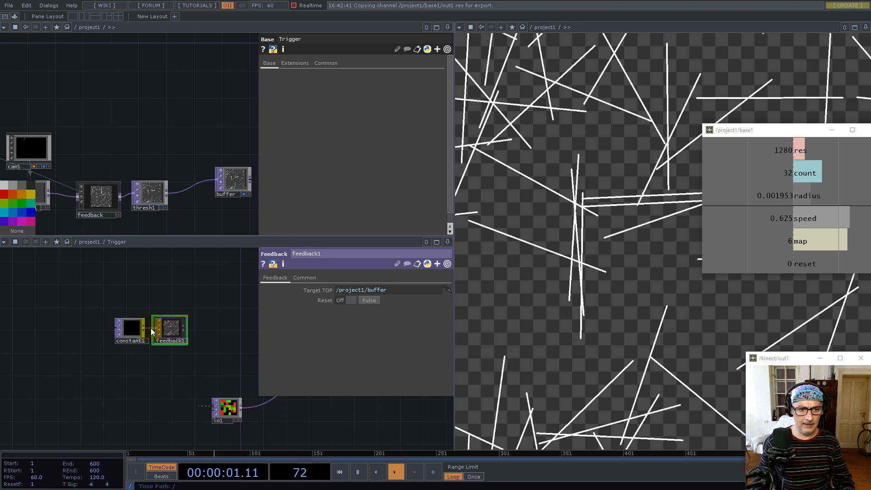
- Duplicate constant1 and feedback1 together and place the copies directly below the originals
middle_click_drag(135, 326, 124, 289)
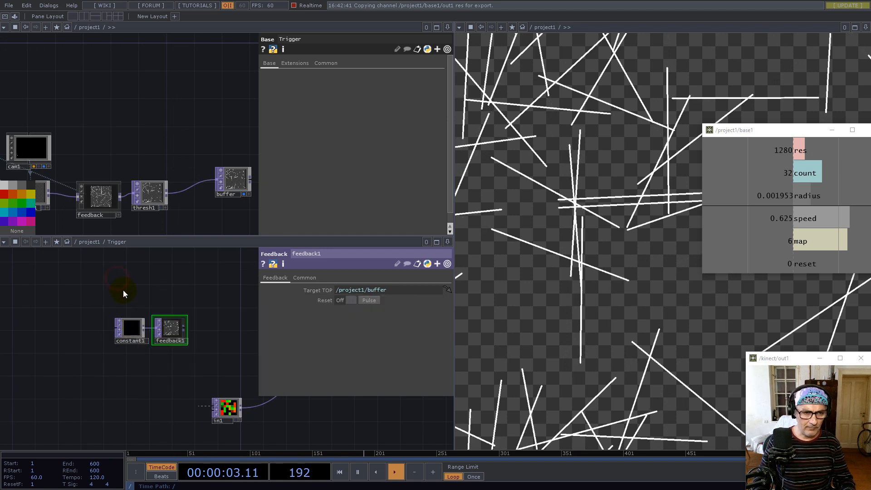
left_click_drag(111, 295, 186, 346)
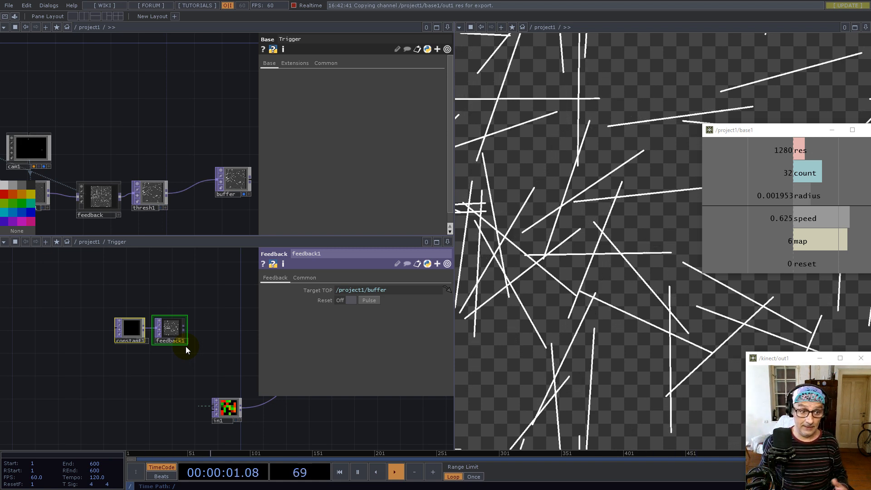
key("ctrl+v")
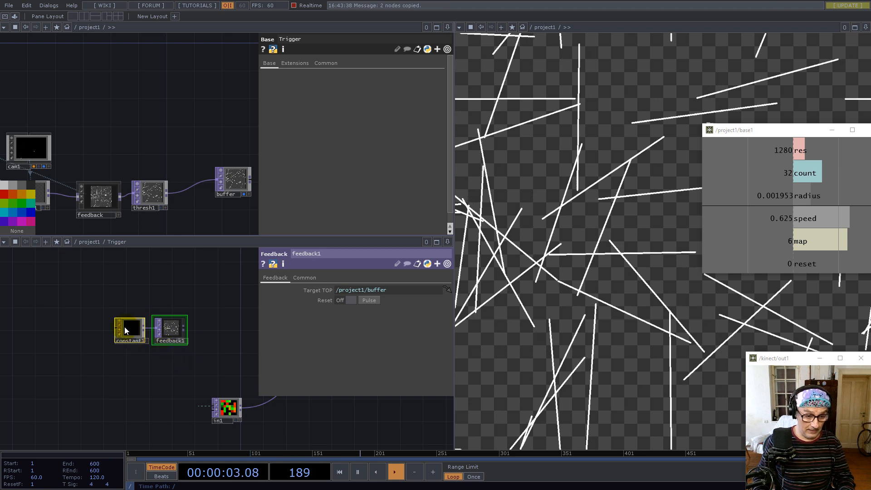
left_click_drag(132, 358, 132, 386)
- Link both resolution values of constant2 to base1's map channel
left_click(131, 386)
left_click(804, 244)
left_click_drag(785, 241, 323, 299)
left_click(329, 303)
- Set feedback2's Target TOP to /project1/pos and close the extra upper network pane
left_click(170, 387)
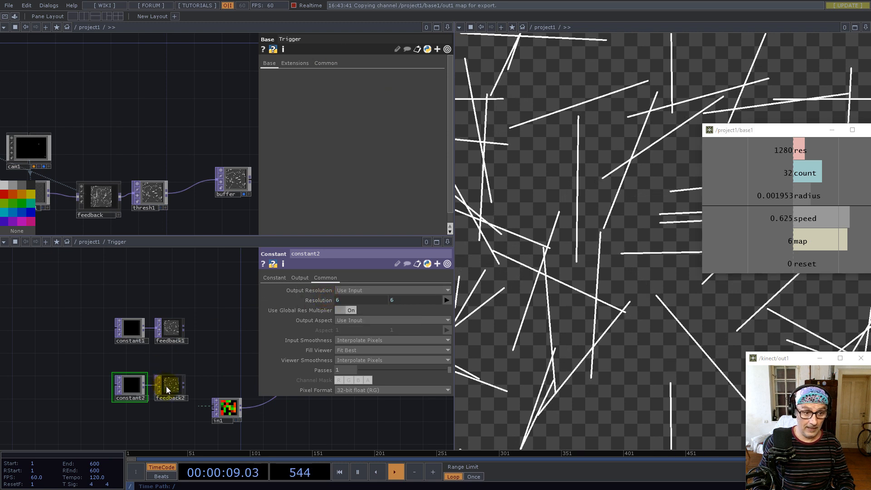
left_click_drag(196, 129, 160, 110)
scroll(159, 109, "down", 3)
left_click_drag(109, 98, 239, 127)
left_click_drag(163, 127, 380, 290)
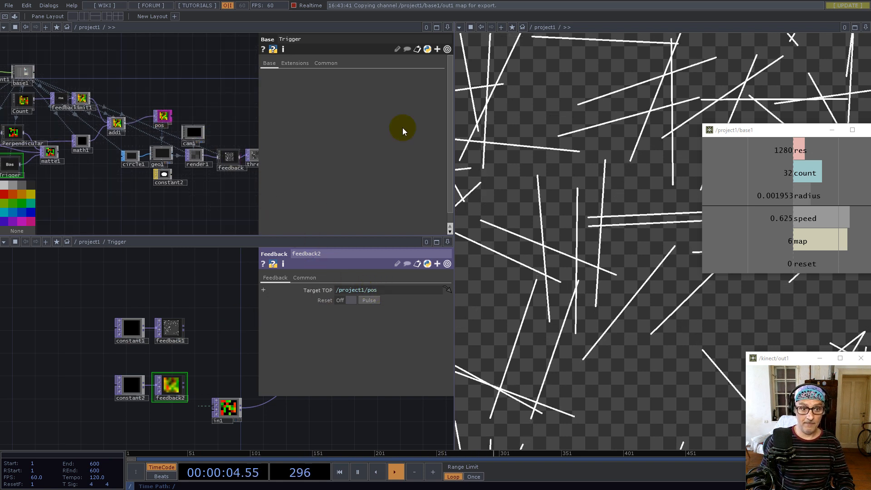
left_click(448, 28)
left_click(400, 88)
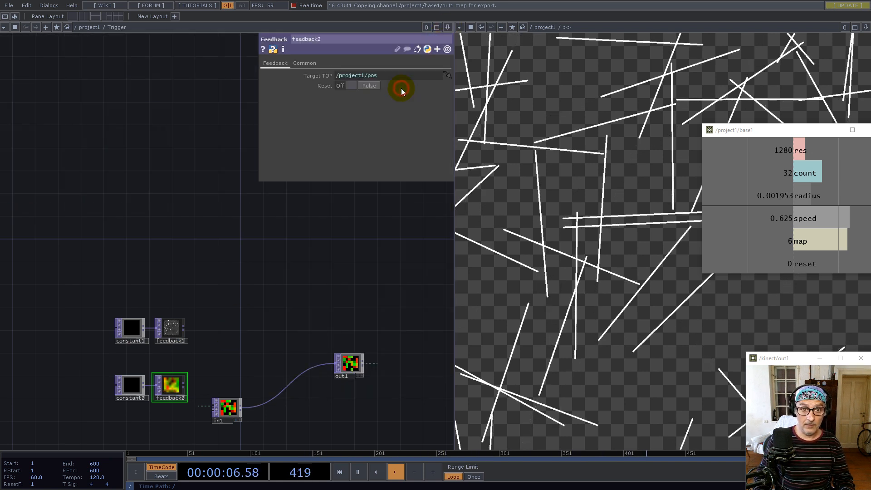
- Move in1 below the two constant and feedback pairs
left_click_drag(251, 284, 219, 193)
scroll(185, 306, "up", 5)
left_click_drag(212, 292, 112, 371)
left_click_drag(145, 395, 202, 375)
mouse_move(164, 340)
left_mouse_down()
mouse_move(167, 348)
mouse_move(178, 337)
left_mouse_up()
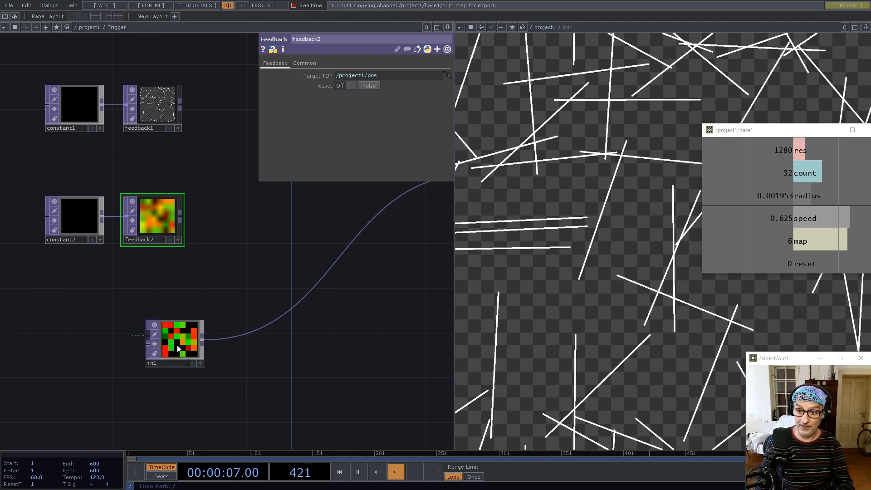
- Set feedback2's Input Smoothness and Viewer Smoothness to Nearest Pixel
left_click(300, 65)
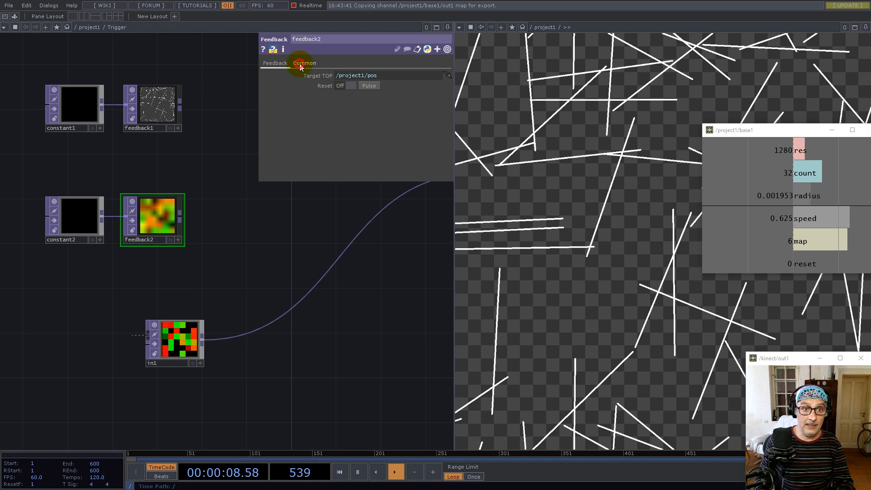
left_click(358, 126)
left_click(358, 134)
left_click(358, 145)
left_click(358, 155)
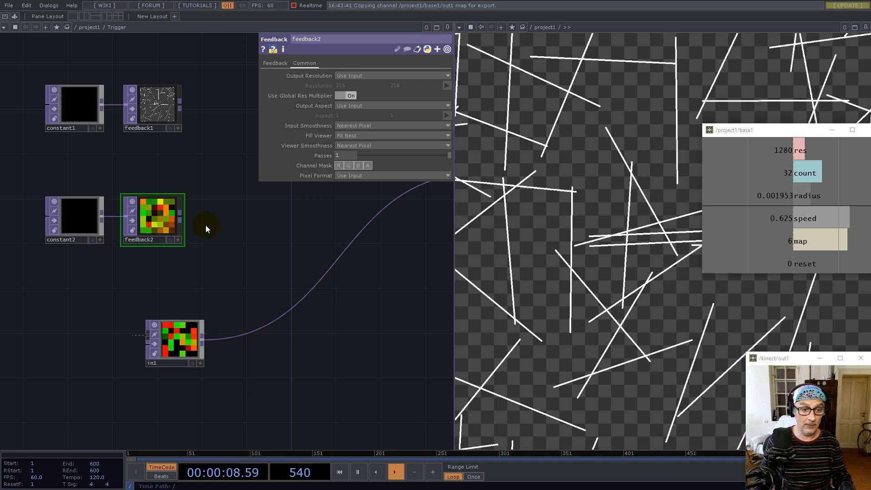
- Insert a Math TOP on the connection between in1 and out1, placed directly beside in1
right_click(219, 338)
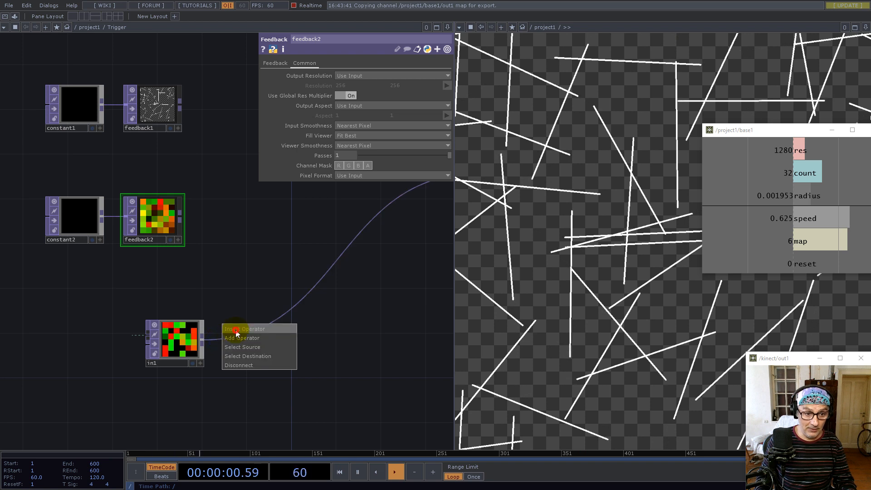
left_click(236, 331)
type("mat")
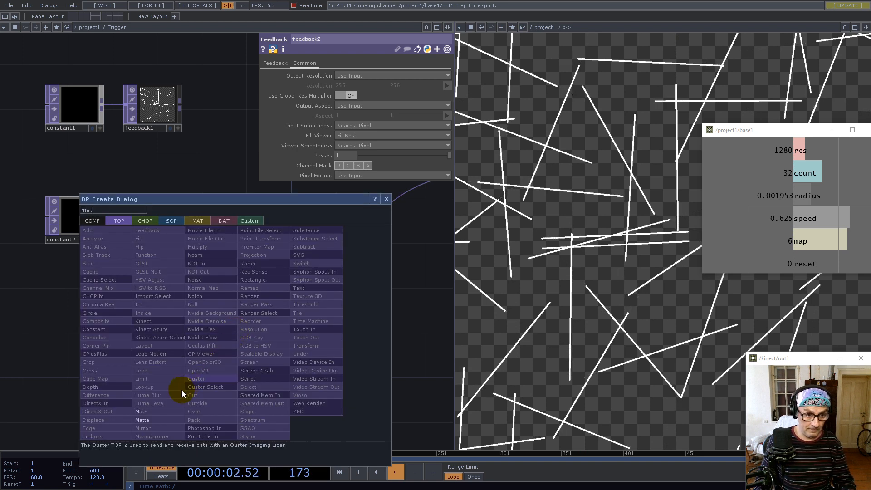
left_click(146, 415)
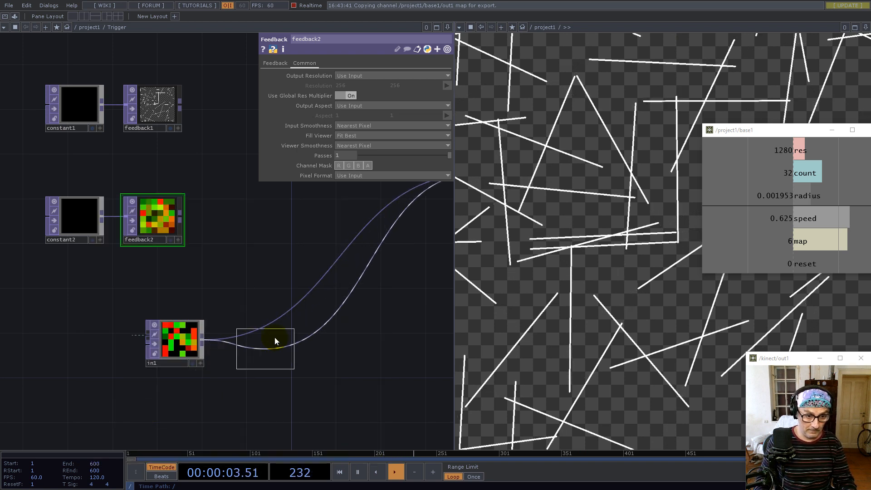
left_click(246, 341)
- Set math1's Input Smoothness and Viewer Smoothness to Nearest Pixel
left_click(339, 64)
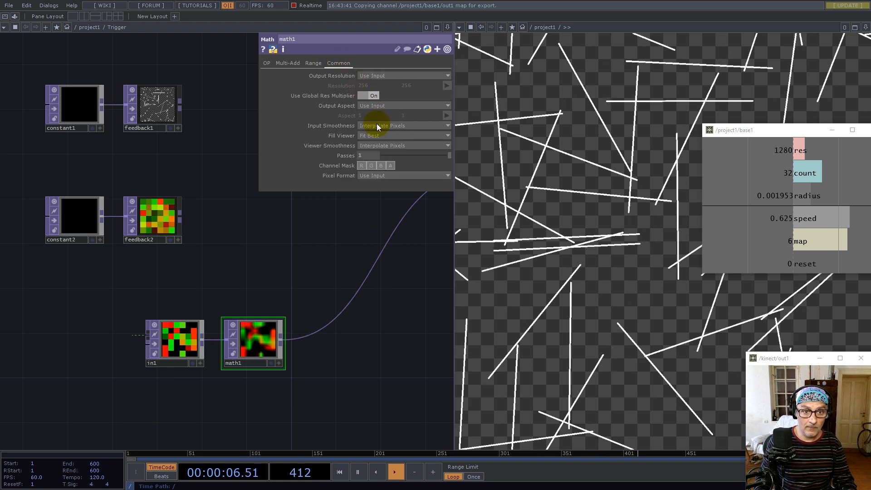
left_click(383, 145)
left_click(384, 155)
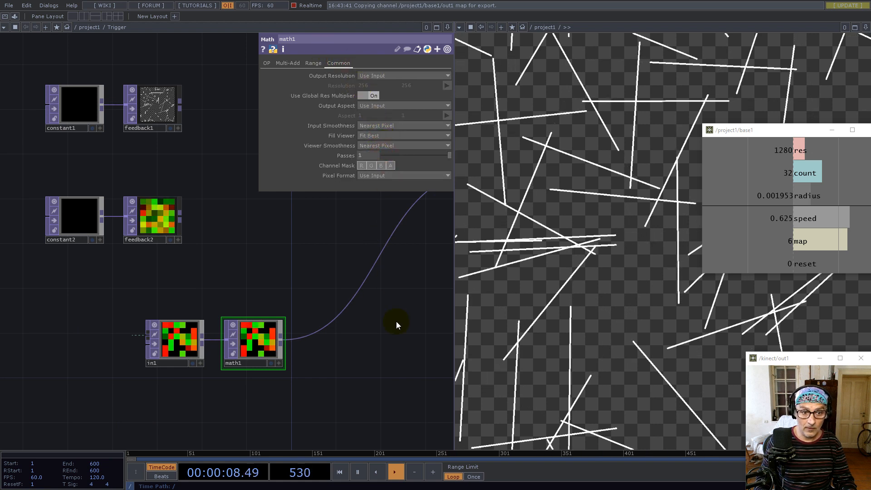
- Link math1's Multiply to base1's res channel with the expression 1/parent(2).op('base1/out1')['res']*4
left_click_drag(799, 150, 371, 86)
left_click(369, 87)
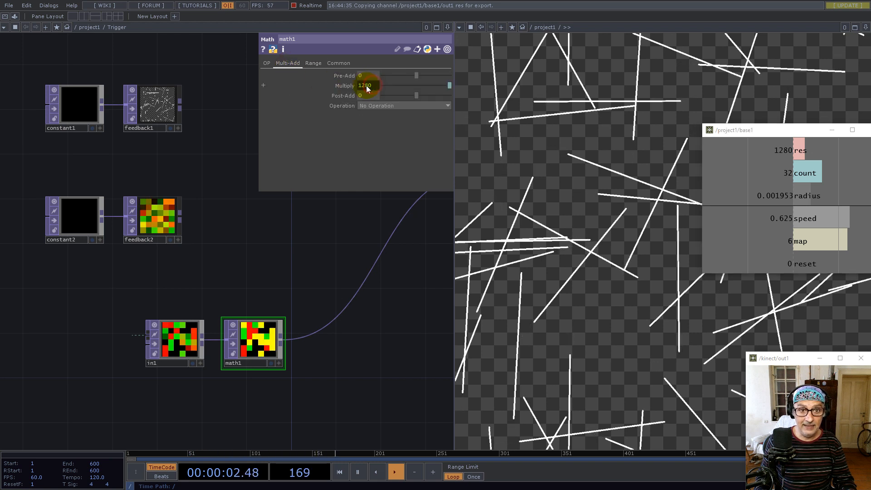
left_click(365, 86)
left_click(328, 96)
type("1/")
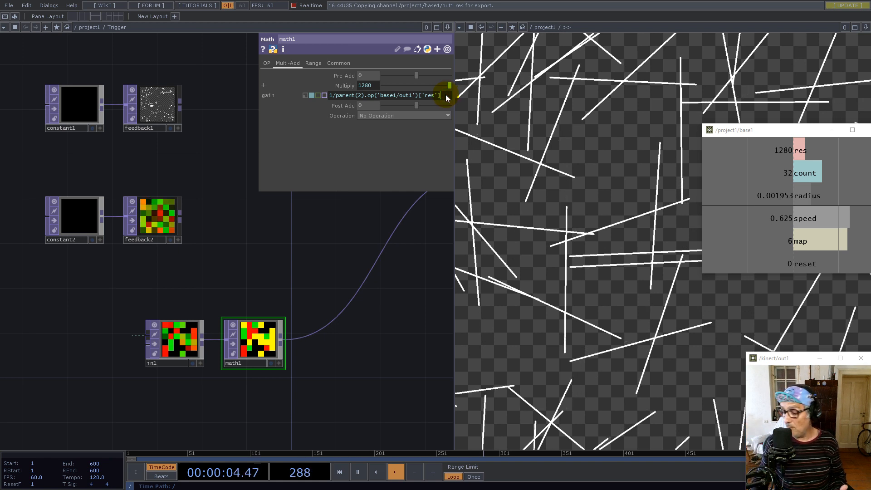
key("BackSpace")
type("4")
key("Return")
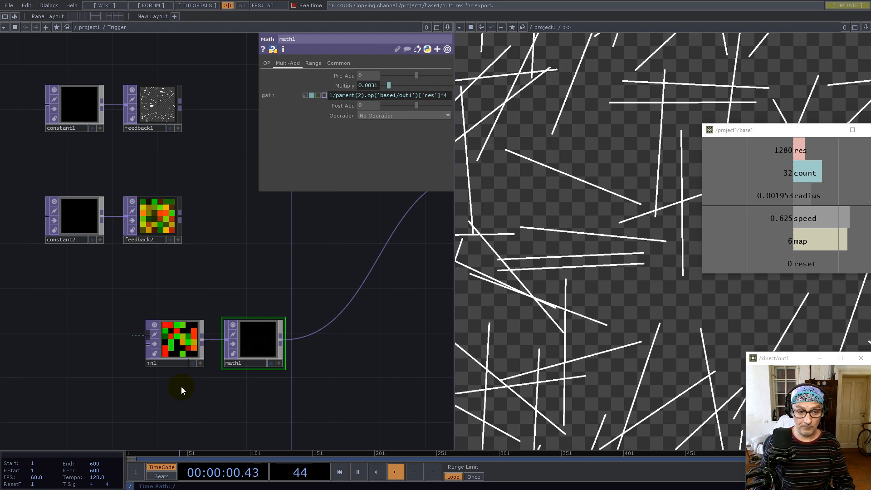
- Add an Add TOP that combines the outputs of math1 and feedback2
scroll(206, 388, "down", 2)
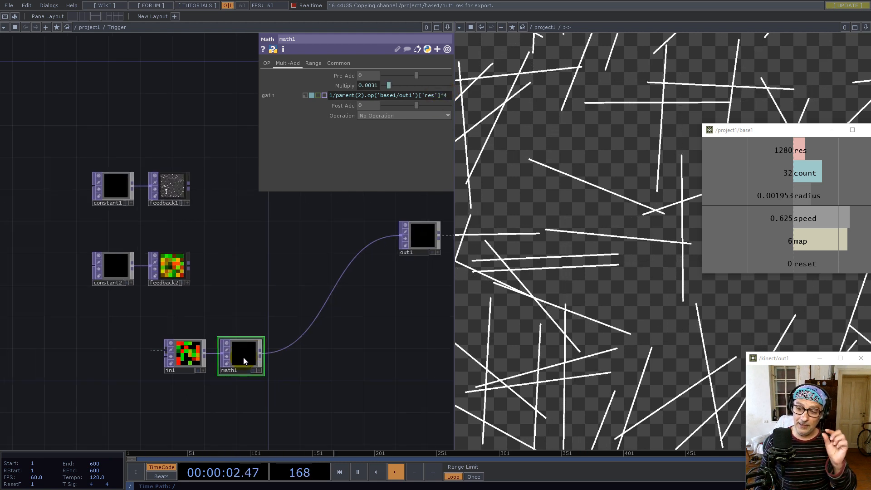
right_click(262, 352)
type("ad")
left_click(113, 256)
left_click(290, 290)
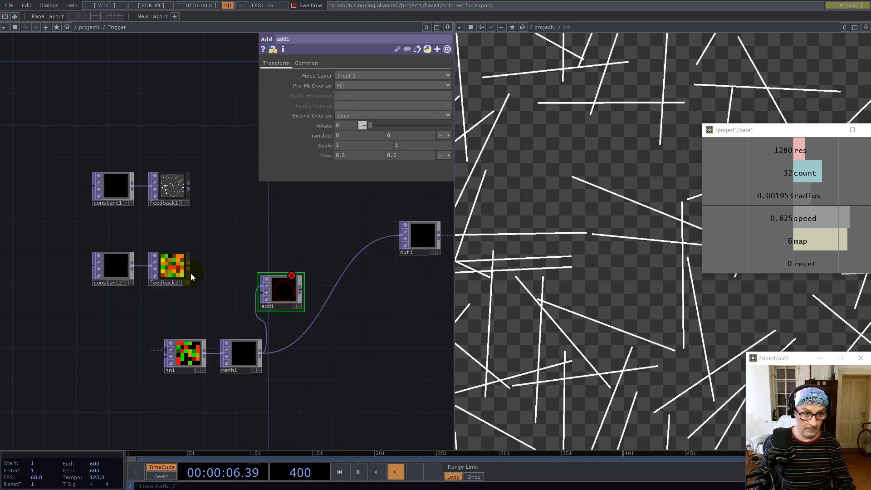
mouse_move(189, 267)
left_mouse_down()
mouse_move(264, 297)
mouse_move(299, 291)
mouse_move(314, 298)
left_mouse_up()
left_click(264, 298)
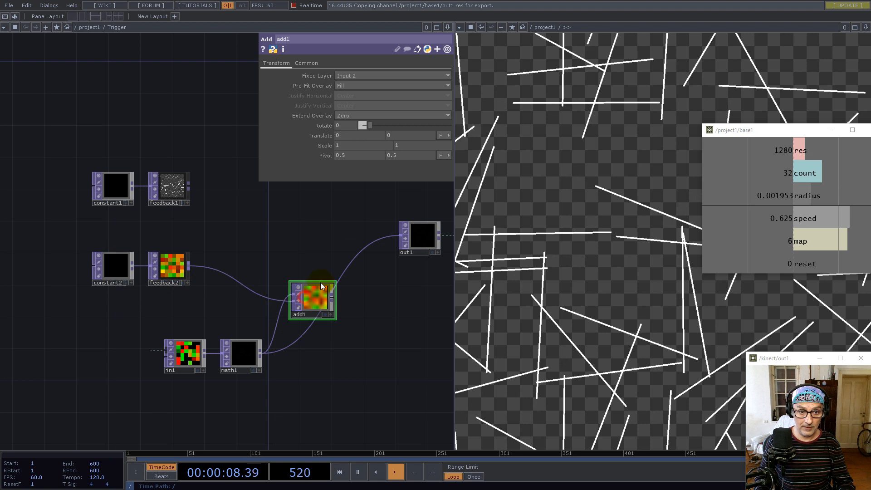
- Set add1's Input Smoothness and Viewer Smoothness to Nearest Pixel
left_click(306, 65)
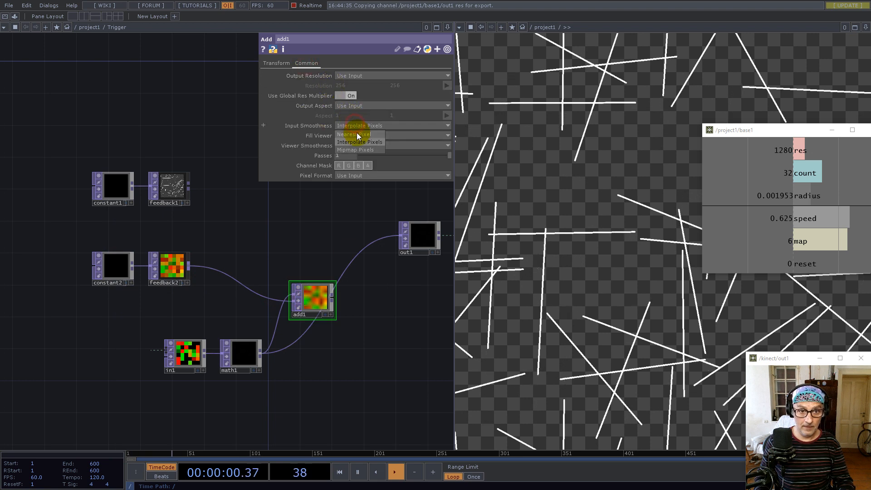
left_click(359, 145)
left_click(359, 156)
- Move out1 farther from add1 and attach a new Out TOP to add1's output, placed below out1
left_click_drag(379, 326, 299, 323)
left_click_drag(335, 240, 404, 222)
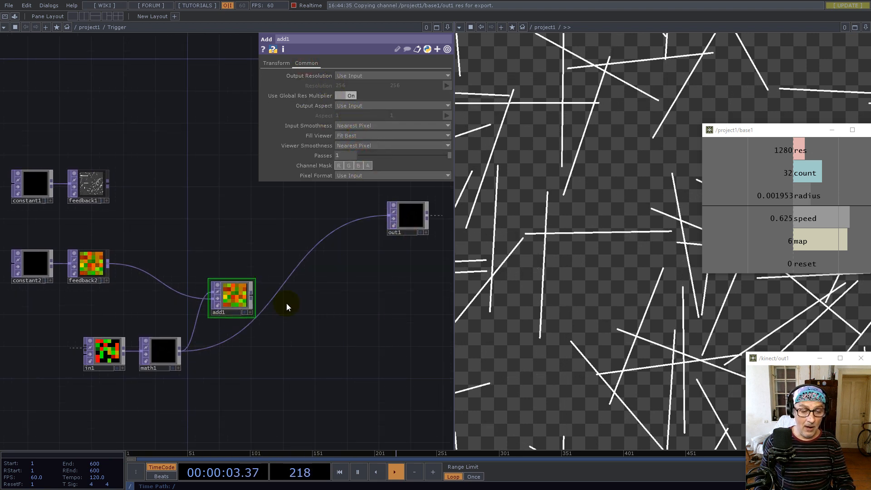
right_click(251, 296)
type("out")
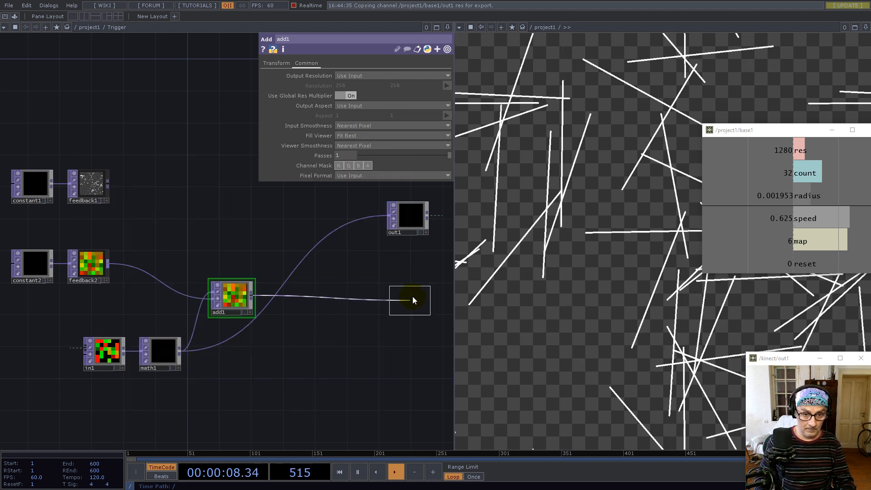
left_click(407, 295)
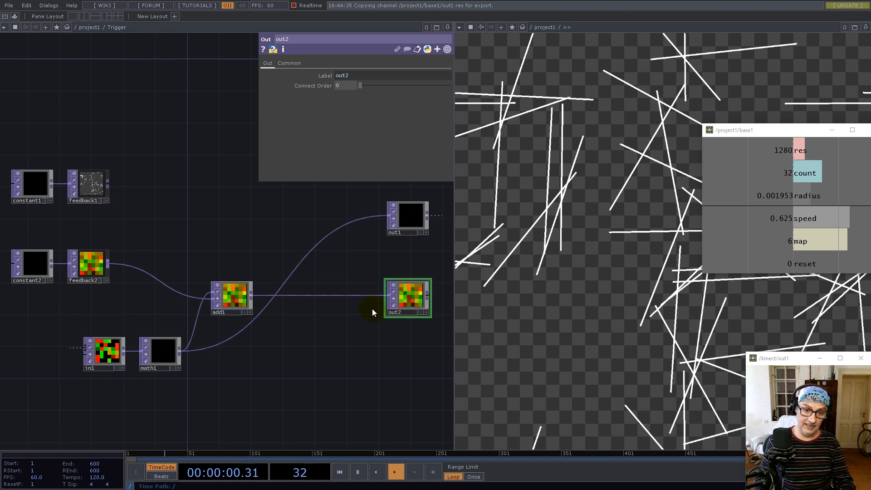
- Return to the project1 network and turn off Backdrop TOPs in its display options
scroll(293, 282, "down", 5)
scroll(241, 289, "down", 5)
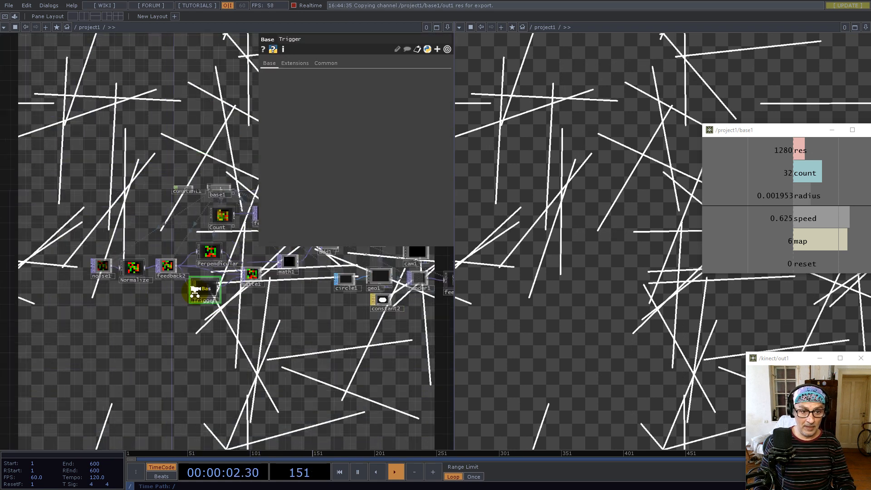
right_click(284, 353)
mouse_move(313, 338)
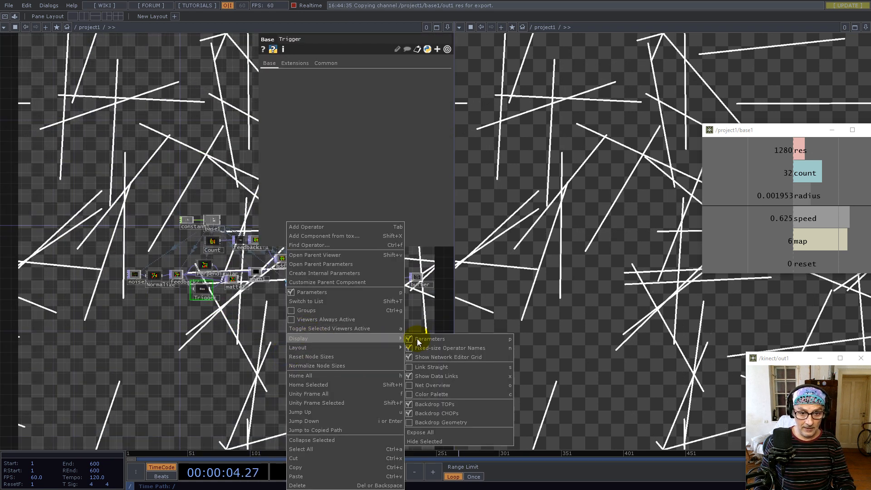
left_click(426, 406)
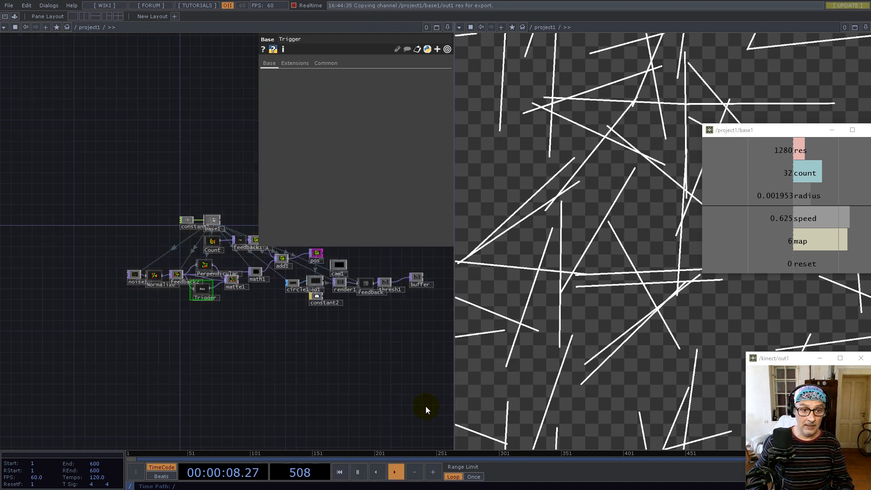
- Duplicate circle1, geo1 and render1 together and place the copies below the originals
scroll(316, 301, "up", 4)
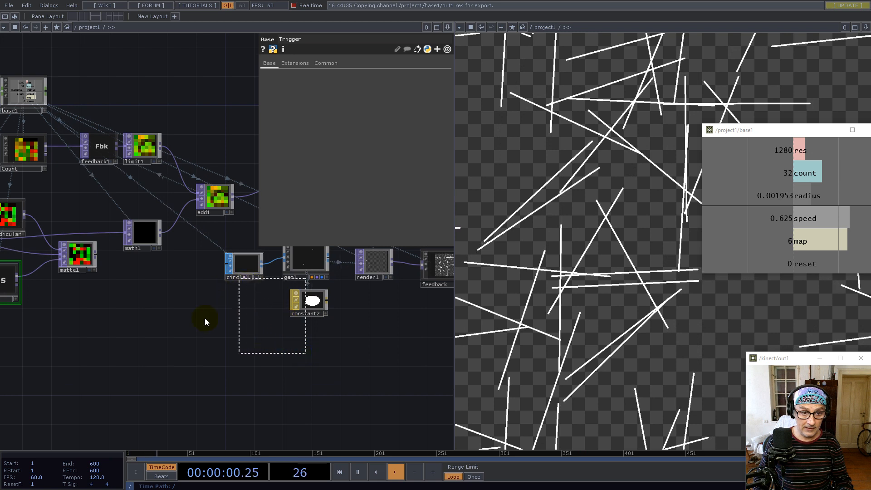
left_click(369, 267)
left_click_drag(395, 341, 260, 354)
key("ctrl+c")
key("ctrl+v")
left_click(260, 354)
- Set the Geometry of render1 to geo1 and the Geometry of render2 to geo2
left_click(242, 268)
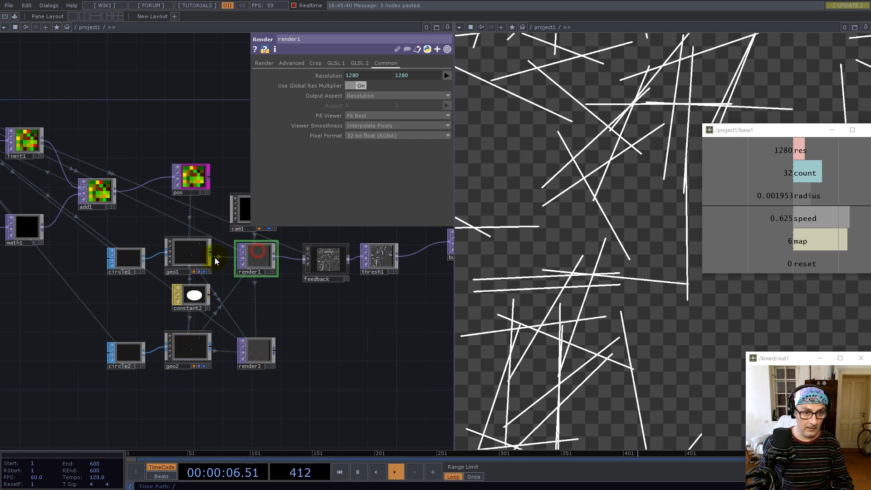
left_click(266, 63)
left_click(355, 92)
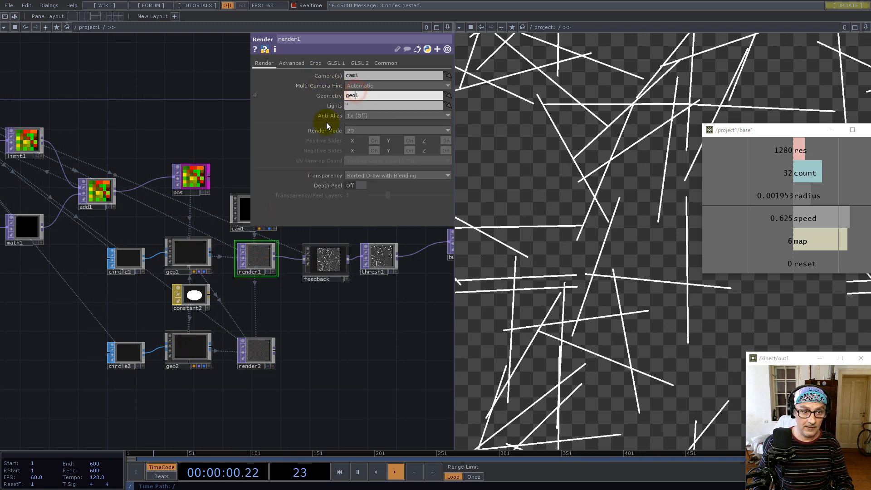
left_click(247, 352)
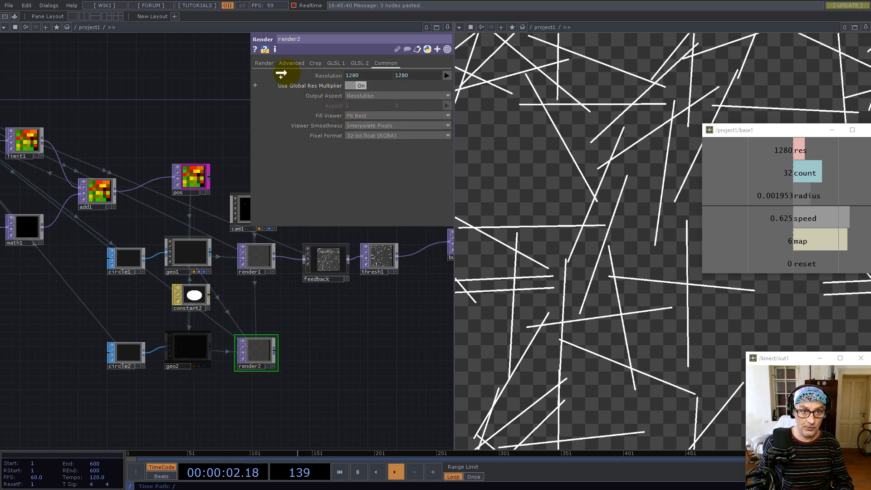
left_click(265, 63)
left_click(361, 94)
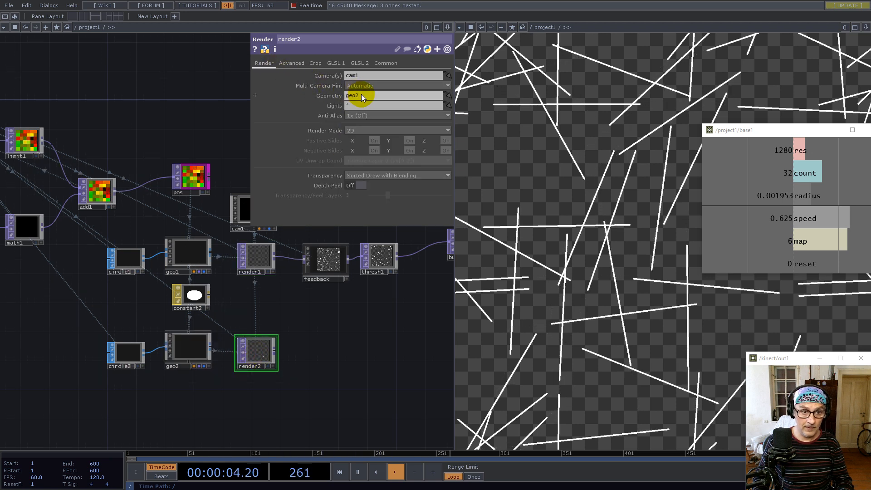
- Duplicate the constant2 material, place the copy below geo2 and assign it as geo2's material
left_click_drag(171, 301, 170, 301)
key("ctrl+c")
key("ctrl+v")
left_click(193, 385)
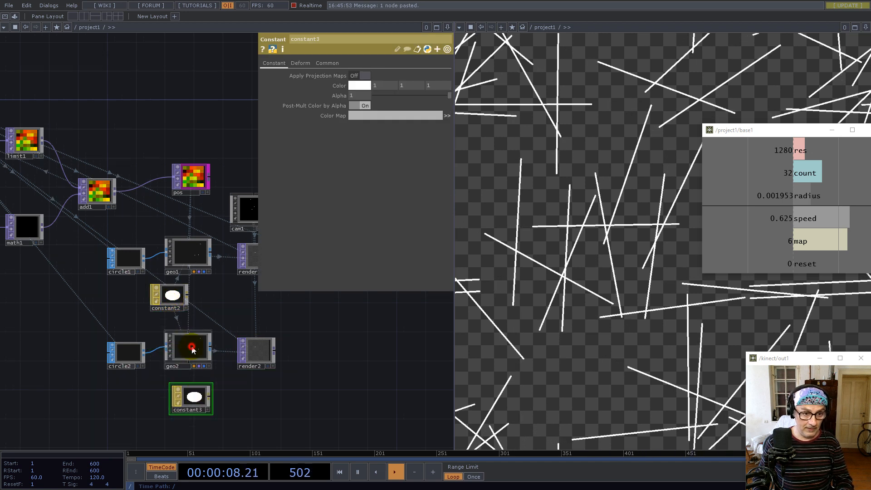
left_click(187, 347)
left_click_drag(191, 396, 375, 74)
- Set constant3's color to the bright green swatch
left_click(195, 399)
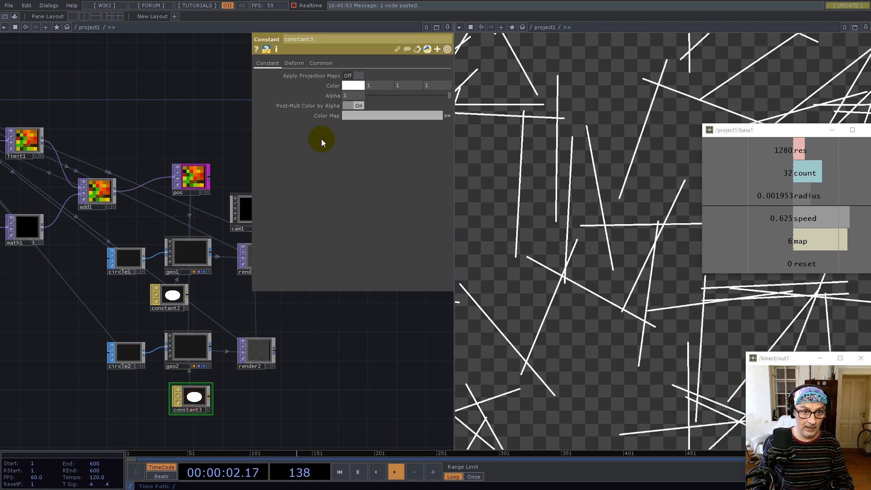
left_click(356, 86)
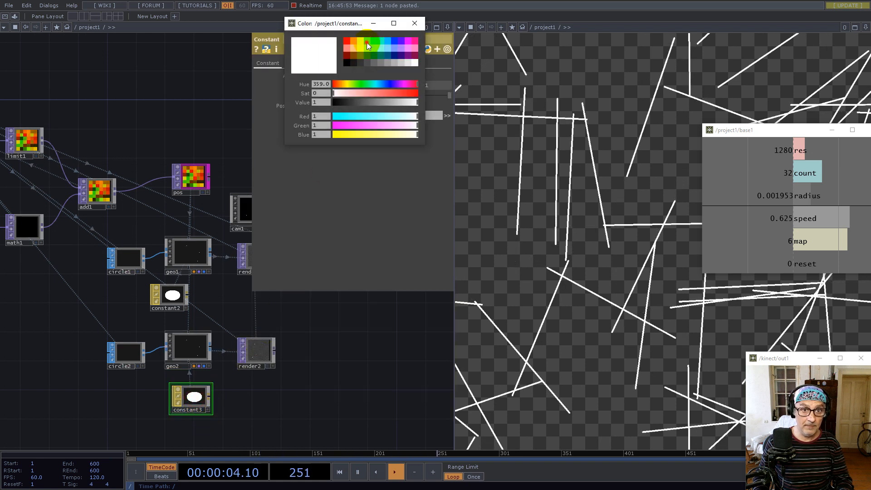
left_click(367, 42)
- Attach an Over TOP to render2's output and place it below buffer
left_click_drag(271, 420, 199, 424)
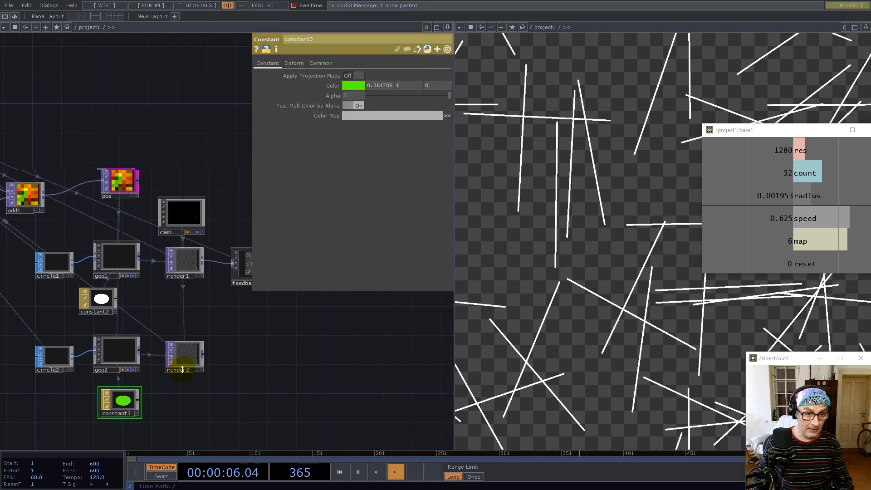
scroll(175, 352, "up", 4)
left_click(190, 365)
scroll(190, 369, "down", 5)
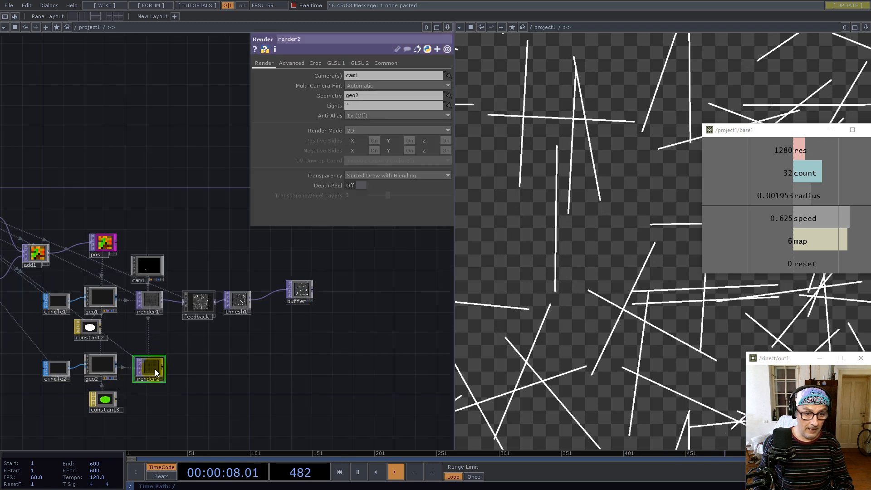
key("Tab")
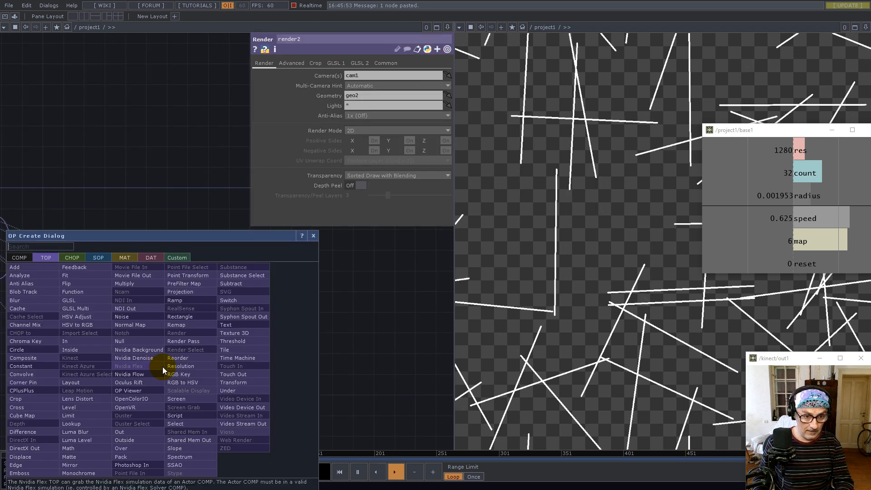
type("o")
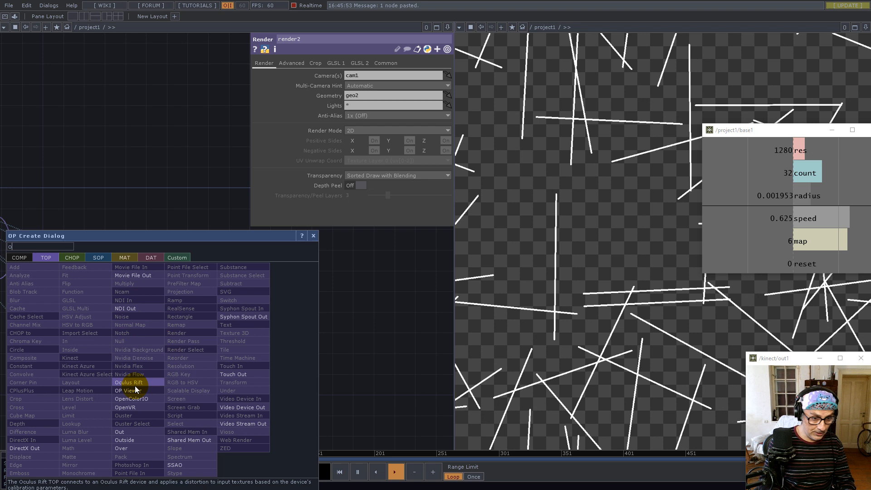
left_click(123, 447)
left_click(282, 330)
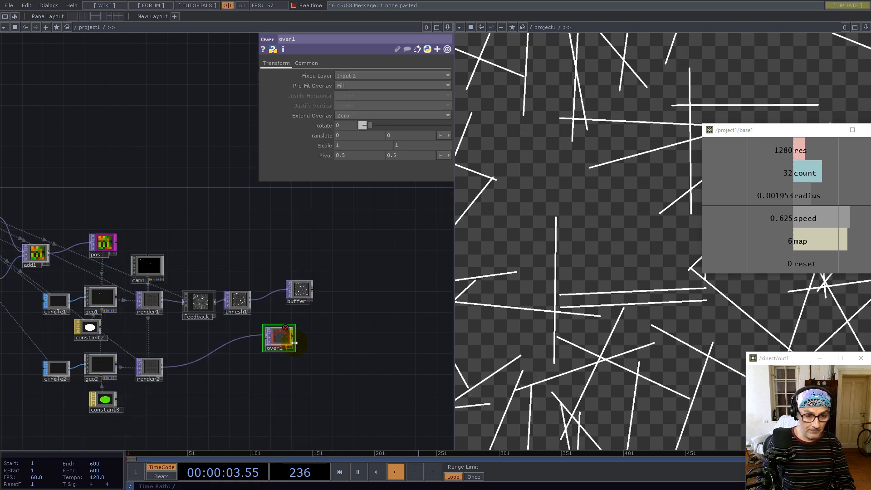
scroll(286, 300, "up", 5)
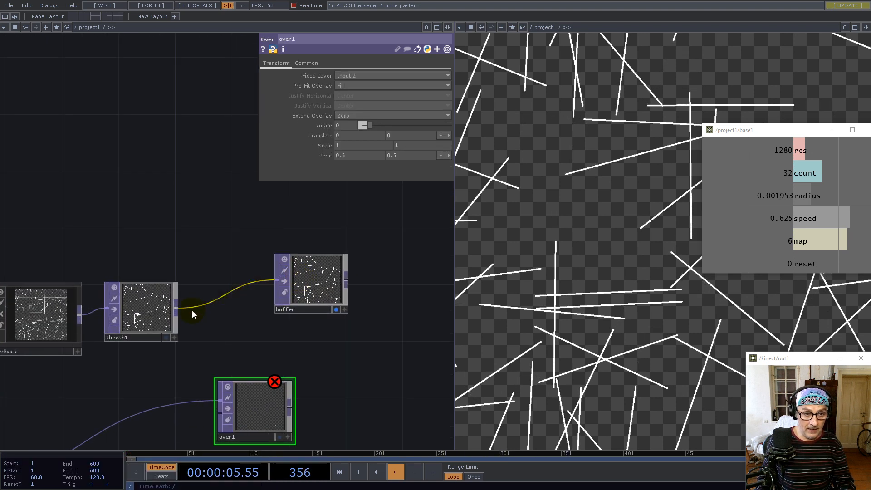
- Move buffer upward, connect thresh1 to over1's second input, and attach a Null TOP to over1's output
left_click_drag(312, 279, 342, 208)
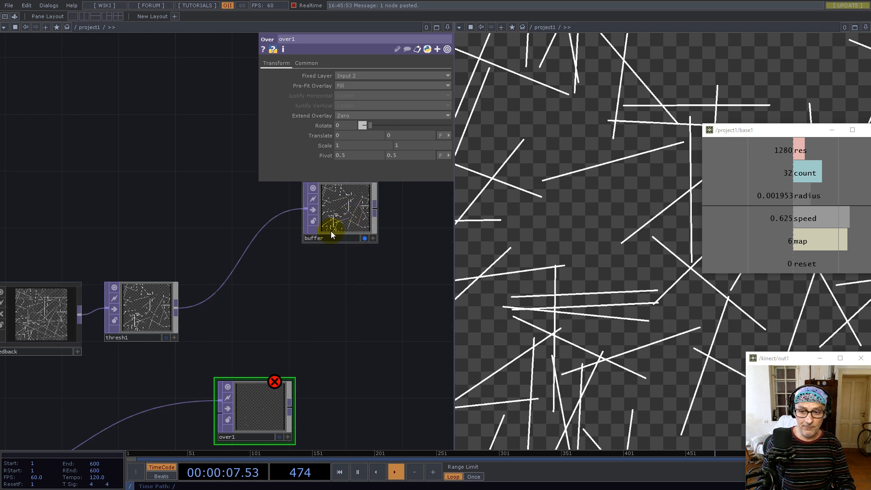
scroll(303, 267, "down", 2)
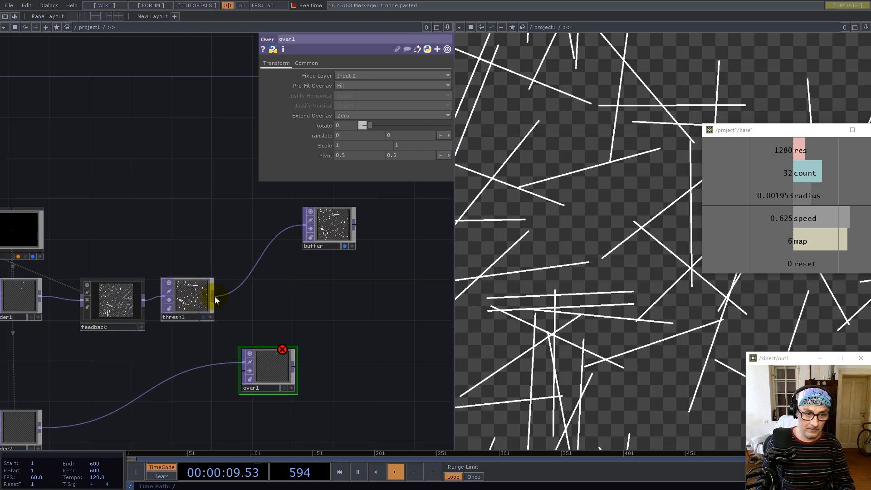
left_click(295, 366)
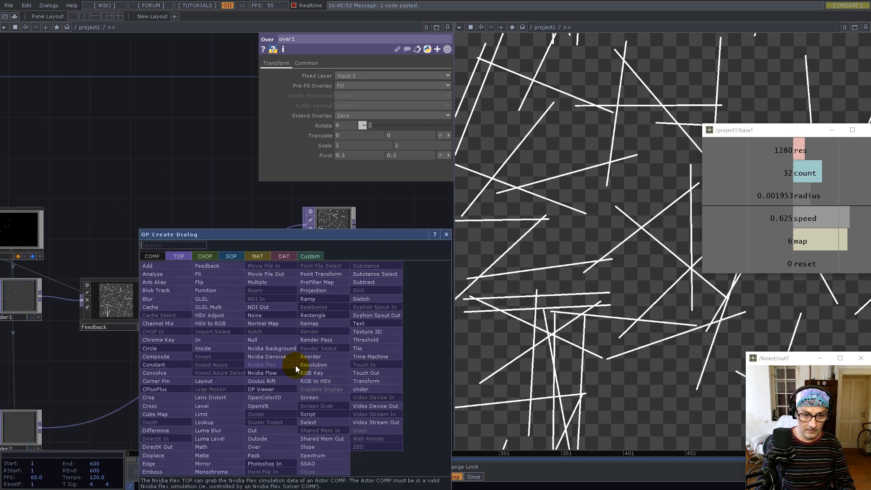
type("nu")
left_click(255, 340)
left_click(396, 345)
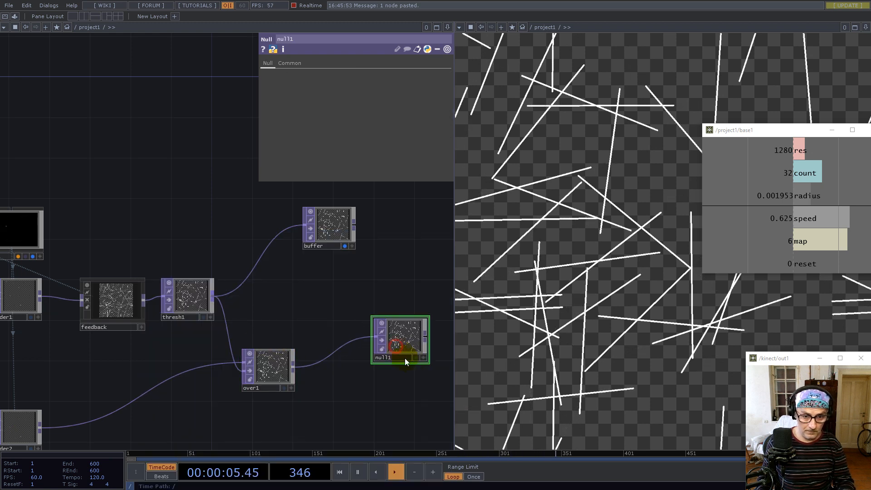
- Show null1 as the background display instead of buffer, and move the base1 window off the preview
left_click(416, 357)
left_click(347, 246)
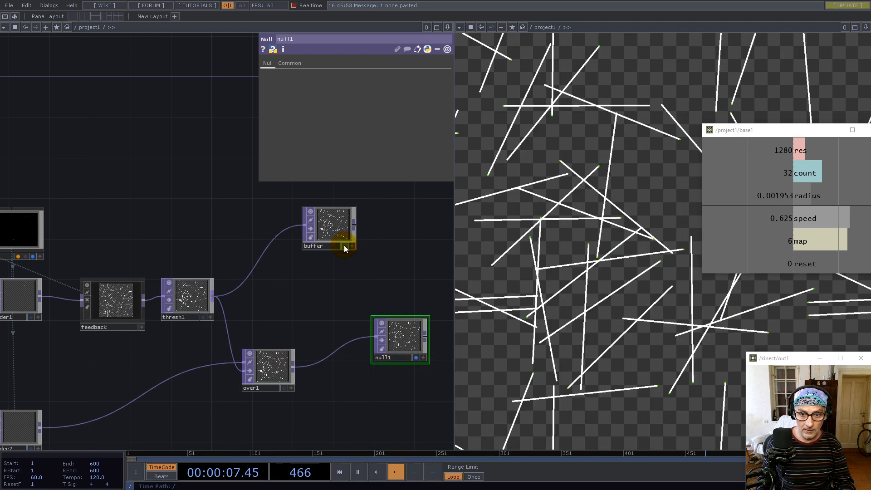
left_click_drag(774, 130, 85, 68)
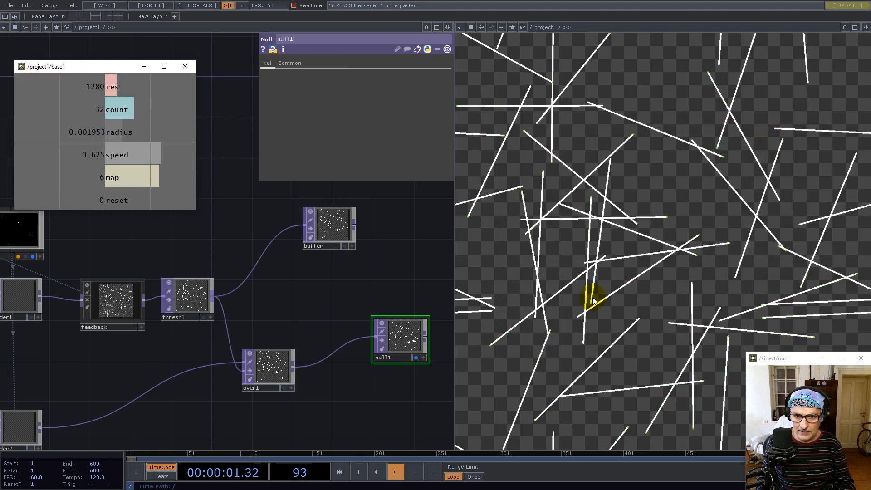
- Multiply circle2's radx and rady radius expressions by 2
scroll(346, 263, "down", 5)
scroll(251, 287, "up", 6)
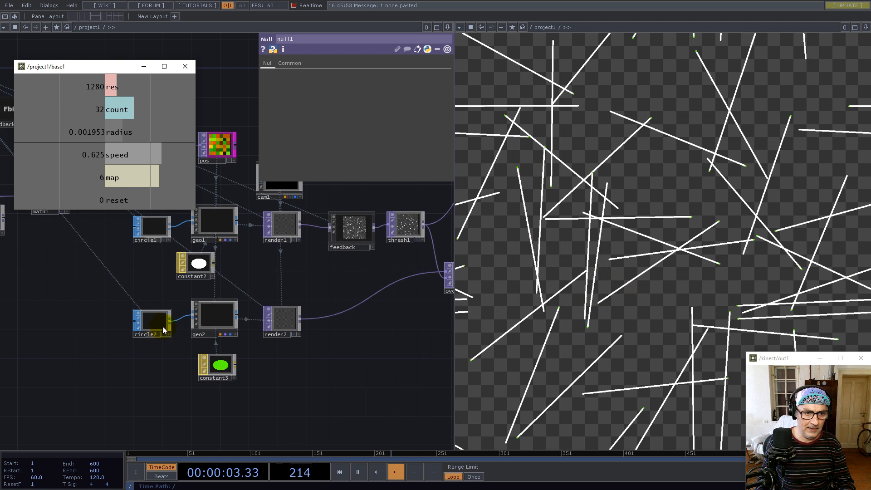
left_click(163, 325)
left_click_drag(383, 110, 383, 108)
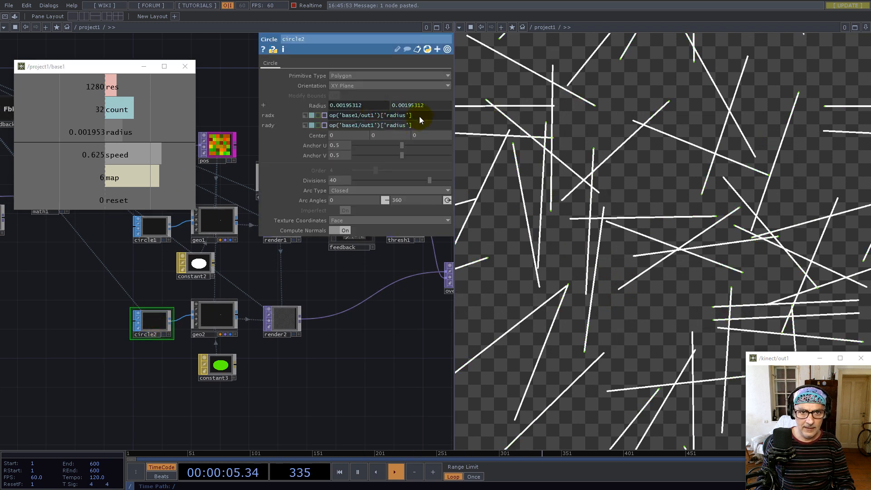
key("Return")
type("2")
key("Return")
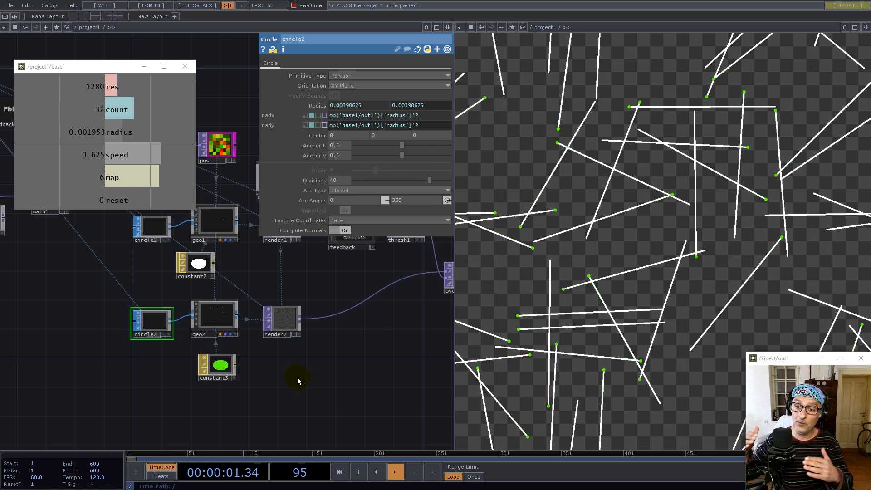
- Inside the Trigger component, change the factor in math1's Multiply expression to 16
scroll(298, 377, "down", 3)
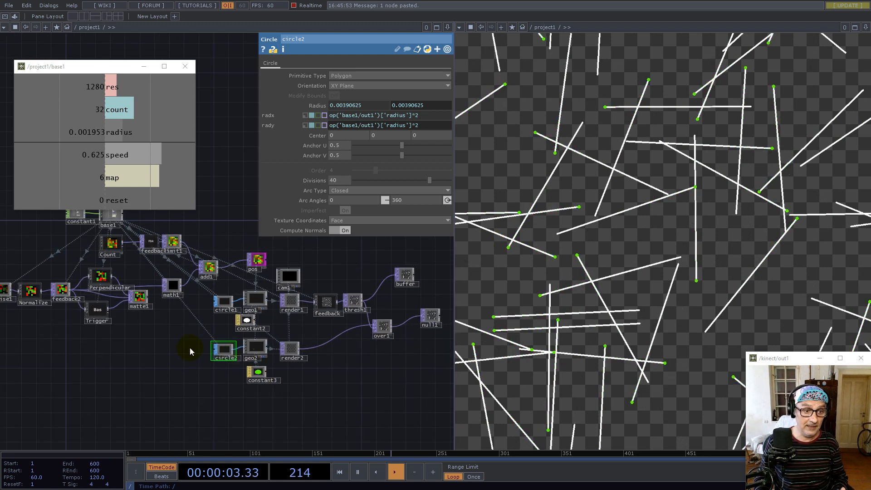
scroll(182, 333, "up", 5)
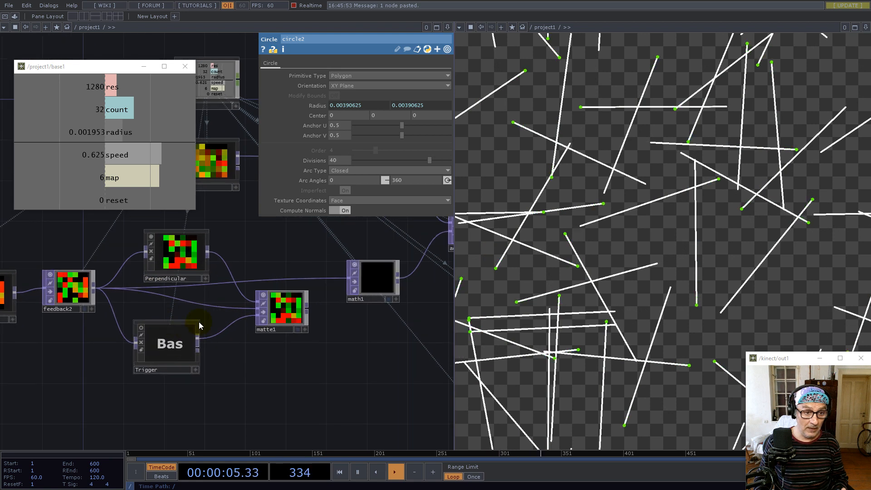
left_click_drag(260, 260, 303, 265)
left_click_drag(329, 372, 230, 352)
scroll(272, 353, "down", 3)
left_click(209, 346)
key("i")
left_click_drag(146, 336, 317, 346)
scroll(305, 343, "up", 3)
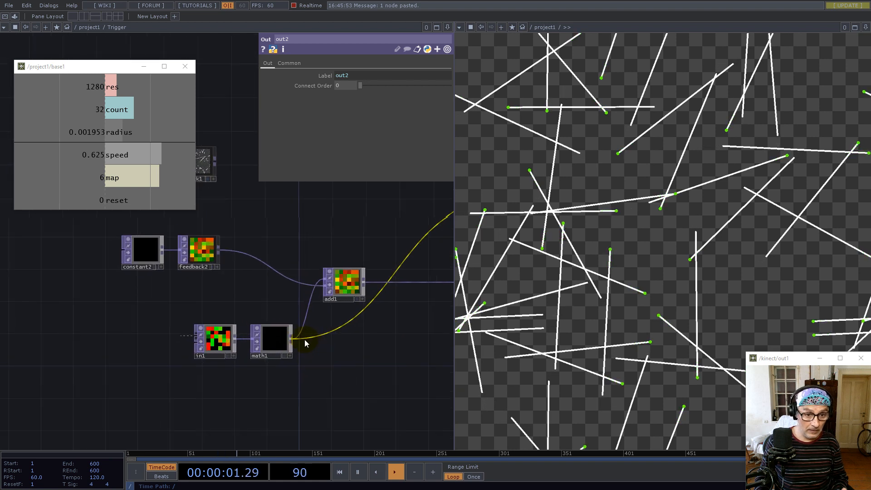
left_click(285, 347)
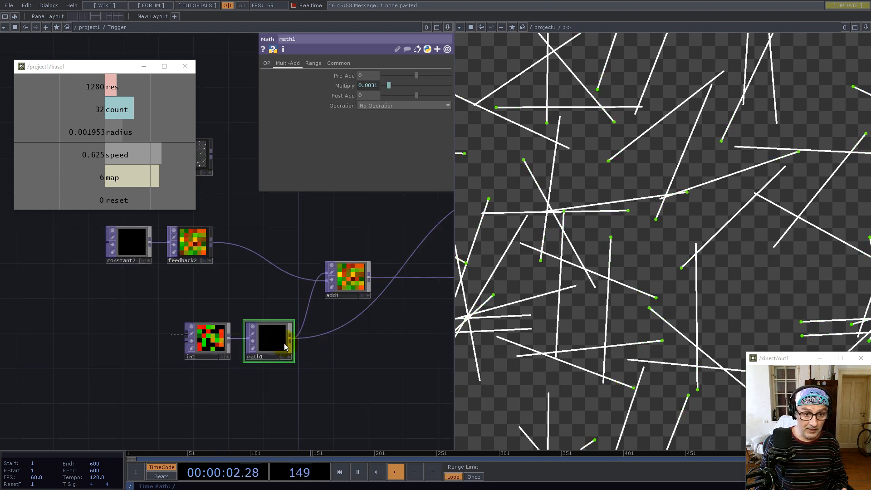
left_click(373, 86)
left_click(443, 96)
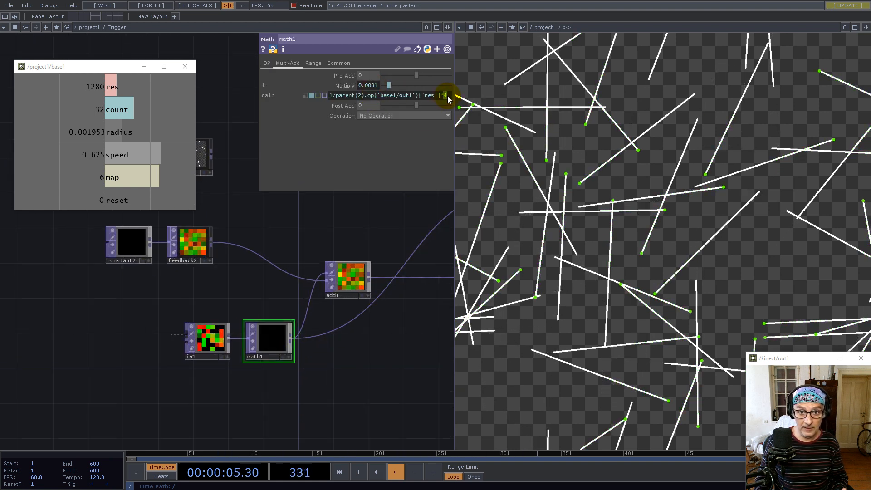
type("16")
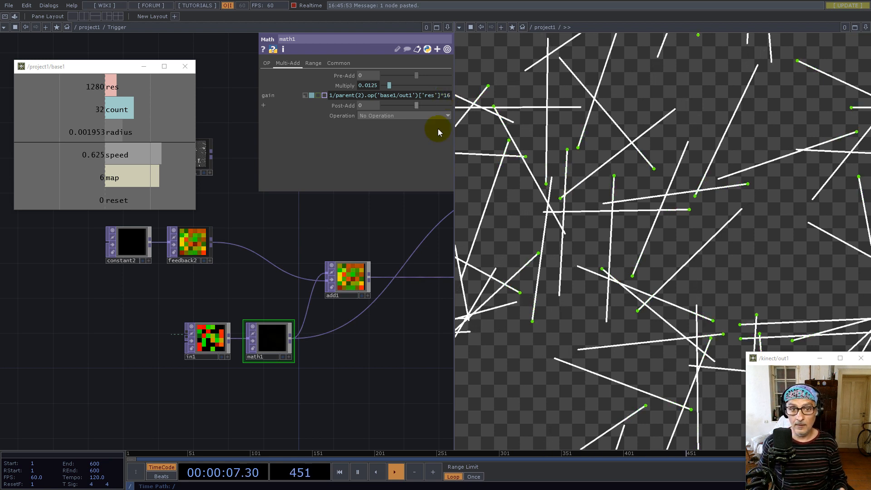
left_click(418, 219)
- Back in the project1 network, set geo2's instancing Translate OP to Trigger/out2
left_click_drag(392, 321, 232, 322)
scroll(195, 313, "down", 10)
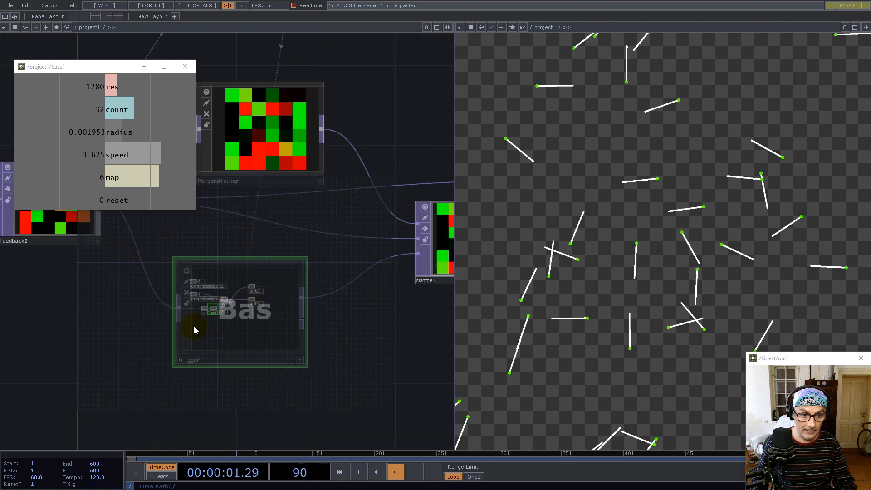
scroll(183, 324, "down", 8)
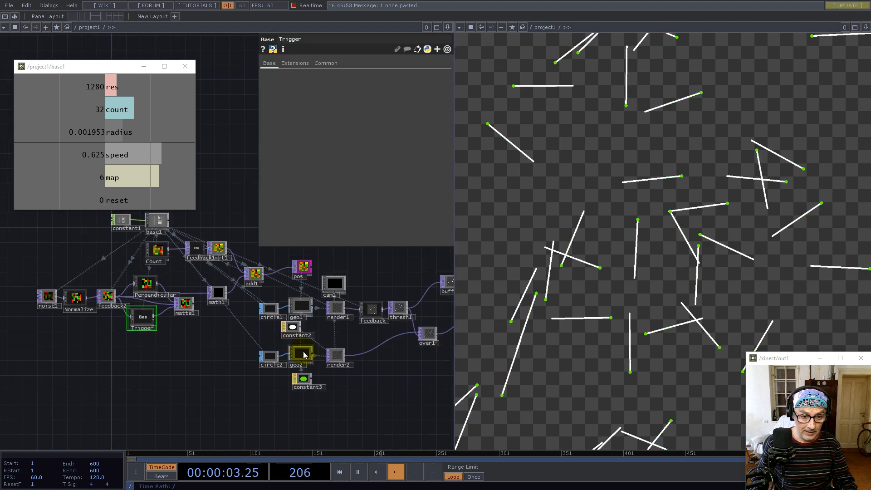
scroll(142, 325, "up", 5)
left_click(151, 339)
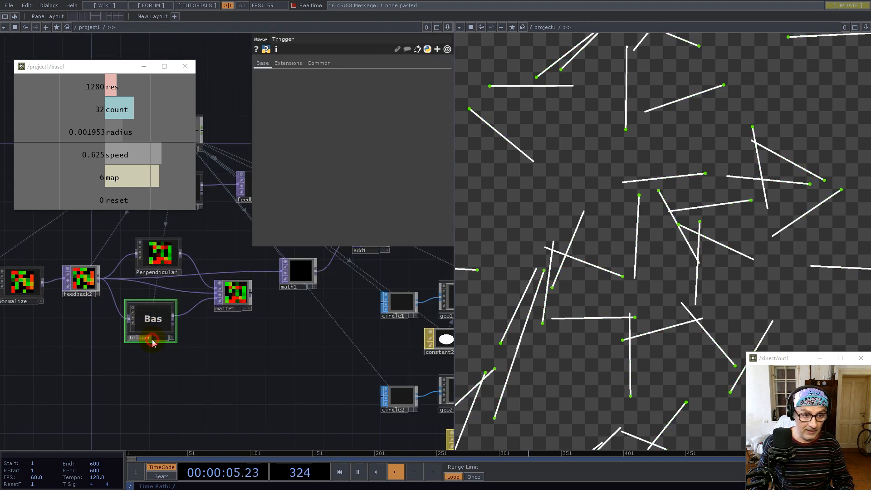
left_click_drag(346, 349, 126, 315)
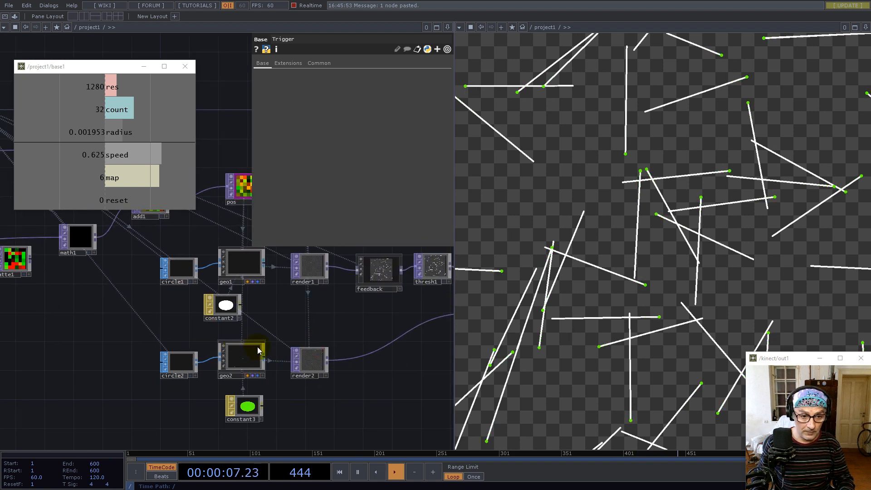
left_click(249, 356)
left_click(325, 63)
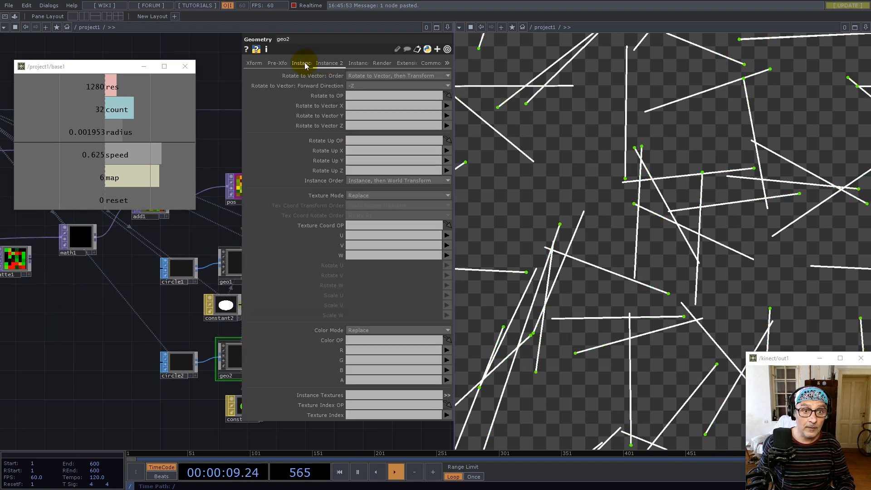
left_click(306, 62)
left_click_drag(365, 150, 311, 150)
type("Trigger")
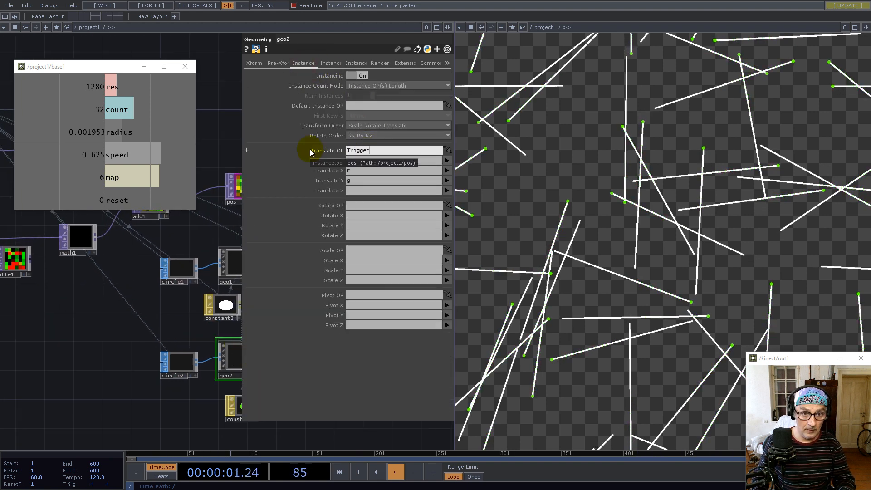
type(".out2")
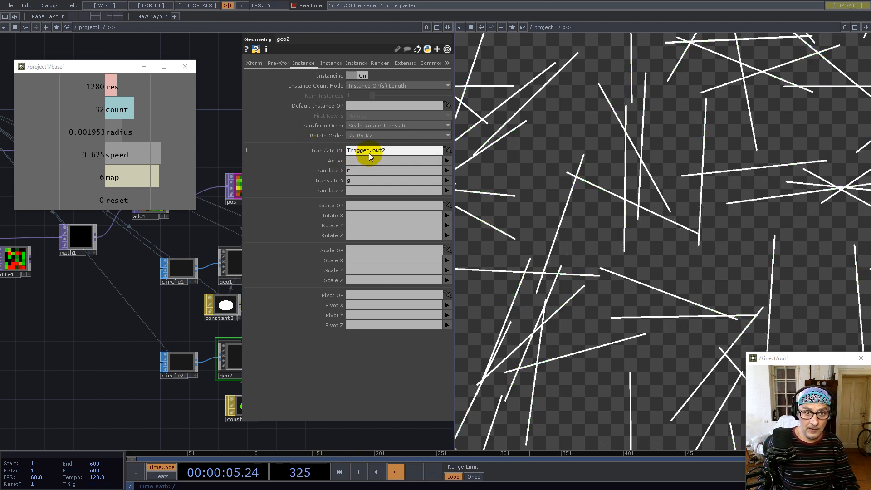
key("Return")
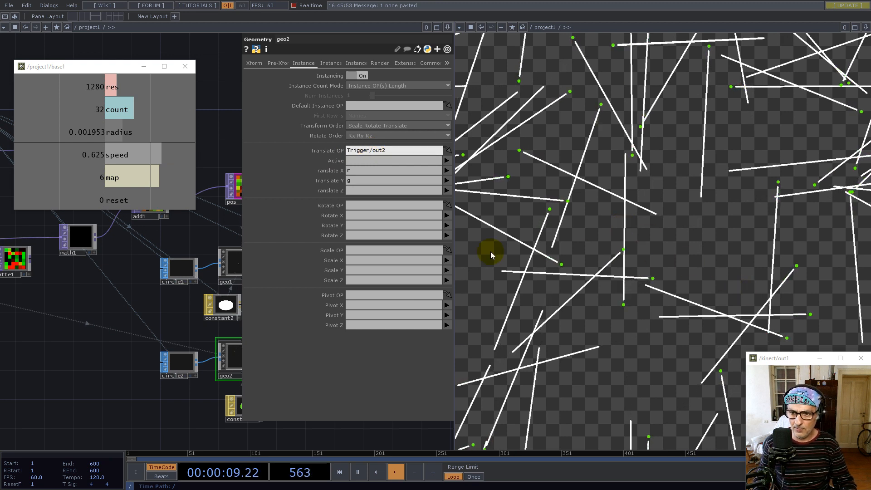
- Enter the Trigger component again and set the factor in math1's Multiply expression to 4
scroll(156, 369, "down", 3)
double_click(45, 332)
left_click_drag(103, 339, 222, 362)
left_click(212, 308)
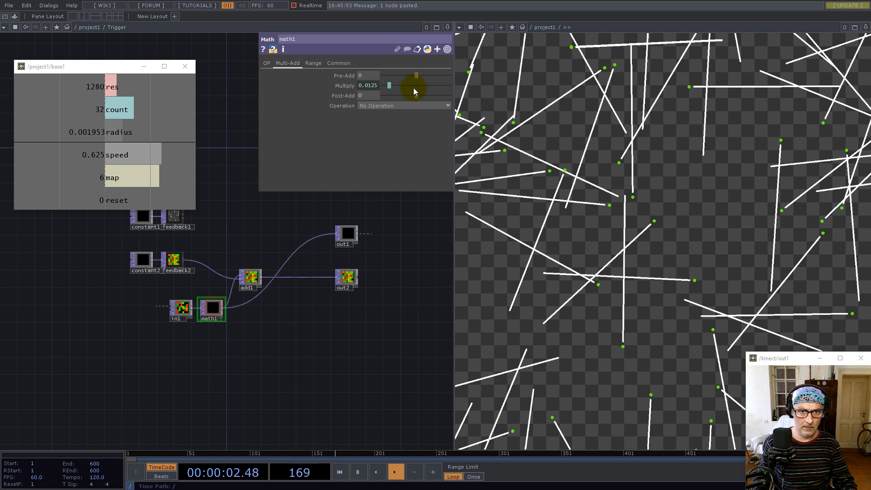
left_click(372, 85)
double_click(448, 95)
type("4")
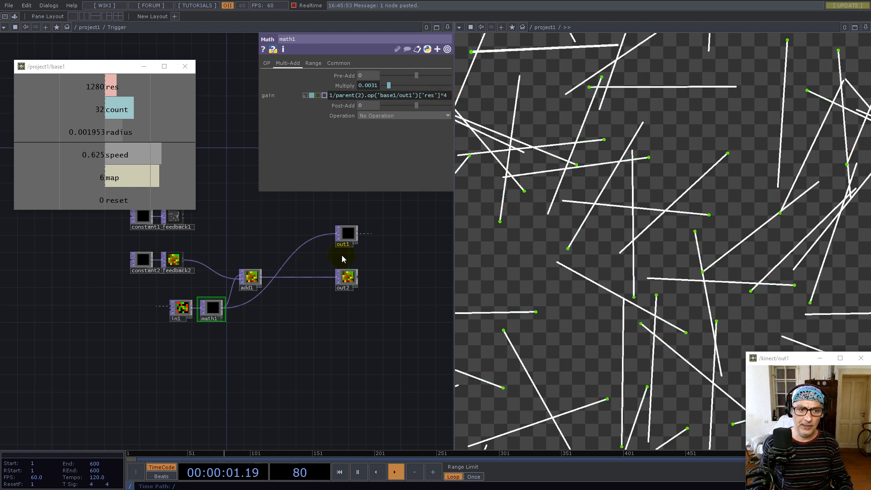
- Add a Remap TOP to the Trigger network
left_click_drag(240, 247, 227, 298)
scroll(237, 343, "up", 8)
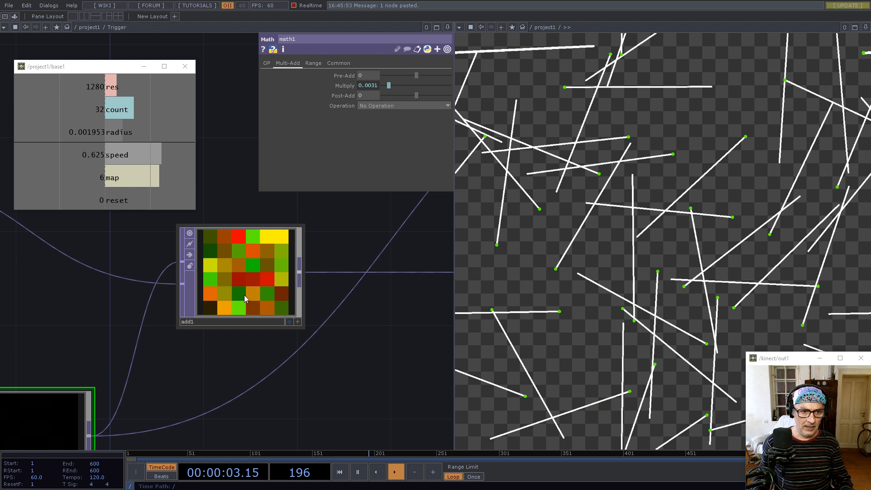
scroll(239, 282, "up", 2)
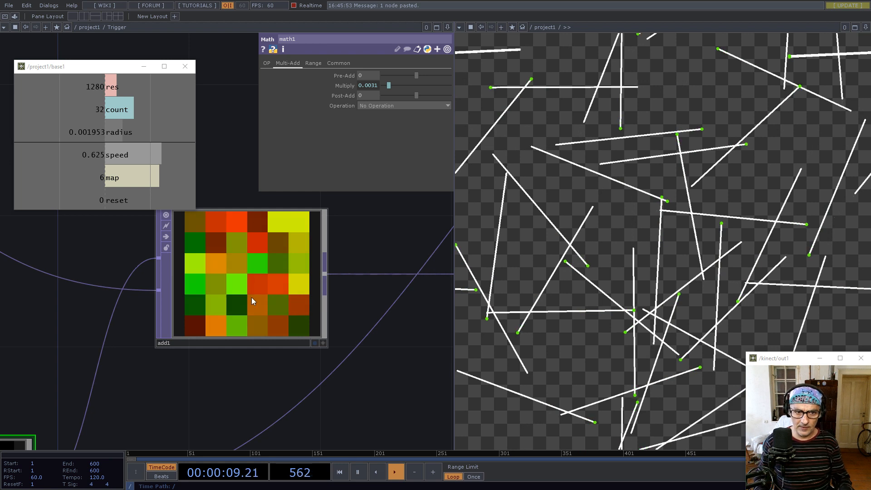
scroll(252, 301, "down", 6)
left_click_drag(253, 219, 342, 295)
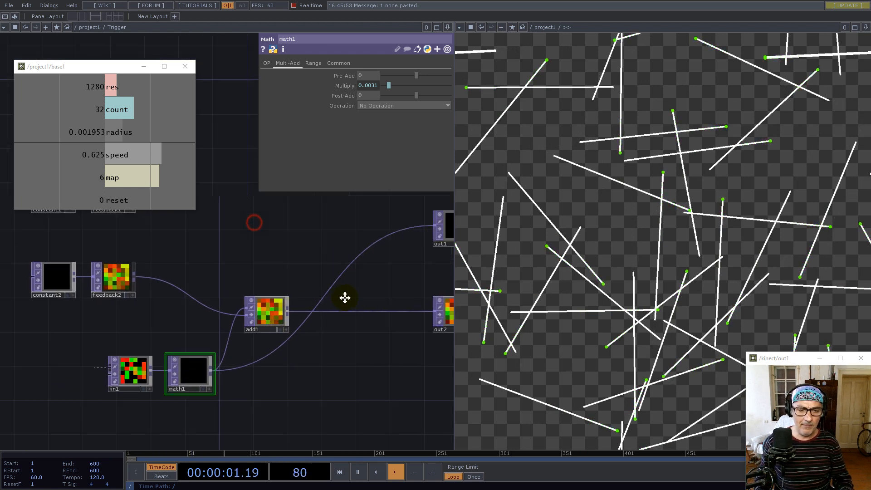
key("Tab")
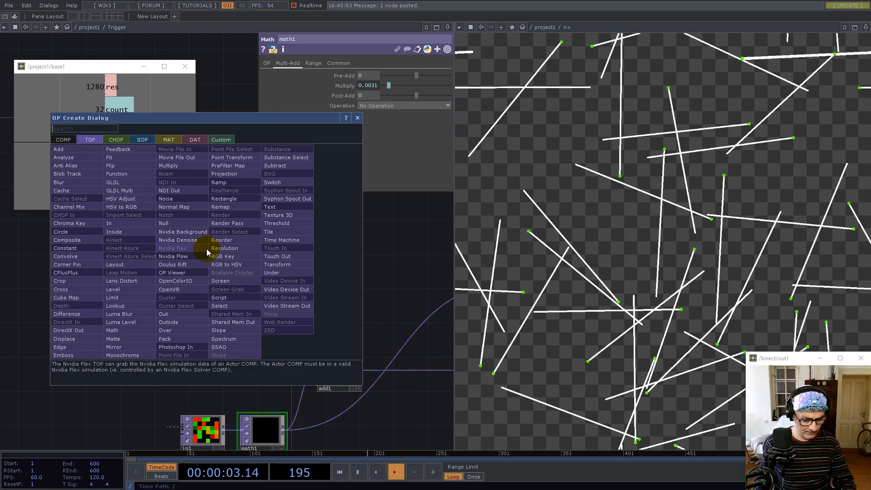
type("re")
left_click(220, 207)
left_click(381, 284)
- Place remap1 before out1 and connect feedback1 to its first input and add1 to its second input
right_click_drag(223, 271, 224, 272)
left_click_drag(189, 254, 317, 262)
left_click_drag(376, 229, 267, 207)
left_click_drag(296, 275, 322, 292)
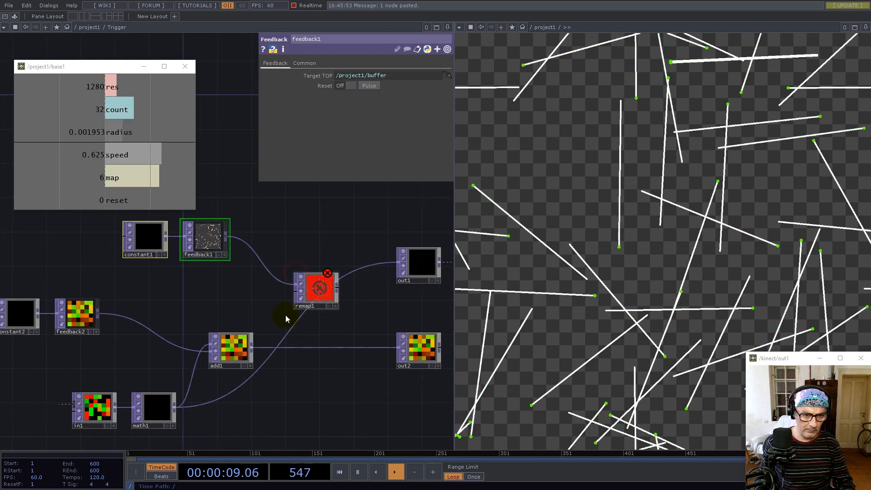
left_click_drag(254, 347, 327, 295)
- Set remap1's output to Custom Resolution and link the resolution to base1's map channel
left_click(326, 295)
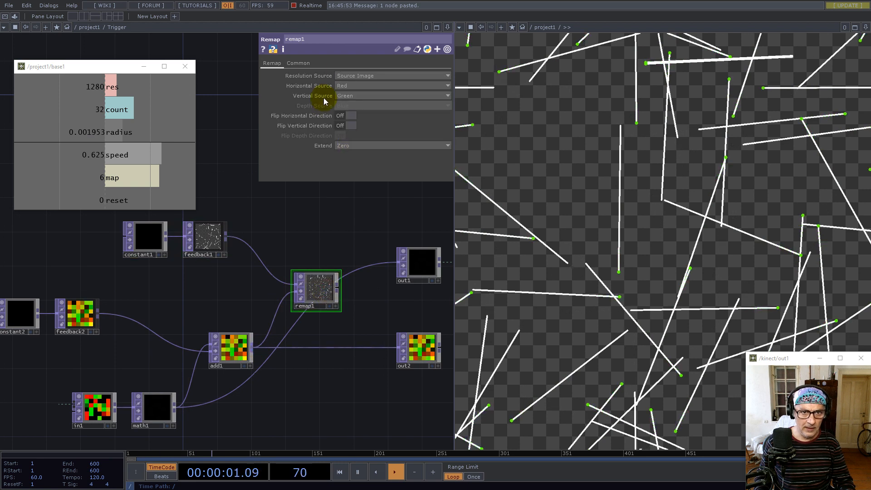
left_click(300, 63)
left_click_drag(113, 180, 356, 74)
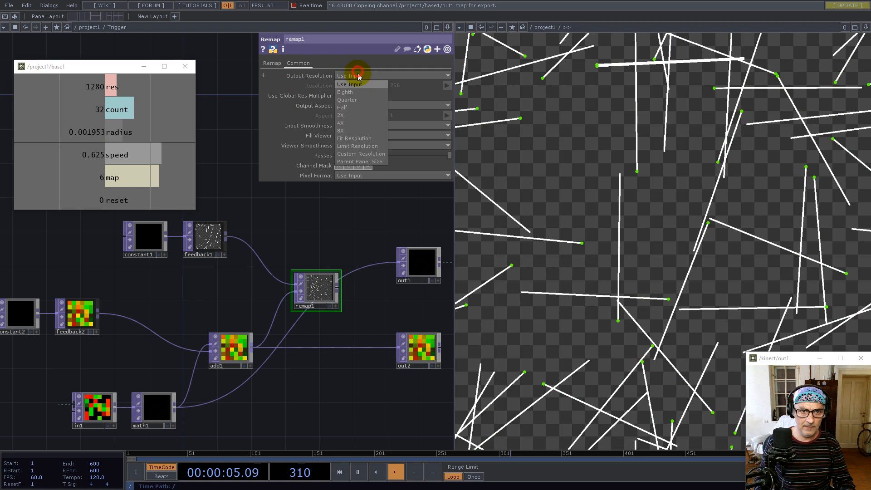
left_click(366, 152)
left_click_drag(128, 179, 331, 86)
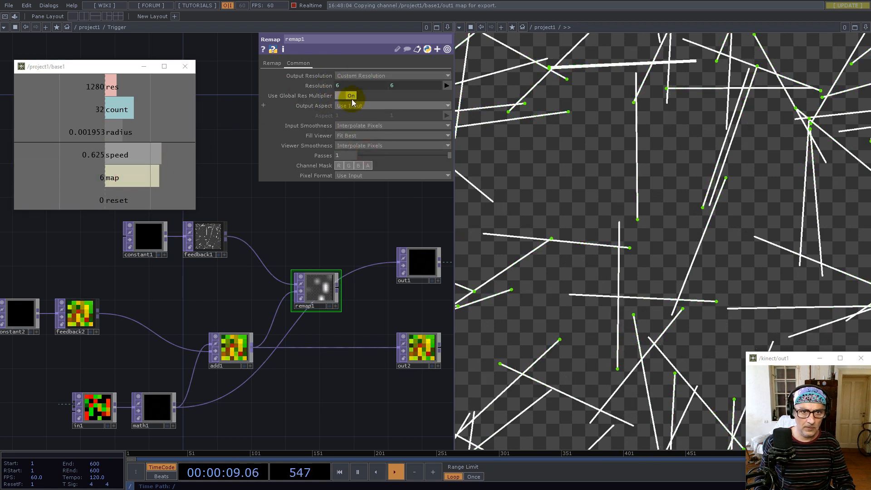
- Set remap1's Input Smoothness and Viewer Smoothness to Nearest Pixel, and return to its Remap settings
left_click(371, 126)
left_click(375, 142)
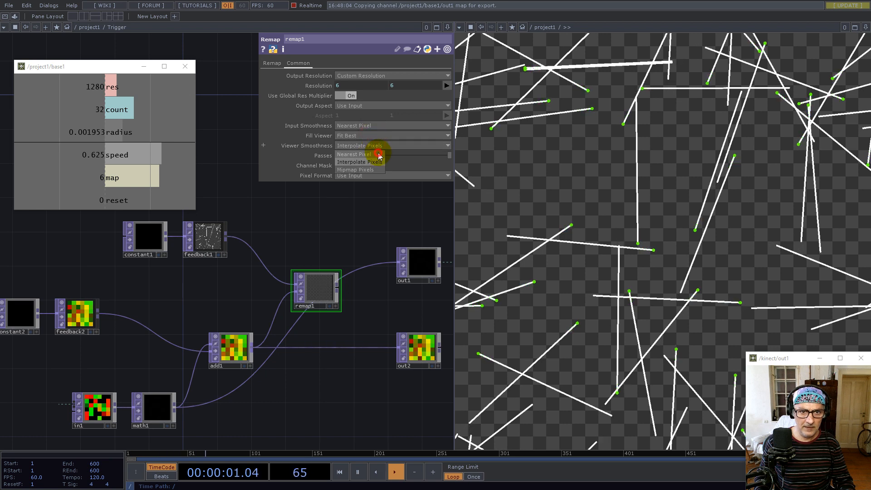
left_click(273, 63)
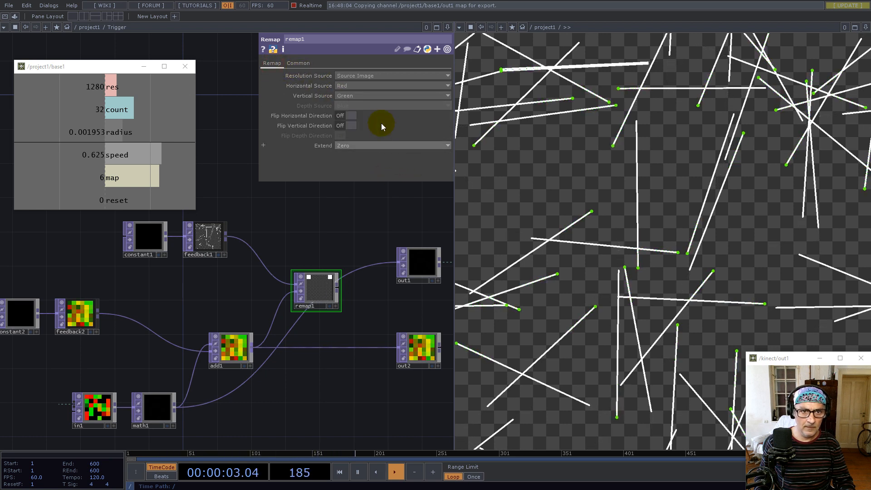
- Move out1 and out2 farther away from remap1 to make room in the Trigger network
left_click_drag(300, 232, 167, 226)
left_click_drag(290, 259, 351, 266)
left_click_drag(285, 345, 346, 368)
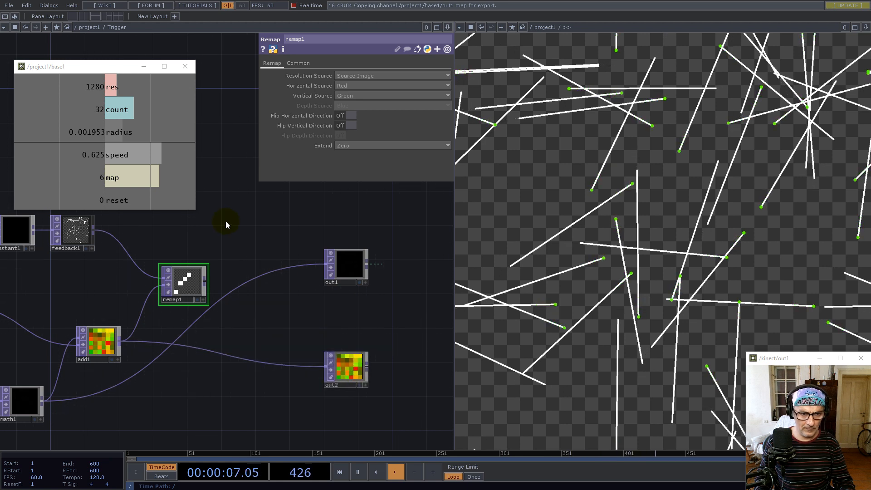
- Connect remap1's output to out1 in place of math1
left_click_drag(227, 222, 339, 245)
scroll(305, 319, "up", 7)
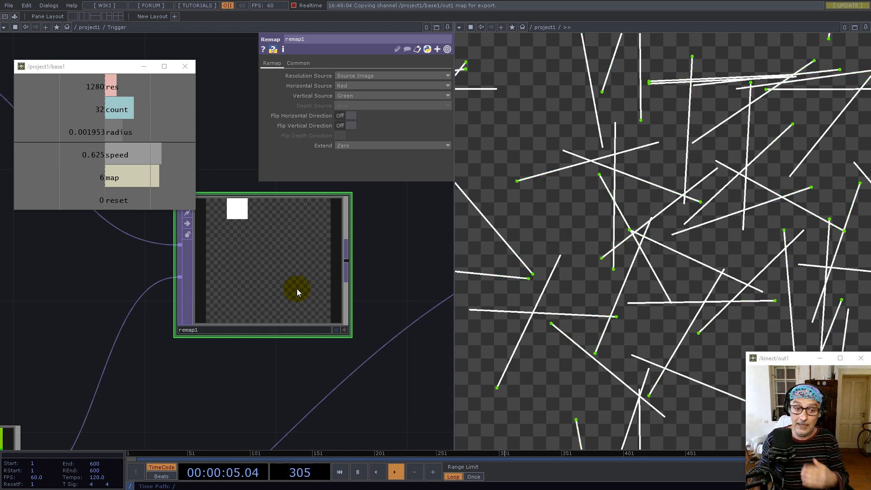
scroll(289, 296, "down", 5)
left_click_drag(354, 243, 264, 247)
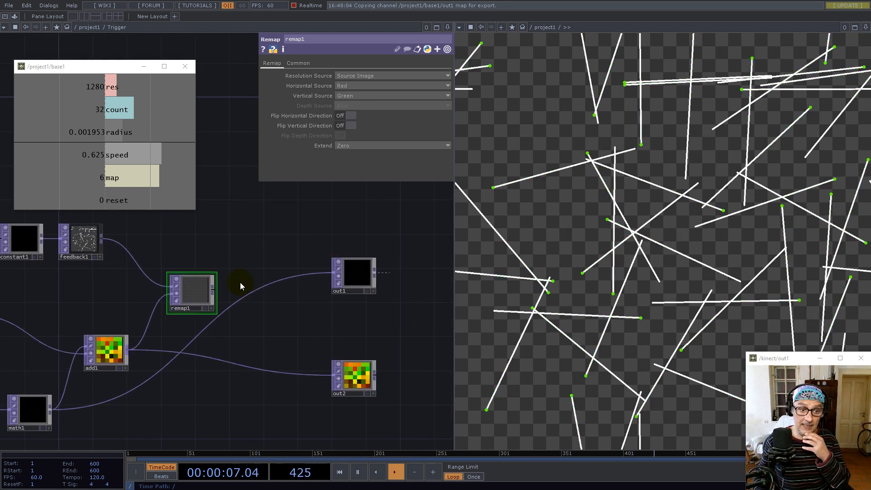
left_click_drag(215, 290, 391, 301)
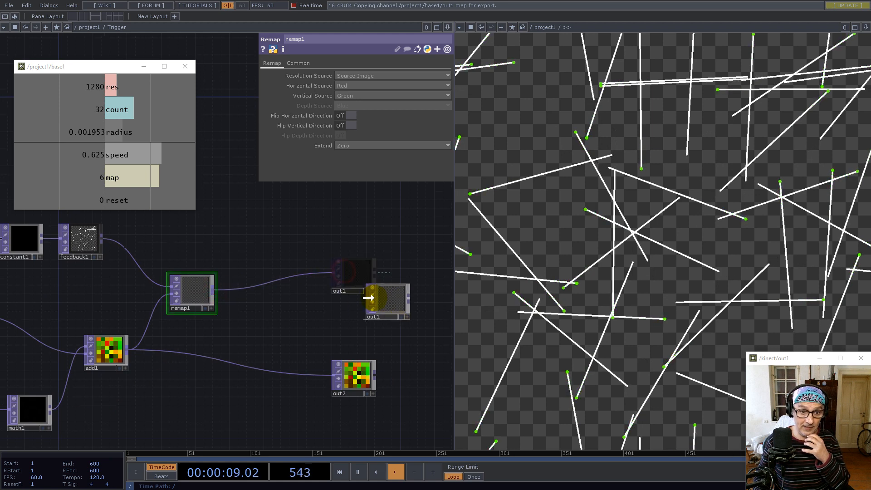
- Insert a Reorder TOP on the wire between remap1 and out1
right_click(263, 293)
left_click(277, 280)
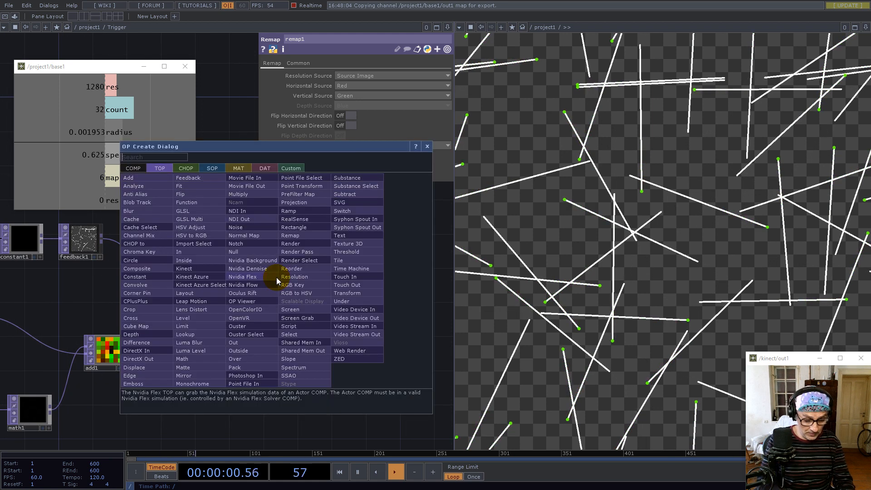
type("re")
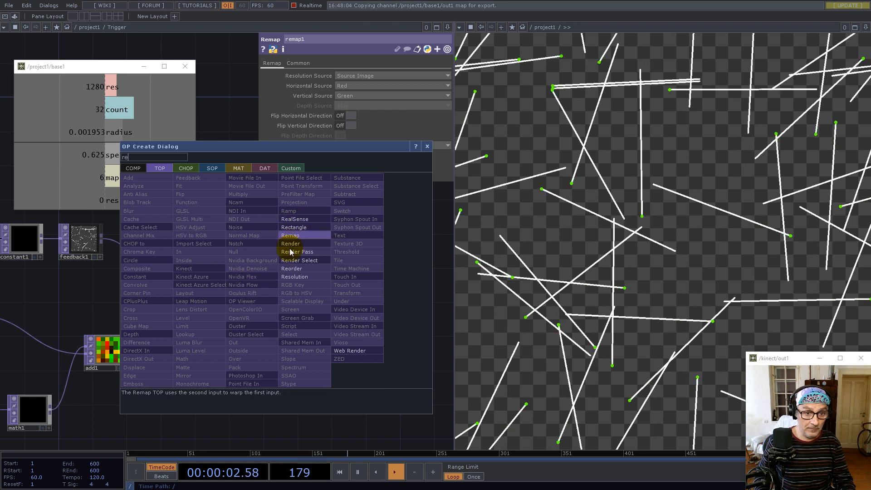
left_click(292, 271)
left_click(334, 301)
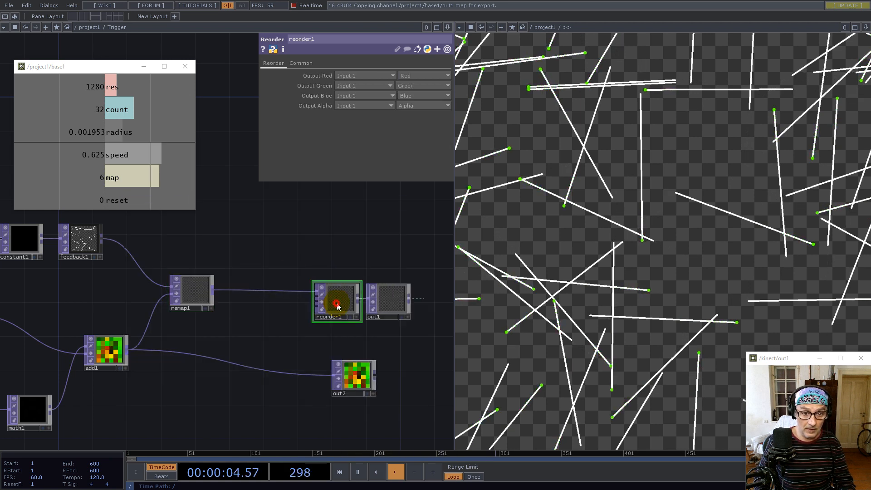
- Set reorder1's Input and Viewer Smoothness to Nearest Pixel and its Pixel Format to 32-bit float (Mono)
left_click(298, 63)
left_click(375, 125)
left_click(375, 134)
left_click(375, 145)
left_click(376, 155)
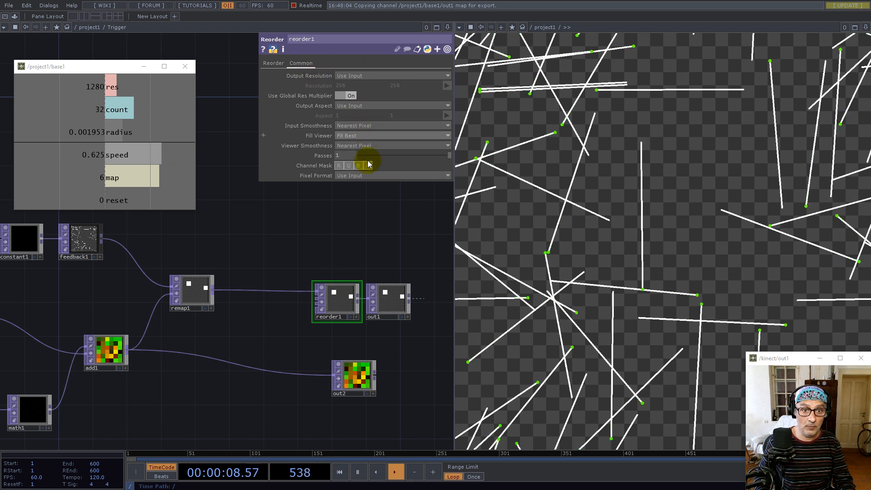
left_click(369, 175)
left_click(374, 285)
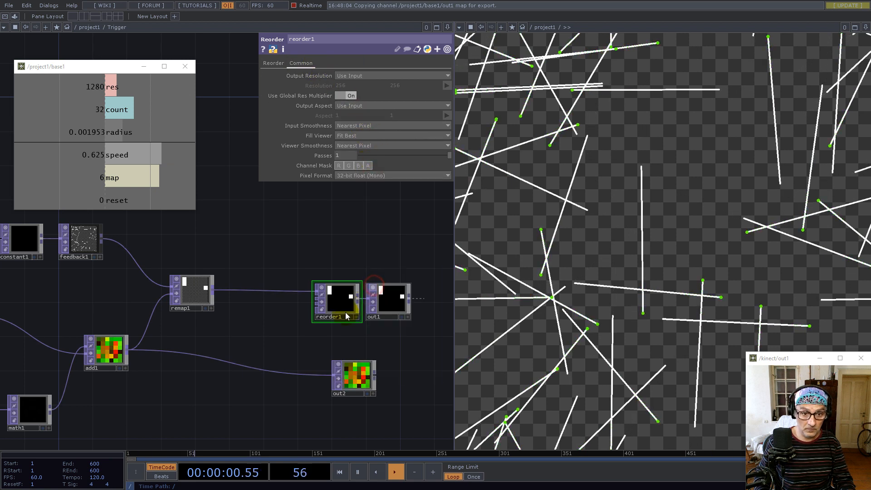
- Return to the project network and set matte1's Matte Channel to Luminance
scroll(300, 350, "down", 5)
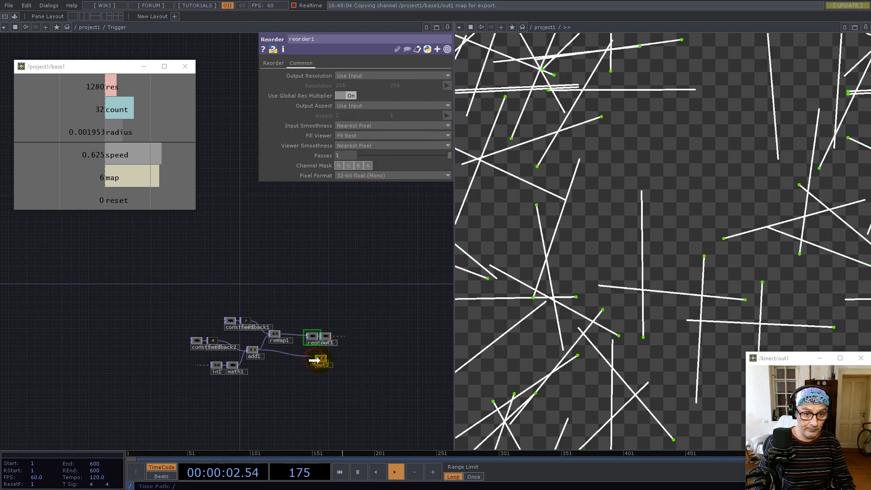
scroll(254, 336, "down", 10)
scroll(272, 343, "down", 5)
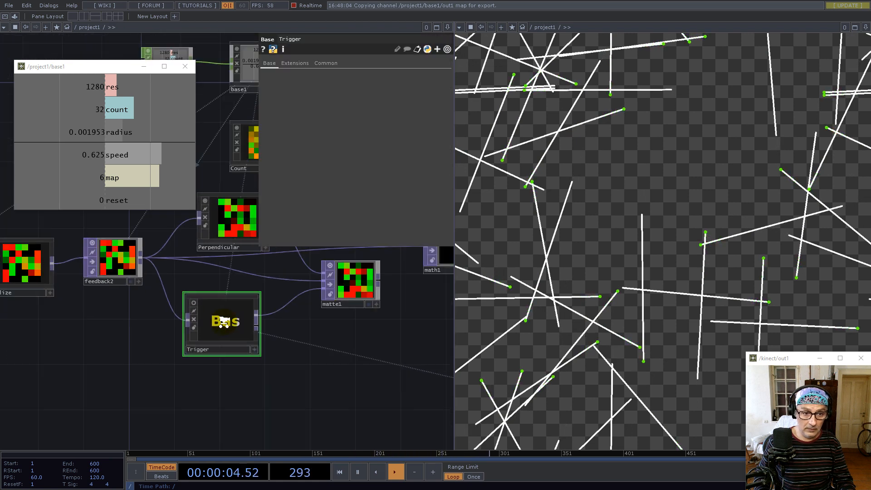
scroll(274, 340, "up", 8)
left_click(274, 338)
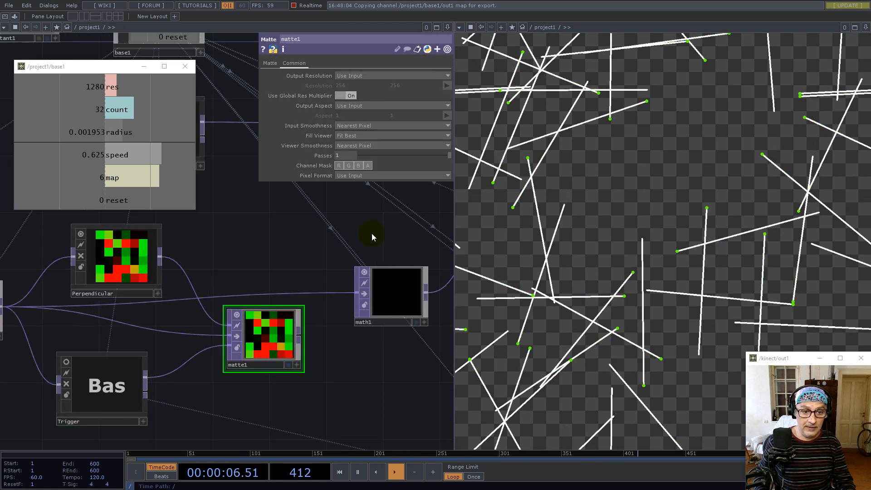
left_click(272, 63)
left_click(351, 86)
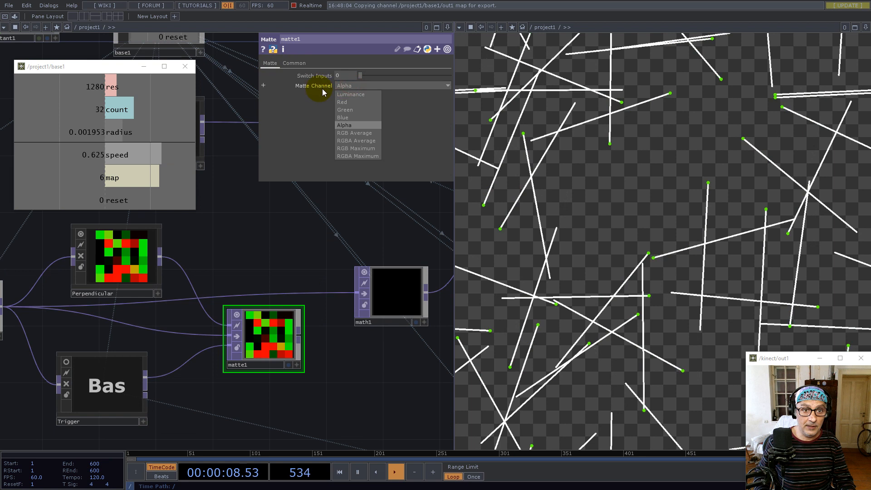
left_click(352, 94)
scroll(310, 296, "down", 3)
left_click_drag(301, 295, 333, 272)
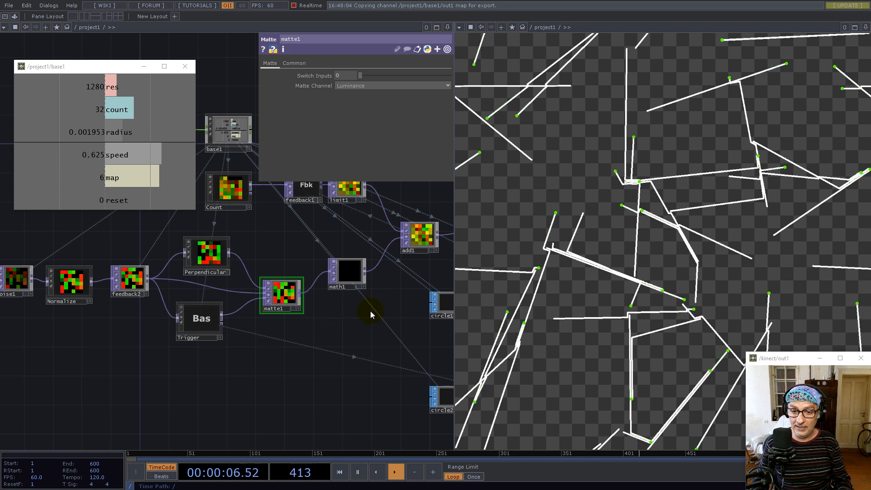
left_click_drag(330, 341, 309, 372)
left_click(352, 352)
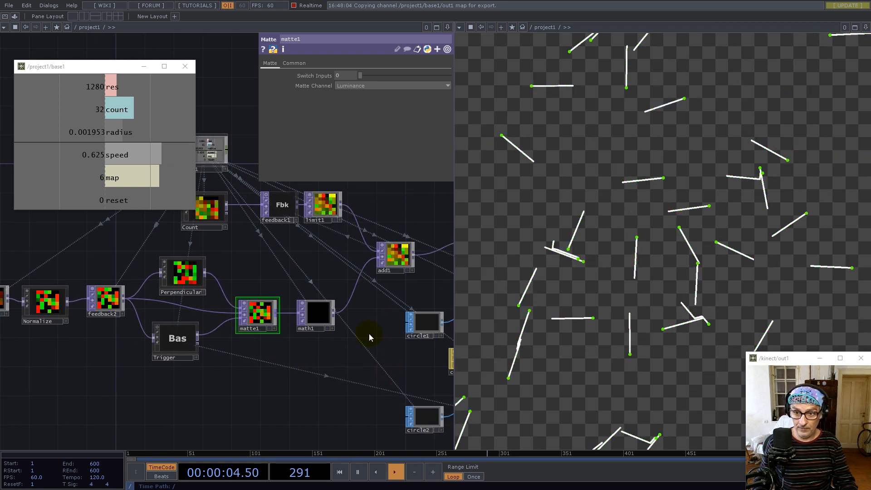
- Open the Trigger component and check the Target TOP settings of its feedback2 and feedback1 nodes
left_click_drag(239, 369, 310, 350)
left_click(240, 323)
left_click_drag(245, 321, 260, 322)
double_click(260, 322)
left_click_drag(163, 319, 336, 390)
scroll(325, 308, "up", 6)
left_click_drag(346, 333, 307, 372)
scroll(309, 374, "down", 3)
left_click_drag(158, 364, 181, 331)
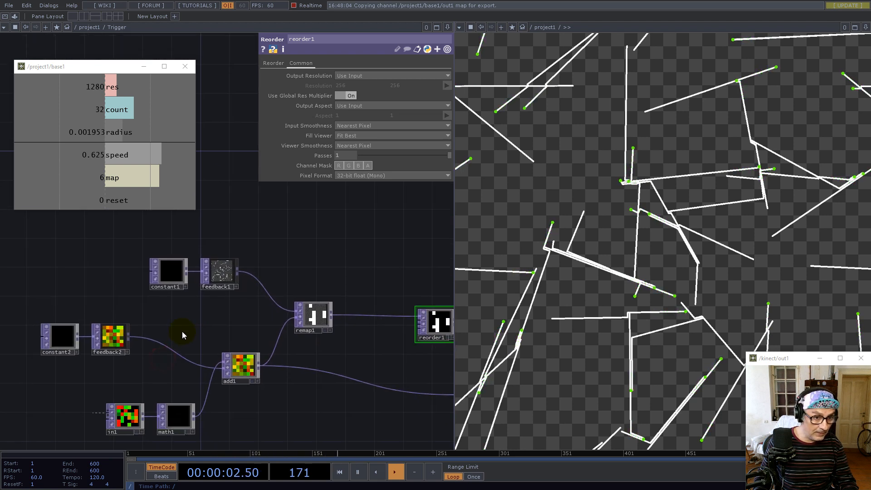
left_click(112, 343)
left_click(308, 60)
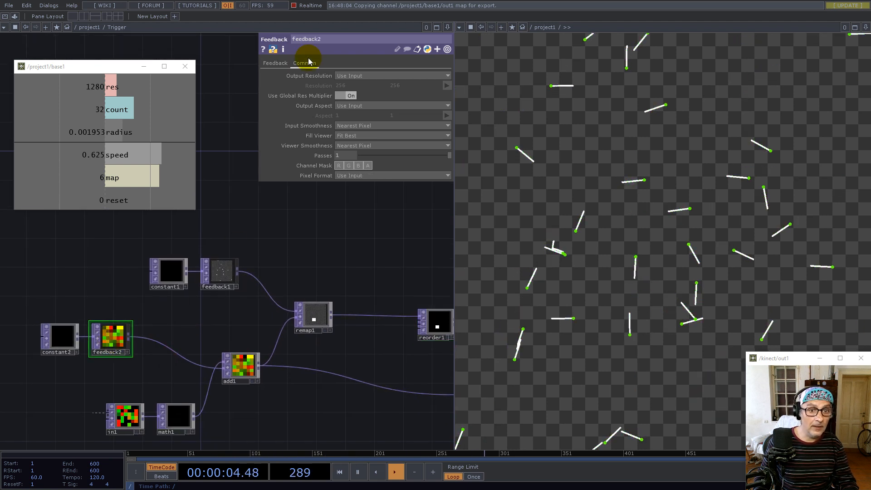
left_click(274, 64)
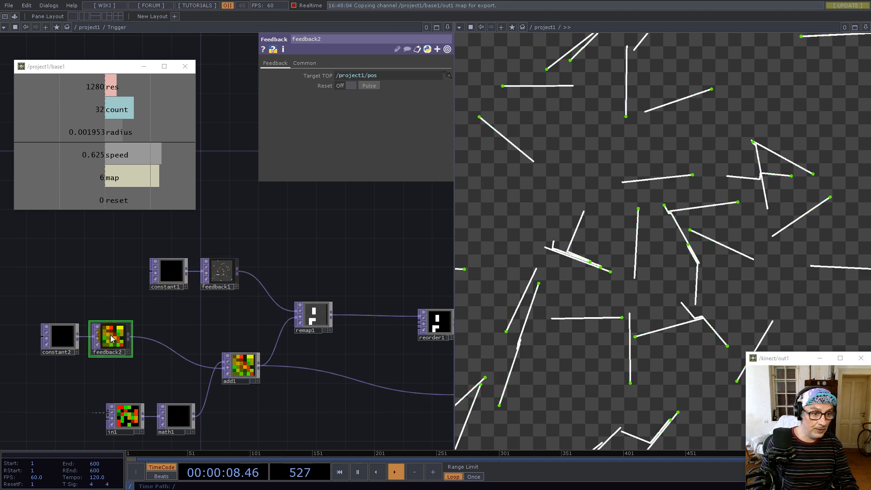
left_click(232, 270)
left_click_drag(315, 258, 251, 250)
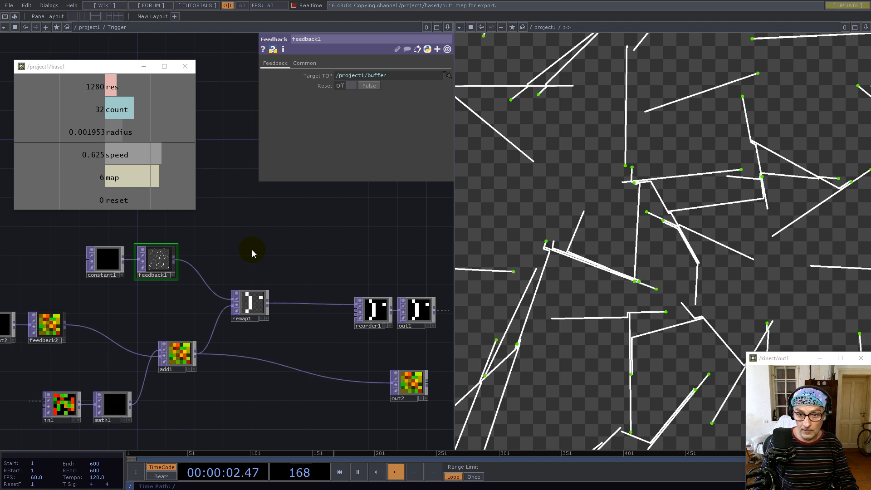
- Leave the Trigger component and set the Target TOP of the project network's feedback2 to matte1
scroll(249, 256, "down", 10)
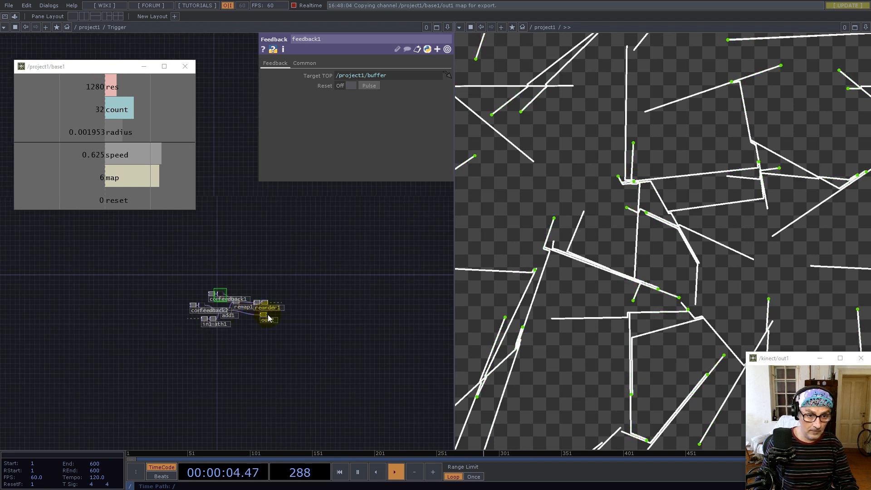
scroll(265, 317, "down", 5)
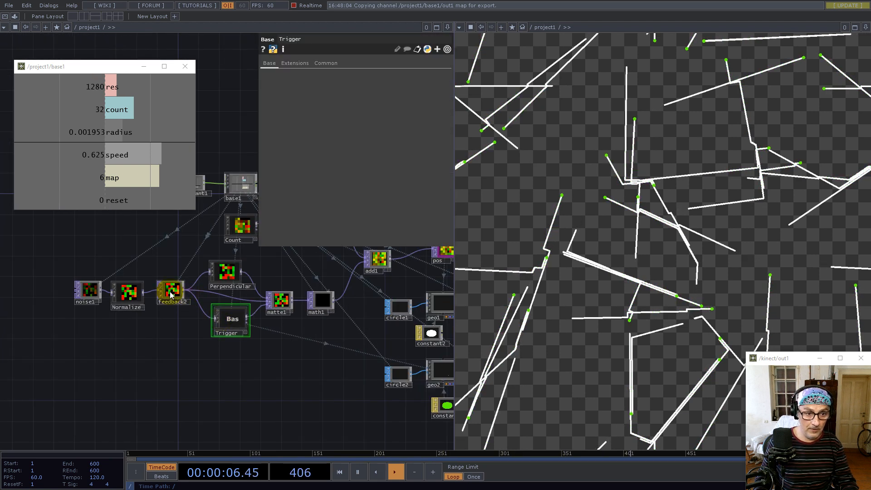
left_click(172, 295)
mouse_move(31, 408)
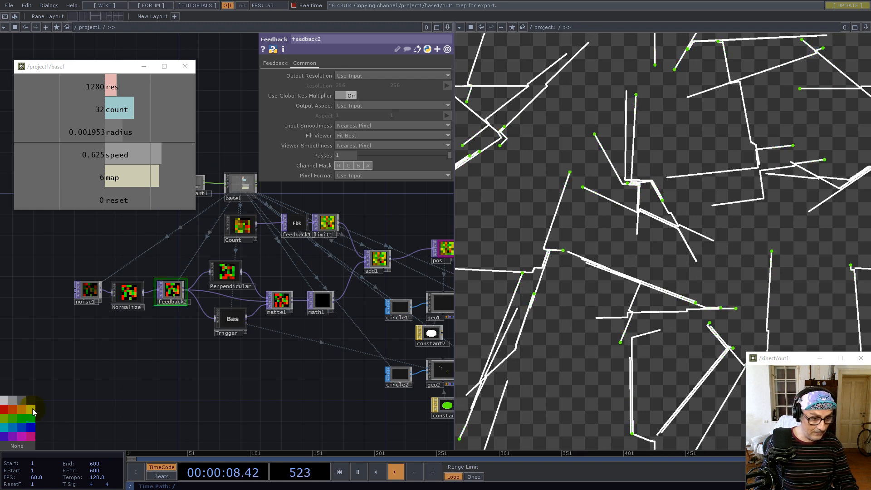
left_click_drag(274, 300, 355, 76)
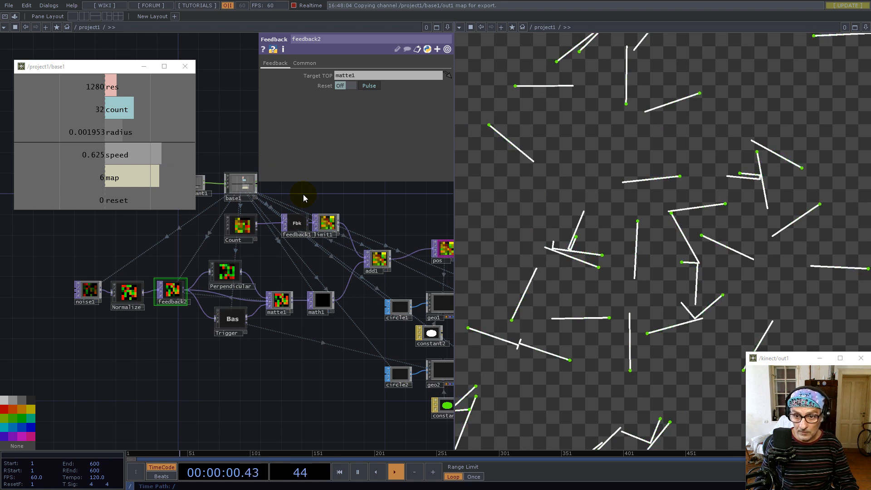
- Connect thresh1 directly to null1 to bypass over1, and move over1 out of the way
scroll(170, 291, "up", 5)
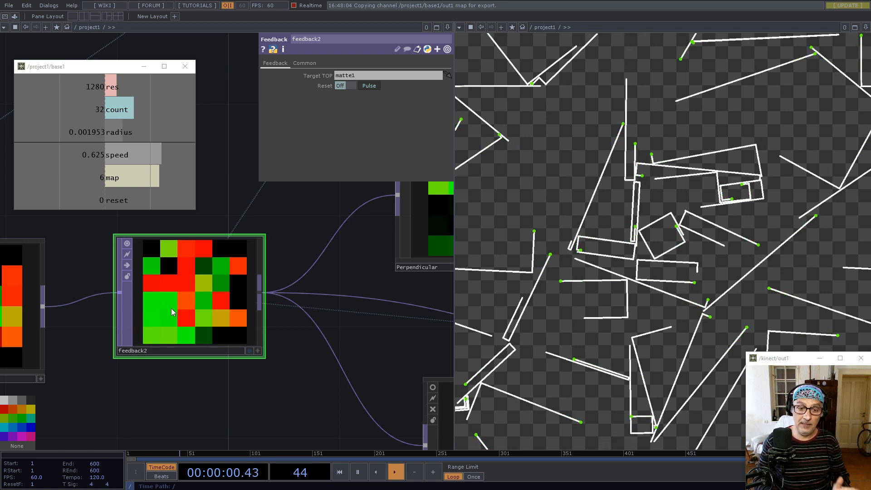
scroll(32, 328, "down", 3)
scroll(153, 326, "down", 4)
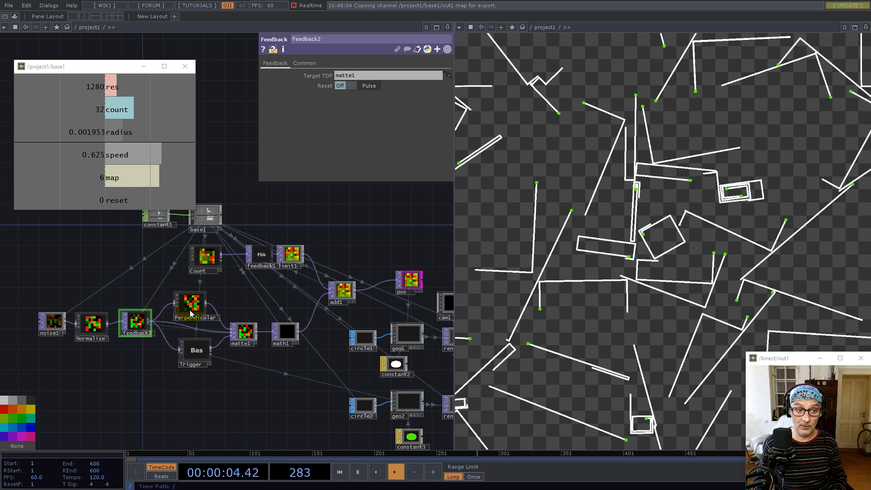
scroll(196, 357, "up", 4)
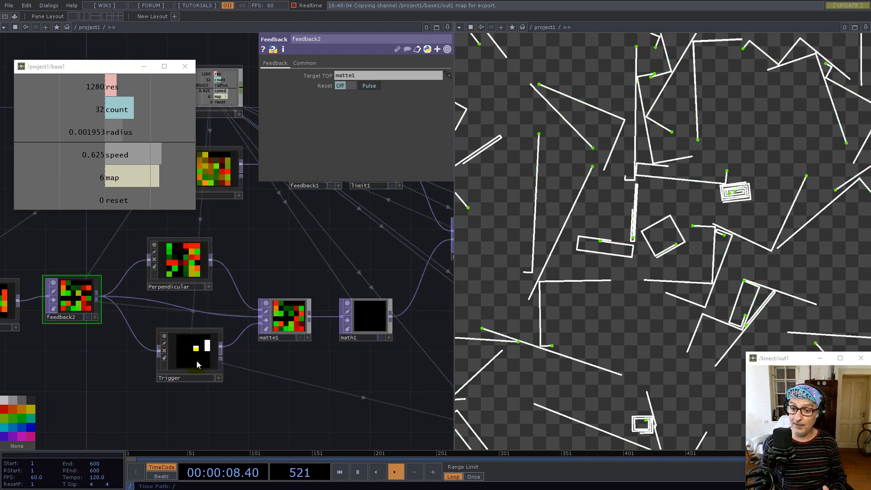
scroll(197, 360, "down", 2)
scroll(197, 360, "down", 3)
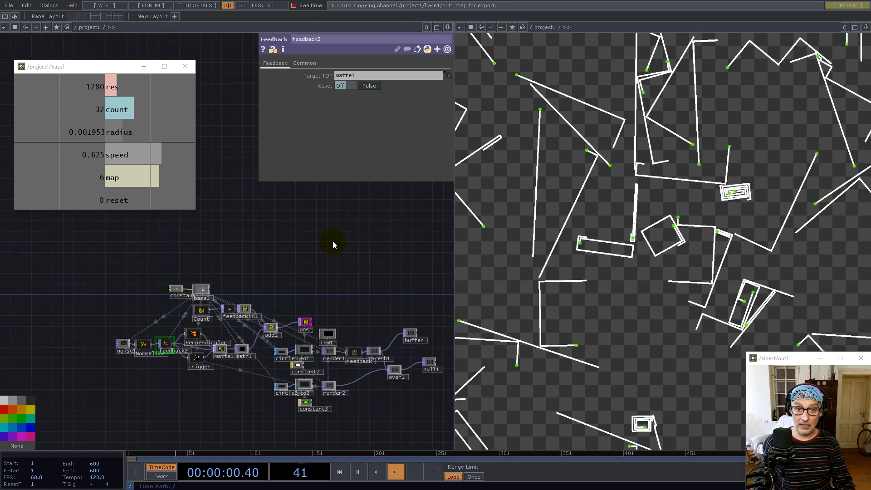
left_click_drag(412, 369, 291, 346)
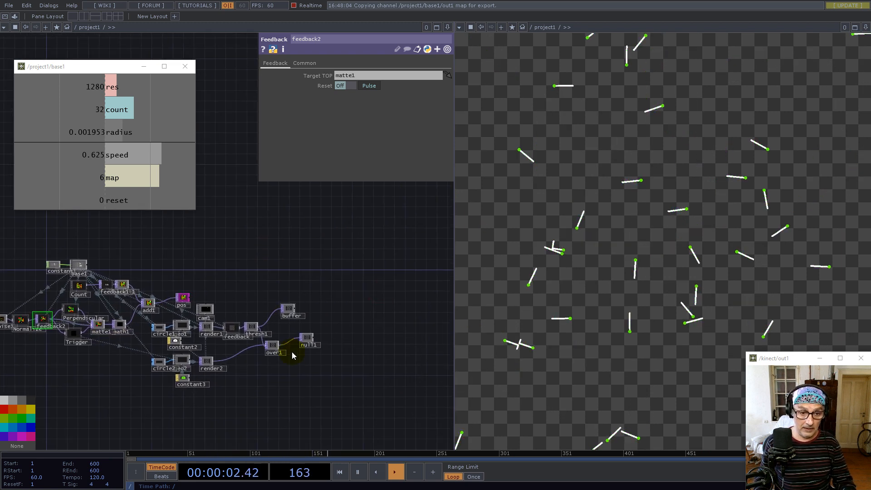
scroll(291, 359, "up", 4)
left_click_drag(167, 233, 333, 280)
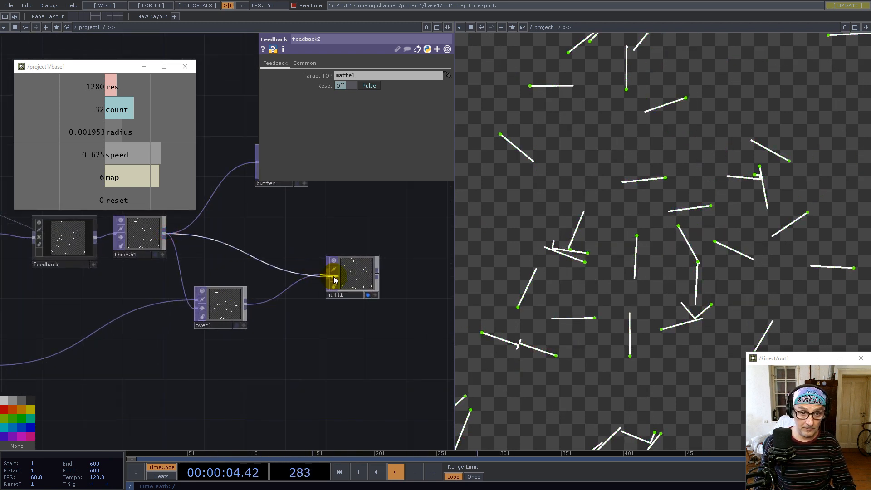
left_click_drag(235, 307, 219, 349)
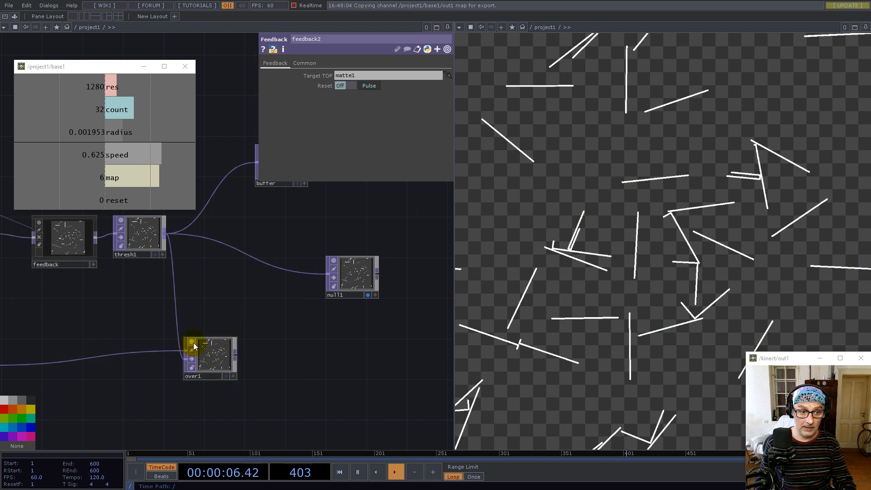
- Connect the feedback component's output to null1 in place of thresh1
scroll(306, 339, "down", 5)
left_click_drag(255, 388, 331, 377)
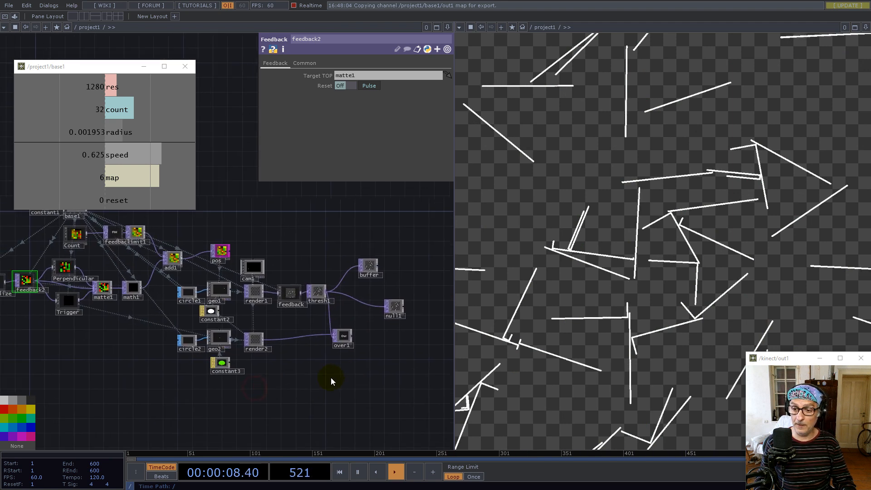
scroll(356, 319, "up", 5)
left_click_drag(364, 297, 257, 345)
left_click_drag(157, 284, 411, 331)
scroll(408, 355, "down", 5)
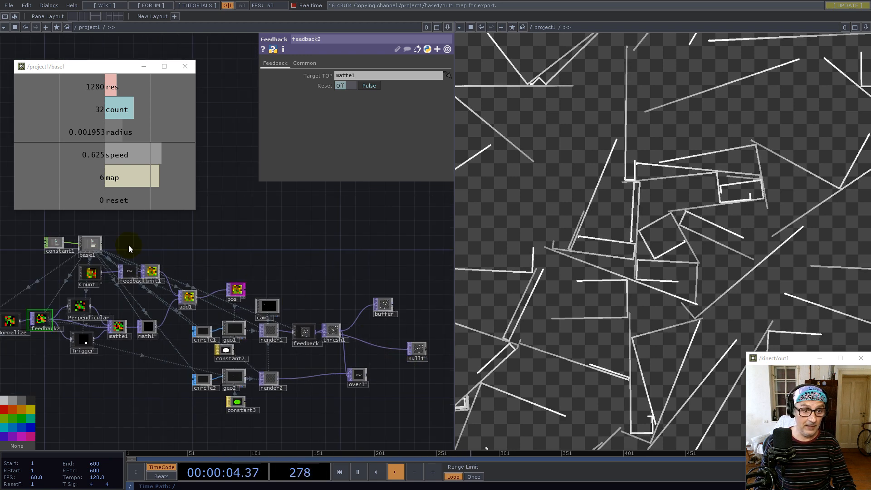
- Set the count channel in constant1 to 64
left_click_drag(240, 244, 327, 245)
left_click(141, 243)
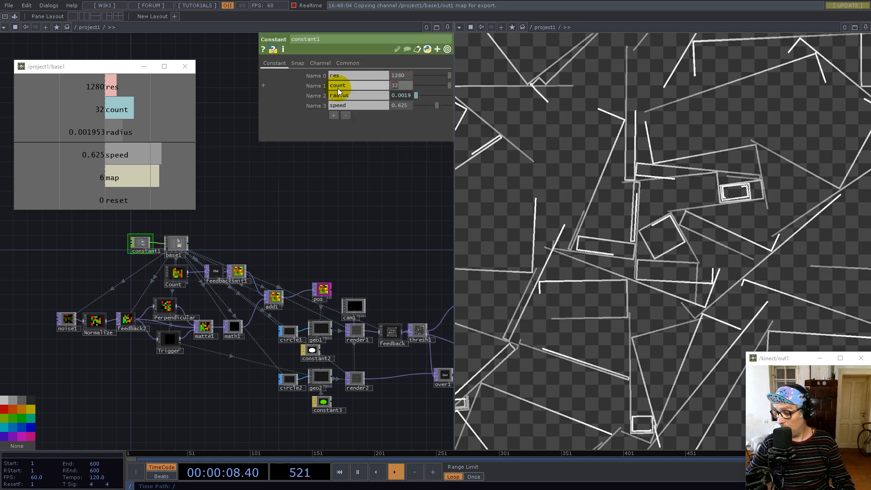
type("64")
key("Return")
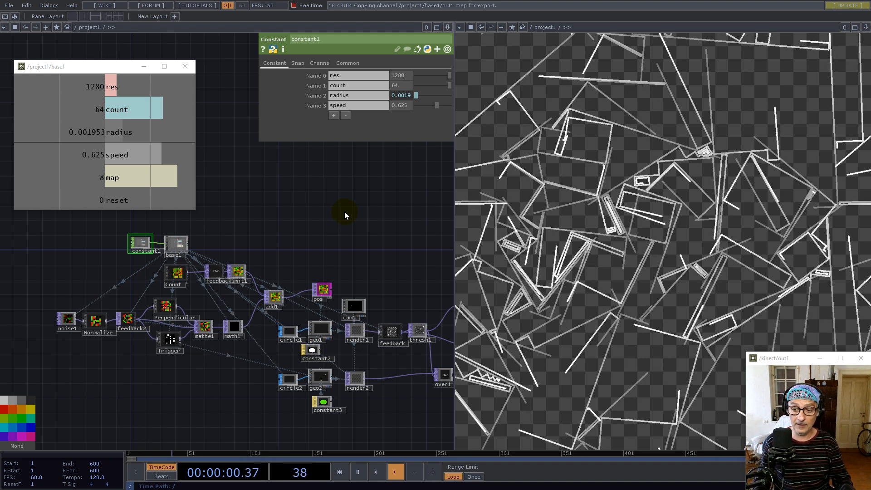
- Move null1 farther along the network and insert a Transform TOP directly before it
scroll(350, 229, "down", 3)
scroll(172, 295, "up", 6)
left_click_drag(296, 292, 180, 363)
scroll(118, 372, "down", 4)
left_click_drag(241, 395, 85, 362)
scroll(83, 361, "down", 3)
scroll(241, 360, "up", 3)
scroll(241, 360, "up", 2)
left_click_drag(305, 312, 421, 323)
right_click(379, 314)
left_click(383, 303)
type("tr")
left_click(460, 321)
left_click(367, 318)
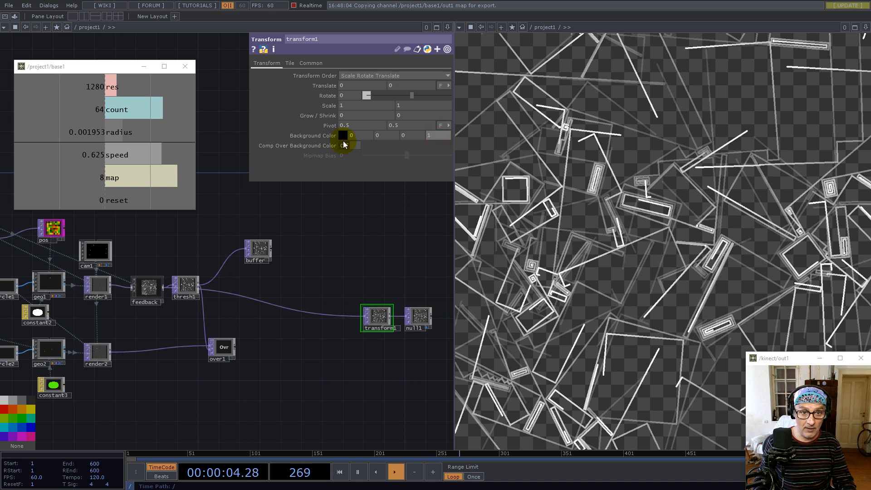
- Configure transform1 with Comp Over Background Color on, an X translate of absTime.frame in pixels, and Extend set to Repeat
left_click(353, 145)
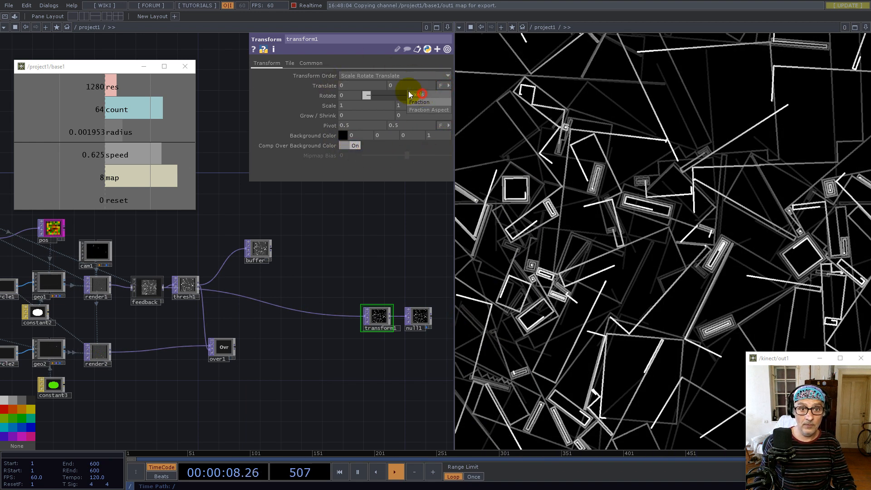
left_click(359, 86)
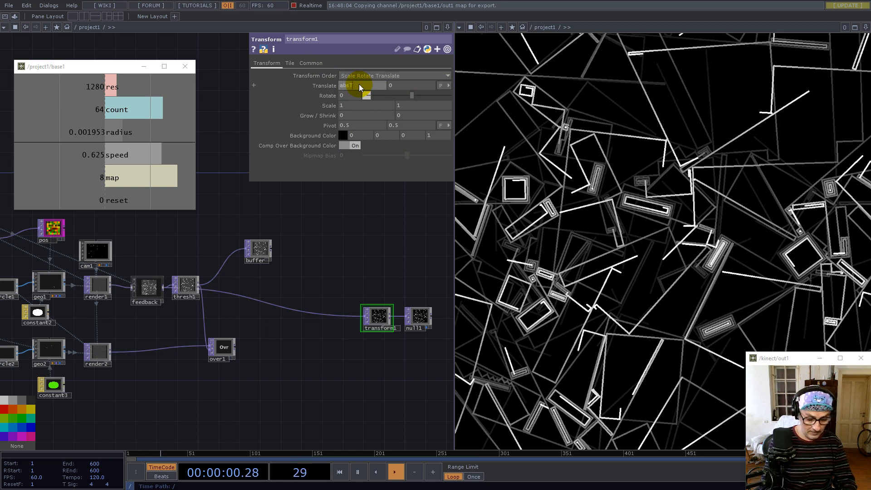
type("absTime.frame")
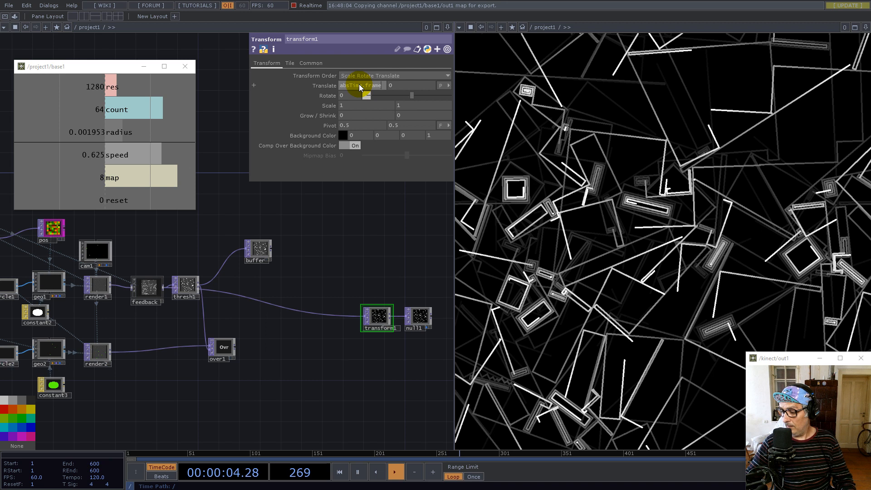
key("Return")
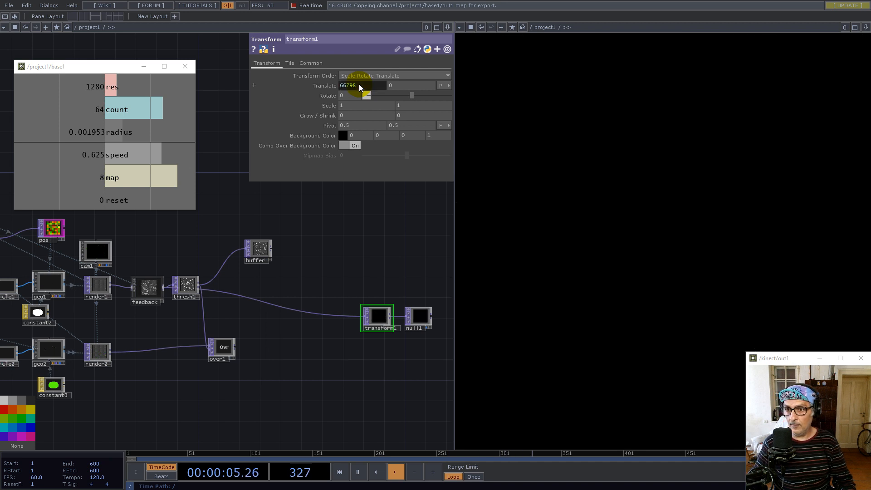
left_click(290, 63)
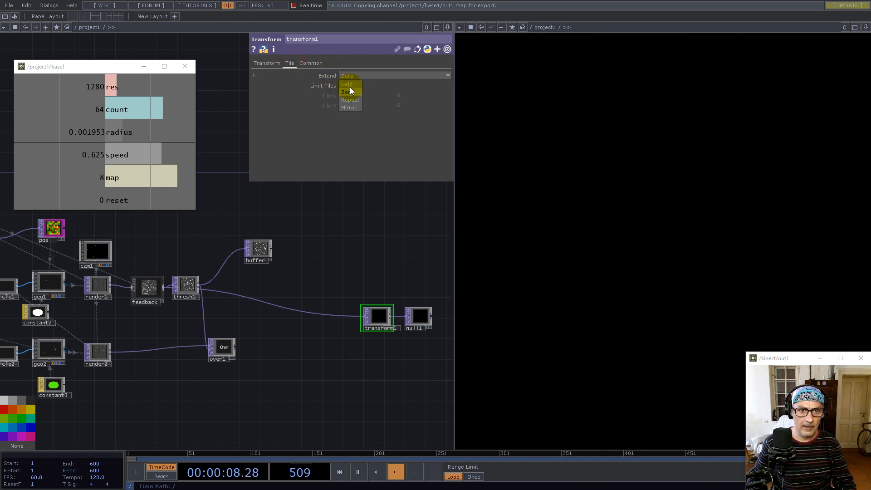
left_click(350, 100)
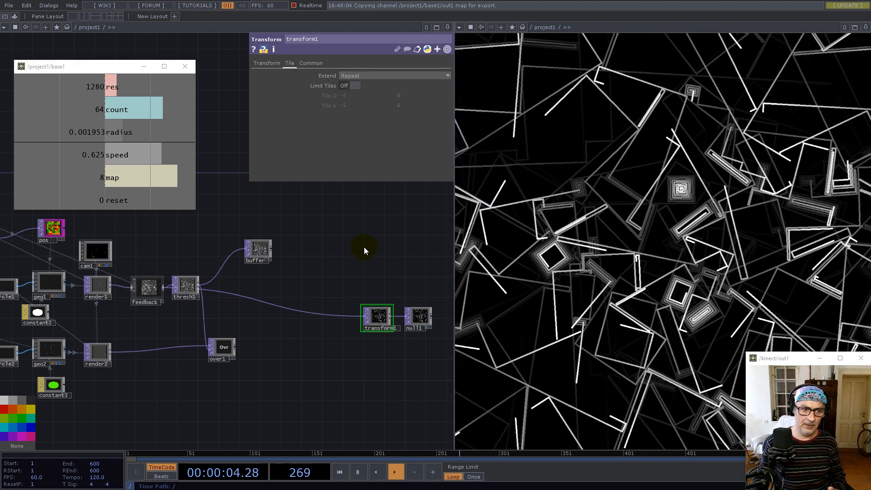
- Inspect the limit types and the minimum and maximum value settings of limit1
scroll(368, 310, "down", 5)
scroll(170, 275, "up", 6)
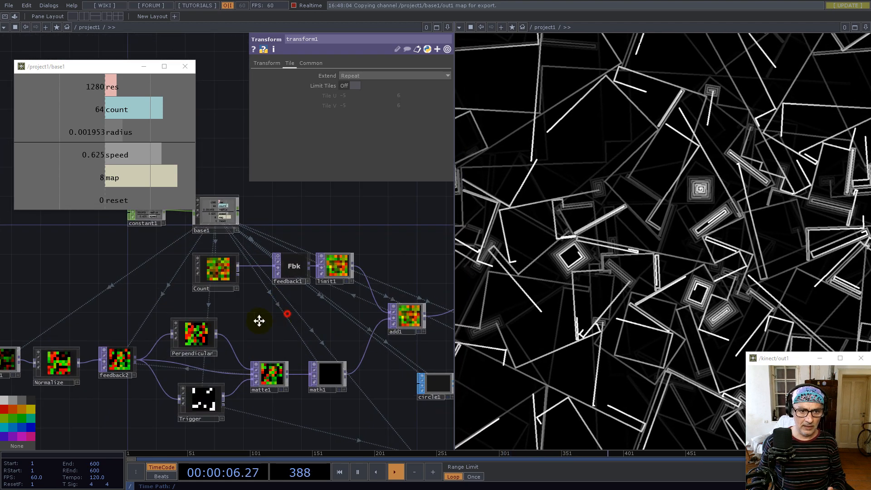
left_click_drag(280, 316, 209, 339)
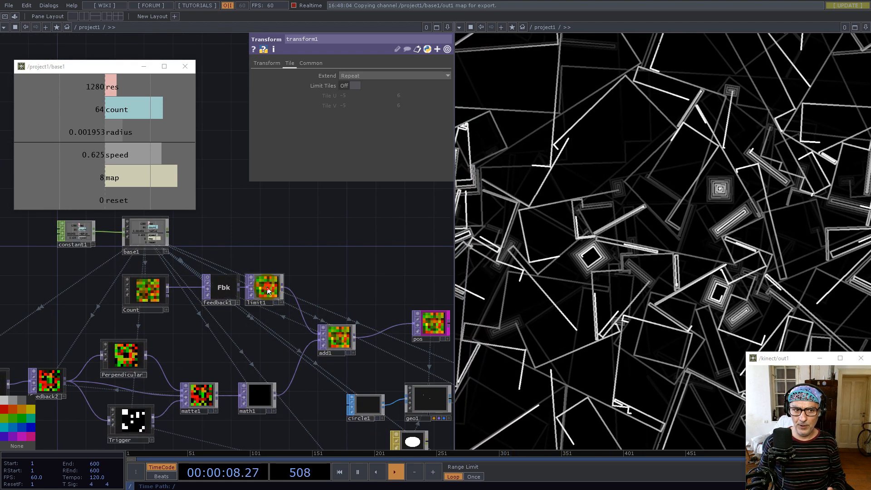
left_click(268, 290)
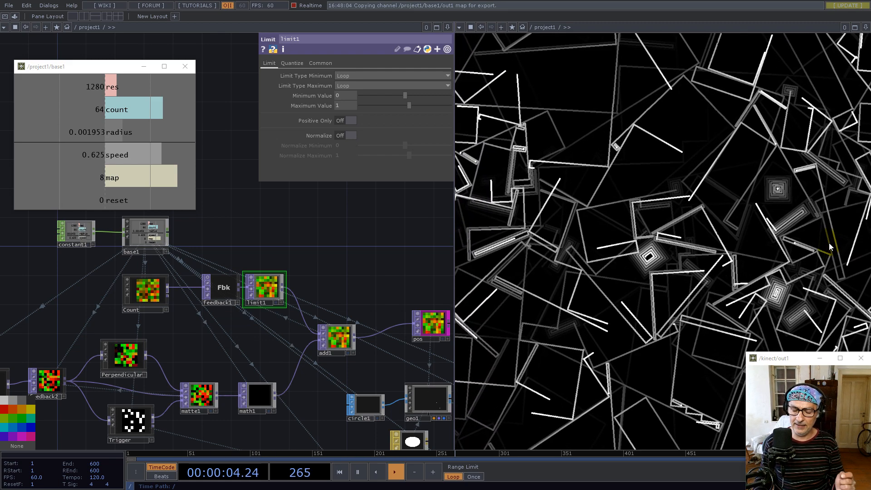
- Duplicate the noise1 TOP and place the copy below the original
scroll(321, 299, "down", 5)
left_click_drag(368, 280, 306, 241)
left_click_drag(200, 370, 321, 370)
scroll(182, 302, "up", 6)
left_click(182, 302)
key("ctrl+c")
key("ctrl+v")
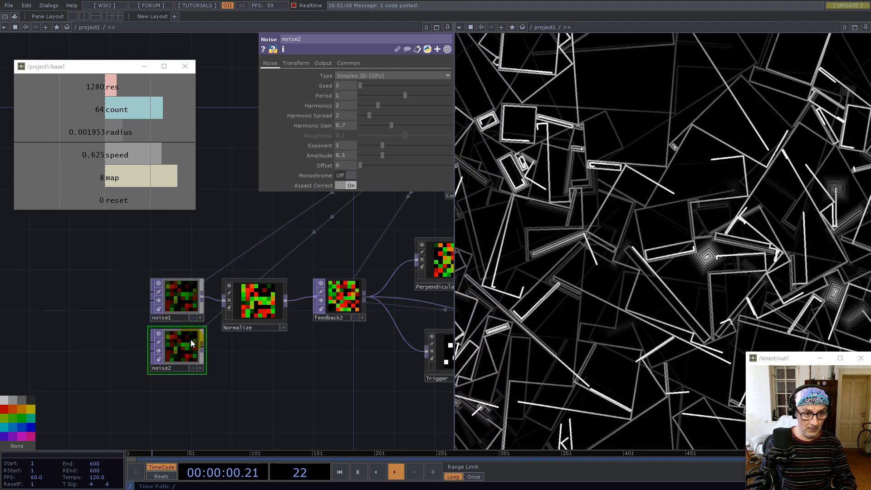
left_click(179, 401)
- Set the pixel format of noise2 to 32-bit float (Mono)
left_click(357, 64)
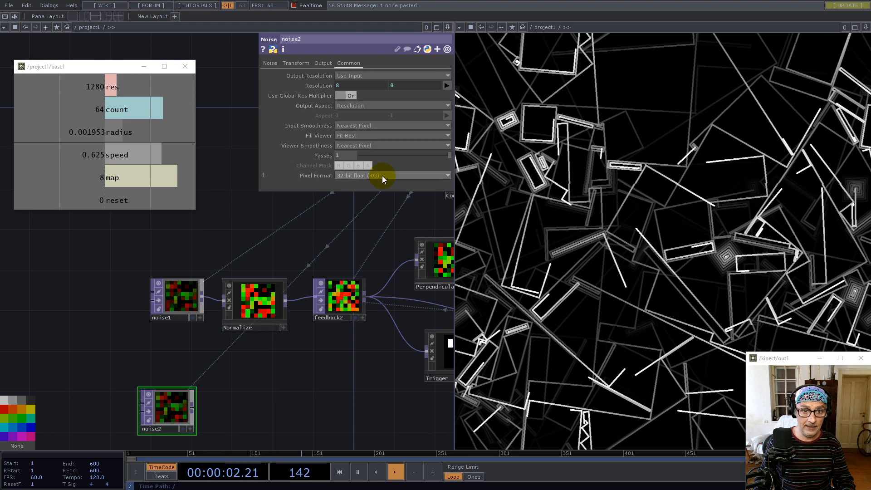
left_click(382, 175)
left_click(380, 283)
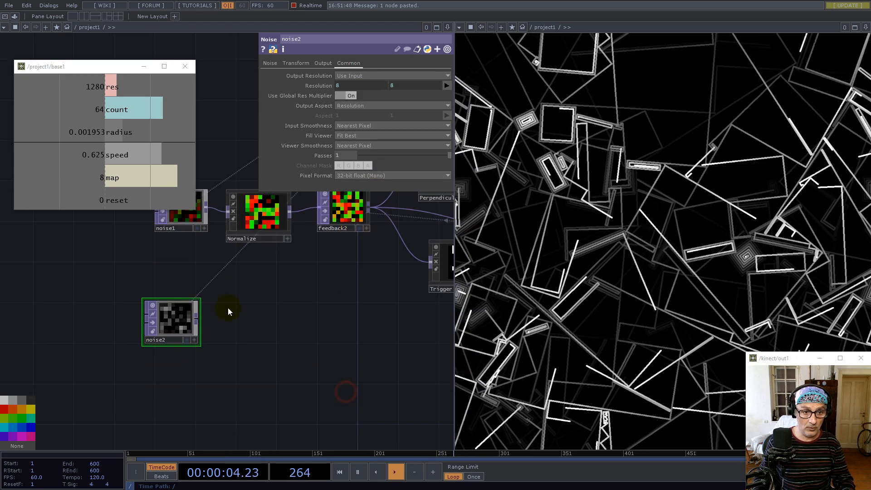
- Add a Null TOP after noise2 and insert a second Null TOP on the wire between them
key("Tab")
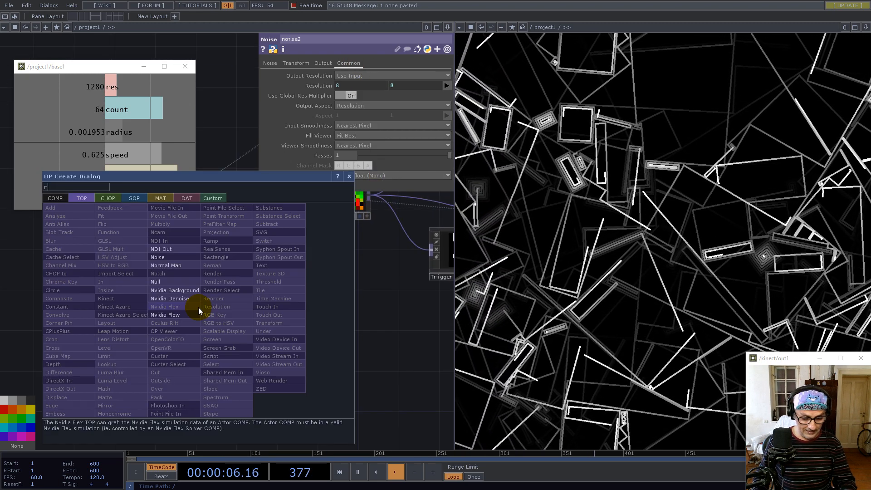
left_click(154, 282)
left_click(349, 310)
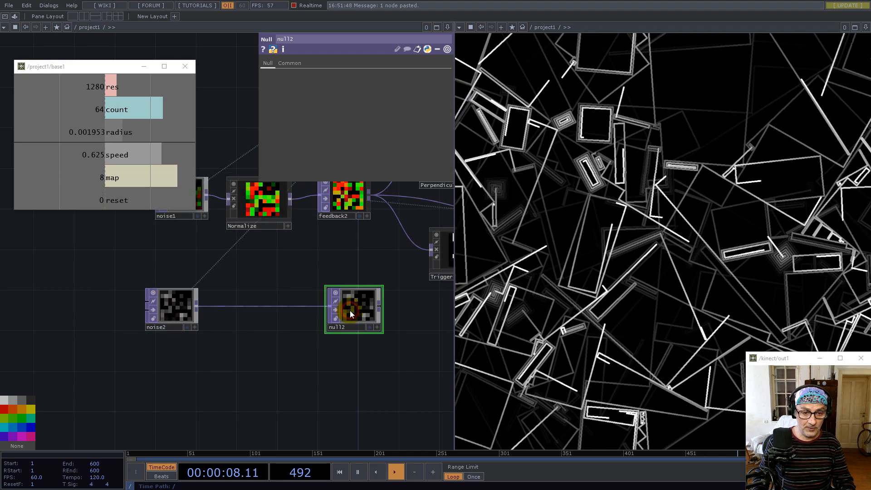
right_click(246, 306)
left_click(257, 292)
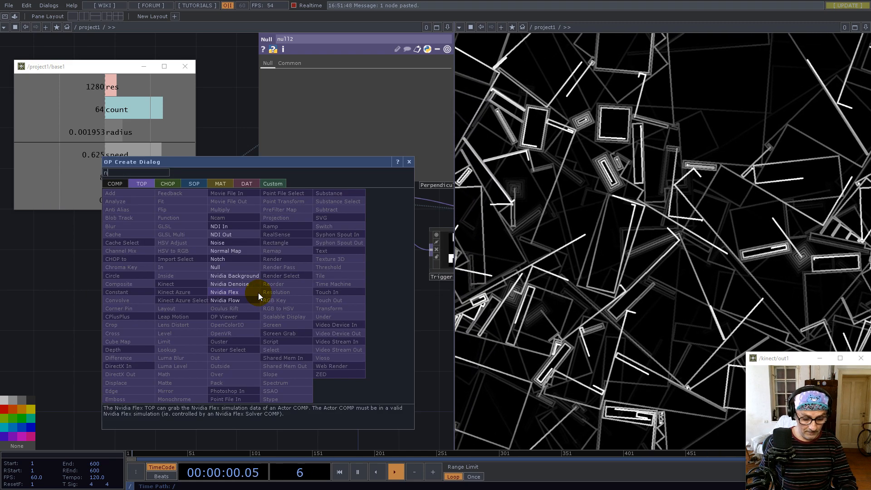
left_click(222, 259)
left_click(263, 297)
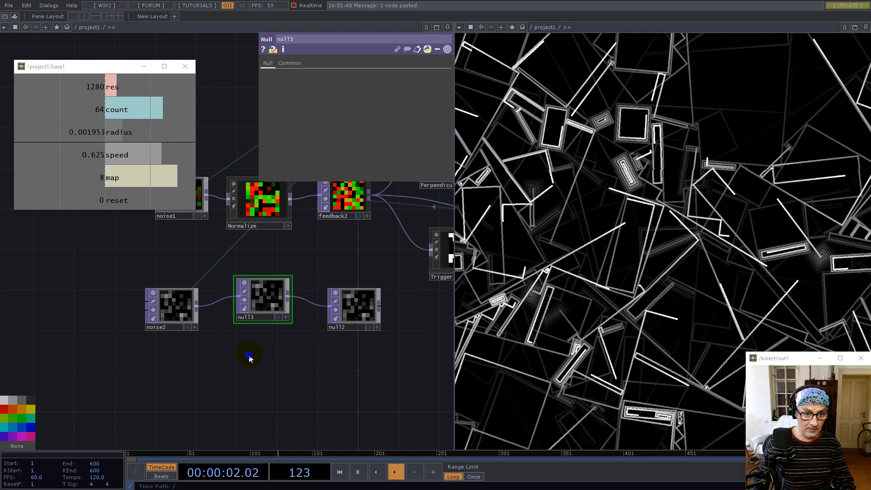
- Collapse null3 into a Base component, delete null2, and align the new base beside noise2
right_click(249, 357)
left_click(284, 439)
left_click(356, 307)
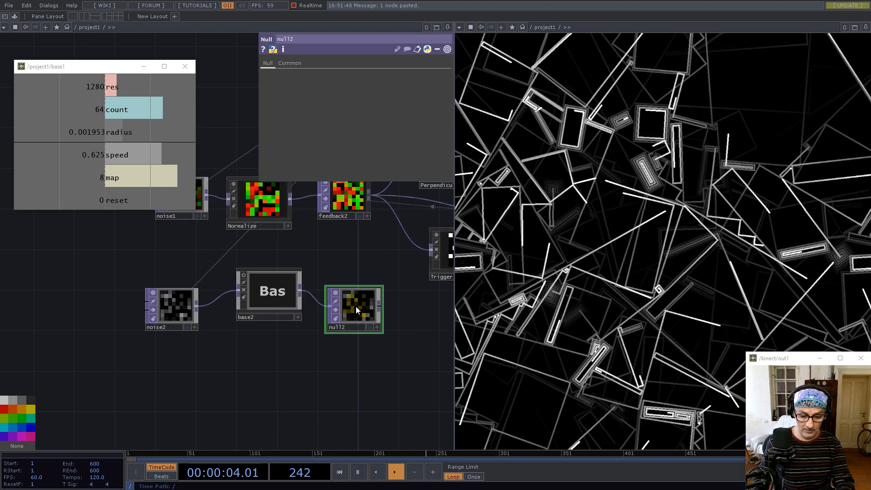
key("Delete")
left_click_drag(266, 297, 256, 307)
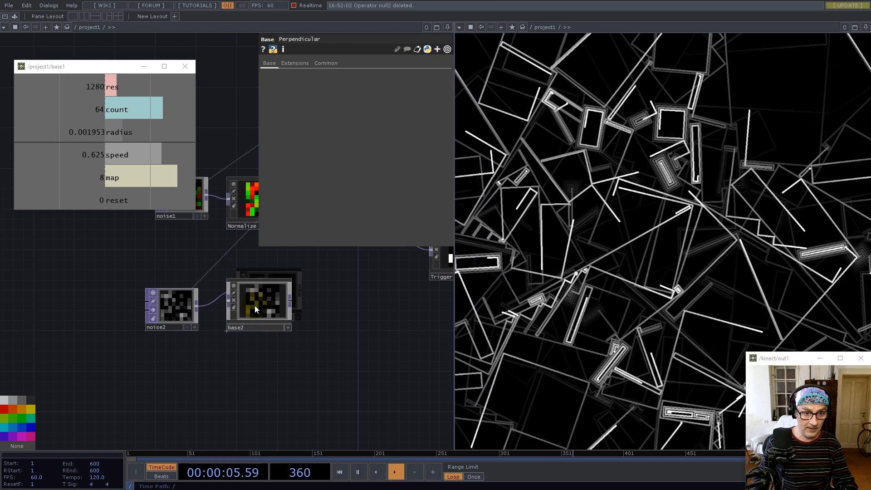
- Set the offset of noise2 to 0.5
left_click_drag(218, 353, 220, 394)
left_click(176, 346)
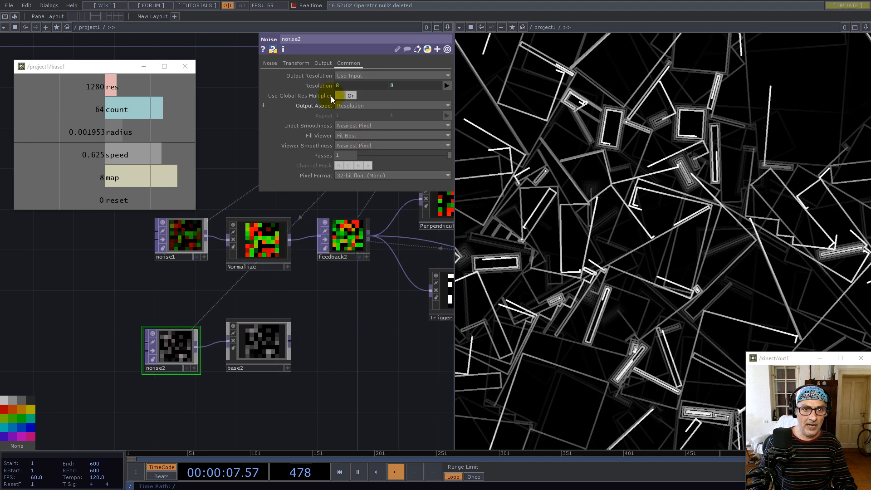
left_click(270, 63)
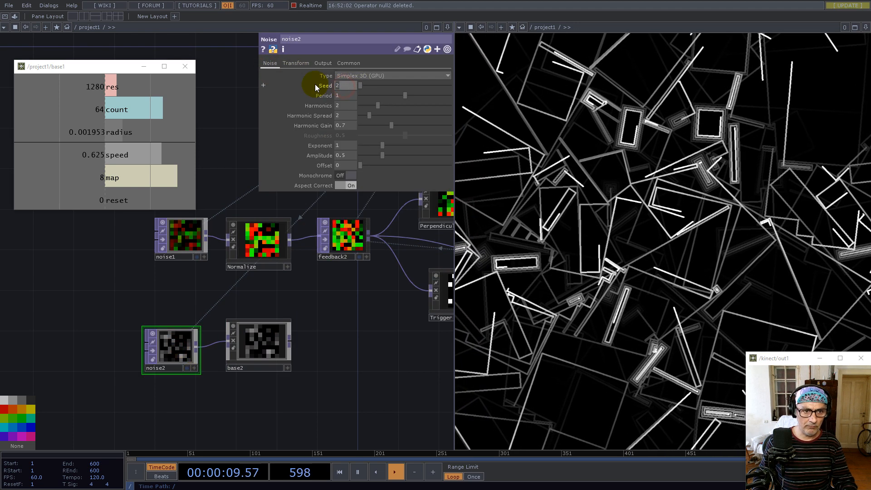
type("0.625")
key("Return")
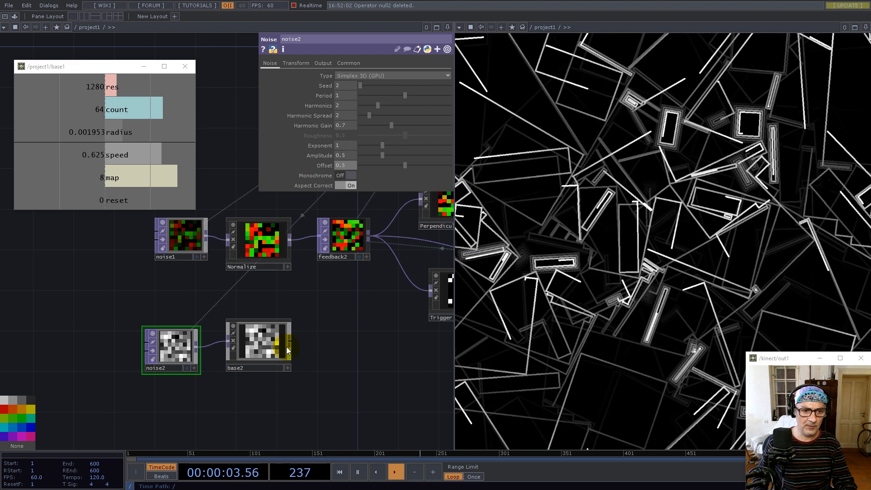
- Inside base2, delete null3 and insert a Math TOP between in1 and out1
left_click(271, 348)
key("i")
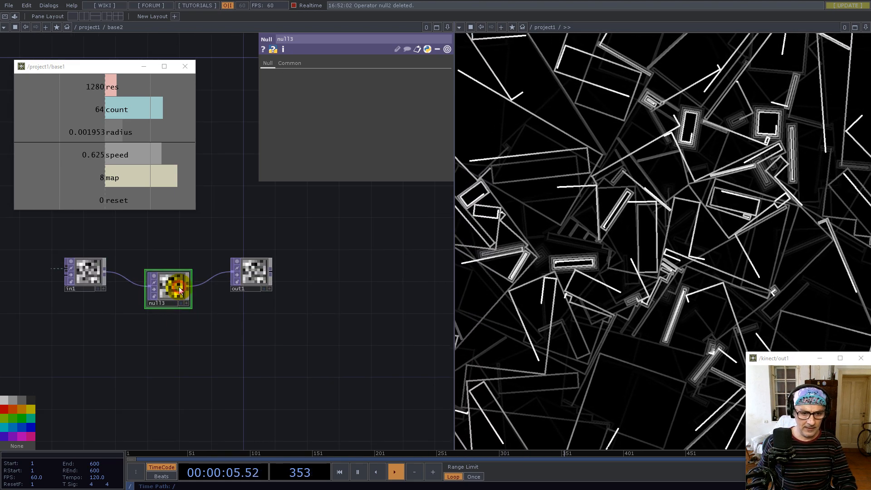
key("Delete")
right_click(164, 272)
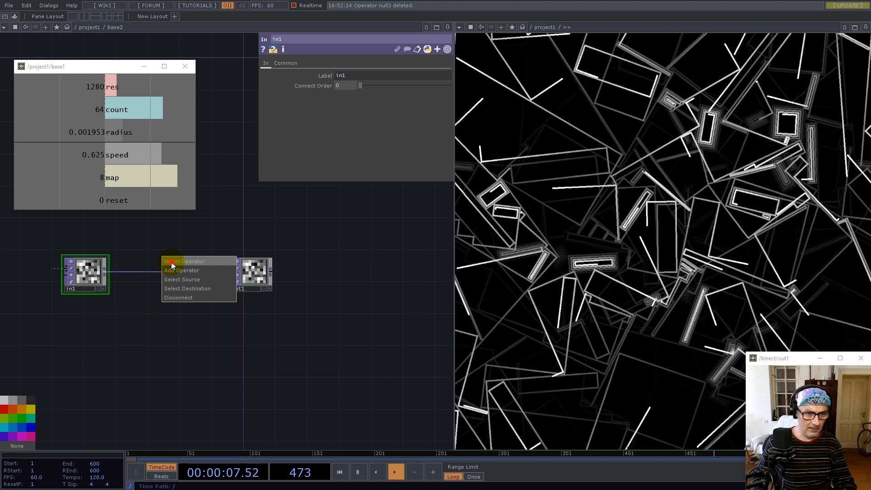
left_click(171, 262)
type("ma")
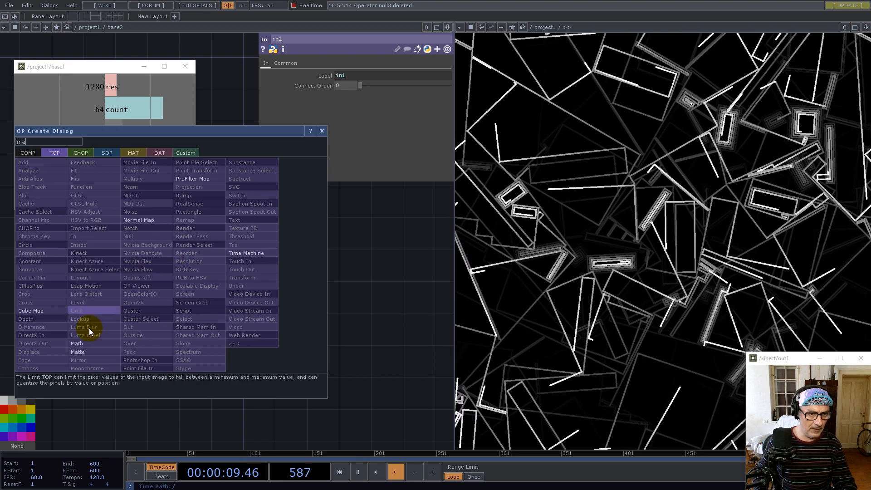
left_click(84, 341)
left_click(170, 272)
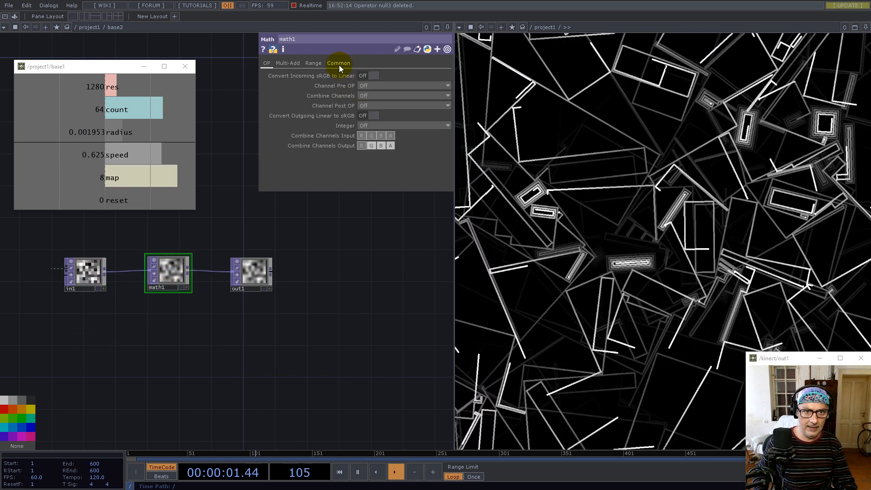
- Set the viewer smoothness of math1 to Nearest Pixel and its Multiply value to math.pi*2
left_click(340, 64)
left_click(392, 146)
left_click(378, 154)
left_click(286, 63)
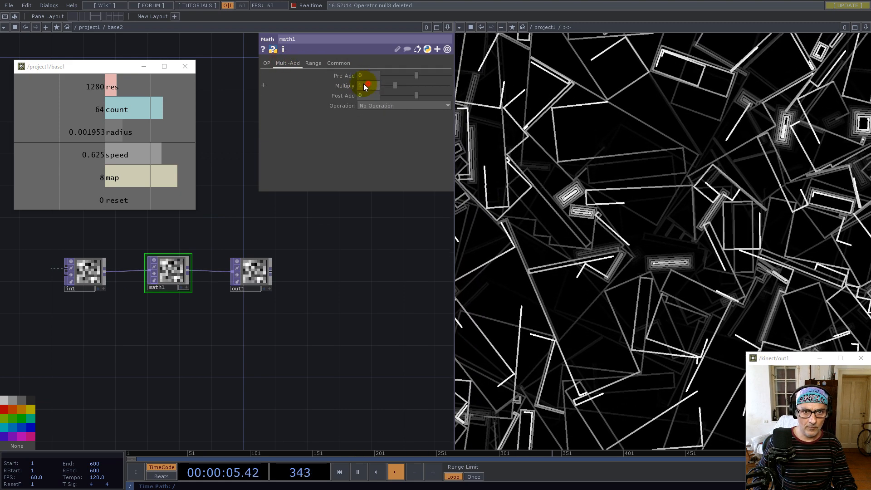
type("math")
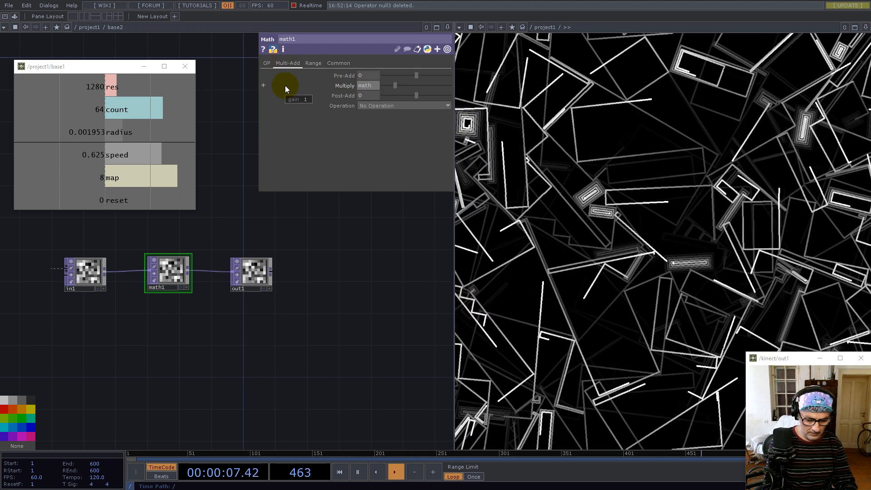
type(".pi*2")
key("Return")
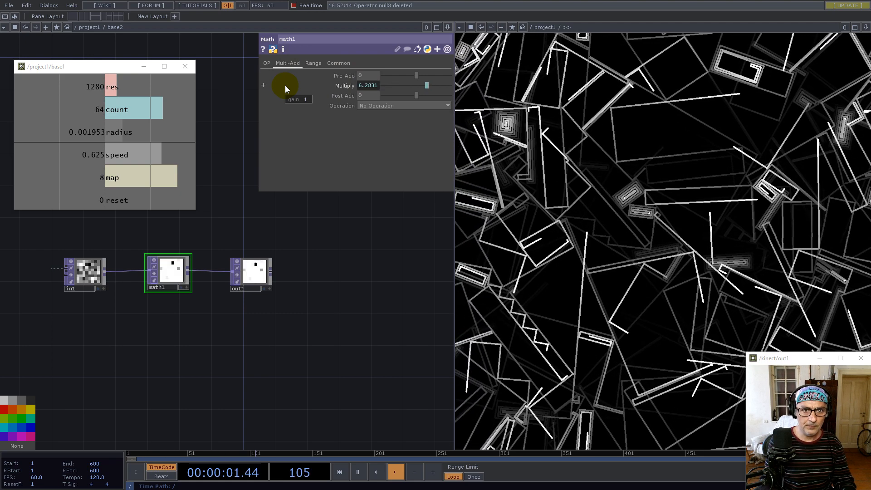
- Move out1 farther along and insert a Function TOP between math1 and out1
left_click_drag(246, 274, 341, 276)
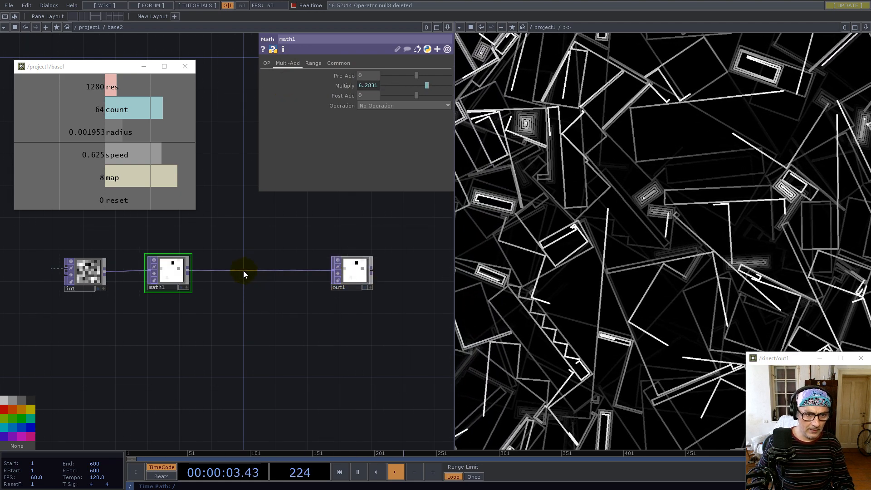
right_click(243, 271)
left_click(255, 258)
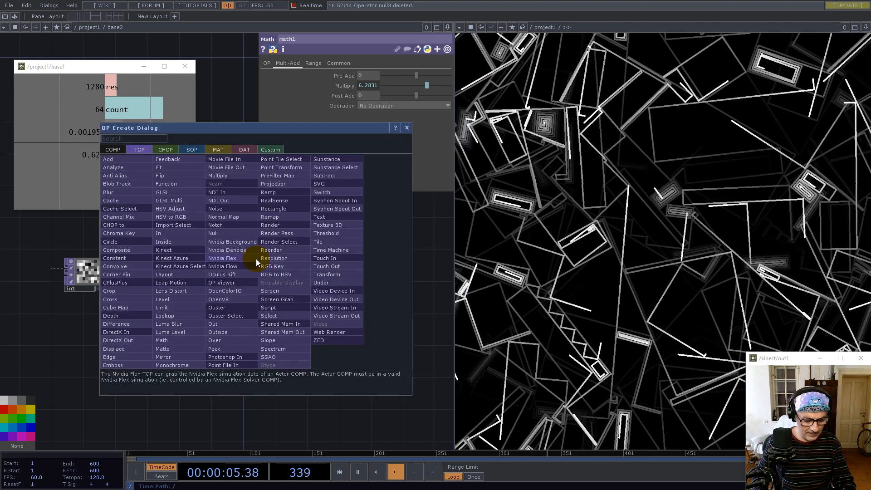
type("f")
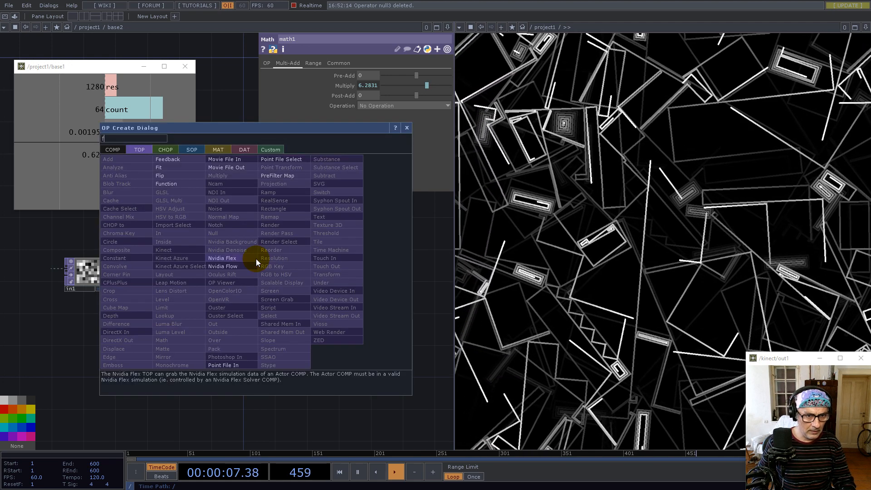
left_click(172, 184)
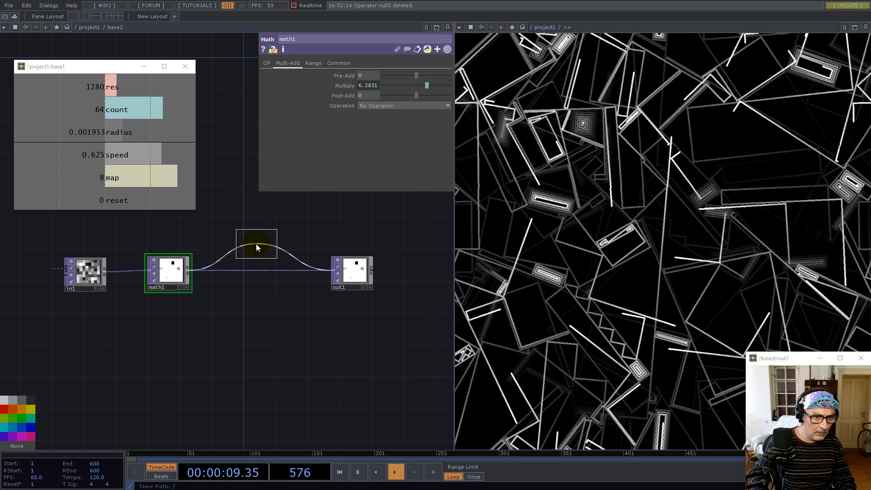
left_click(249, 235)
left_click(252, 239)
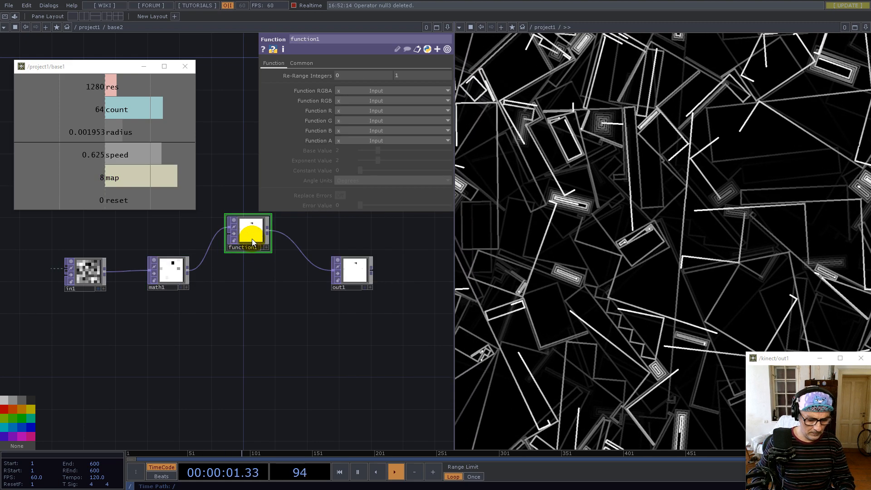
- Duplicate function1 and place the copy below it, fed by math1
key("ctrl+c")
key("ctrl+v")
left_click_drag(249, 269, 250, 309)
- Set Function R of function1 to cos(x) Cosine
left_click(254, 232)
left_click_drag(215, 189, 277, 239)
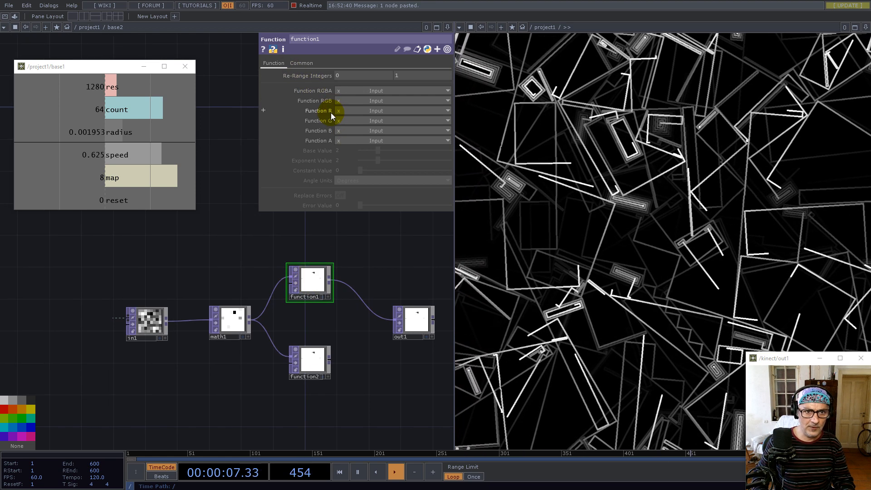
left_click(334, 113)
left_click(368, 157)
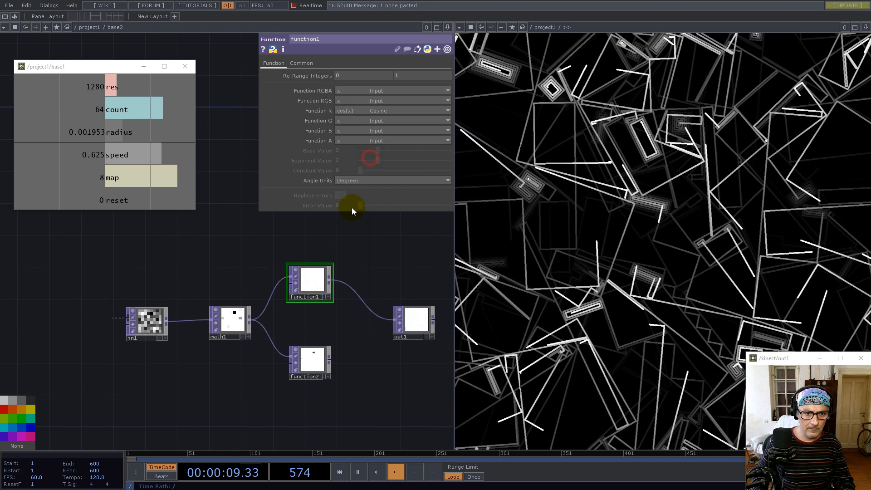
- Set Function R of function2 to sin(x) Sine
left_click(314, 356)
left_click(358, 113)
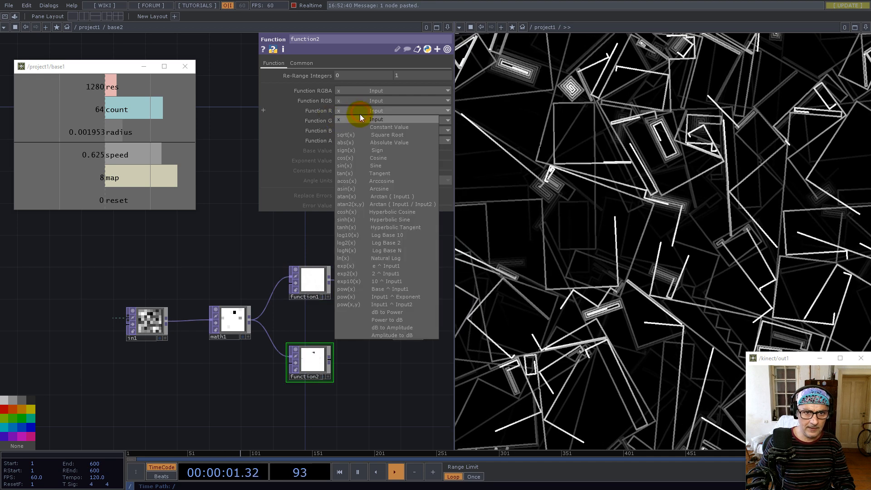
left_click(350, 167)
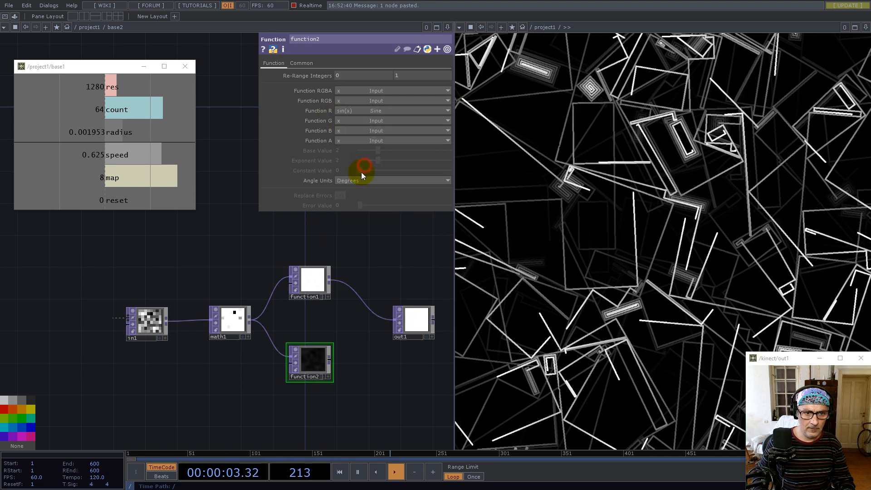
- Set Angle Units to Radians on both function1 and function2
left_click(307, 284)
left_click(384, 178)
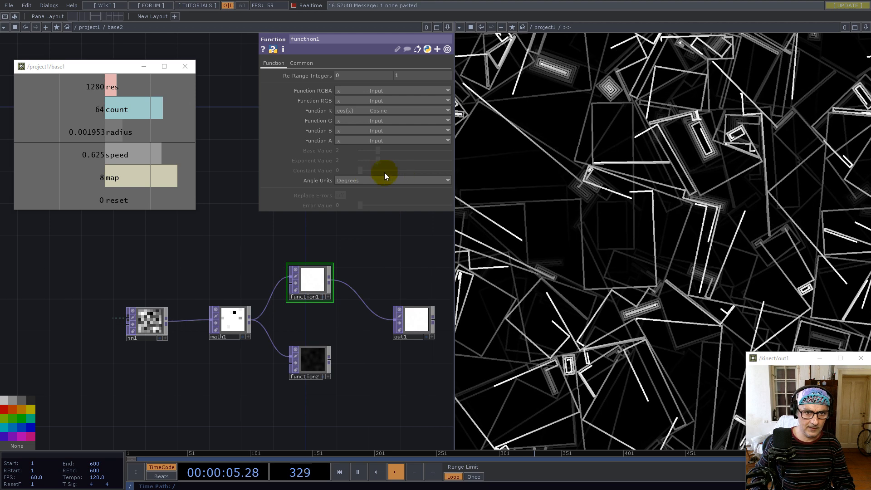
left_click(356, 189)
left_click(320, 357)
left_click(359, 181)
left_click(349, 198)
- Set the Input Smoothness of the two Function TOPs to Nearest Pixel
left_click_drag(347, 334, 349, 326)
left_click(301, 63)
left_click(370, 127)
left_click(372, 136)
- Colour the function1 node red and the function2 node green
left_click(300, 296)
left_click_drag(31, 401, 305, 280)
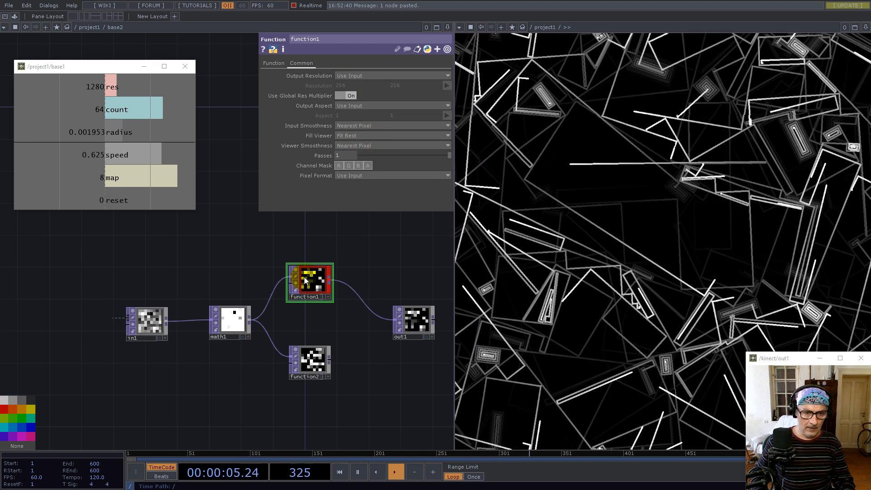
left_click(275, 64)
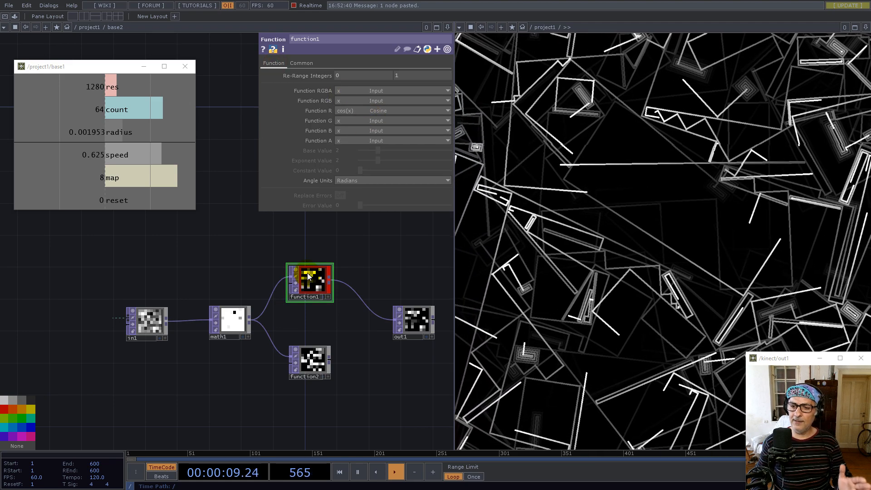
left_click(316, 369)
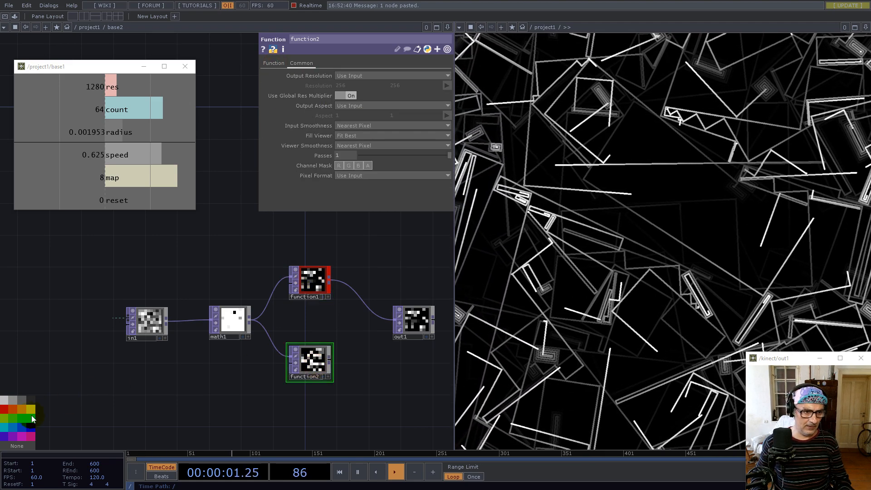
- Insert a Reorder TOP between function1 and out1 and wire function2 into its second input
mouse_move(338, 321)
left_mouse_down()
mouse_move(257, 332)
mouse_move(379, 331)
left_mouse_up()
right_click(282, 298)
left_click(293, 287)
type("re")
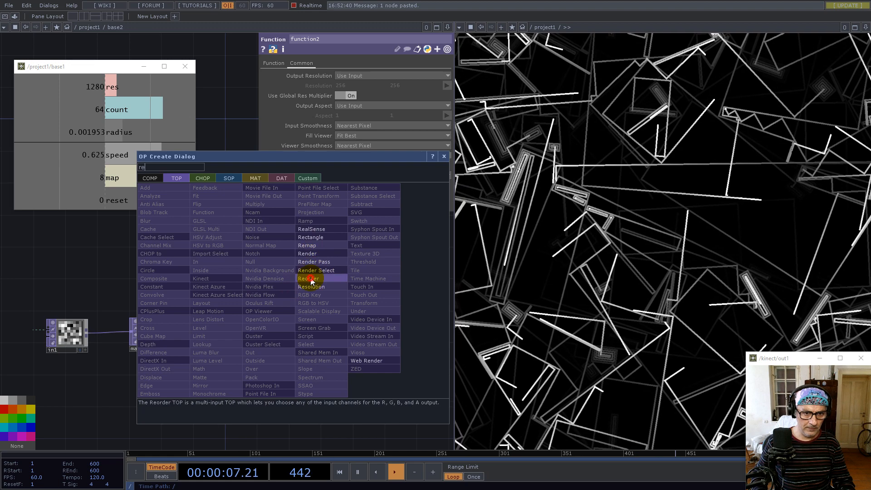
left_click(310, 278)
left_click_drag(252, 369, 285, 320)
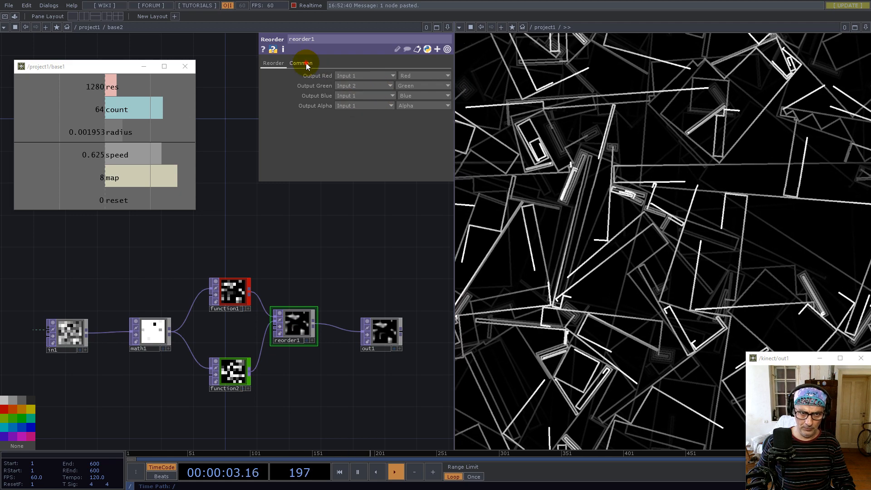
- Set reorder1 to the 32-bit float (RG) pixel format with Nearest Pixel input and viewer smoothness
left_click(305, 63)
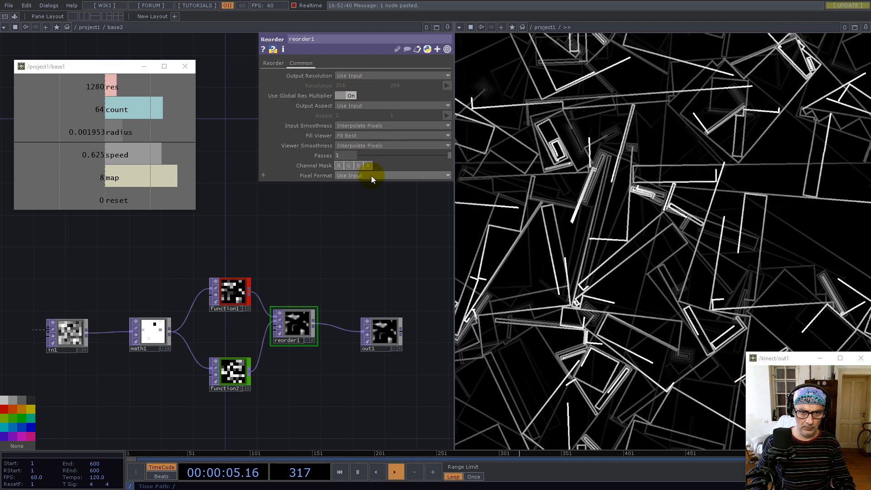
left_click(371, 176)
left_click(367, 315)
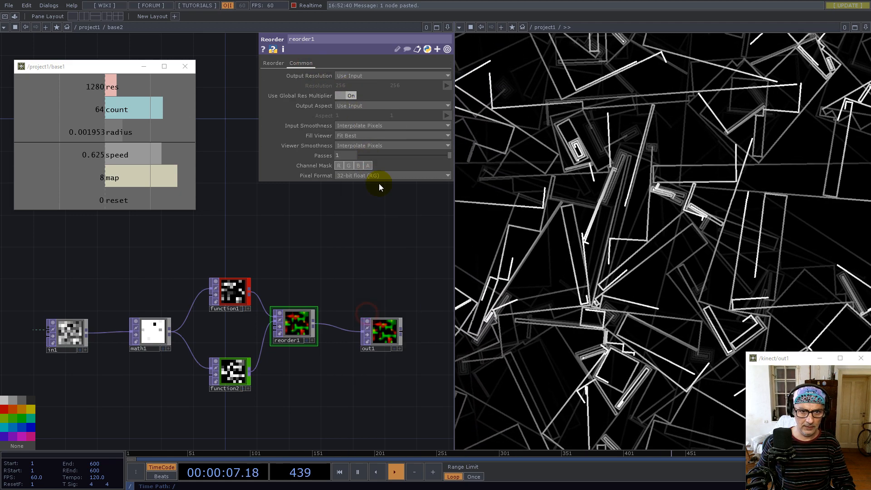
left_click(359, 126)
left_click(362, 144)
left_click(359, 154)
- Rearrange reorder1 and out1, and move in1 away from math1 to make room between them
left_click_drag(378, 339, 394, 331)
left_click_drag(288, 312, 320, 335)
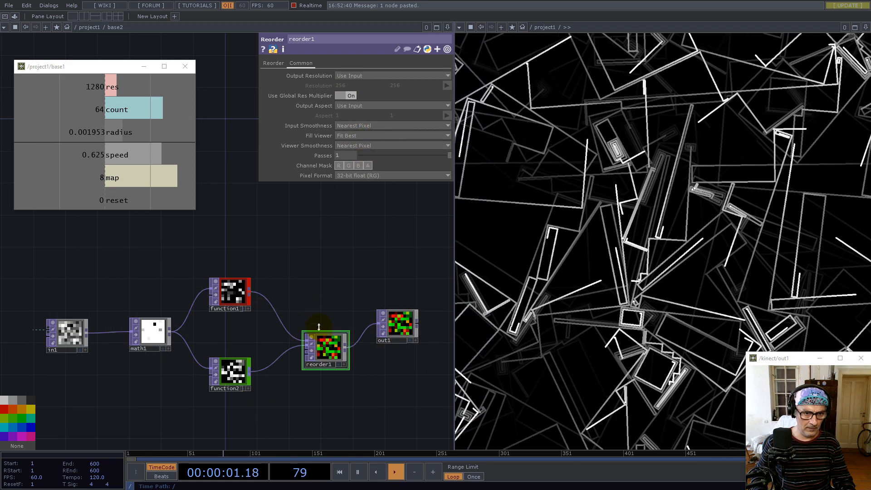
scroll(326, 332, "down", 3)
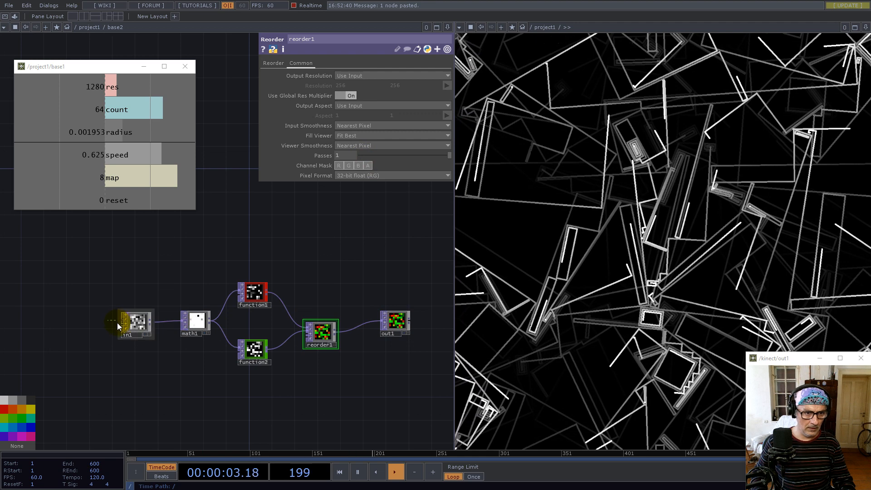
left_click_drag(143, 323, 260, 323)
scroll(273, 323, "up", 3)
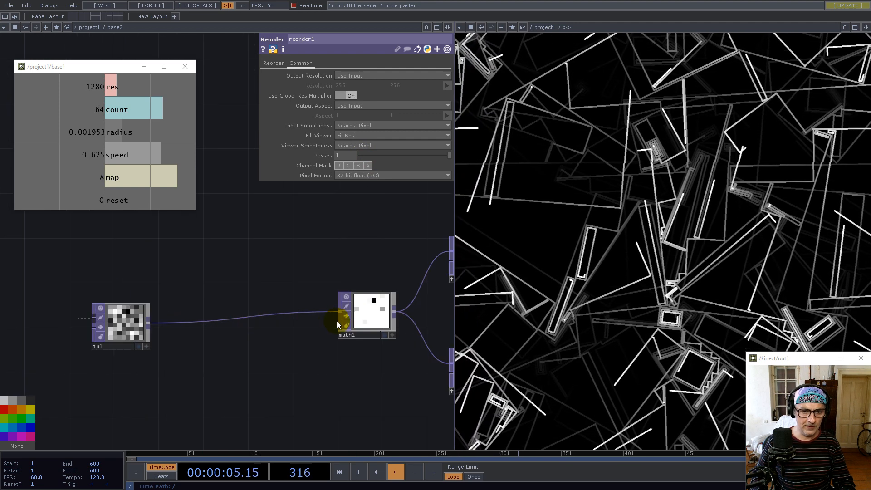
- Insert a Limit TOP on the wire between in1 and math1
right_click(186, 320)
left_click(200, 310)
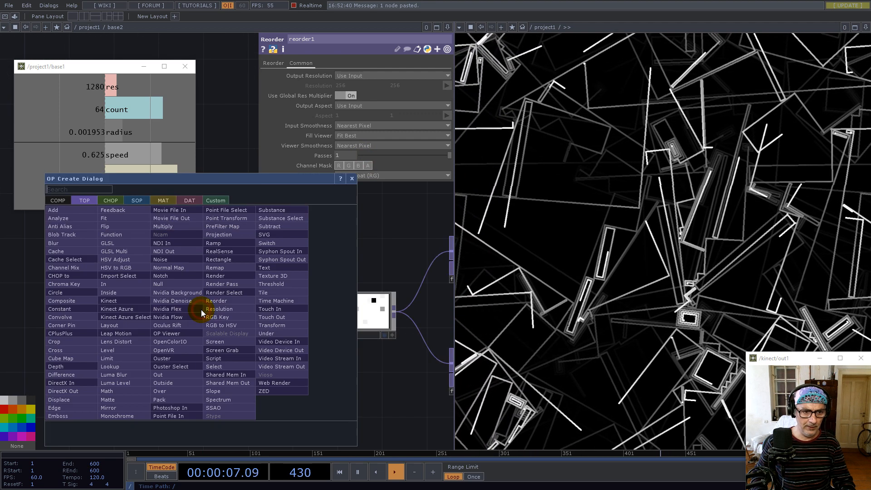
type("lim")
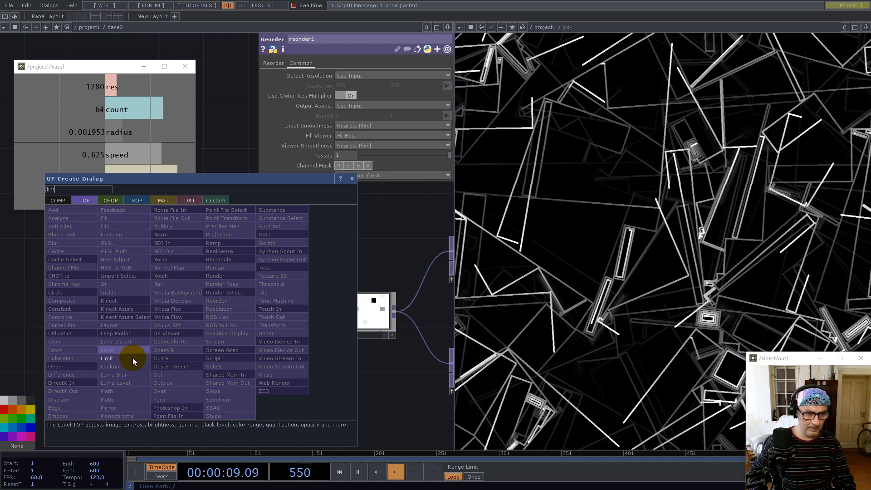
left_click(120, 358)
left_click(248, 321)
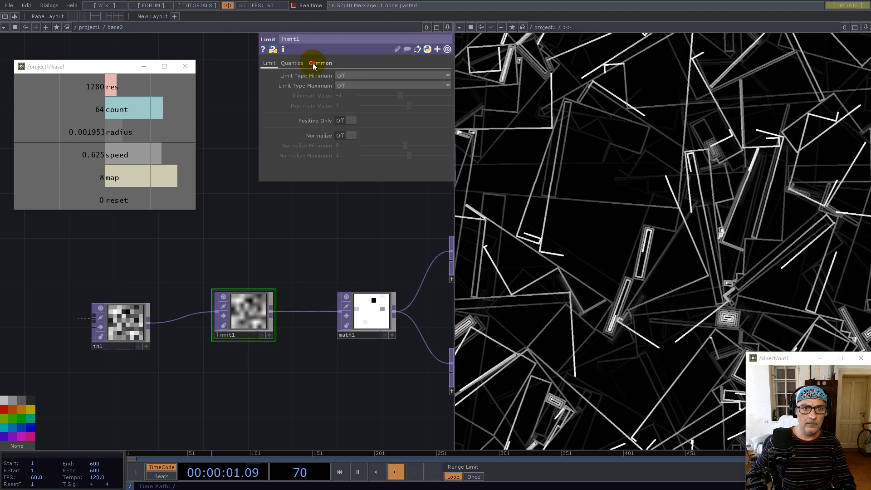
- Set the Viewer Smoothness of limit1 to Nearest Pixel
left_click(319, 63)
left_click(363, 144)
left_click(364, 153)
- Quantize the values of limit1 with Floor and a Value Step of 1/4
left_click(282, 64)
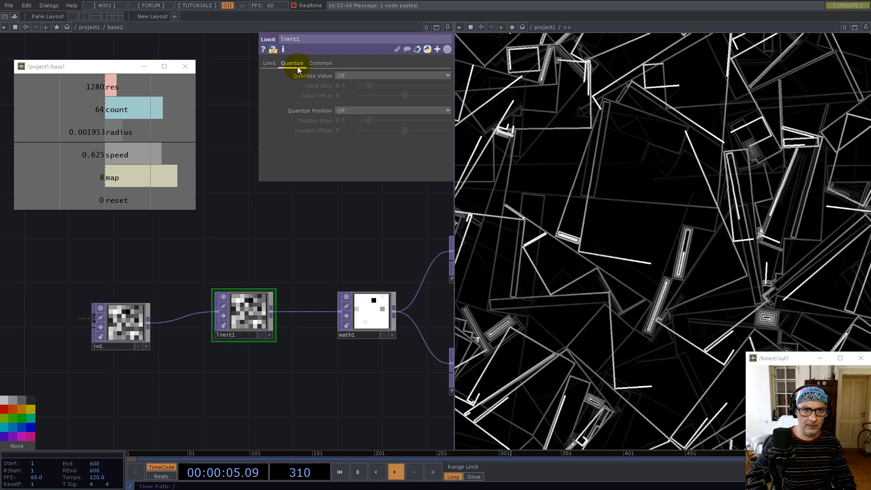
left_click(343, 76)
left_click(347, 93)
left_click(348, 76)
left_click(346, 99)
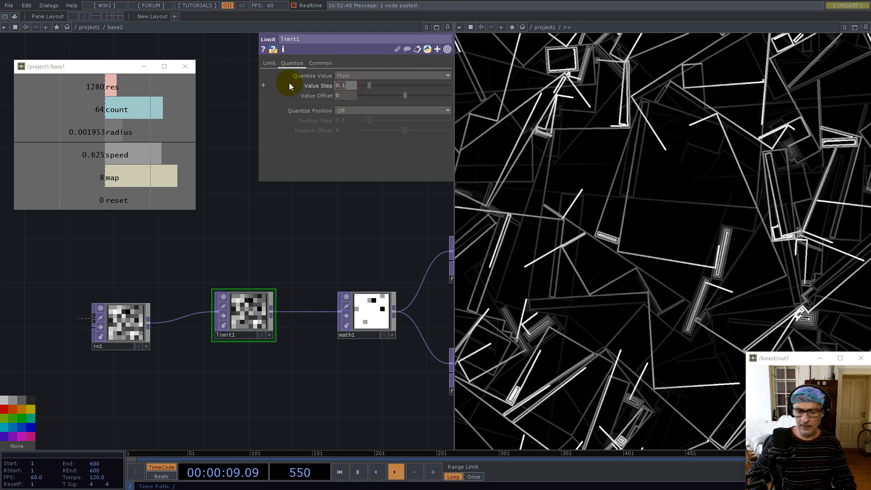
type("1/4")
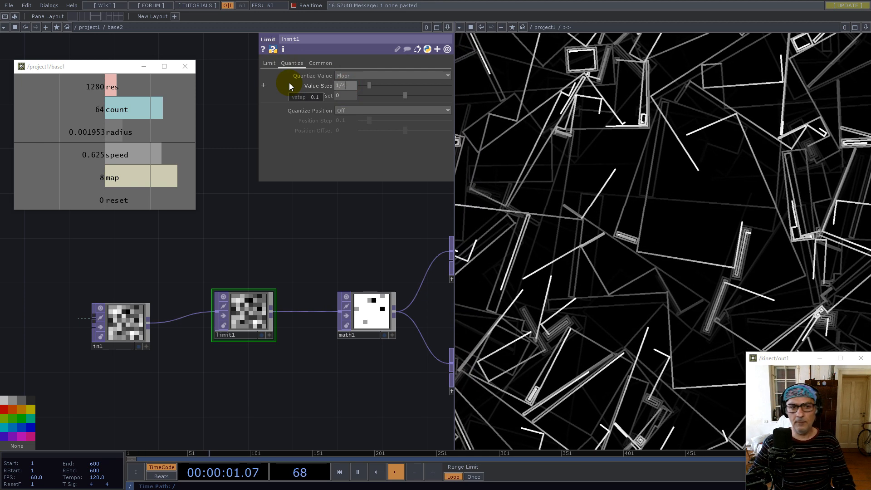
key("Return")
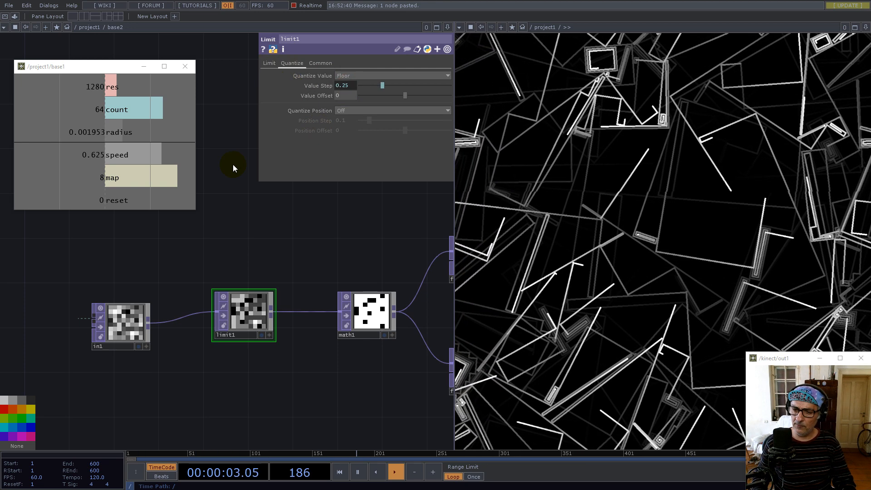
- Return to the project1 network and move noise2 together with base2 up beneath noise1 and Normalize
scroll(162, 335, "down", 5)
scroll(162, 335, "down", 3)
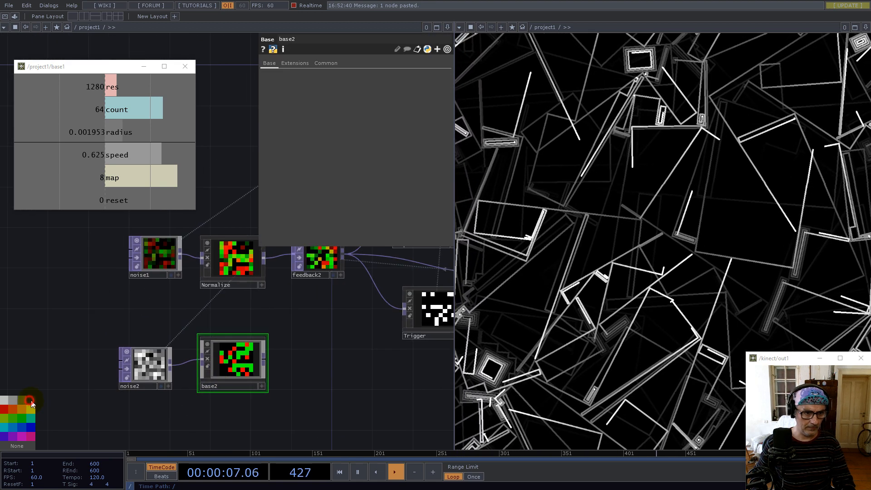
left_click_drag(290, 400, 127, 356)
left_click_drag(210, 362, 208, 331)
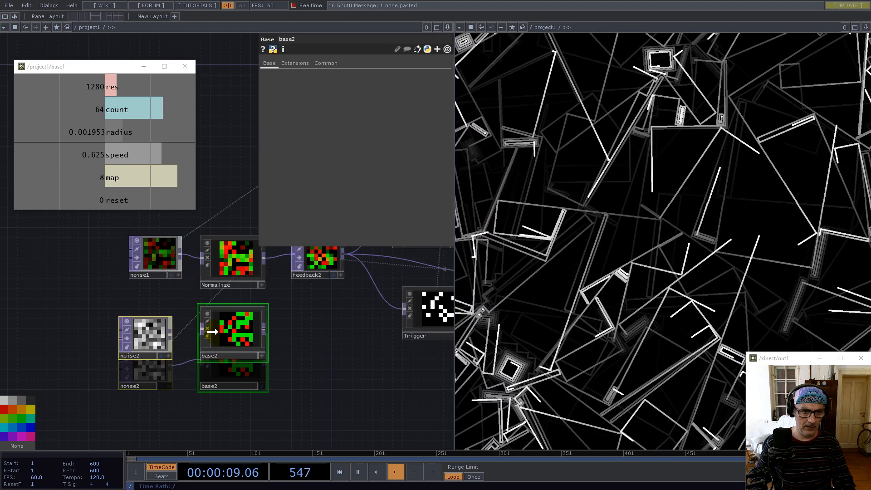
left_click_drag(301, 314, 329, 356)
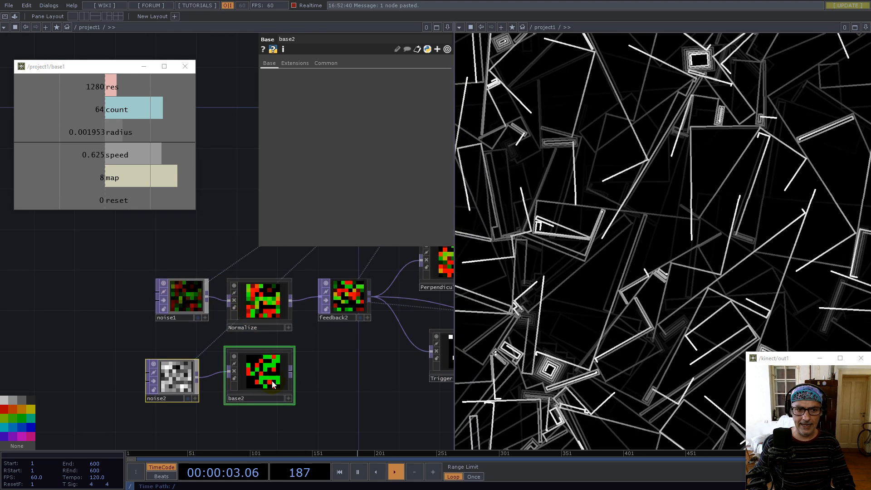
- Rename base2 as Angles and wire its output into feedback2 in place of Normalize
left_click(247, 398)
type("A")
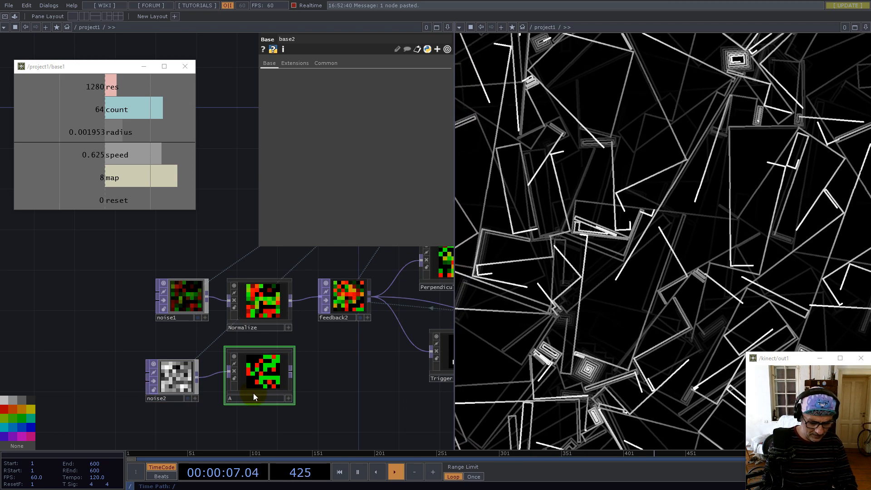
type("ngles")
key("Return")
left_click(290, 371)
left_click(320, 313)
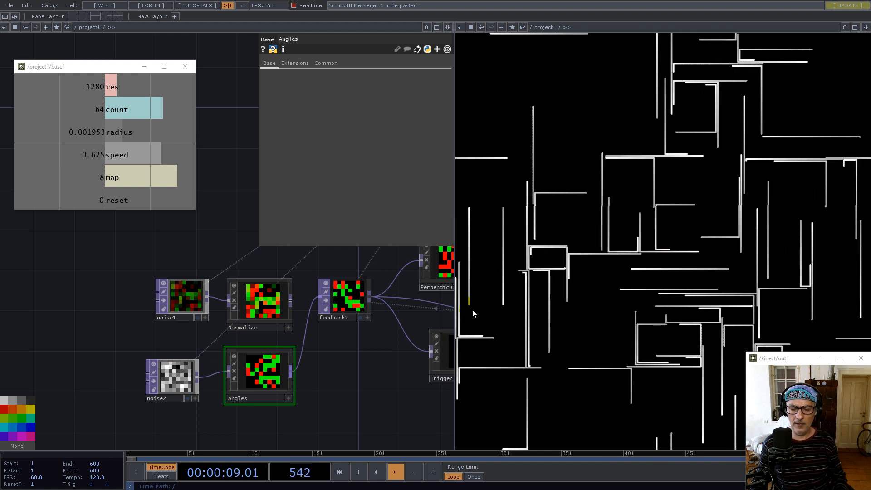
left_click_drag(367, 363, 187, 359)
scroll(187, 360, "down", 5)
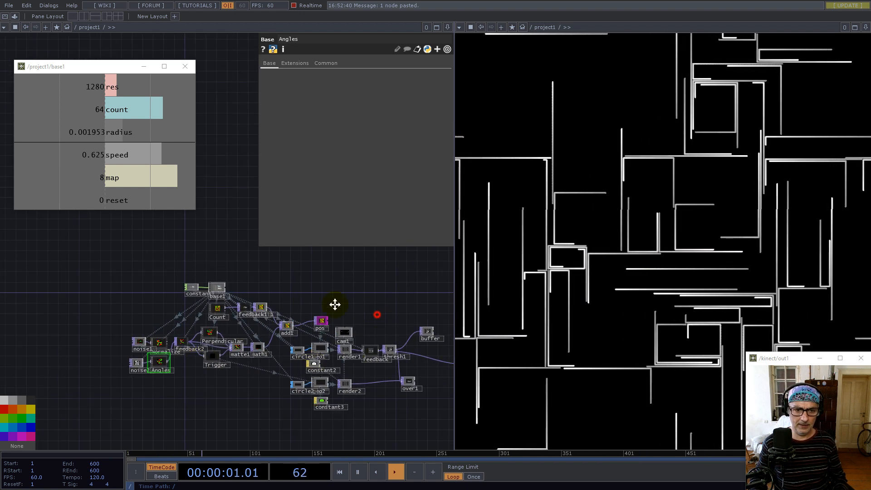
scroll(274, 326, "up", 6)
scroll(268, 319, "up", 4)
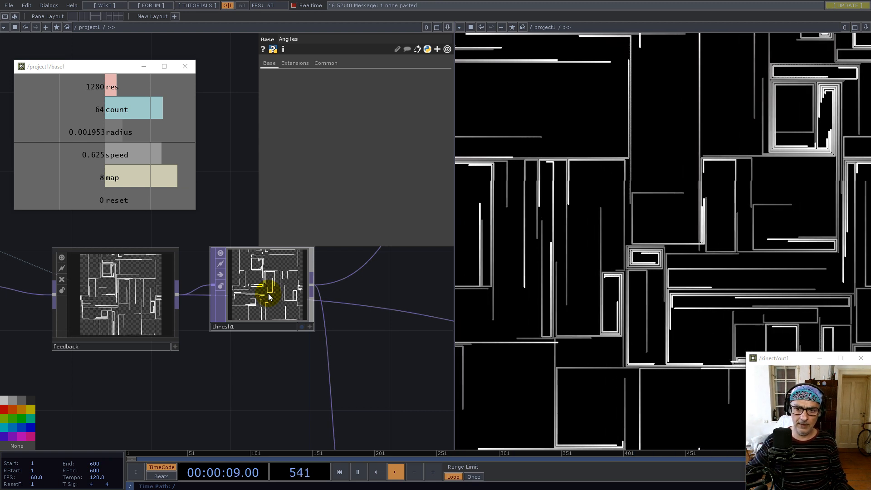
scroll(272, 268, "down", 10)
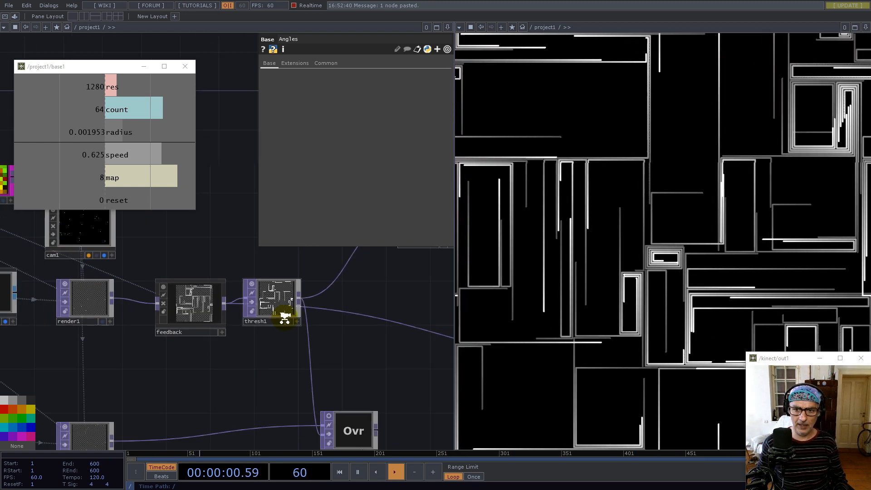
- Inside the Angles component, set the quantize Value Step of limit1 to 1/6, then return to project1
left_click_drag(87, 381, 231, 361)
double_click(138, 327)
left_click_drag(136, 348, 277, 308)
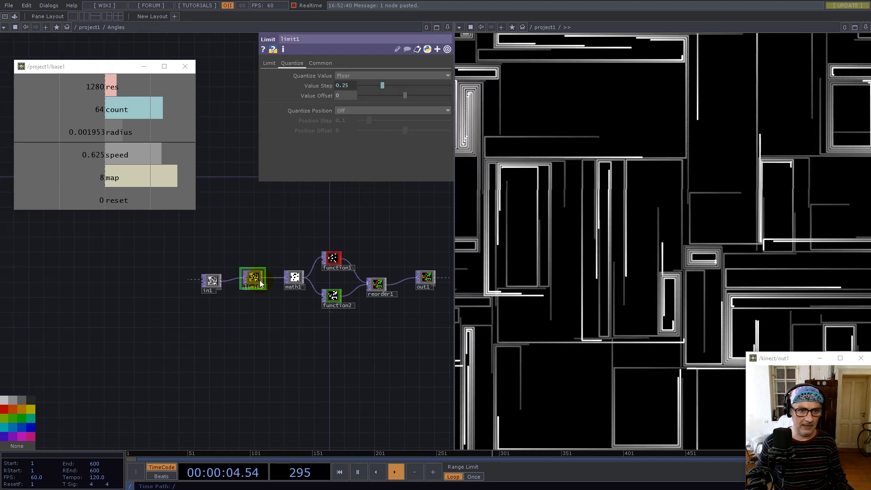
left_click(336, 79)
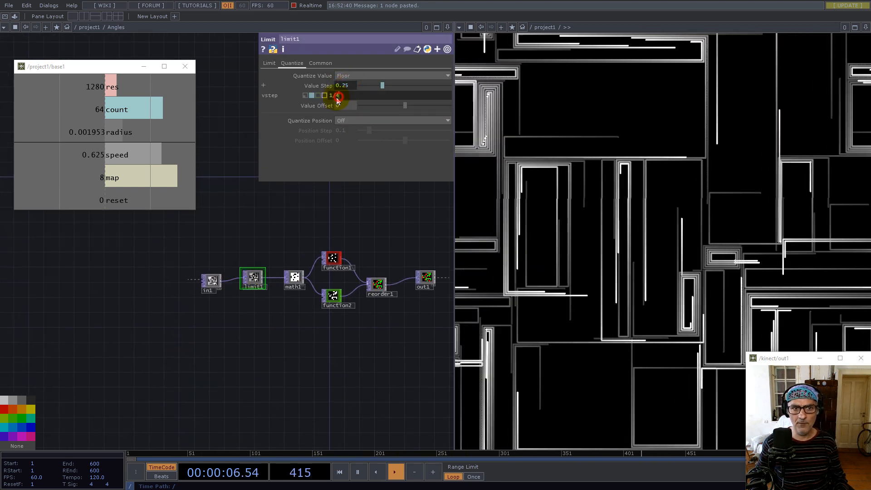
type("6")
key("Return")
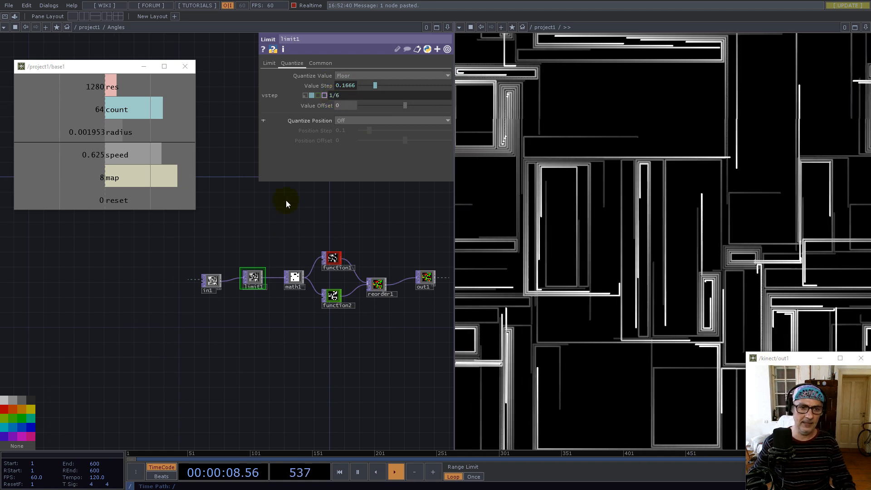
left_click(279, 240)
scroll(279, 239, "down", 5)
scroll(235, 308, "down", 3)
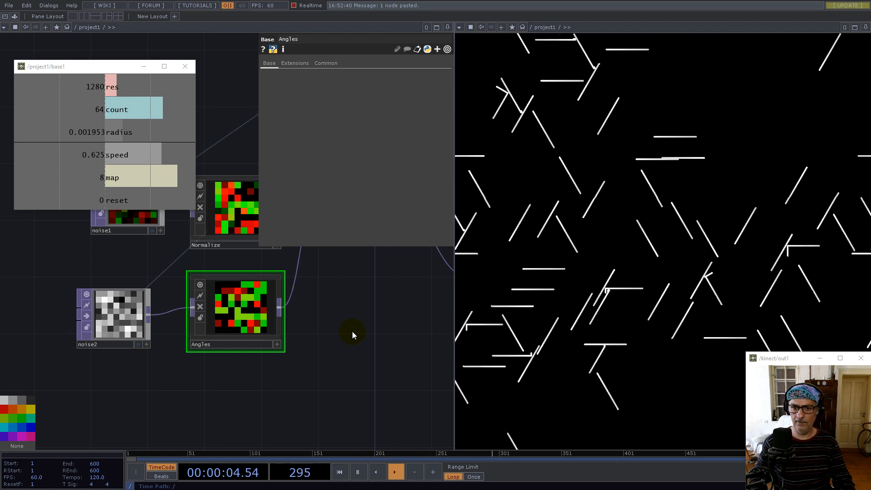
scroll(308, 344, "down", 5)
left_click_drag(370, 377, 195, 357)
scroll(197, 358, "down", 2)
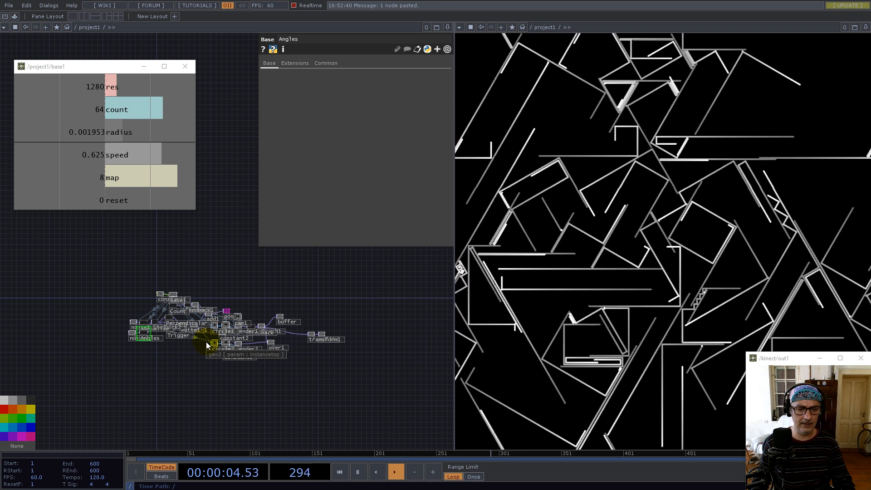
left_click_drag(228, 385, 217, 364)
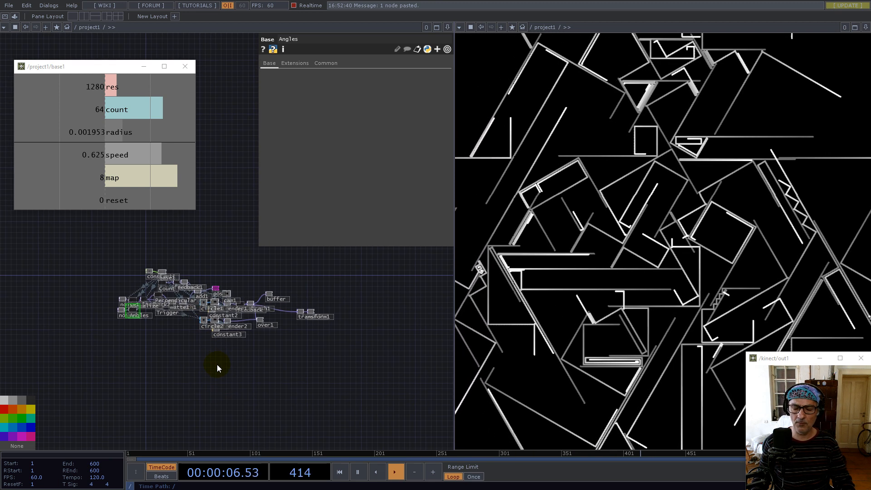